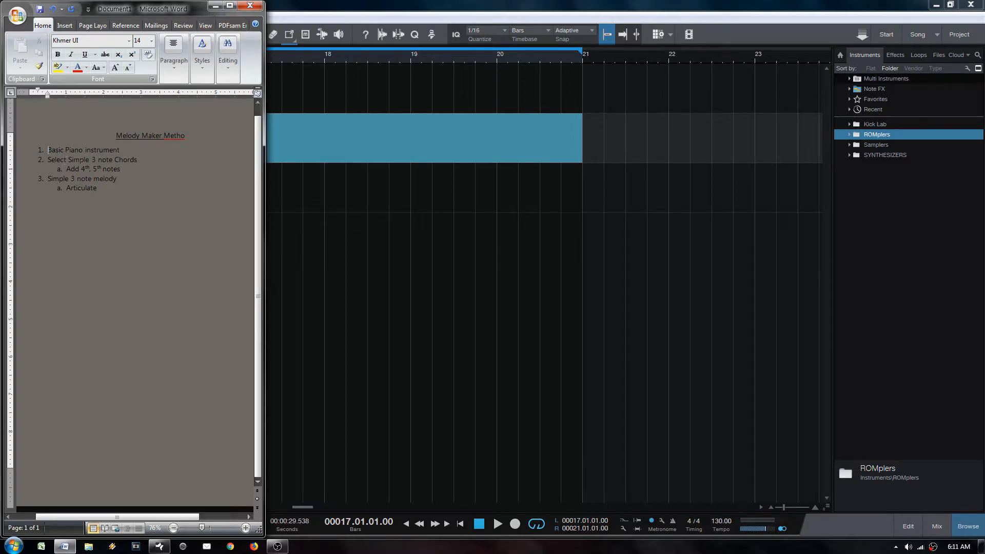
Step: Open the PIANO part in the note editor and set its scale to F Natural Minor with the scale guide on
{"action": "left_click", "coordinate": [216, 6]}
{"action": "double_click", "coordinate": [268, 157]}
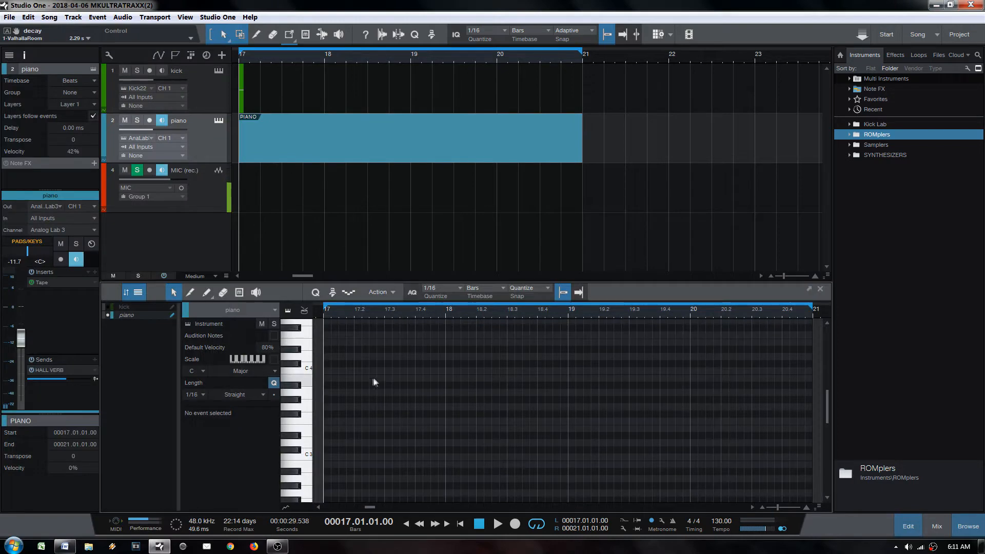
{"action": "left_click", "coordinate": [197, 370]}
{"action": "left_click", "coordinate": [205, 443]}
{"action": "left_click", "coordinate": [200, 373]}
{"action": "left_click", "coordinate": [204, 434]}
{"action": "left_click", "coordinate": [251, 371]}
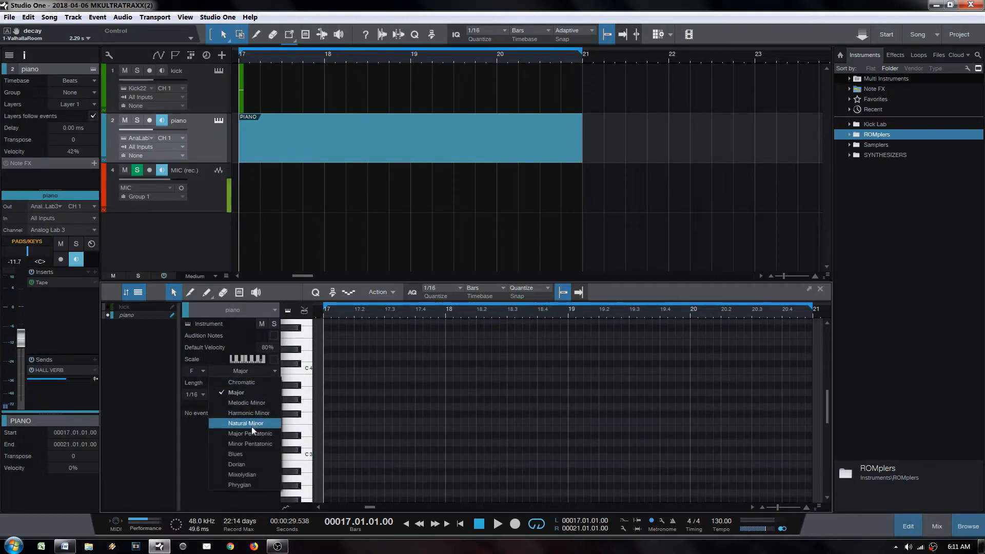
{"action": "left_click", "coordinate": [252, 430]}
{"action": "left_click", "coordinate": [273, 359]}
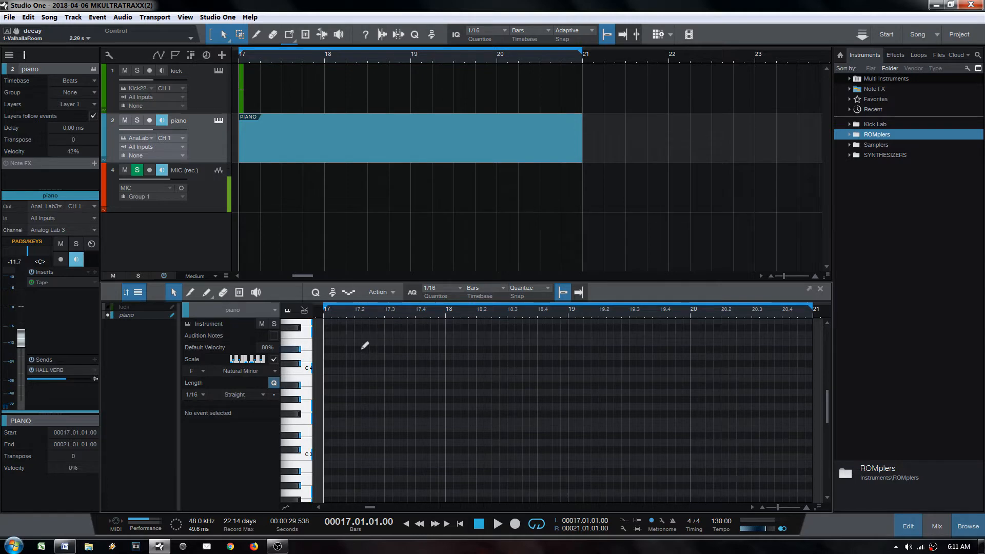
{"action": "scroll", "coordinate": [362, 389], "scroll_direction": "up", "scroll_amount": 1}
Step: Draw a one-bar F3 at bar 17 and copy it up to G#3 and C4
{"action": "key", "text": "5"}
{"action": "left_click_drag", "start_coordinate": [325, 451], "coordinate": [457, 444]}
{"action": "key", "text": "1"}
{"action": "left_click_drag", "start_coordinate": [332, 455], "coordinate": [336, 417]}
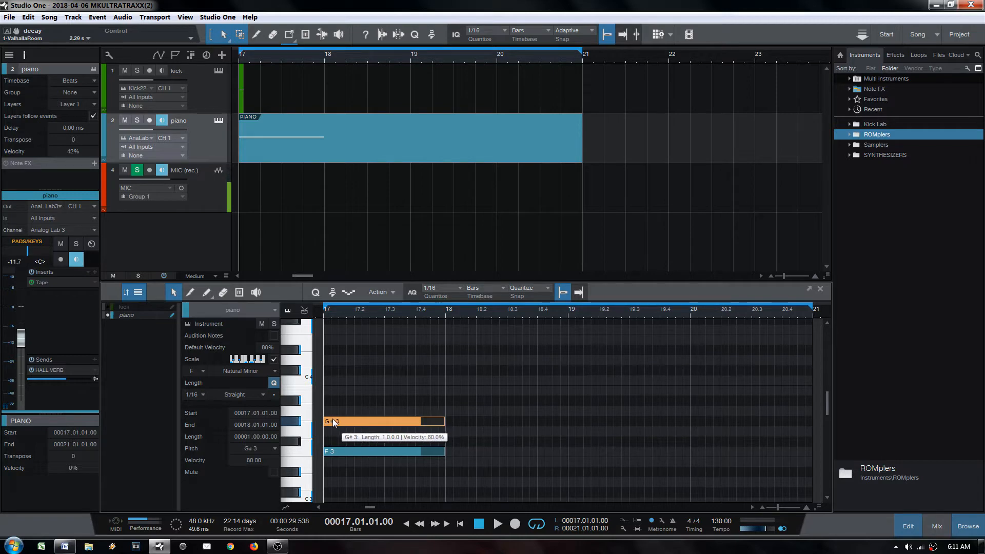
{"action": "left_click_drag", "start_coordinate": [334, 422], "coordinate": [334, 380]}
{"action": "left_click_drag", "start_coordinate": [339, 326], "coordinate": [394, 406]}
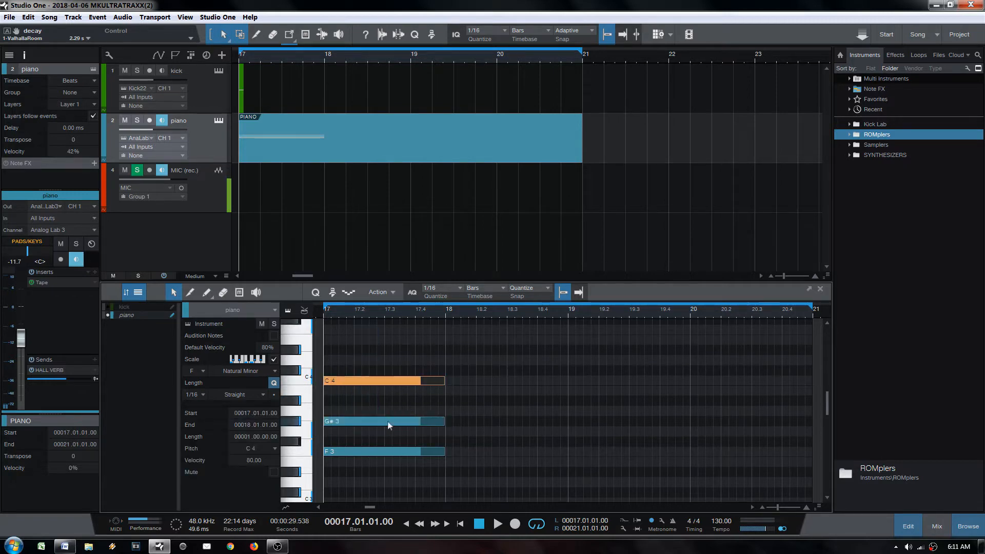
Step: Select the three chord notes, audition the chord, and solo the piano track
{"action": "left_click", "coordinate": [336, 451]}
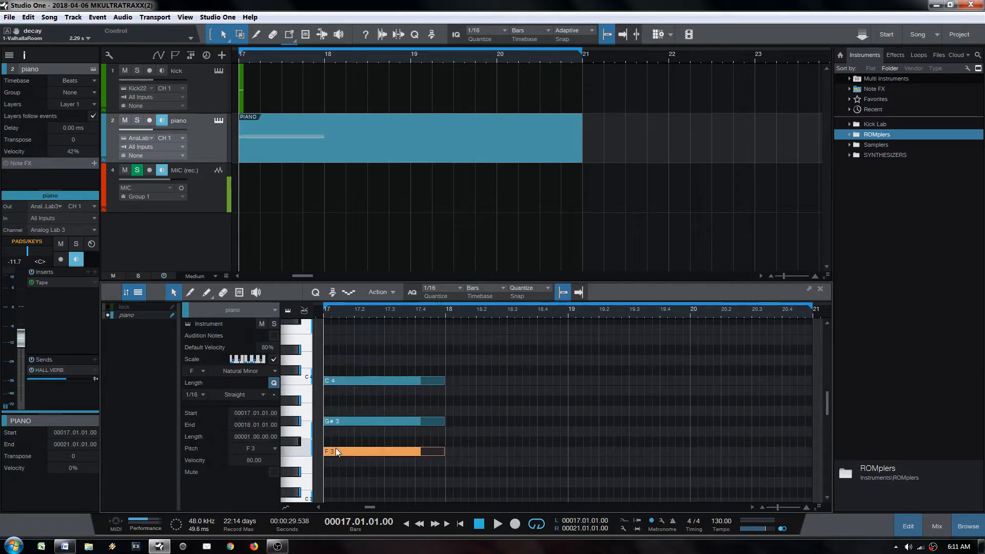
{"action": "left_click", "coordinate": [339, 421]}
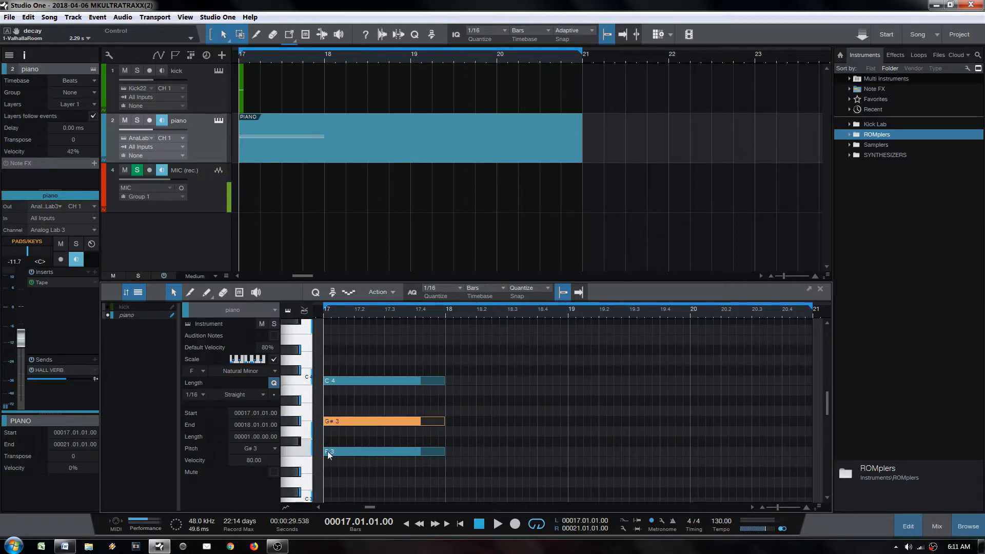
{"action": "left_click", "coordinate": [340, 383]}
{"action": "left_click_drag", "start_coordinate": [339, 356], "coordinate": [479, 472]}
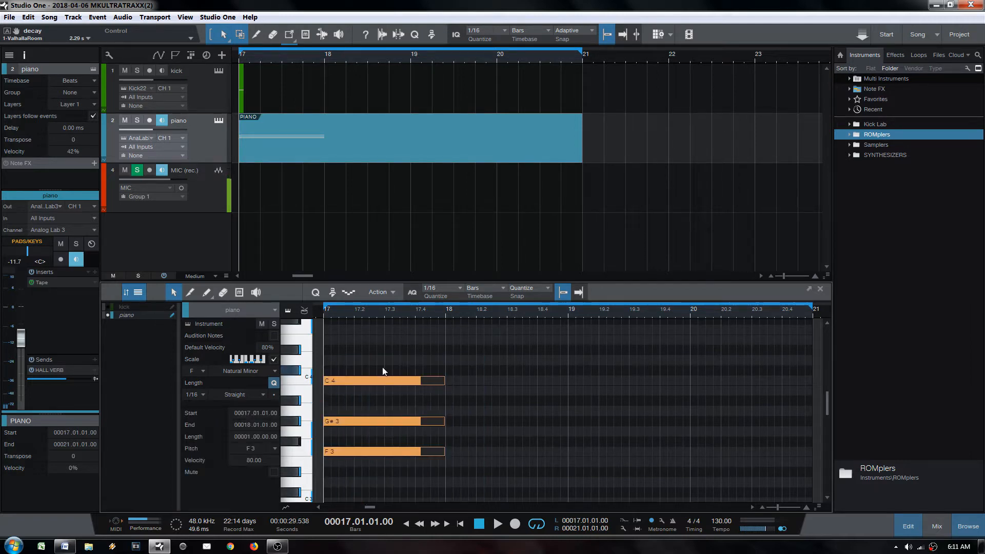
{"action": "key", "text": "space"}
{"action": "key", "text": "space"}
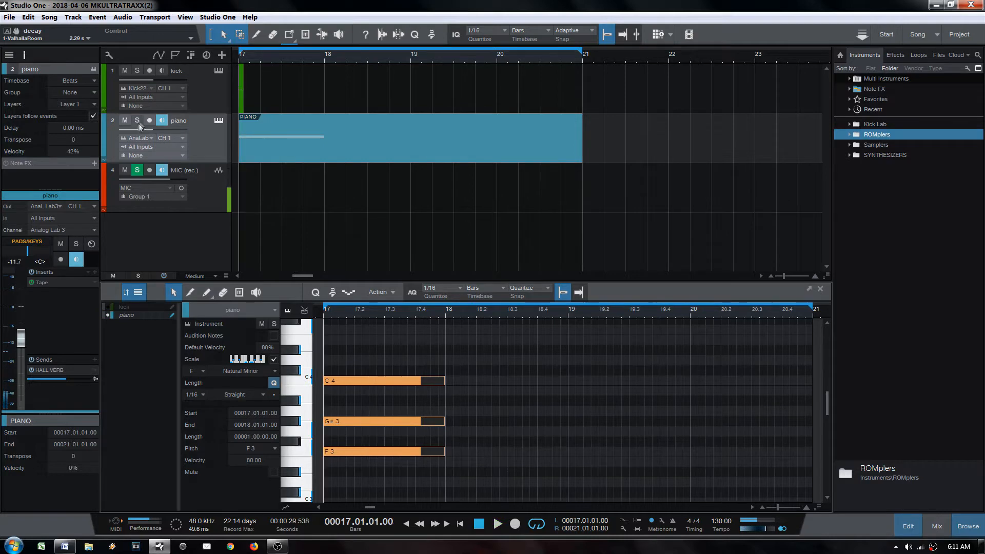
{"action": "left_click", "coordinate": [137, 120]}
{"action": "key", "text": "space"}
{"action": "key", "text": "space"}
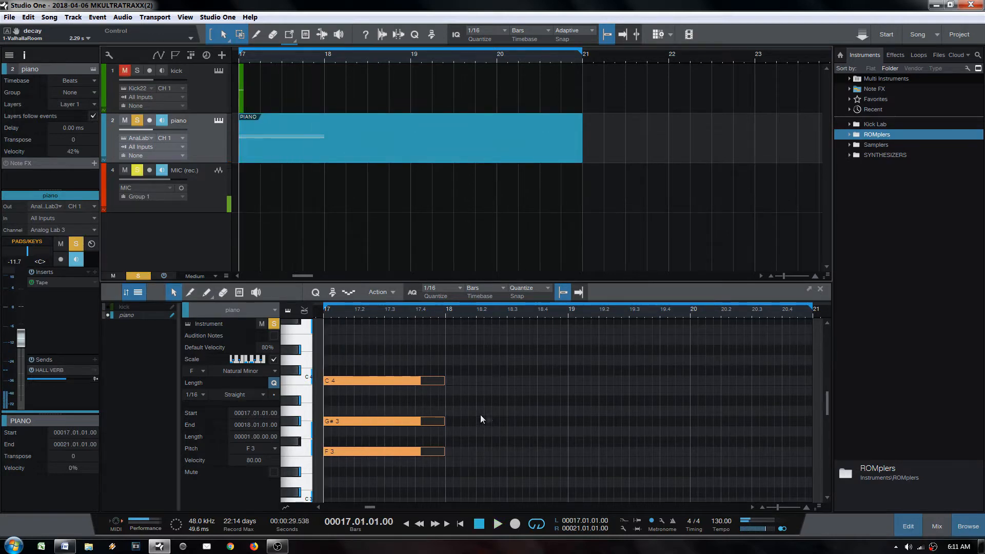
Step: Duplicate the chord to bar 18, reshape it to D#3–F3–A#3, and play it back
{"action": "scroll", "coordinate": [512, 445], "scroll_direction": "down", "scroll_amount": 1}
{"action": "key", "text": "d"}
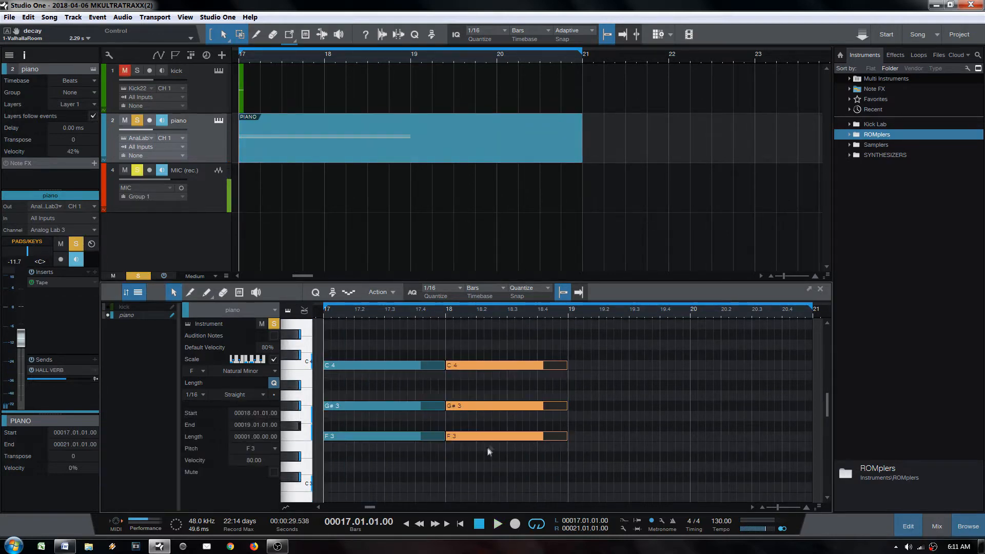
{"action": "scroll", "coordinate": [486, 451], "scroll_direction": "up", "scroll_amount": 1}
{"action": "scroll", "coordinate": [476, 453], "scroll_direction": "down", "scroll_amount": 3}
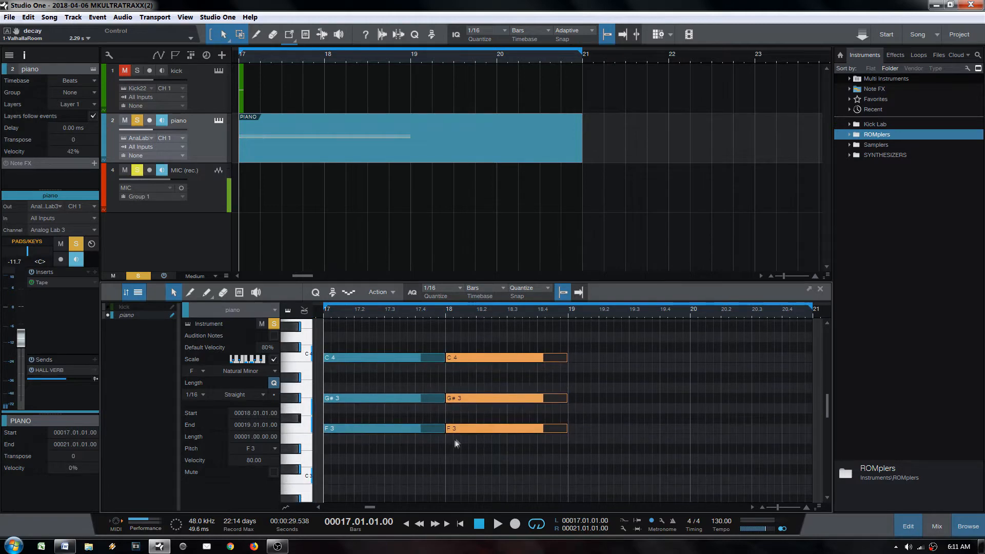
{"action": "left_click_drag", "start_coordinate": [463, 432], "coordinate": [463, 450]}
{"action": "left_click", "coordinate": [469, 427]}
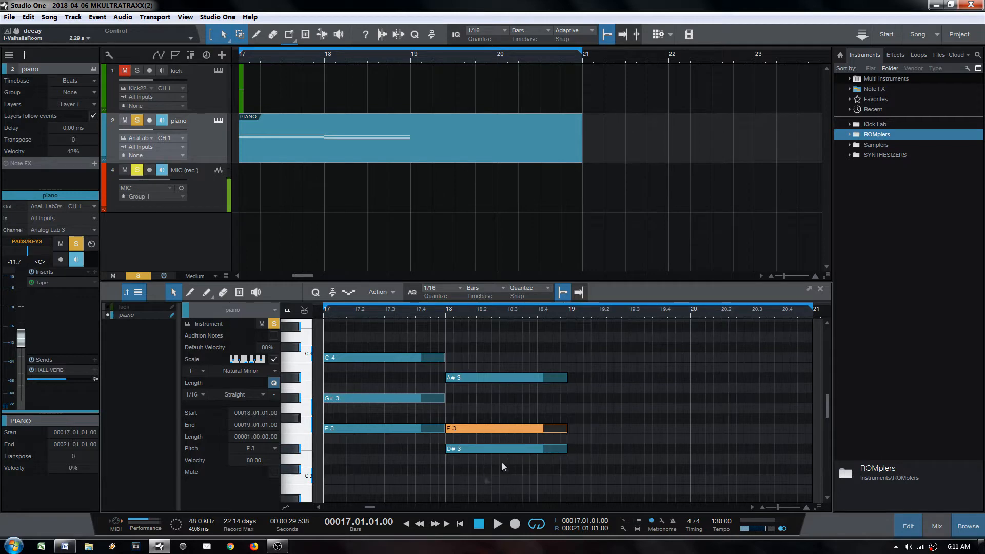
{"action": "key", "text": "space"}
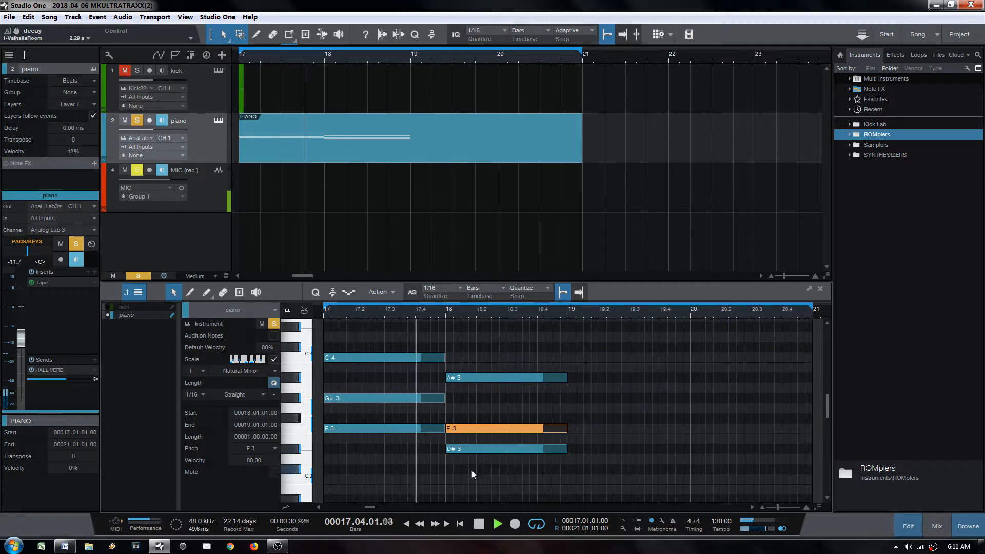
Step: Duplicate the bar-18 chord to bar 19, lowered one scale step, and play the progression
{"action": "key", "text": "d"}
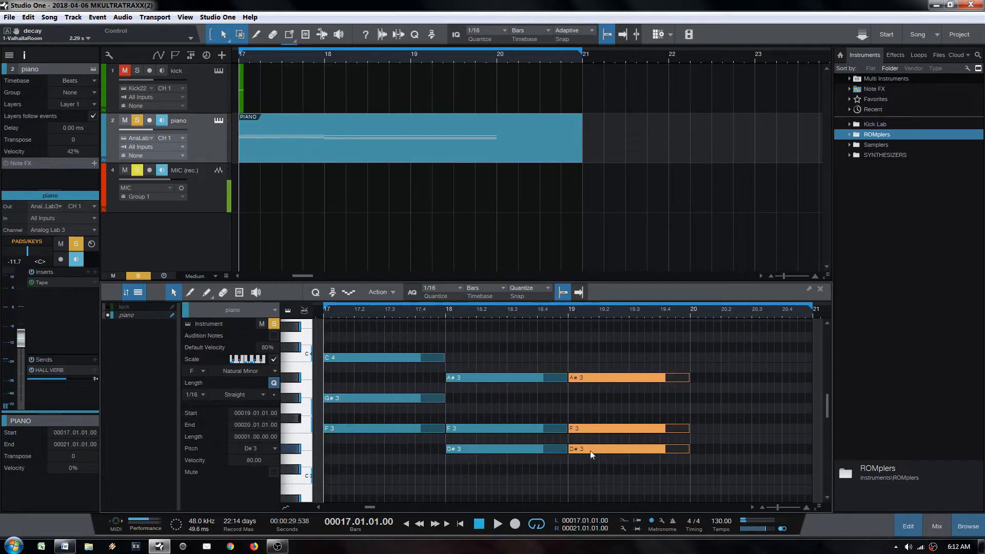
{"action": "left_click_drag", "start_coordinate": [586, 454], "coordinate": [585, 459]}
{"action": "left_click", "coordinate": [584, 453]}
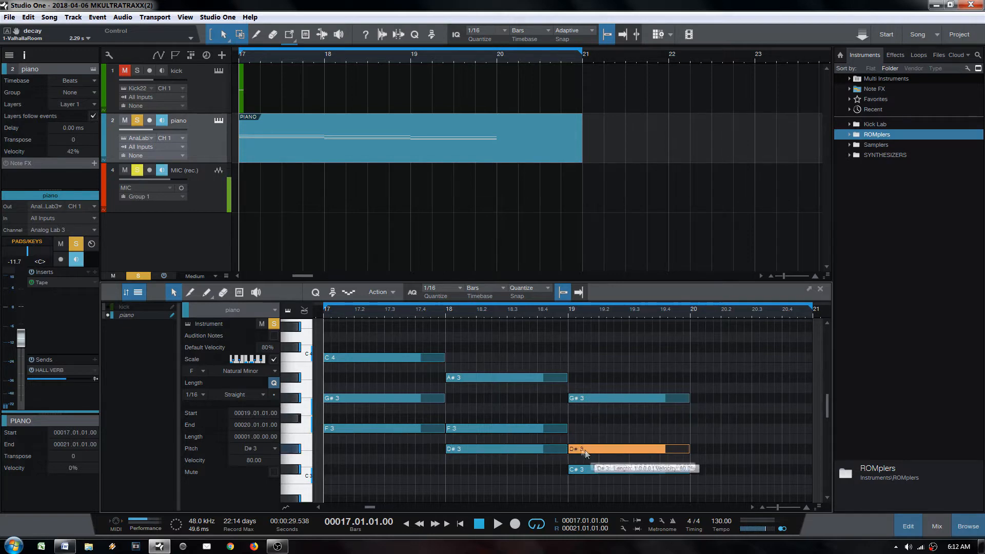
{"action": "key", "text": "space"}
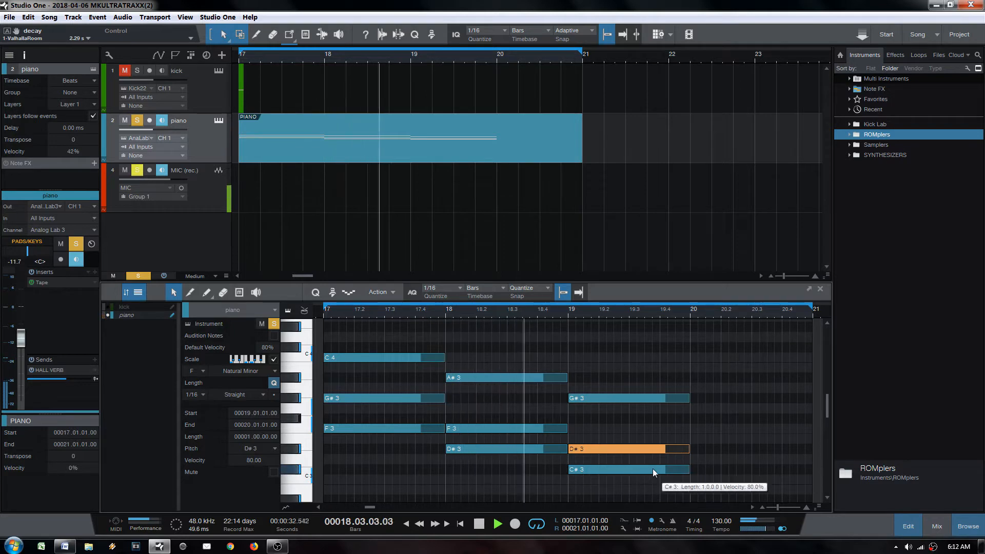
Step: Copy the bar-18 D#3–F3–A#3 chord, paste it into bar 20, and reselect it
{"action": "key", "text": "space"}
{"action": "left_click_drag", "start_coordinate": [468, 342], "coordinate": [530, 482]}
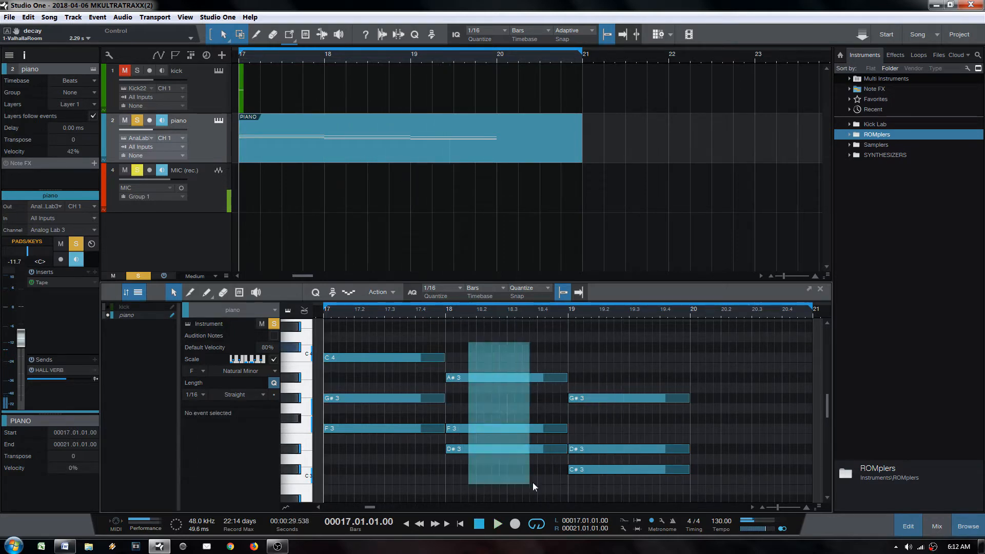
{"action": "key", "text": "ctrl+c"}
{"action": "key", "text": "ctrl+v"}
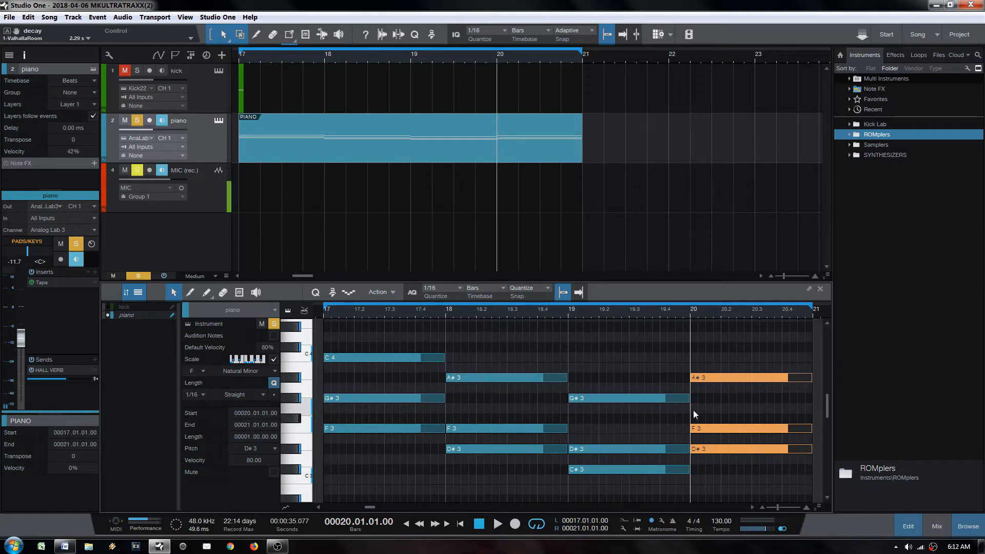
{"action": "left_click_drag", "start_coordinate": [713, 331], "coordinate": [733, 486]}
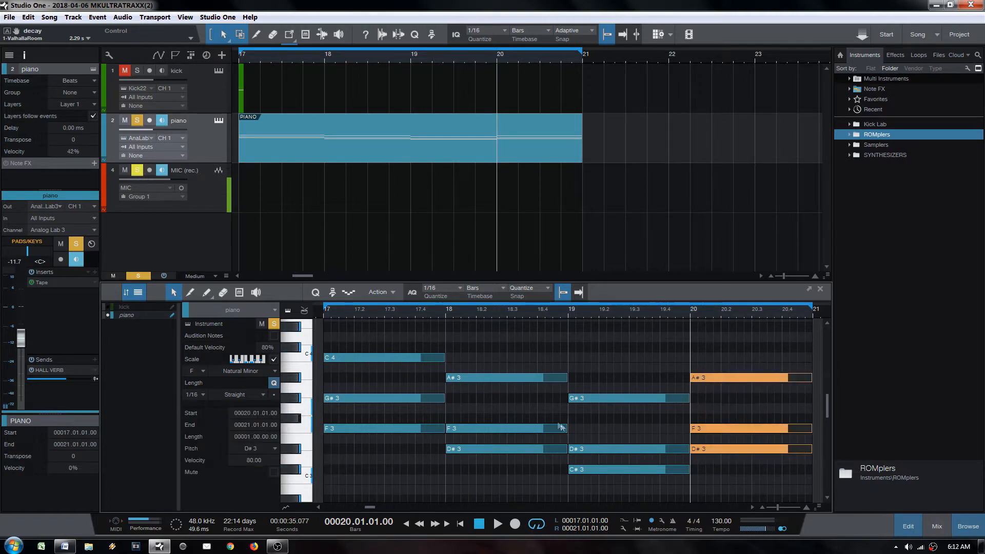
{"action": "left_click_drag", "start_coordinate": [738, 351], "coordinate": [734, 486]}
{"action": "left_click_drag", "start_coordinate": [697, 333], "coordinate": [743, 466]}
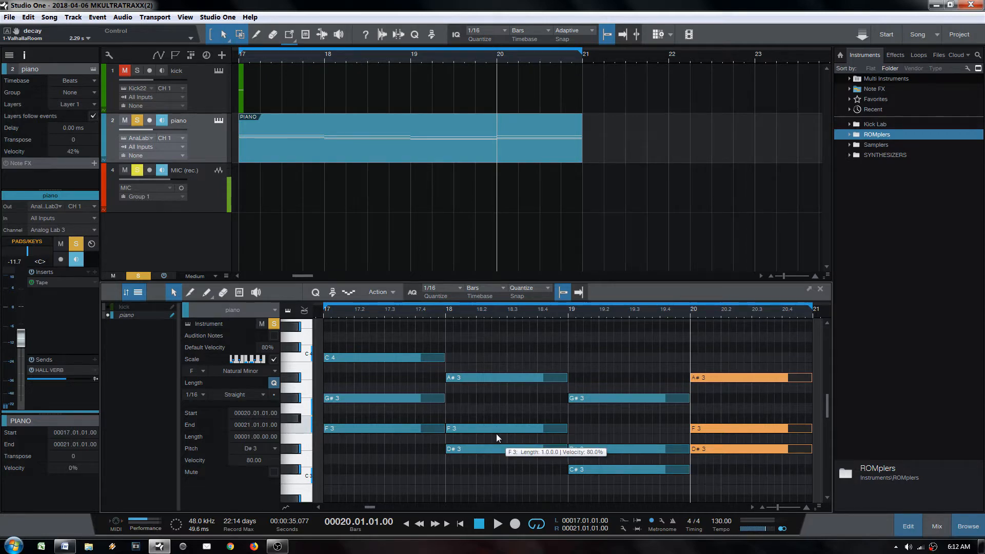
Step: Copy the bar-17 F3 note down to F2 as a bass note and audition it
{"action": "scroll", "coordinate": [497, 433], "scroll_direction": "down", "scroll_amount": 1}
{"action": "left_click", "coordinate": [365, 406]}
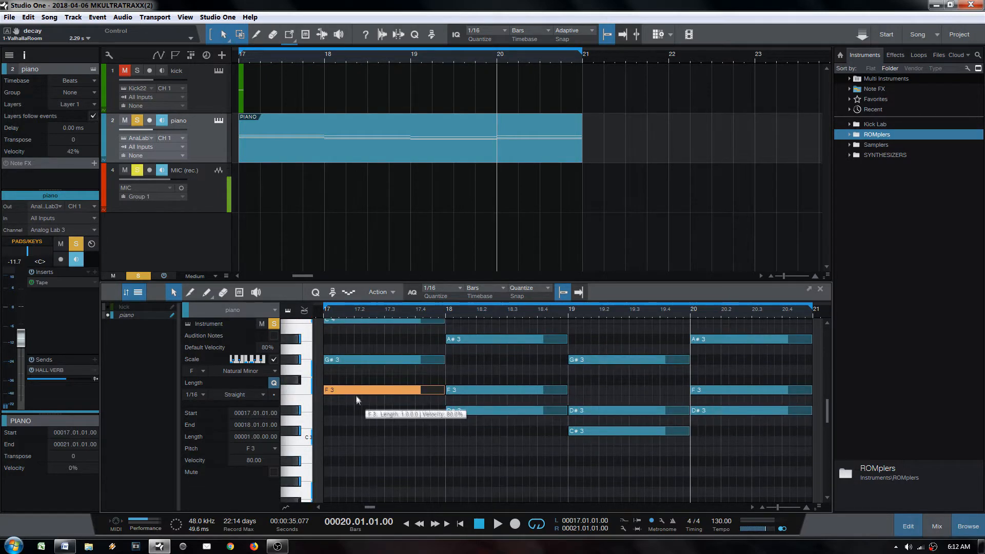
{"action": "scroll", "coordinate": [361, 416], "scroll_direction": "down", "scroll_amount": 1}
{"action": "left_click_drag", "start_coordinate": [346, 391], "coordinate": [350, 473]}
{"action": "scroll", "coordinate": [349, 473], "scroll_direction": "down", "scroll_amount": 2}
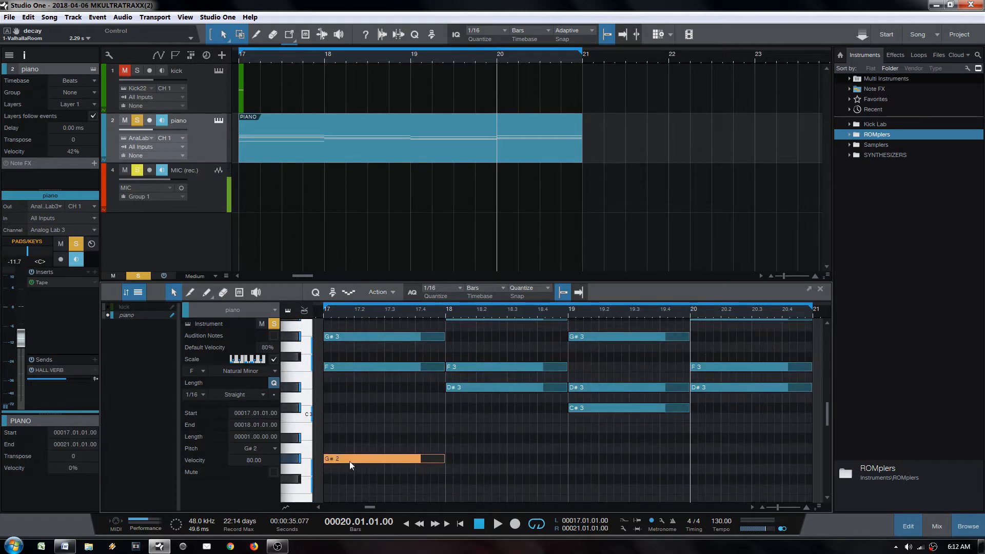
{"action": "scroll", "coordinate": [356, 436], "scroll_direction": "up", "scroll_amount": 1}
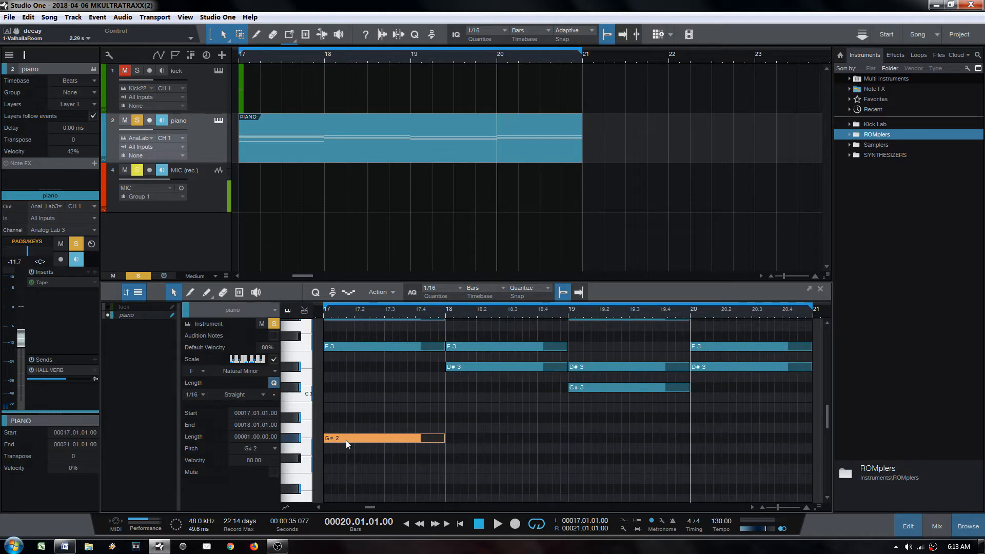
{"action": "left_click_drag", "start_coordinate": [346, 440], "coordinate": [346, 468]}
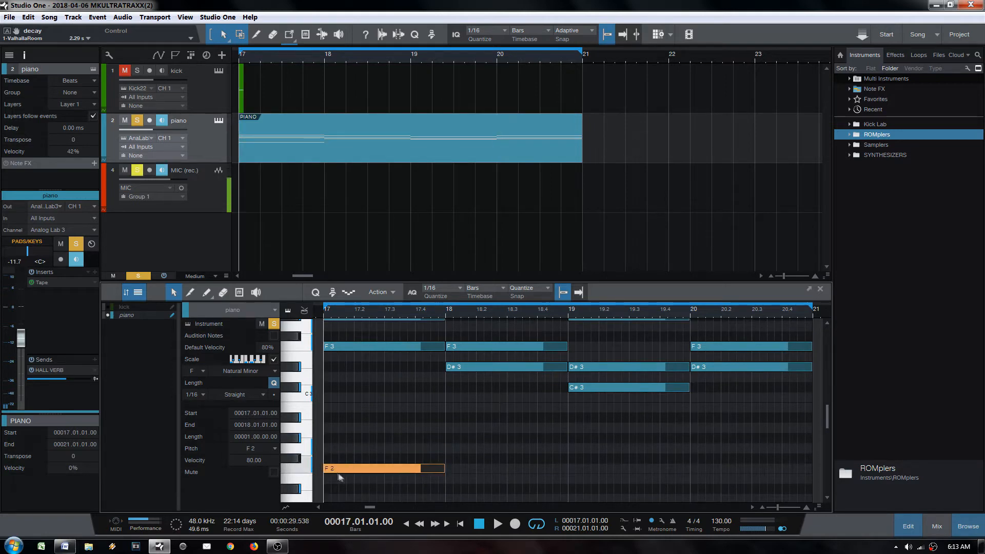
{"action": "key", "text": "space"}
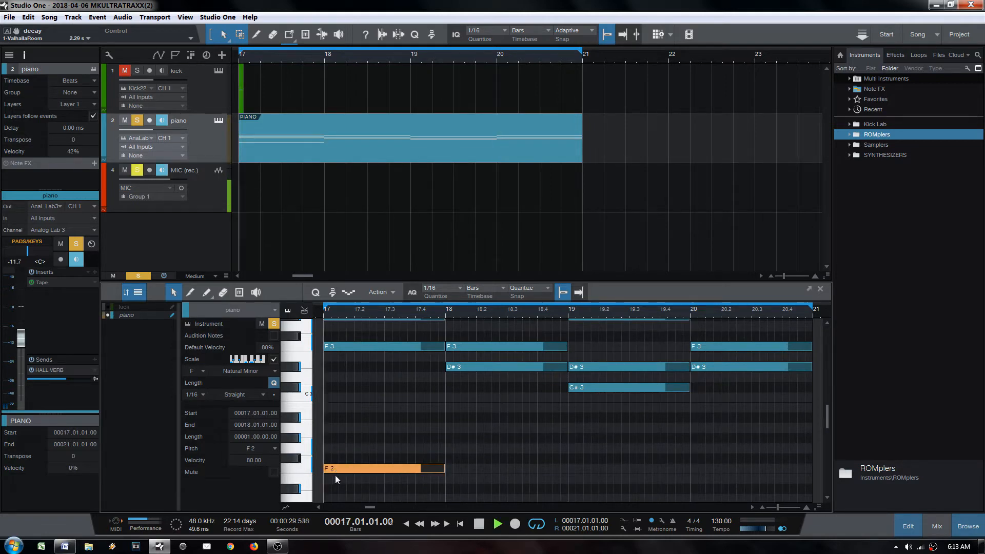
{"action": "scroll", "coordinate": [334, 475], "scroll_direction": "down", "scroll_amount": 3}
{"action": "key", "text": "space"}
Step: Move the bar-17 bass note down to F1 and play the progression with it
{"action": "left_click_drag", "start_coordinate": [340, 431], "coordinate": [343, 473]}
{"action": "key", "text": "space"}
{"action": "scroll", "coordinate": [342, 474], "scroll_direction": "down", "scroll_amount": 1}
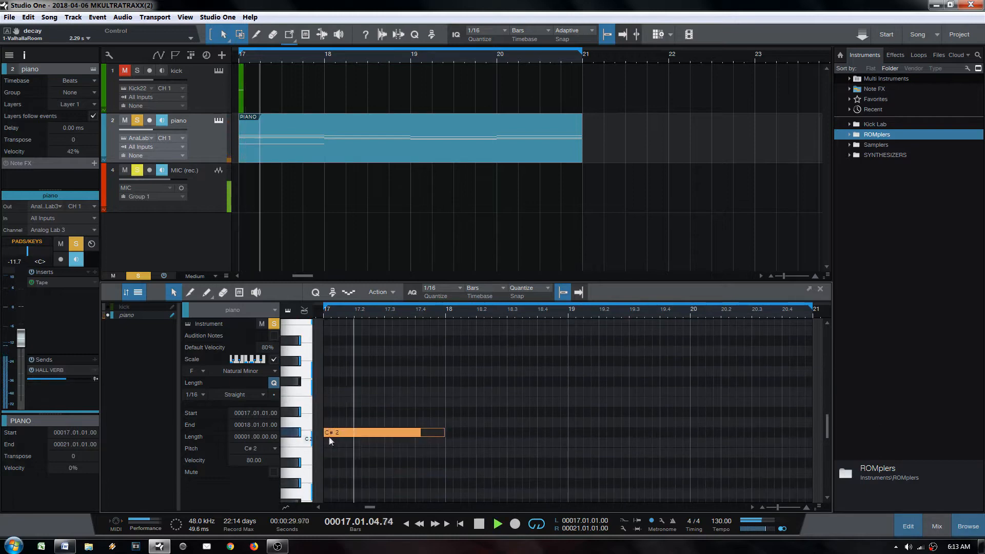
{"action": "left_click_drag", "start_coordinate": [330, 435], "coordinate": [334, 466]}
{"action": "key", "text": "space"}
{"action": "key", "text": "space"}
{"action": "scroll", "coordinate": [352, 468], "scroll_direction": "down", "scroll_amount": 1}
{"action": "key", "text": "space"}
{"action": "left_click_drag", "start_coordinate": [343, 430], "coordinate": [344, 469]}
{"action": "key", "text": "space"}
{"action": "key", "text": "space"}
{"action": "key", "text": "space"}
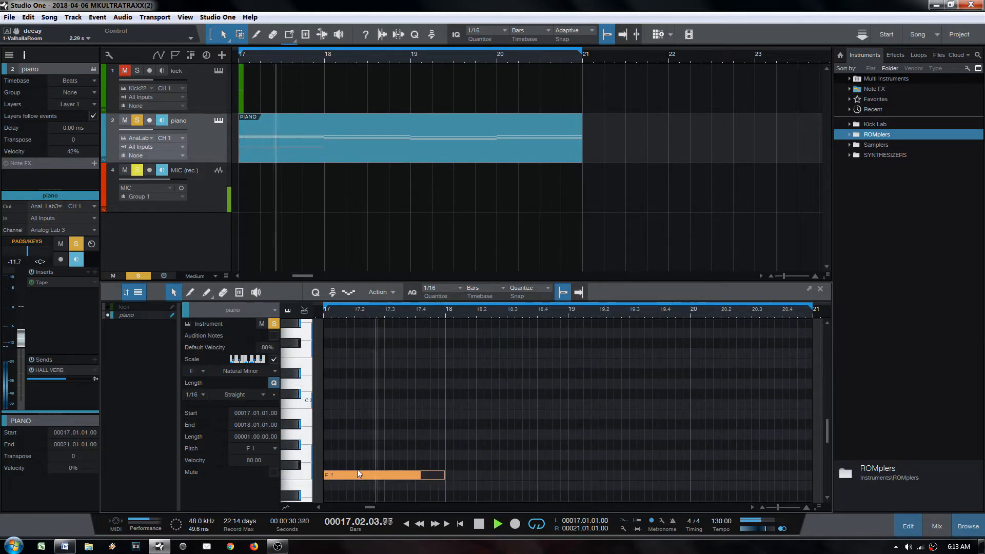
Step: Duplicate the F1 bass note into bars 18–20, trying G#1 and A#1 for later bars
{"action": "key", "text": "d"}
{"action": "scroll", "coordinate": [508, 469], "scroll_direction": "down", "scroll_amount": 1}
{"action": "key", "text": "d"}
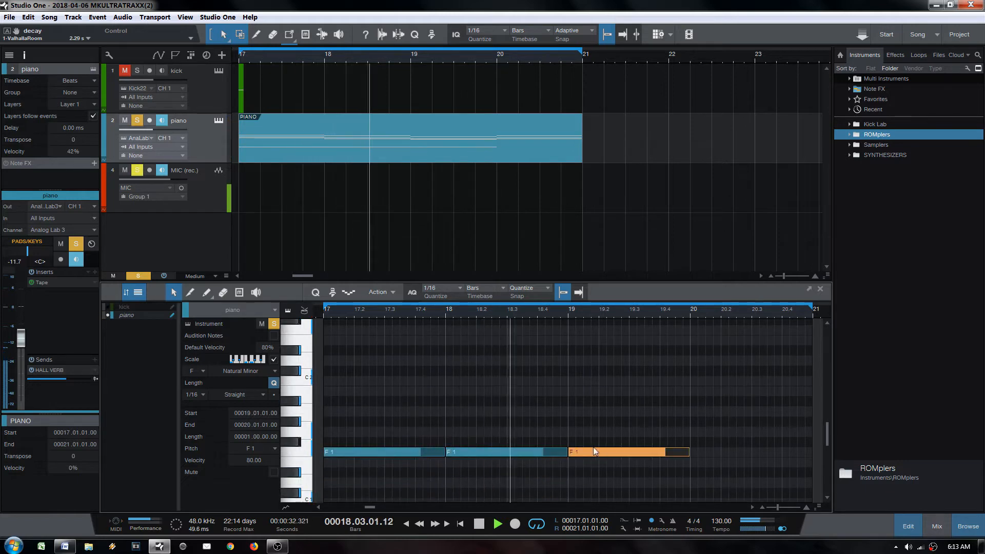
{"action": "left_click_drag", "start_coordinate": [593, 450], "coordinate": [589, 423]}
{"action": "key", "text": "d"}
{"action": "left_click_drag", "start_coordinate": [702, 423], "coordinate": [703, 404]}
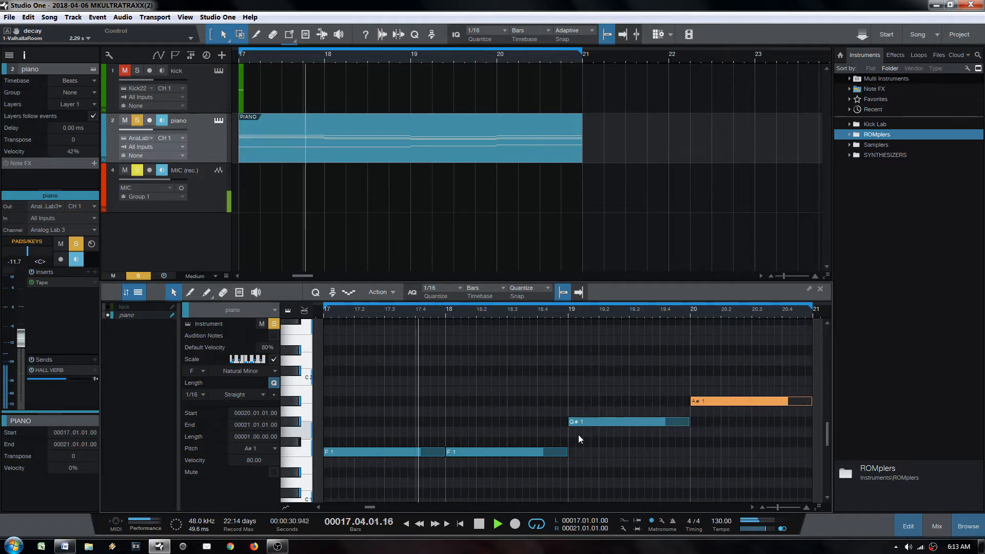
{"action": "left_click_drag", "start_coordinate": [597, 422], "coordinate": [593, 401]}
{"action": "left_click", "coordinate": [714, 401]}
{"action": "left_click_drag", "start_coordinate": [720, 418], "coordinate": [719, 417]}
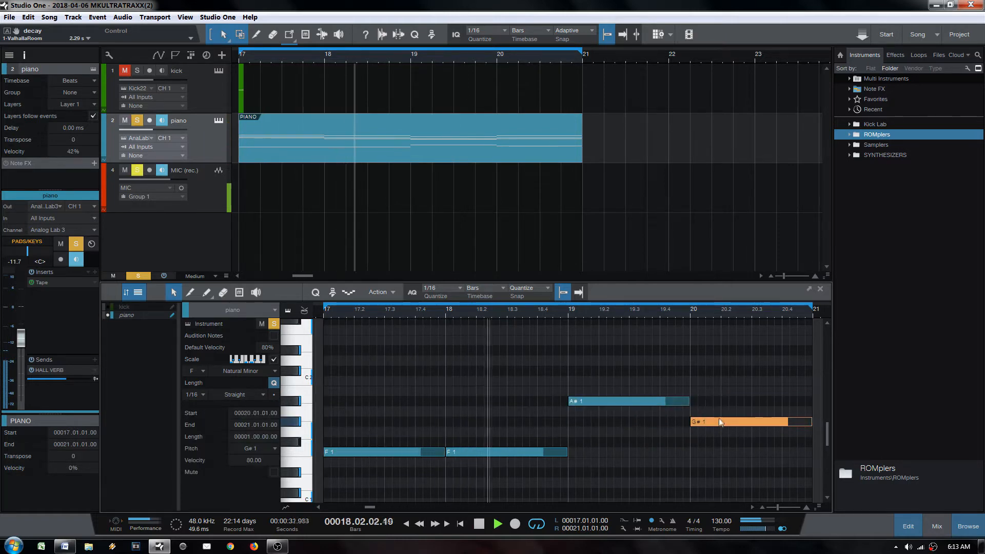
{"action": "scroll", "coordinate": [672, 432], "scroll_direction": "up", "scroll_amount": 2}
Step: Raise the bar-19 bass note to C2 and shift both F1 notes up an octave to F2
{"action": "left_click_drag", "start_coordinate": [619, 439], "coordinate": [619, 420]}
{"action": "key", "text": "space"}
{"action": "left_click_drag", "start_coordinate": [418, 459], "coordinate": [534, 505]}
{"action": "key", "text": "shift+Up"}
{"action": "key", "text": "space"}
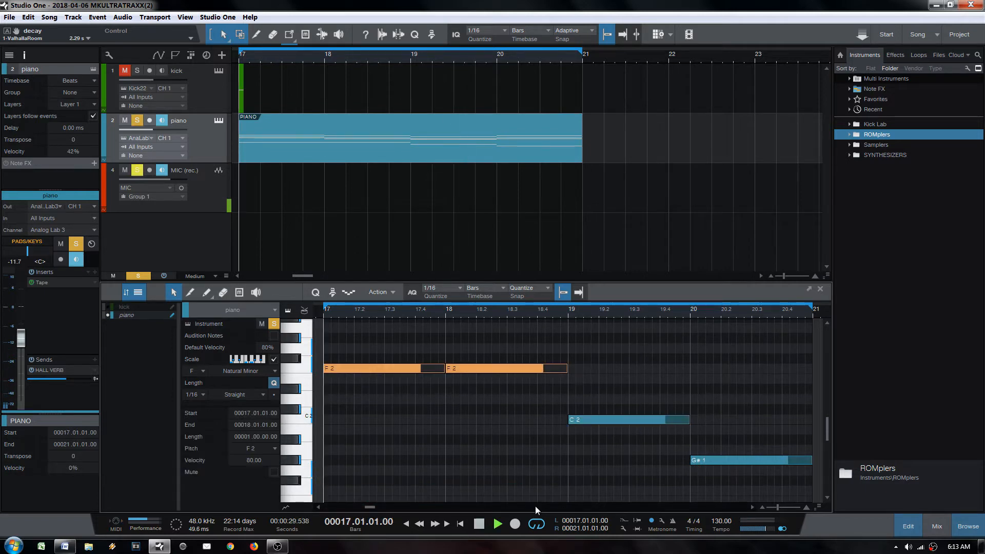
Step: Lower the bar-19 bass note to C#2 and raise the bar-20 bass note to D#2
{"action": "scroll", "coordinate": [510, 433], "scroll_direction": "up", "scroll_amount": 2}
{"action": "left_click", "coordinate": [610, 455]}
{"action": "left_click_drag", "start_coordinate": [603, 386], "coordinate": [618, 416]}
{"action": "scroll", "coordinate": [704, 466], "scroll_direction": "down", "scroll_amount": 3}
{"action": "key", "text": "space"}
{"action": "left_click", "coordinate": [533, 451]}
{"action": "key", "text": "space"}
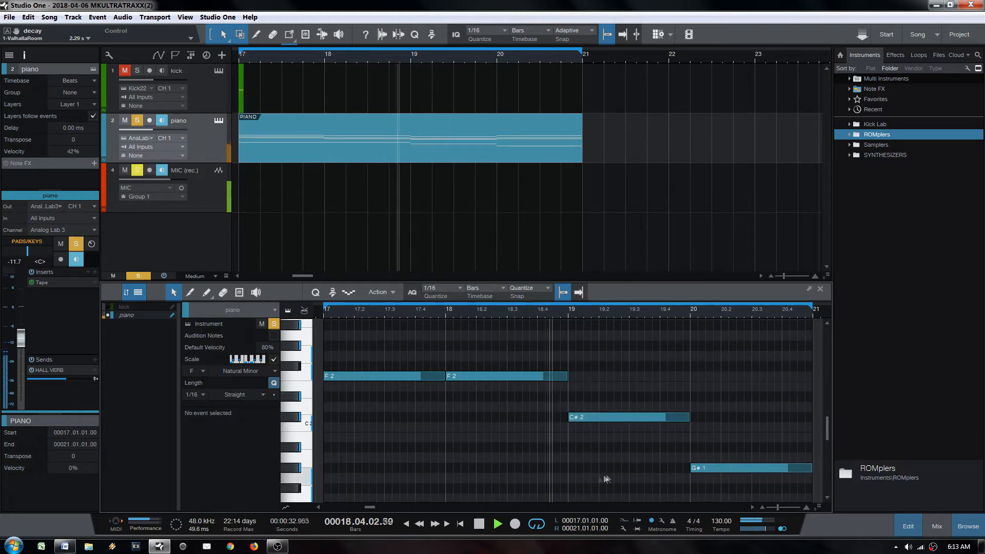
{"action": "left_click_drag", "start_coordinate": [737, 469], "coordinate": [741, 395]}
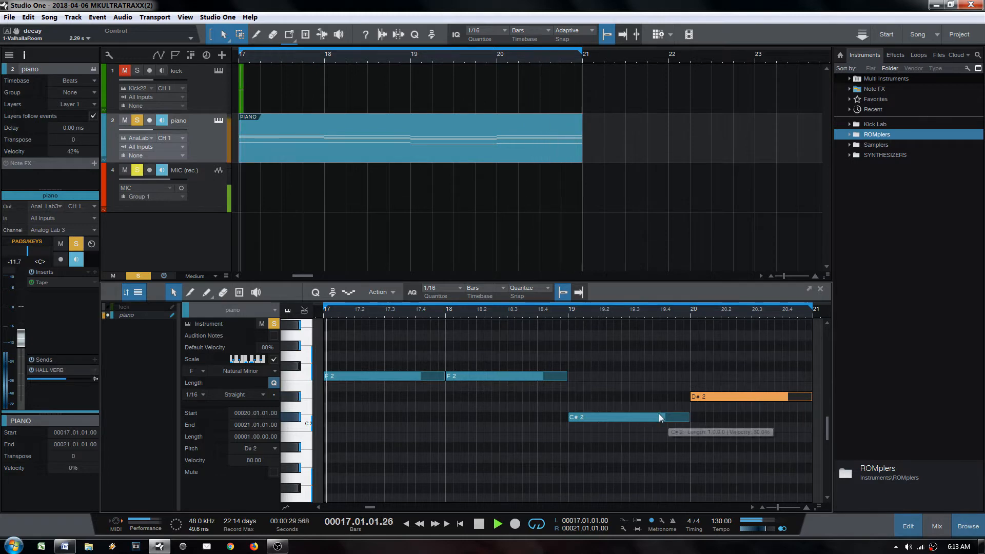
Step: Set the bar-18 bass note to D#2 and turn off the piano track's input monitoring
{"action": "left_click_drag", "start_coordinate": [470, 377], "coordinate": [469, 350]}
{"action": "left_click_drag", "start_coordinate": [466, 344], "coordinate": [491, 429]}
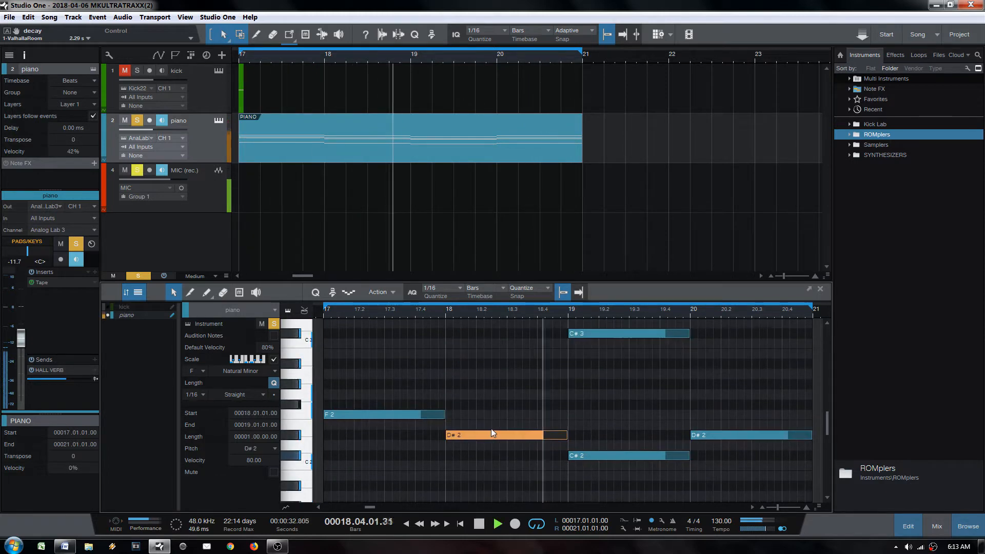
{"action": "left_click", "coordinate": [346, 430]}
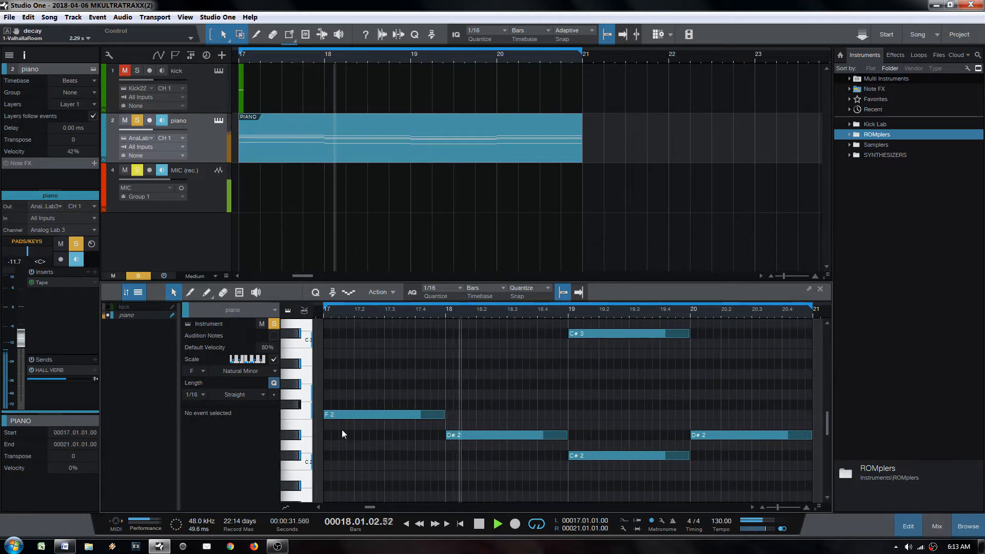
{"action": "left_click", "coordinate": [163, 121]}
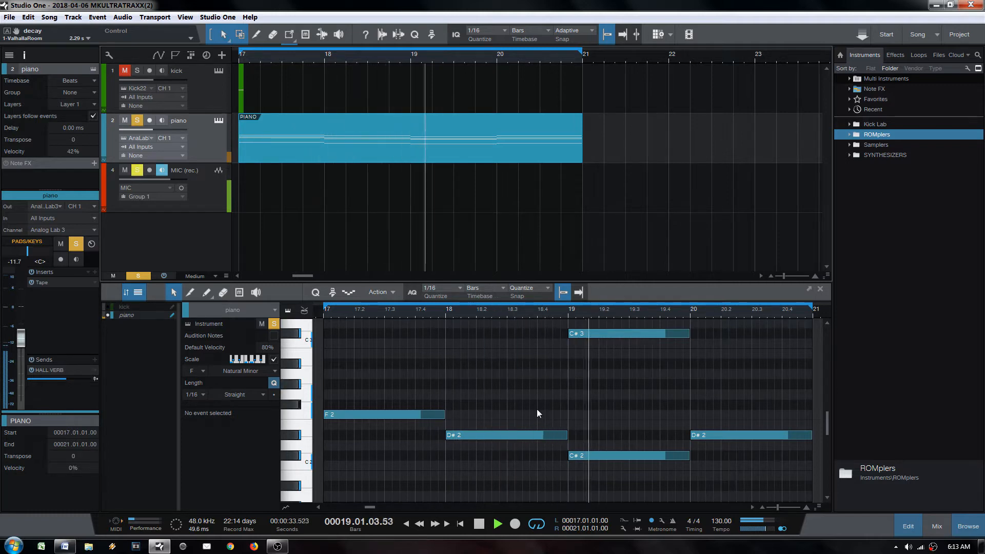
{"action": "scroll", "coordinate": [660, 433], "scroll_direction": "down", "scroll_amount": 2}
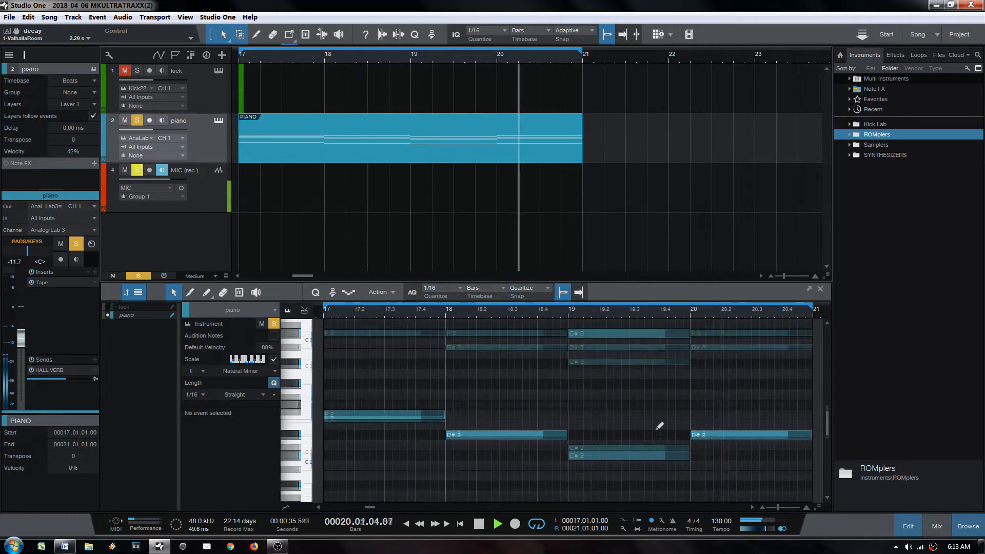
{"action": "scroll", "coordinate": [653, 425], "scroll_direction": "up", "scroll_amount": 1}
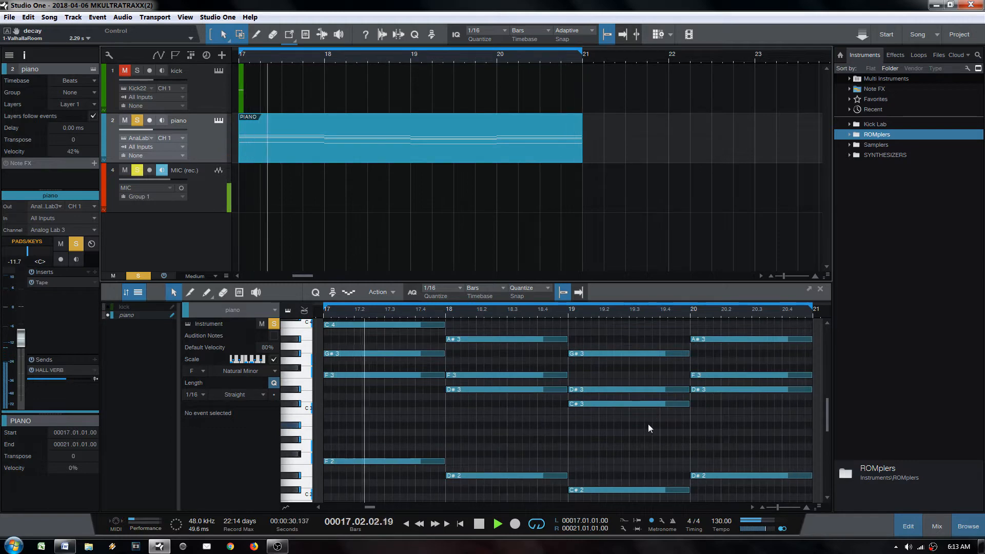
{"action": "key", "text": "space"}
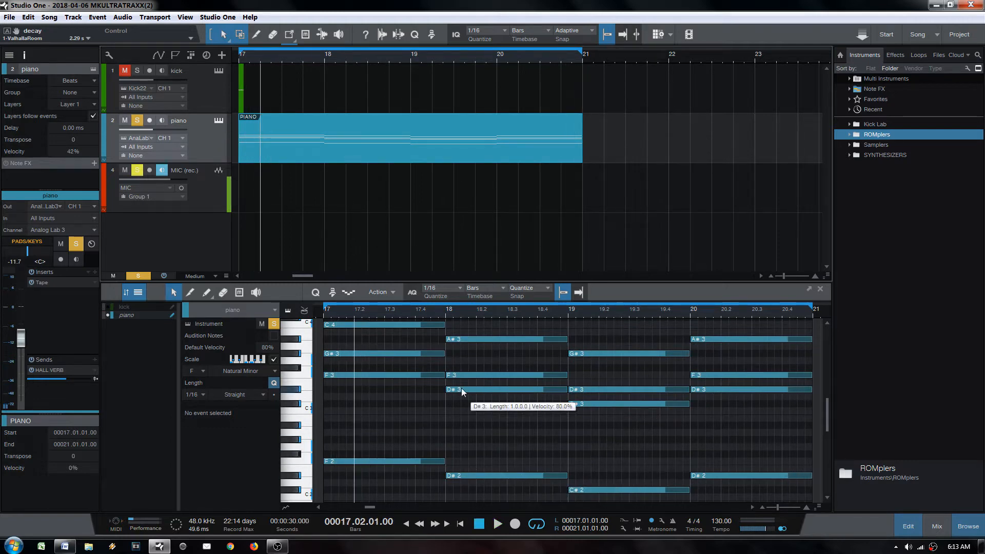
{"action": "left_click_drag", "start_coordinate": [339, 429], "coordinate": [737, 503]}
{"action": "left_click", "coordinate": [353, 375]}
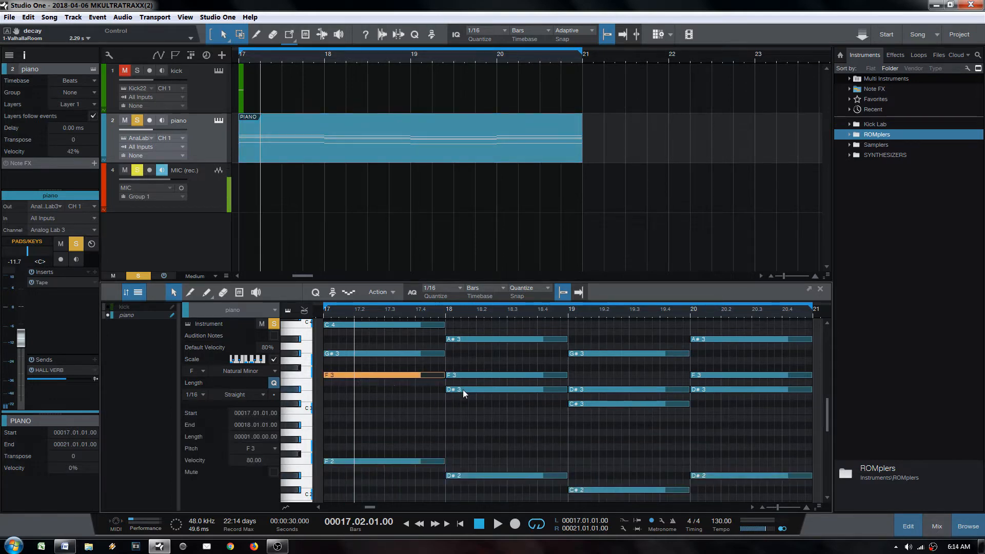
{"action": "left_click_drag", "start_coordinate": [579, 404], "coordinate": [365, 374]}
{"action": "left_click", "coordinate": [261, 152]}
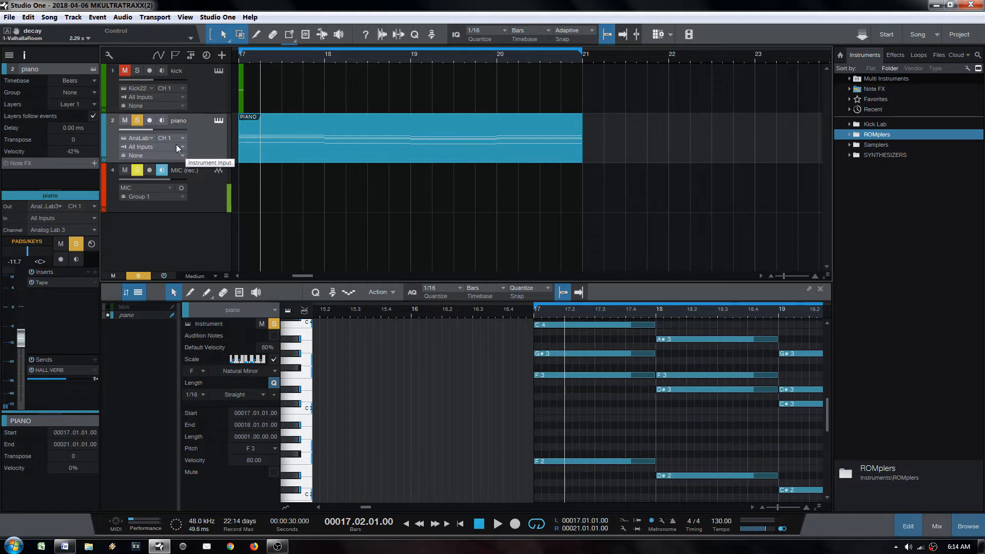
Step: Duplicate the piano track with its part, colour the copy yellow, and name it 'ld'
{"action": "left_click", "coordinate": [208, 118]}
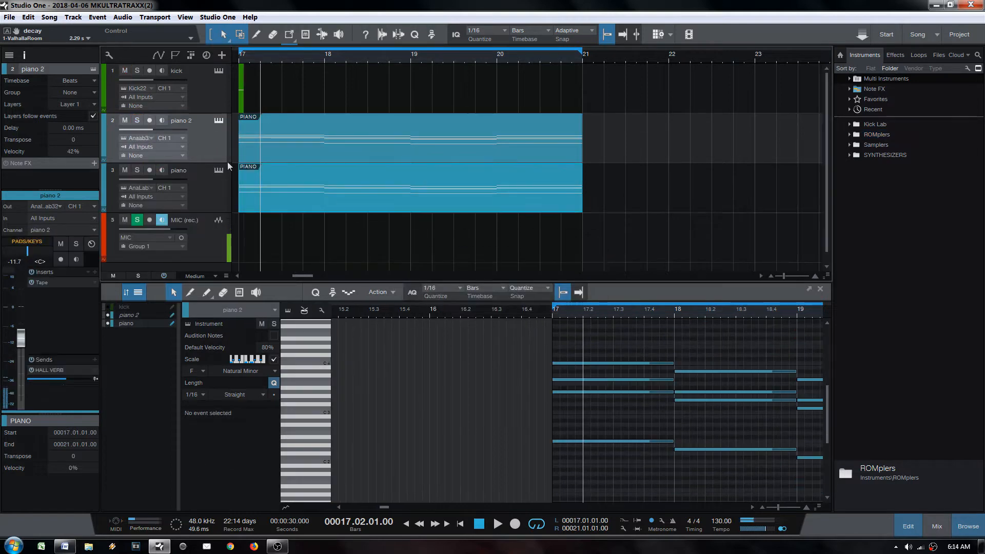
{"action": "left_click", "coordinate": [104, 138]}
{"action": "left_click", "coordinate": [189, 139]}
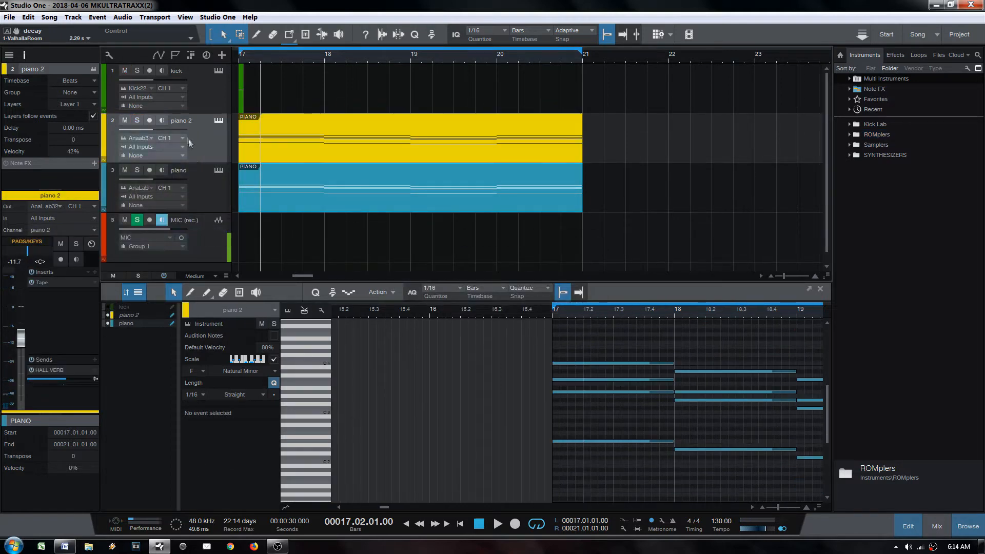
{"action": "type", "text": "ld"}
{"action": "key", "text": "Return"}
Step: Rename the original piano track to 'chrd'
{"action": "double_click", "coordinate": [177, 170]}
{"action": "type", "text": "chrd"}
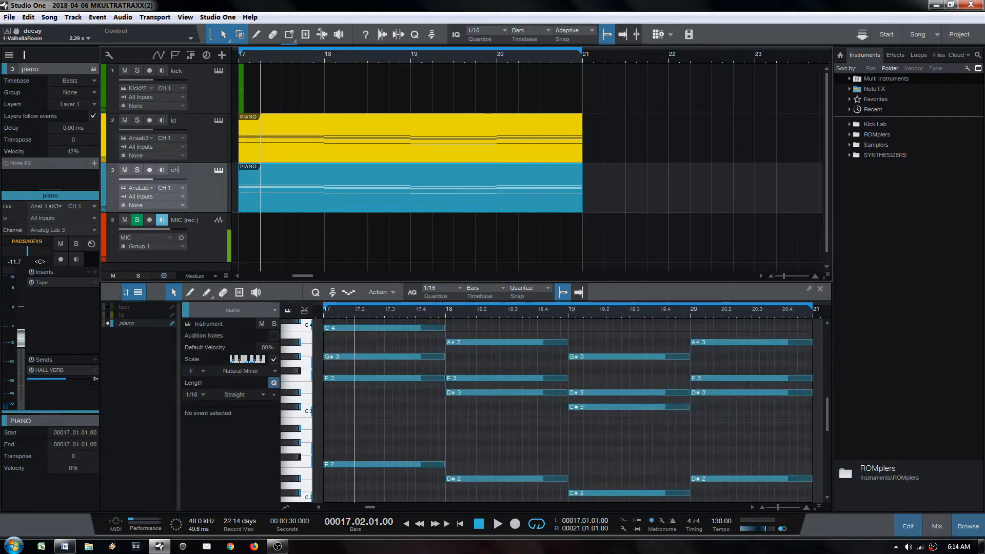
{"action": "key", "text": "Return"}
{"action": "left_click", "coordinate": [300, 154]}
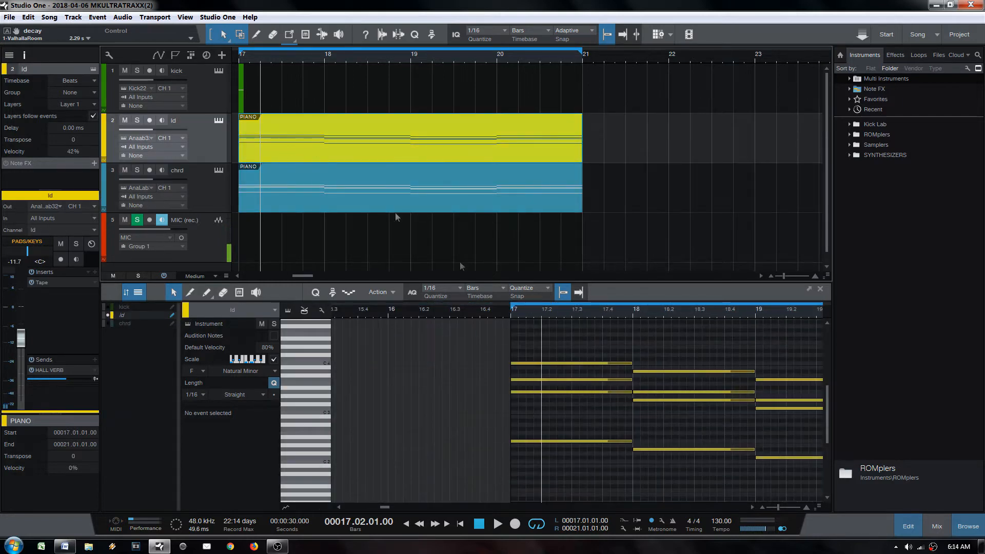
Step: Show chrd's notes alongside ld and delete all the chord notes copied into ld's bars 17–20
{"action": "left_click_drag", "start_coordinate": [571, 316], "coordinate": [513, 294]}
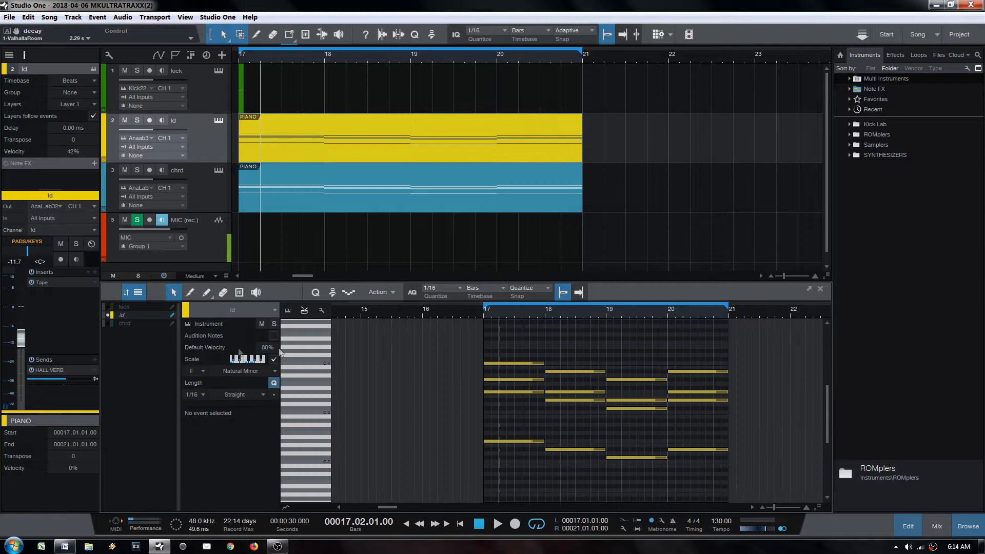
{"action": "left_click", "coordinate": [107, 324]}
{"action": "left_click_drag", "start_coordinate": [495, 352], "coordinate": [718, 482]}
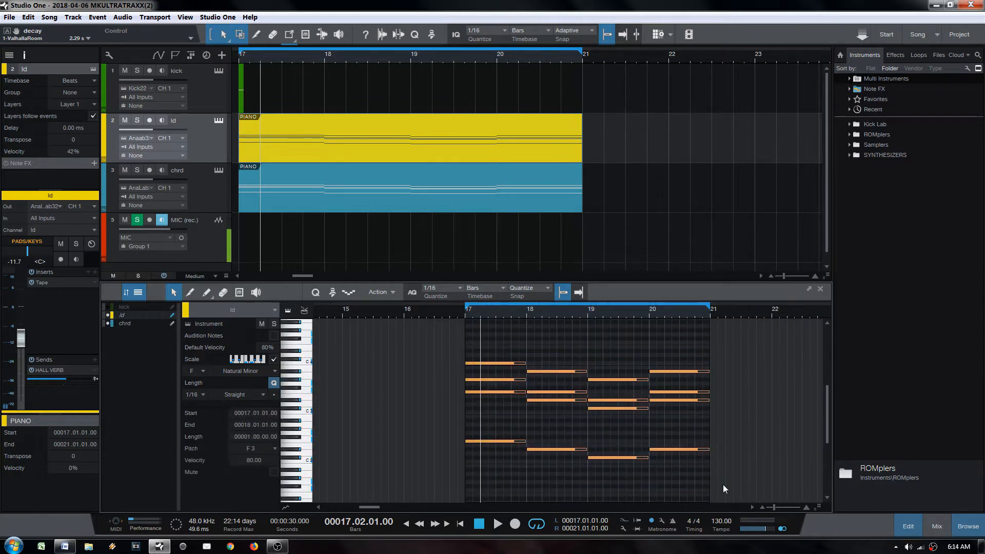
{"action": "key", "text": "Delete"}
{"action": "scroll", "coordinate": [507, 431], "scroll_direction": "up", "scroll_amount": 2}
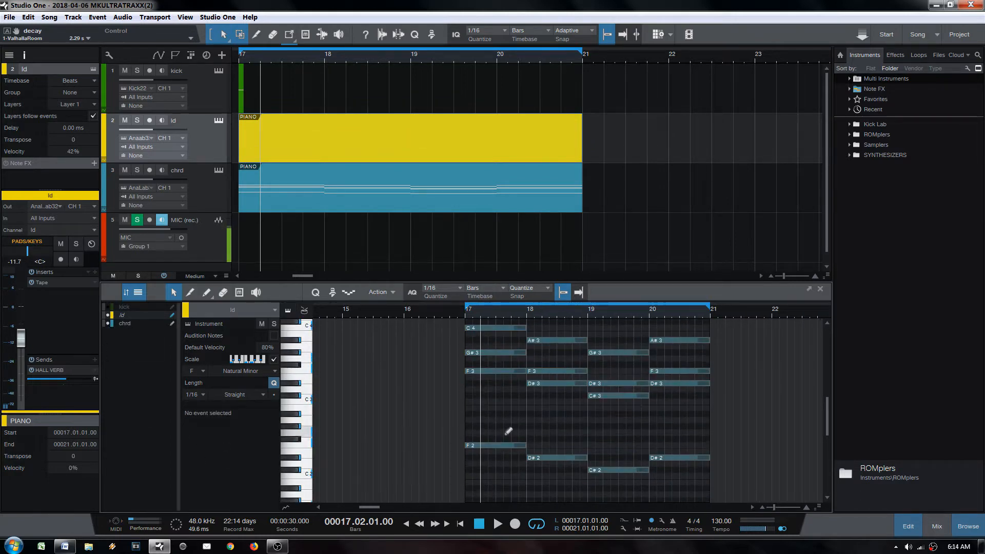
{"action": "scroll", "coordinate": [508, 431], "scroll_direction": "down", "scroll_amount": 1}
{"action": "left_click_drag", "start_coordinate": [485, 309], "coordinate": [432, 303]}
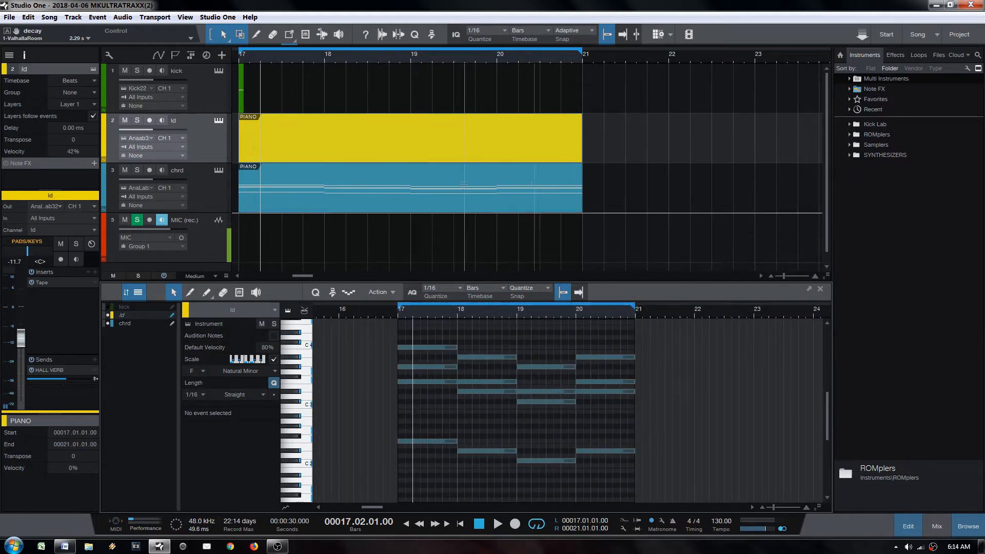
{"action": "scroll", "coordinate": [420, 388], "scroll_direction": "up", "scroll_amount": 1}
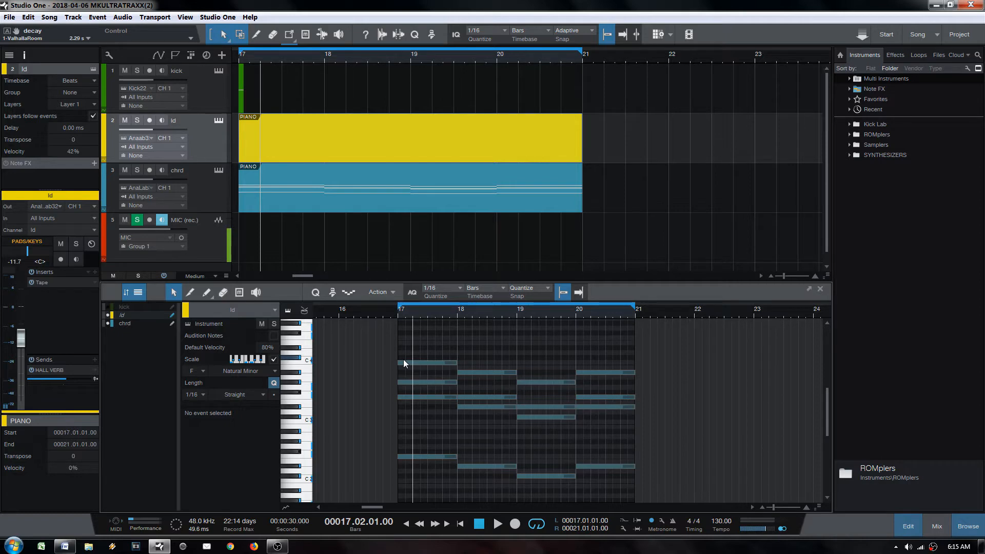
Step: Draw a short note at the start of bar 17 in ld, remove a stray C4, and hide chrd's notes
{"action": "scroll", "coordinate": [404, 315], "scroll_direction": "up", "scroll_amount": 2, "text": "ctrl"}
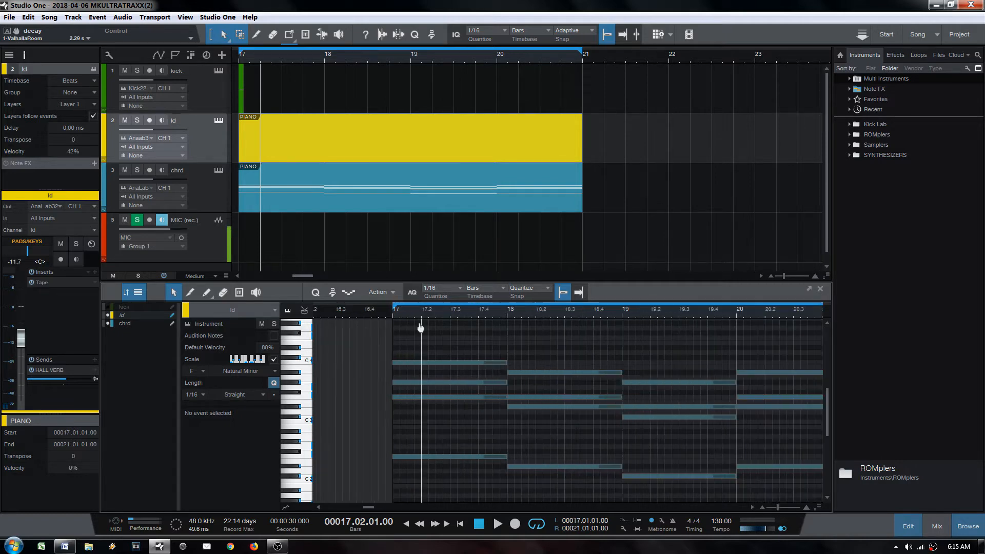
{"action": "left_click_drag", "start_coordinate": [396, 348], "coordinate": [410, 352]}
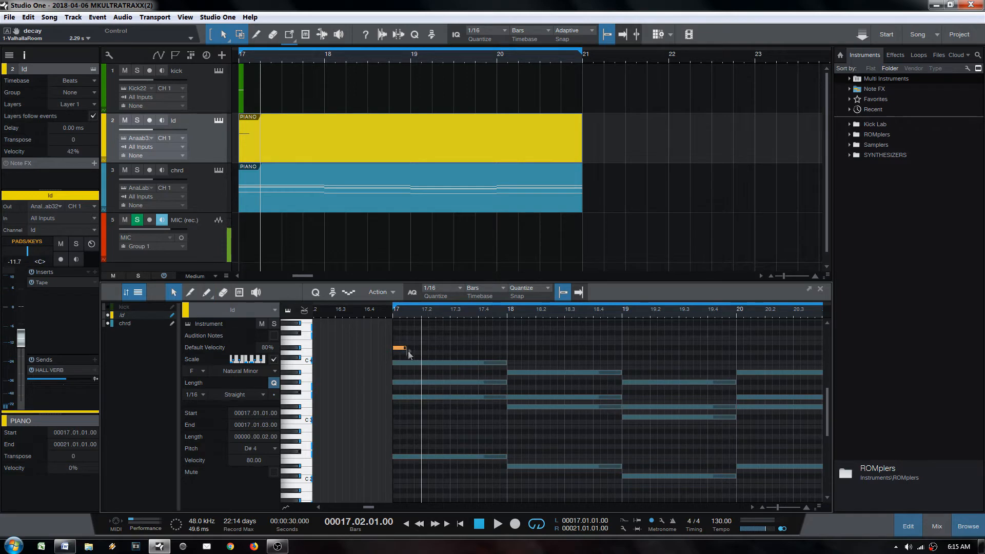
{"action": "key", "text": "2"}
{"action": "left_click", "coordinate": [432, 362]}
{"action": "key", "text": "1"}
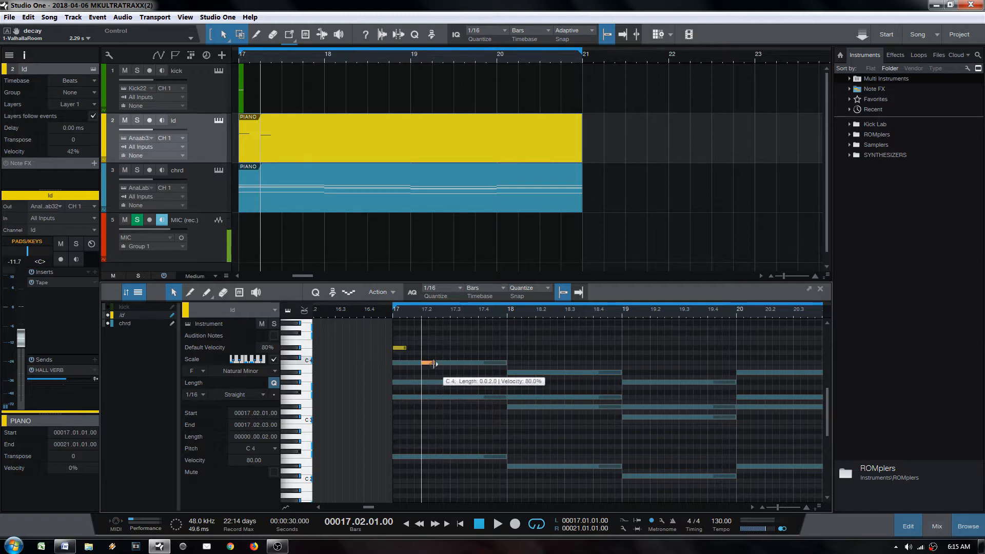
{"action": "key", "text": "Delete"}
{"action": "left_click_drag", "start_coordinate": [400, 348], "coordinate": [400, 328]}
{"action": "scroll", "coordinate": [403, 339], "scroll_direction": "up", "scroll_amount": 2}
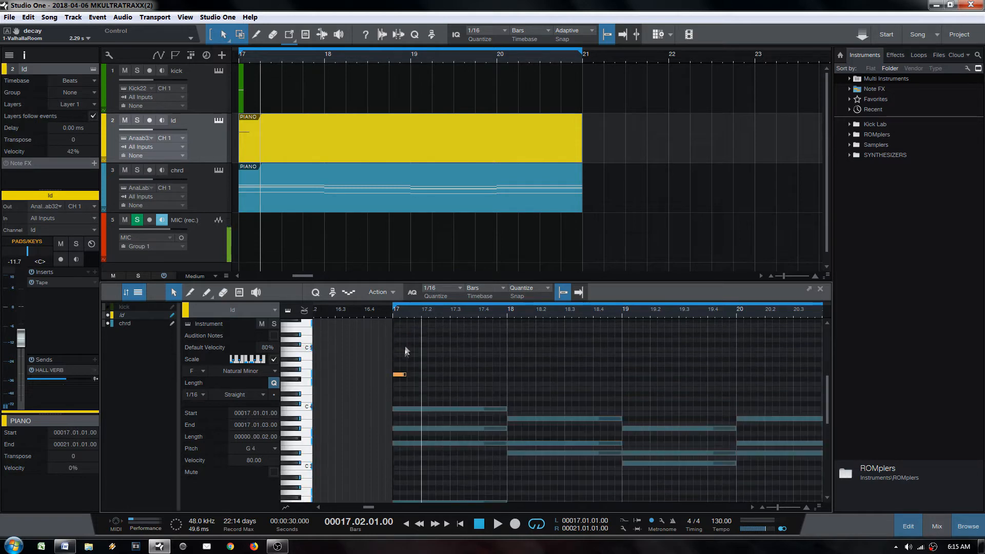
{"action": "left_click_drag", "start_coordinate": [401, 374], "coordinate": [401, 344]}
{"action": "left_click", "coordinate": [180, 134]}
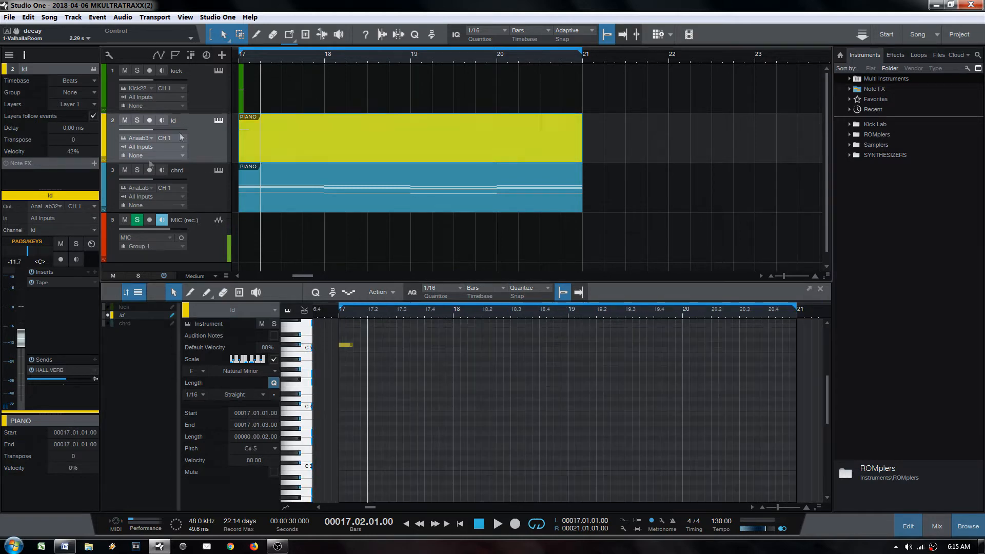
Step: Set the ld track's Transpose value to 24 semitones
{"action": "left_click", "coordinate": [78, 140]}
{"action": "left_click", "coordinate": [250, 152]}
{"action": "left_click", "coordinate": [256, 156]}
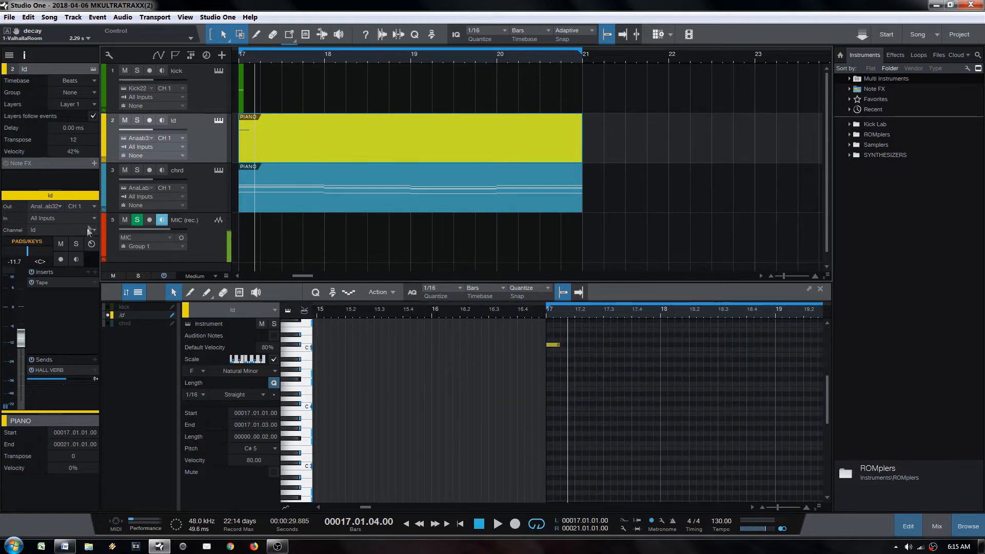
{"action": "left_click", "coordinate": [80, 140]}
{"action": "type", "text": "24"}
{"action": "key", "text": "Return"}
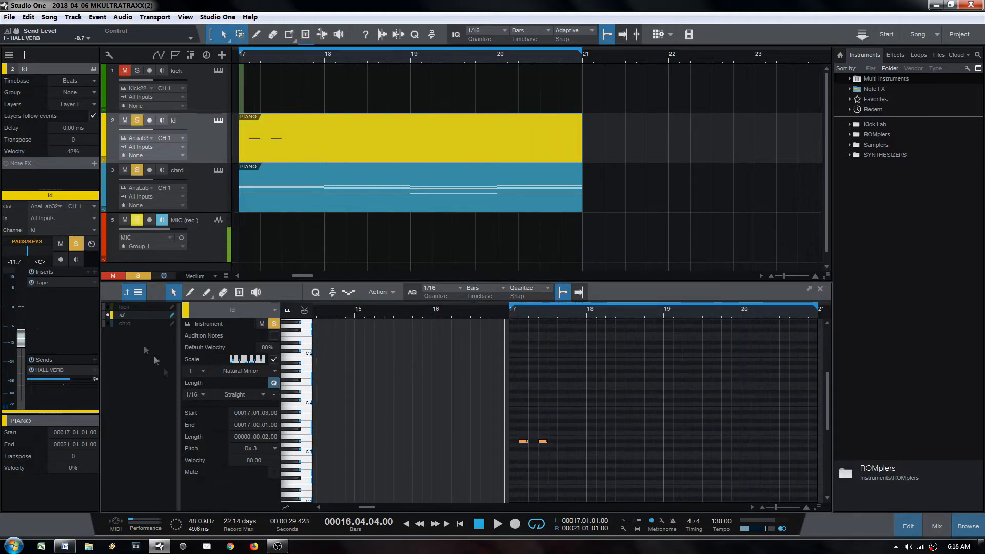
Step: Loop up to bar 19 and copy ld's two short D#3 notes into bar 18
{"action": "left_click", "coordinate": [107, 323]}
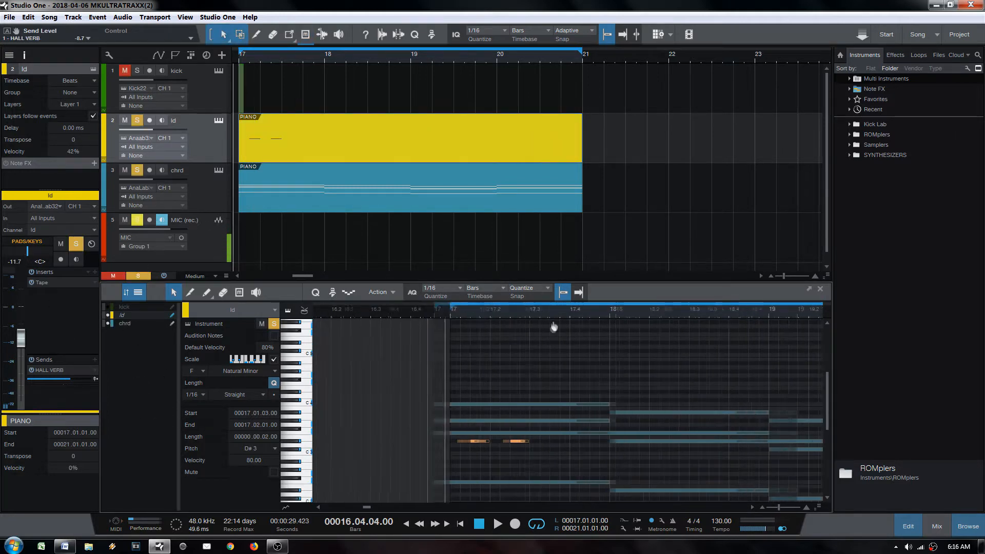
{"action": "left_click", "coordinate": [669, 313], "text": "alt"}
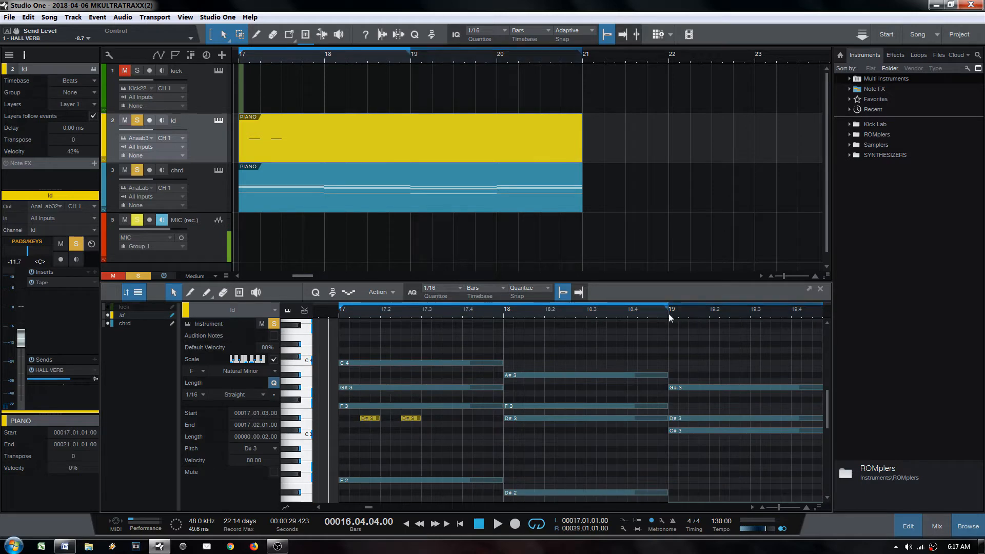
{"action": "left_click_drag", "start_coordinate": [361, 405], "coordinate": [501, 467]}
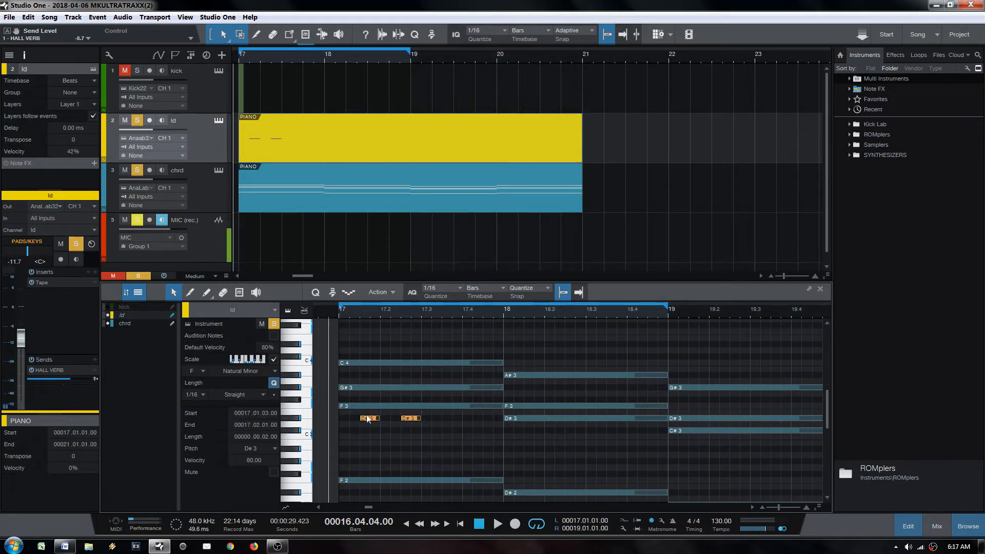
{"action": "left_click_drag", "start_coordinate": [372, 417], "coordinate": [525, 419]}
{"action": "key", "text": "space"}
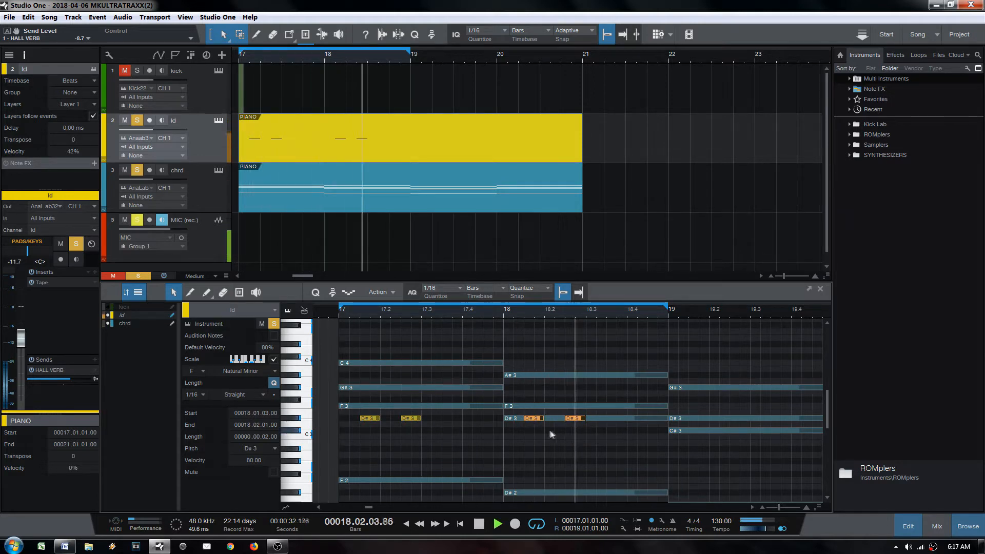
{"action": "scroll", "coordinate": [646, 312], "scroll_direction": "down", "scroll_amount": 3}
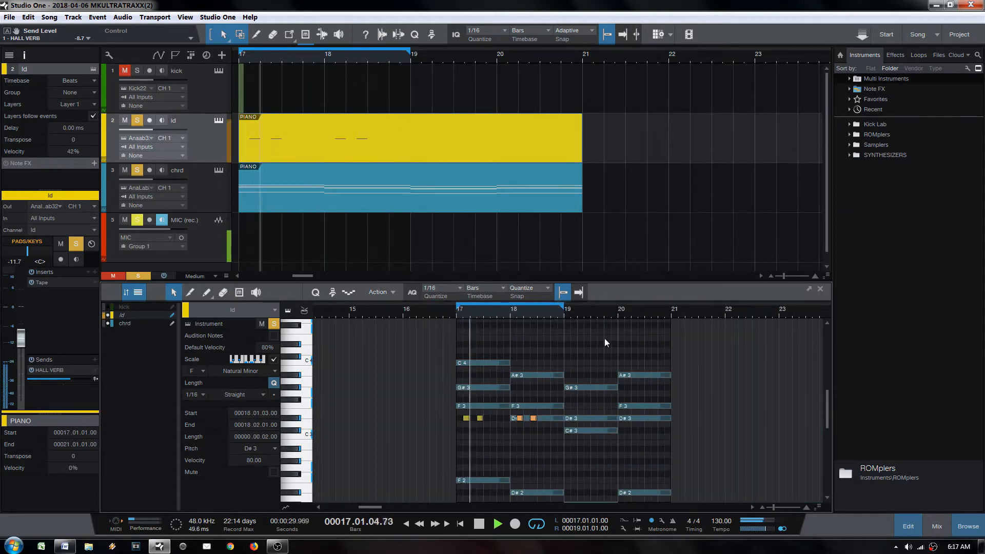
{"action": "left_click", "coordinate": [616, 313], "text": "alt"}
Step: Duplicate the bar 17–18 ld notes into bars 19–20, raise the bar-20 pair to F3, and loop to bar 21
{"action": "left_click_drag", "start_coordinate": [446, 401], "coordinate": [606, 436]}
{"action": "key", "text": "d"}
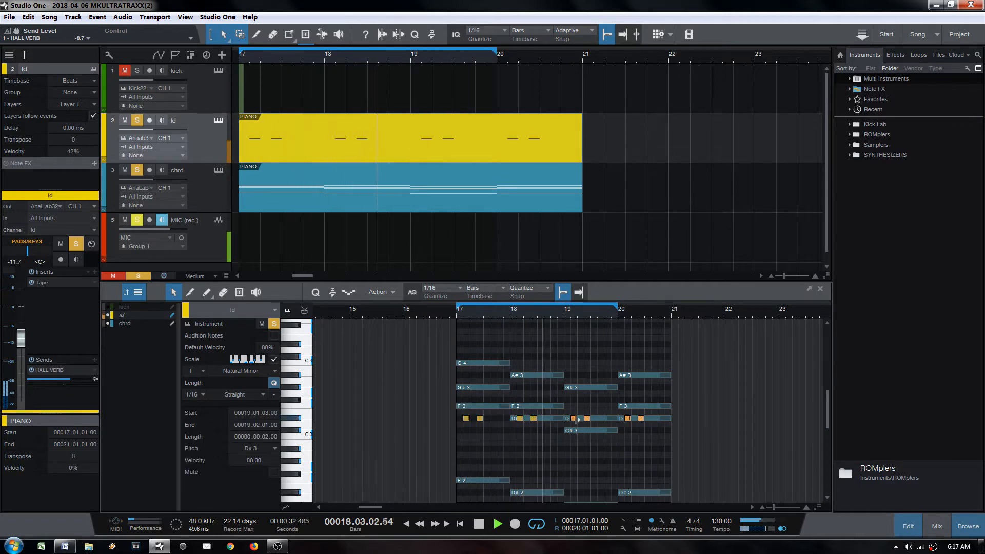
{"action": "left_click_drag", "start_coordinate": [558, 403], "coordinate": [665, 432]}
{"action": "mouse_move", "coordinate": [612, 397]}
{"action": "left_mouse_down"}
{"action": "mouse_move", "coordinate": [659, 432]}
{"action": "mouse_move", "coordinate": [628, 405]}
{"action": "left_mouse_up"}
{"action": "left_click", "coordinate": [672, 314], "text": "alt"}
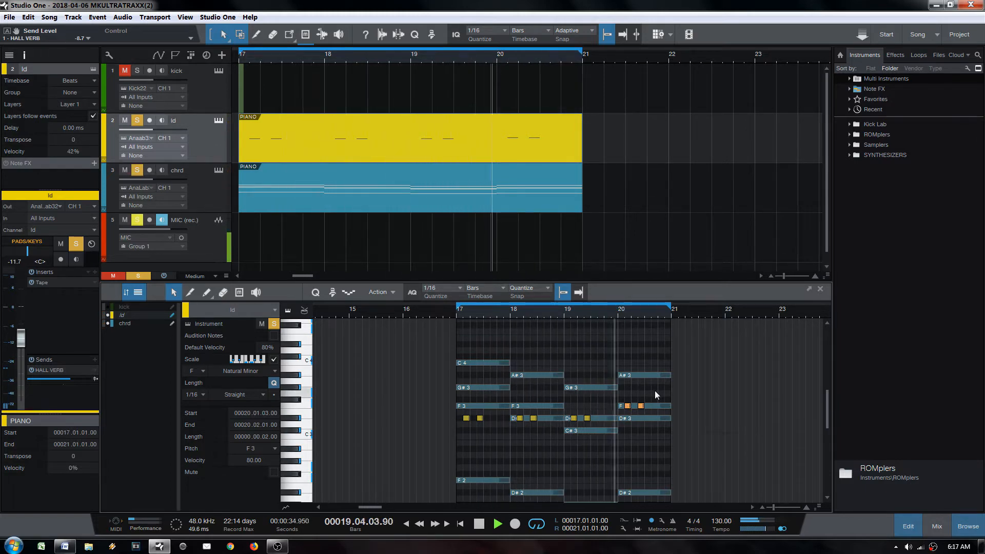
{"action": "key", "text": "space"}
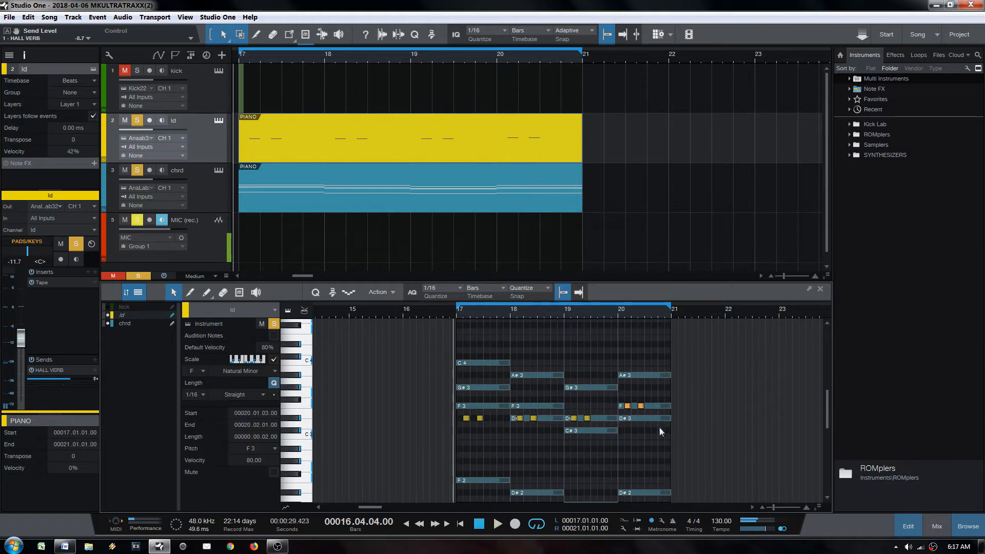
{"action": "scroll", "coordinate": [659, 326], "scroll_direction": "up", "scroll_amount": 4}
Step: Draw a D#3 note at 20.4 and lengthen it to two sixteenths
{"action": "key", "text": "5"}
{"action": "left_click", "coordinate": [652, 418]}
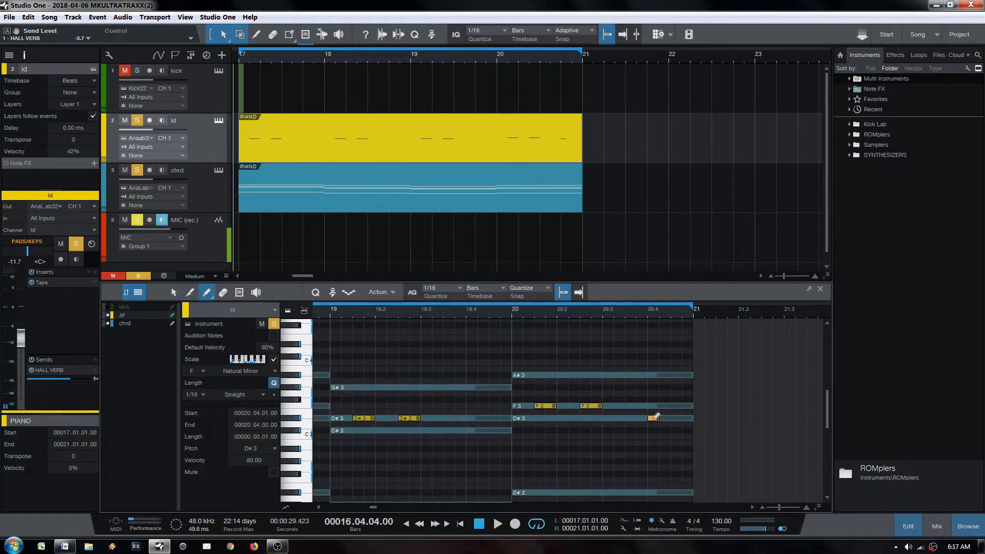
{"action": "key", "text": "1"}
{"action": "left_click_drag", "start_coordinate": [658, 418], "coordinate": [668, 417]}
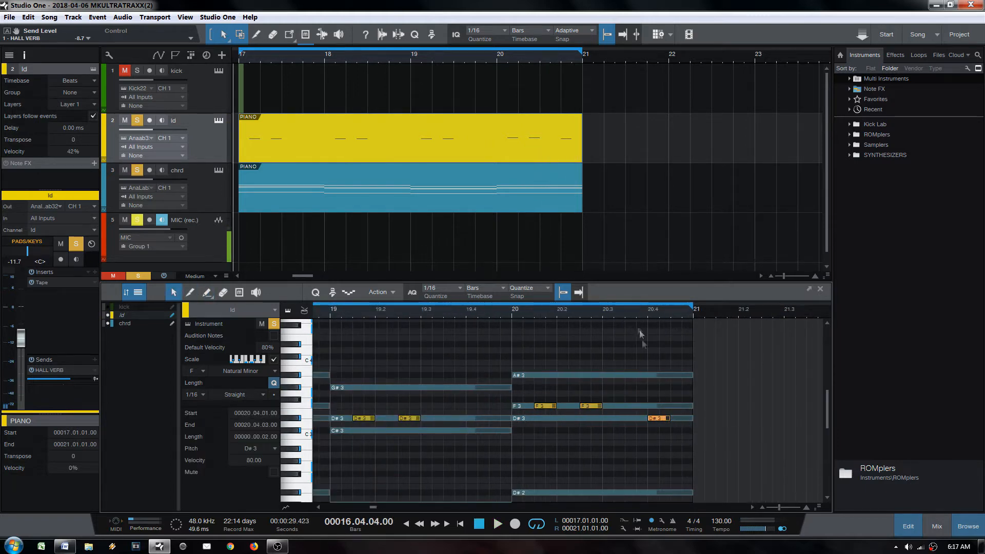
{"action": "scroll", "coordinate": [641, 302], "scroll_direction": "down", "scroll_amount": 4}
{"action": "scroll", "coordinate": [451, 359], "scroll_direction": "up", "scroll_amount": 3}
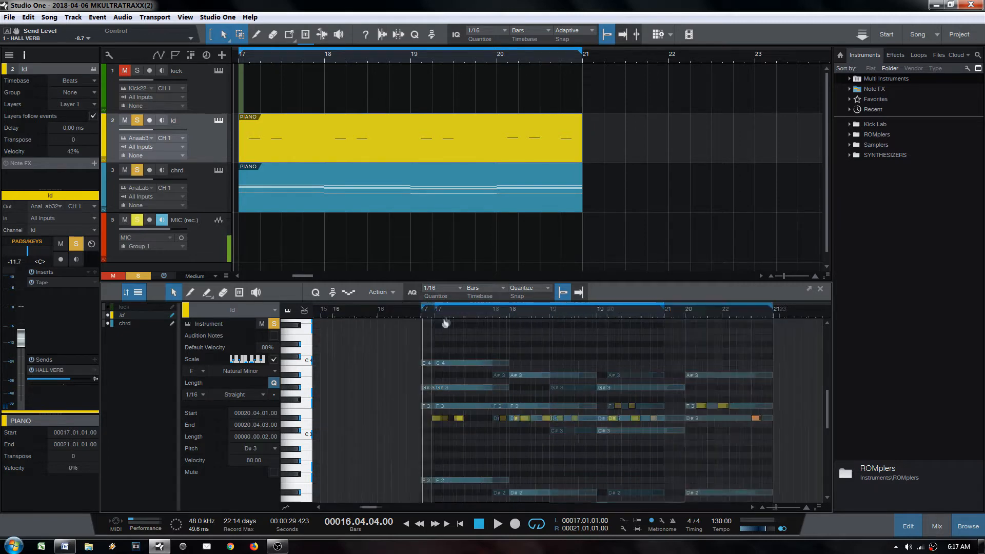
Step: Check the bar 17 and bar 20 notes by selecting them, then play from bar 17
{"action": "mouse_move", "coordinate": [411, 385]}
{"action": "left_mouse_down"}
{"action": "mouse_move", "coordinate": [473, 446]}
{"action": "mouse_move", "coordinate": [470, 422]}
{"action": "mouse_move", "coordinate": [505, 466]}
{"action": "left_mouse_up"}
{"action": "left_click_drag", "start_coordinate": [463, 383], "coordinate": [508, 468]}
{"action": "left_click_drag", "start_coordinate": [457, 372], "coordinate": [508, 439]}
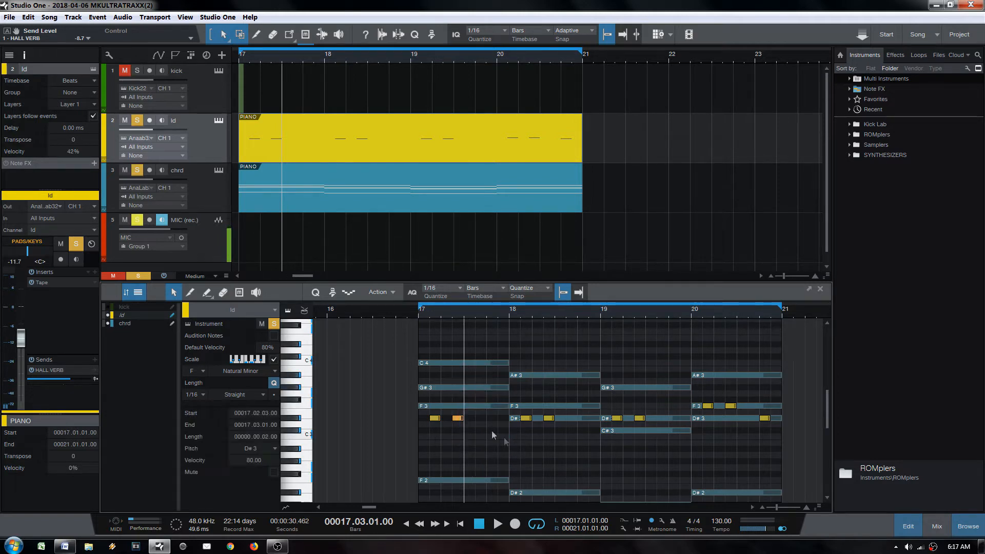
{"action": "mouse_move", "coordinate": [406, 371]}
{"action": "left_mouse_down"}
{"action": "mouse_move", "coordinate": [474, 452]}
{"action": "mouse_move", "coordinate": [480, 447]}
{"action": "left_mouse_up"}
{"action": "left_click_drag", "start_coordinate": [679, 359], "coordinate": [795, 438]}
{"action": "left_click", "coordinate": [764, 420]}
{"action": "left_click", "coordinate": [420, 429]}
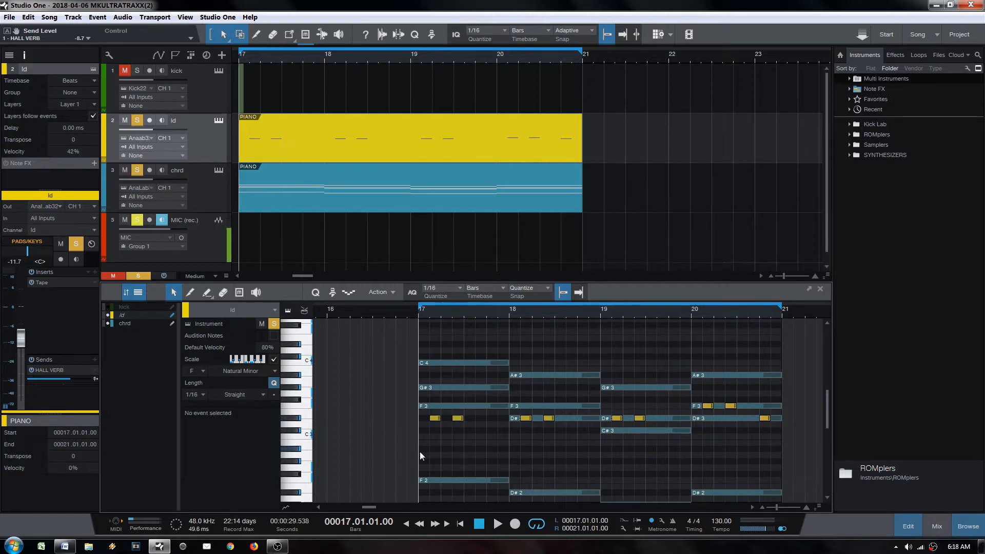
{"action": "key", "text": "space"}
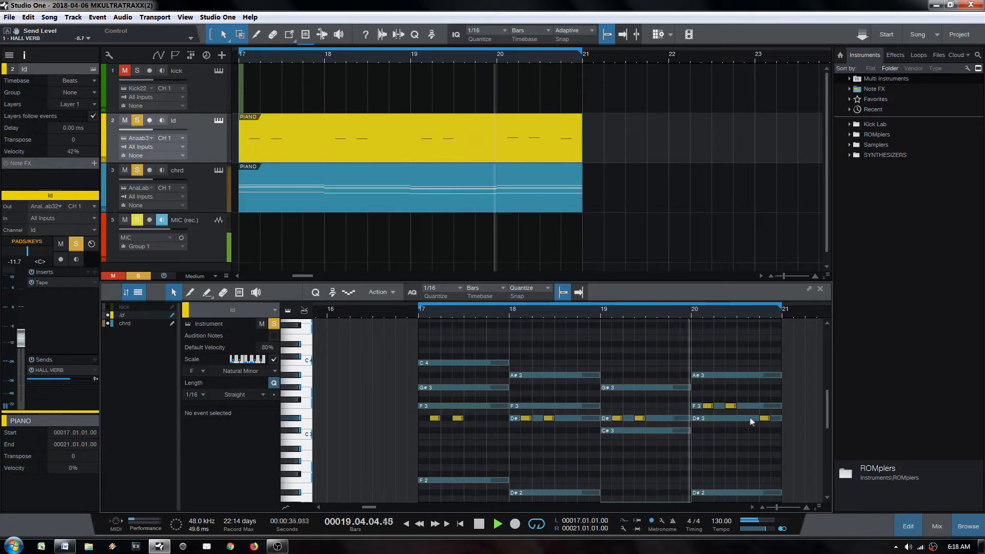
Step: Drag the last bar-20 note down from D#3 to A#2, auditioning the change
{"action": "key", "text": "space"}
{"action": "left_click_drag", "start_coordinate": [769, 419], "coordinate": [755, 431]}
{"action": "left_click", "coordinate": [702, 440]}
{"action": "key", "text": "space"}
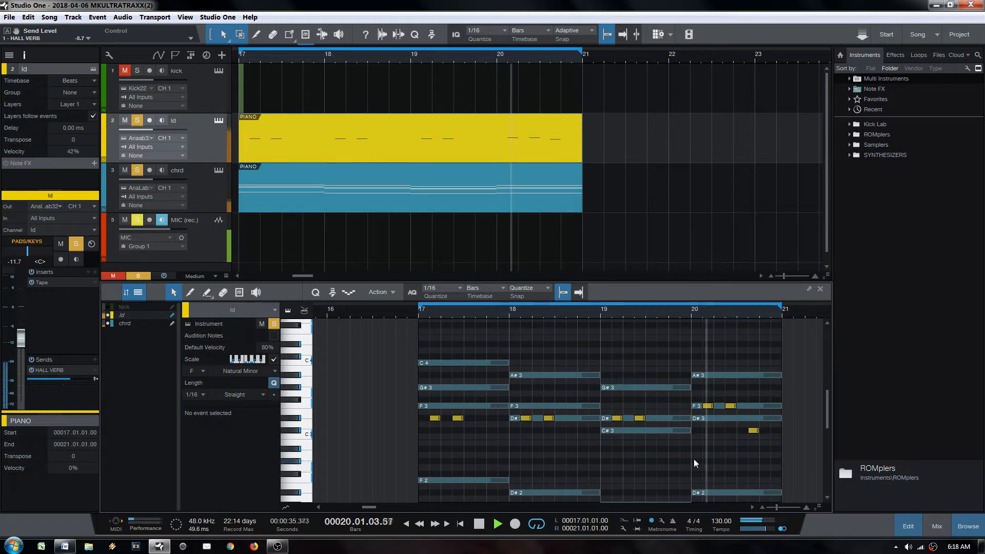
{"action": "key", "text": "space"}
{"action": "left_click_drag", "start_coordinate": [752, 432], "coordinate": [754, 454]}
{"action": "key", "text": "space"}
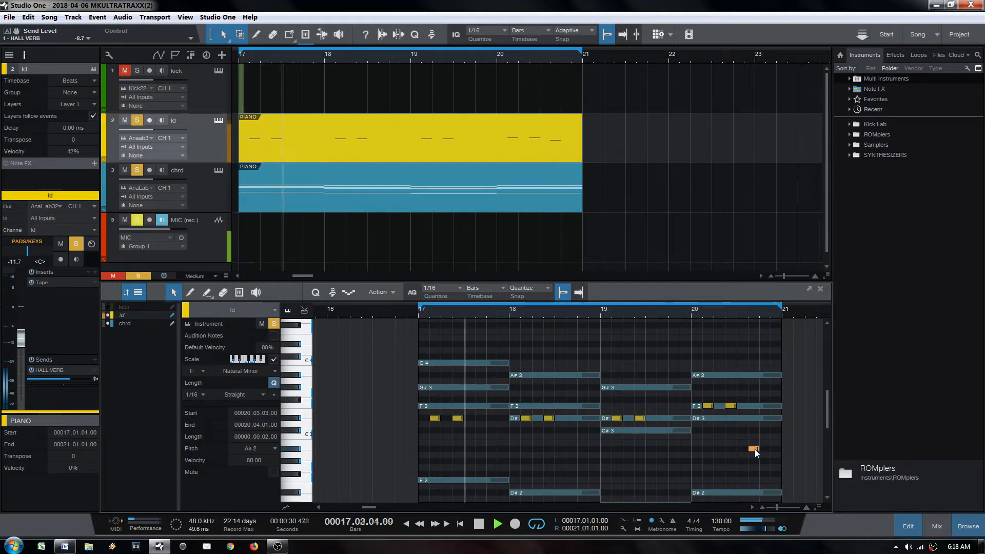
Step: Try the closing note an octave up at A#3 and earlier, then settle it at A#2
{"action": "key", "text": "shift+Up"}
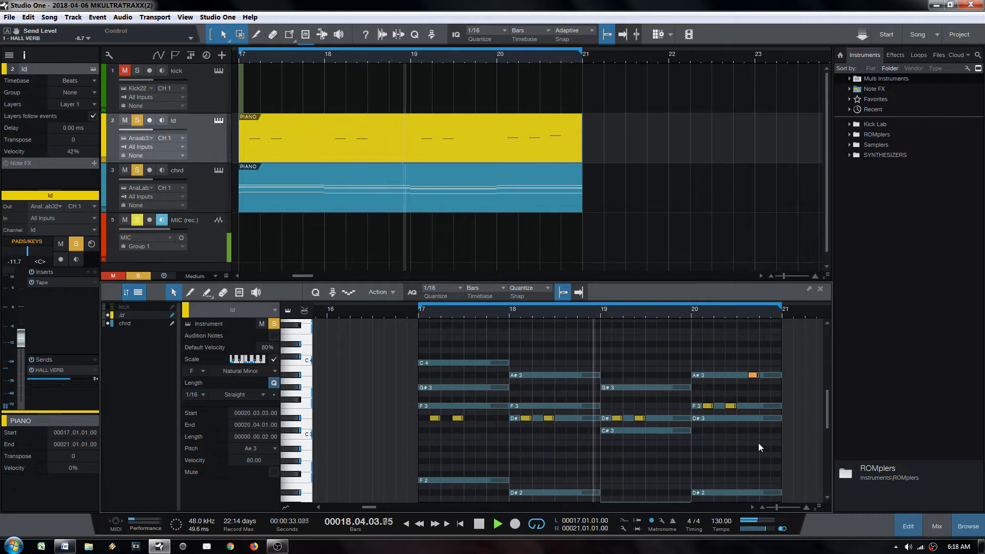
{"action": "key", "text": "Left"}
{"action": "left_click_drag", "start_coordinate": [724, 340], "coordinate": [762, 377]}
{"action": "key", "text": "alt+Left"}
{"action": "key", "text": "alt+Left"}
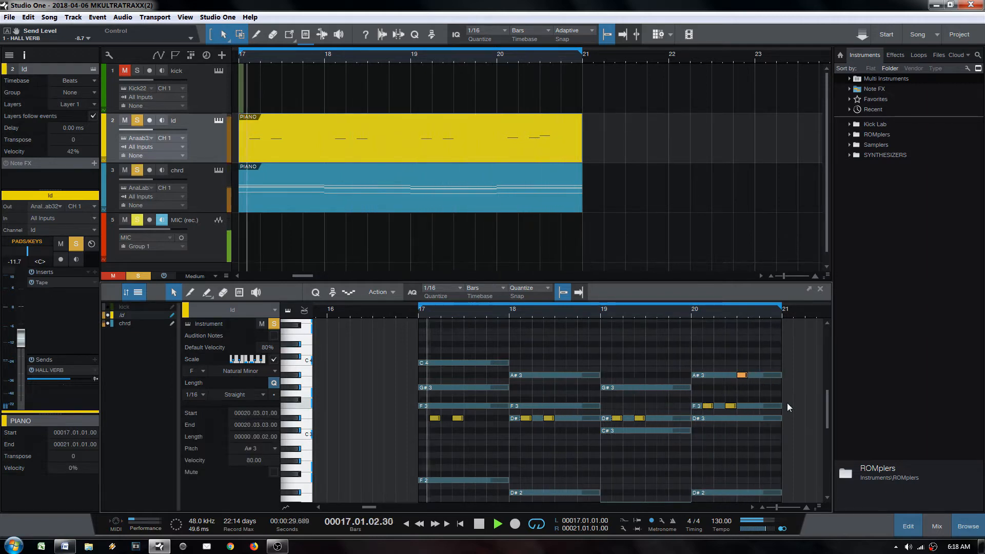
{"action": "key", "text": "shift+alt+Down"}
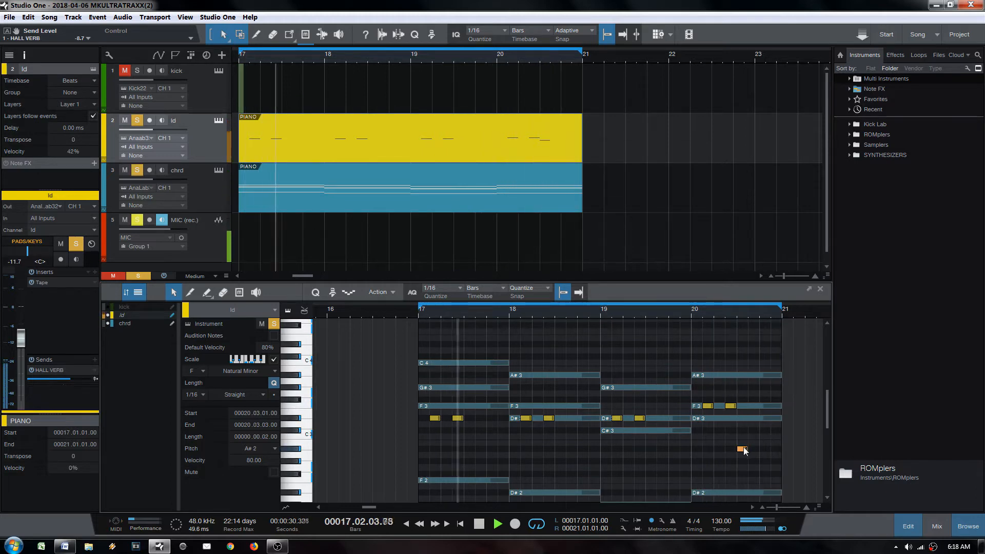
{"action": "left_click_drag", "start_coordinate": [742, 449], "coordinate": [765, 431]}
Step: Undo the stray copy and copy the A#2 note to 20.04.01, then play it back
{"action": "key", "text": "ctrl+z"}
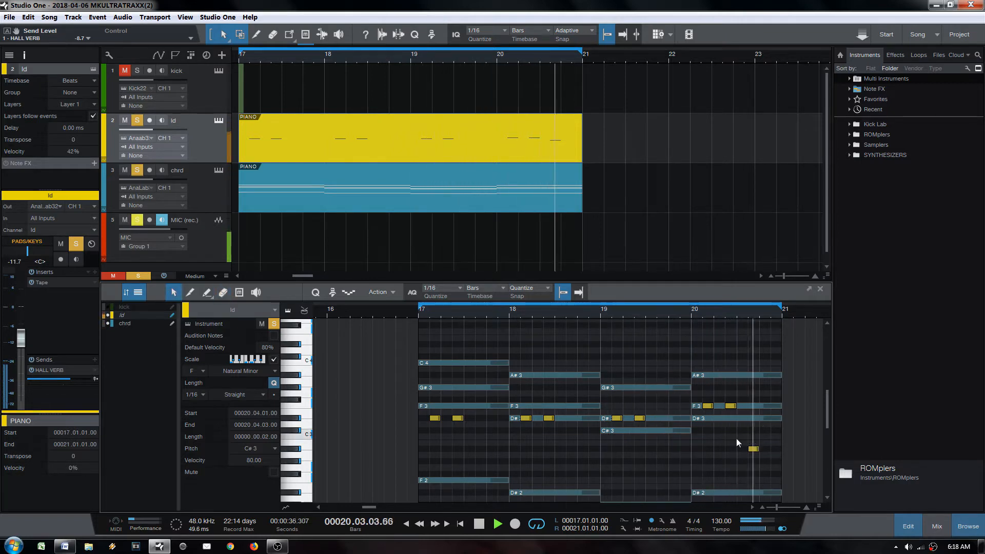
{"action": "key", "text": "space"}
{"action": "left_click_drag", "start_coordinate": [753, 449], "coordinate": [764, 450]}
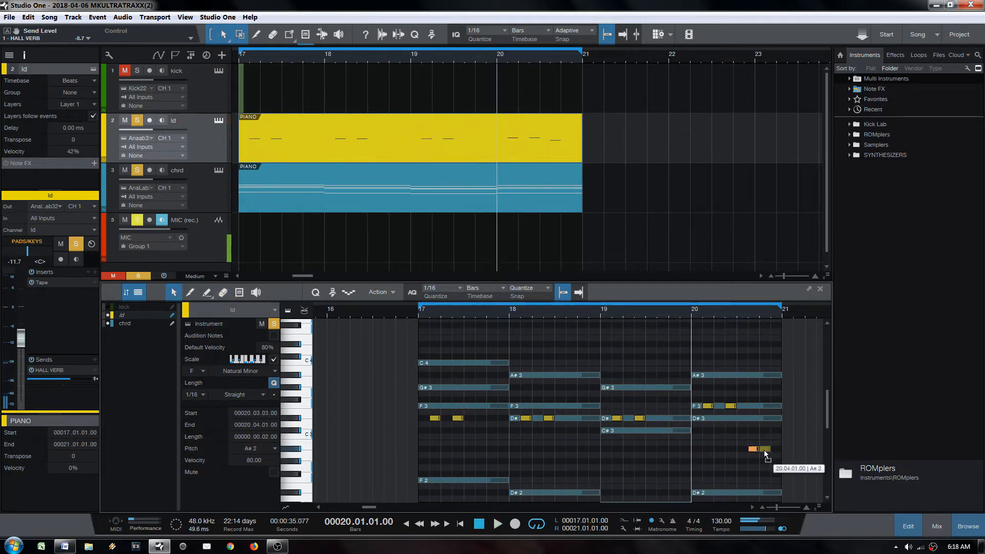
{"action": "key", "text": "space"}
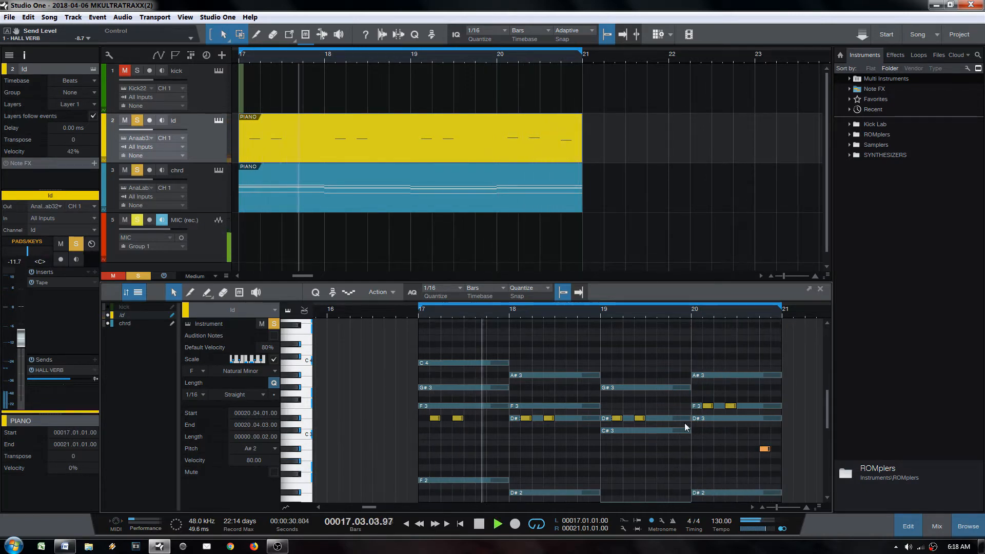
{"action": "key", "text": "6"}
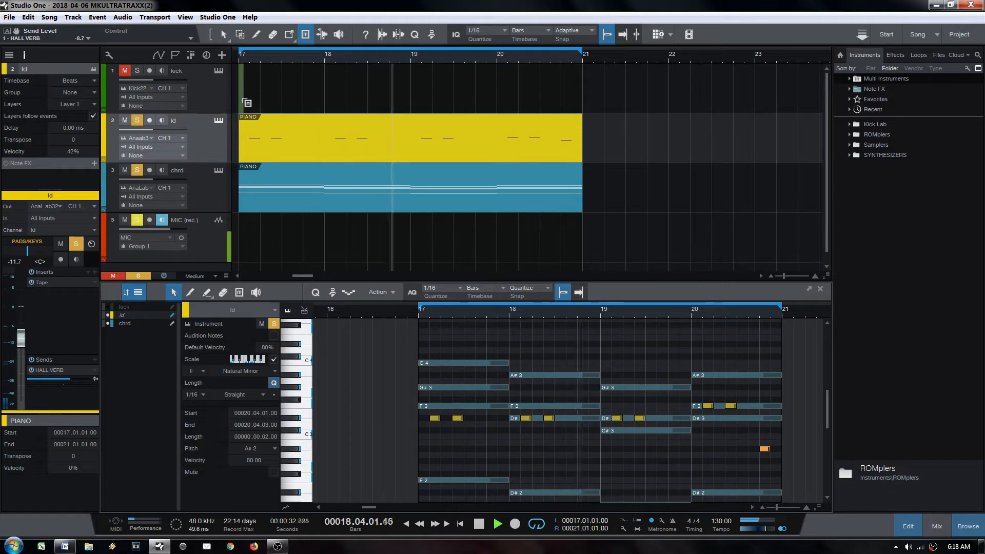
{"action": "key", "text": "1"}
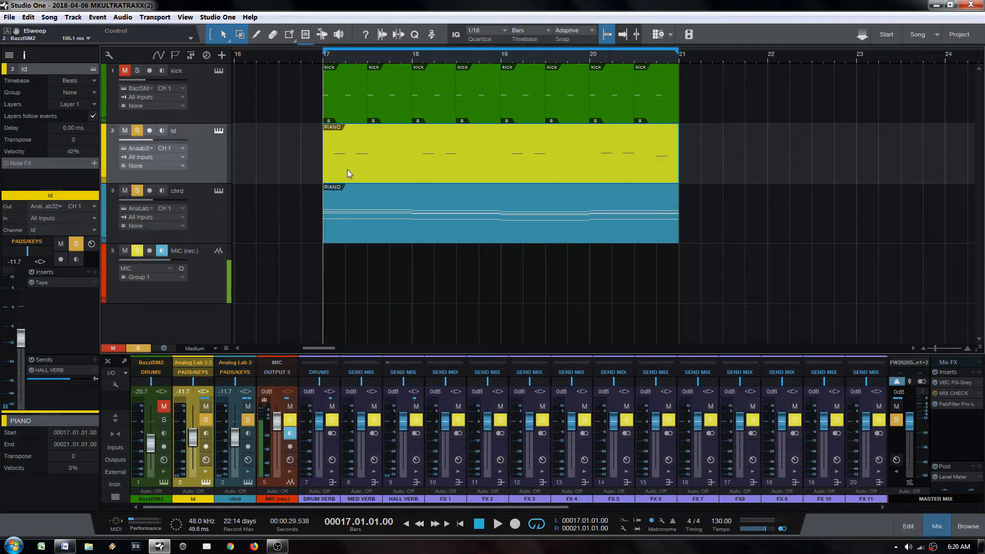
Step: Open the ld part with chrd notes visible and draw a G#3 note at 17.3
{"action": "double_click", "coordinate": [349, 172]}
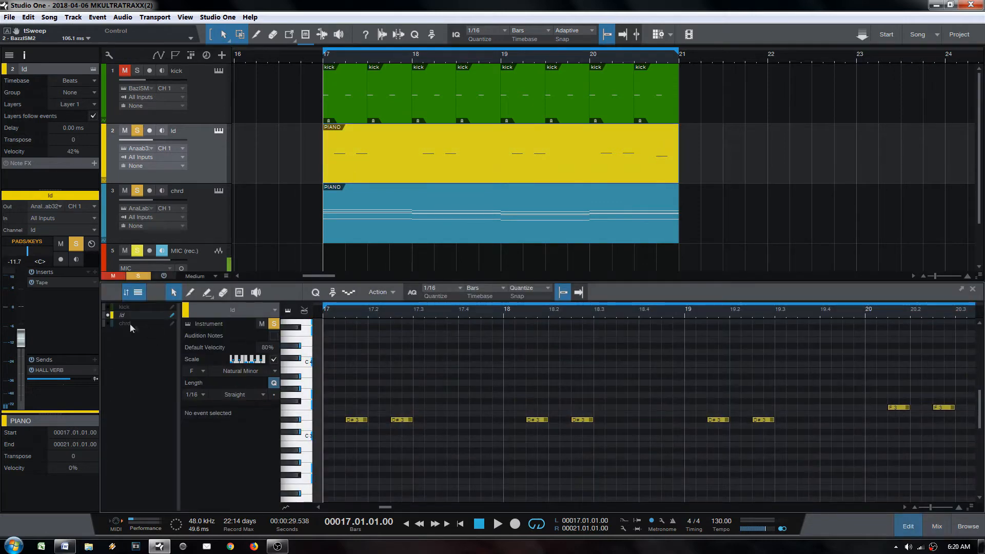
{"action": "left_click", "coordinate": [108, 324]}
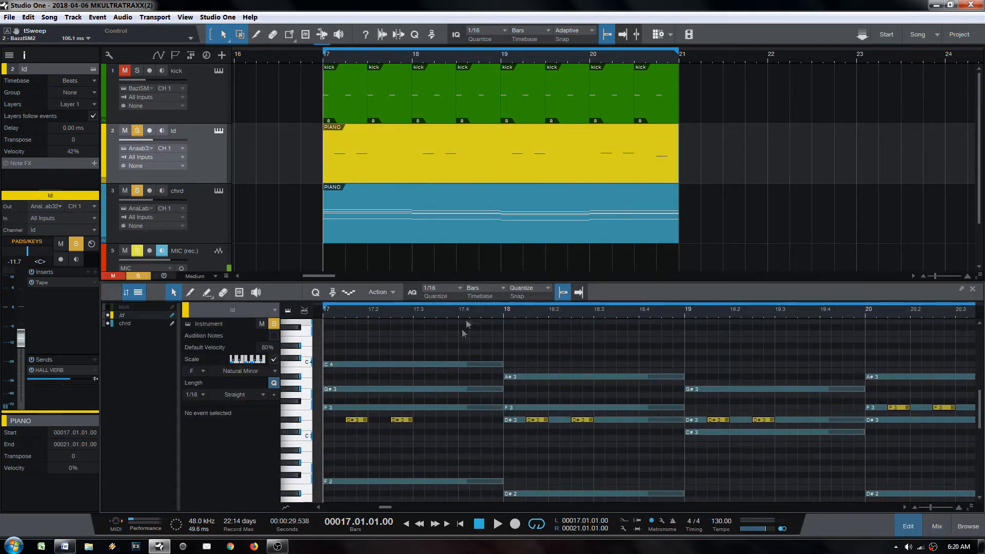
{"action": "left_click", "coordinate": [440, 364]}
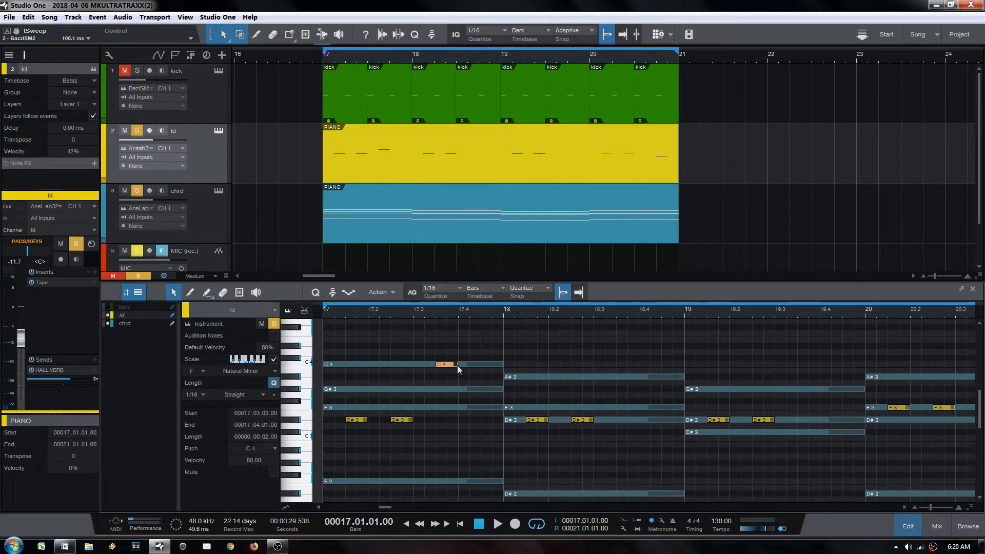
{"action": "key", "text": "1"}
{"action": "key", "text": "space"}
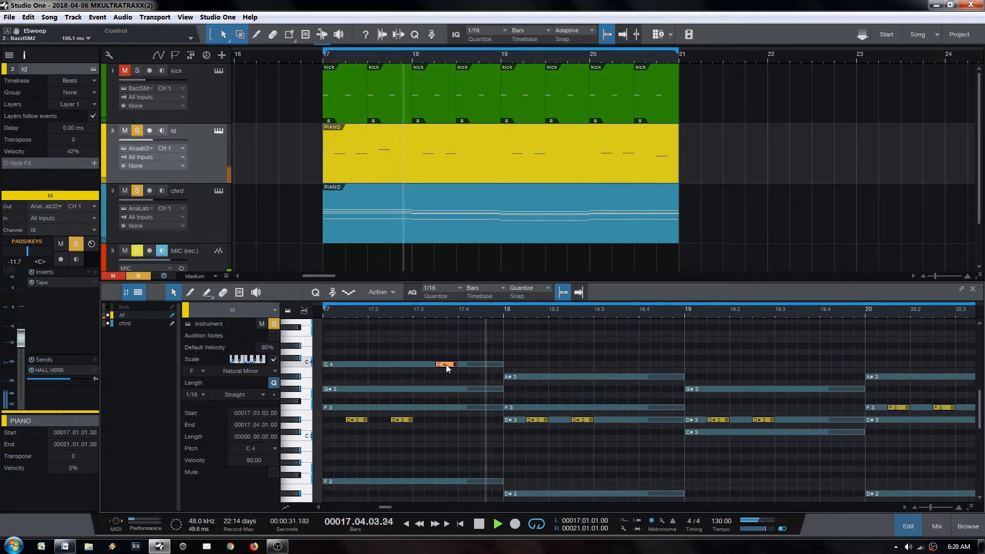
{"action": "left_click_drag", "start_coordinate": [445, 364], "coordinate": [453, 393]}
{"action": "key", "text": "space"}
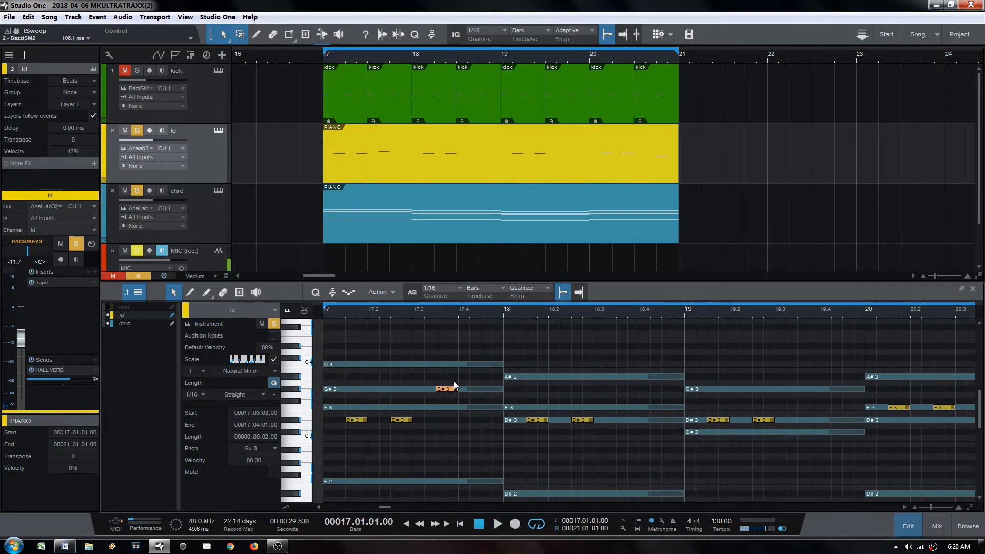
Step: Lower the new 17.3 note from G#3 to F3 after reviewing the bar 17–20 notes
{"action": "left_click_drag", "start_coordinate": [626, 311], "coordinate": [557, 312]}
{"action": "left_click_drag", "start_coordinate": [809, 385], "coordinate": [896, 453]}
{"action": "scroll", "coordinate": [661, 341], "scroll_direction": "down", "scroll_amount": 3}
{"action": "left_click_drag", "start_coordinate": [485, 410], "coordinate": [688, 430]}
{"action": "left_click_drag", "start_coordinate": [692, 387], "coordinate": [758, 412]}
{"action": "left_click_drag", "start_coordinate": [540, 313], "coordinate": [541, 377]}
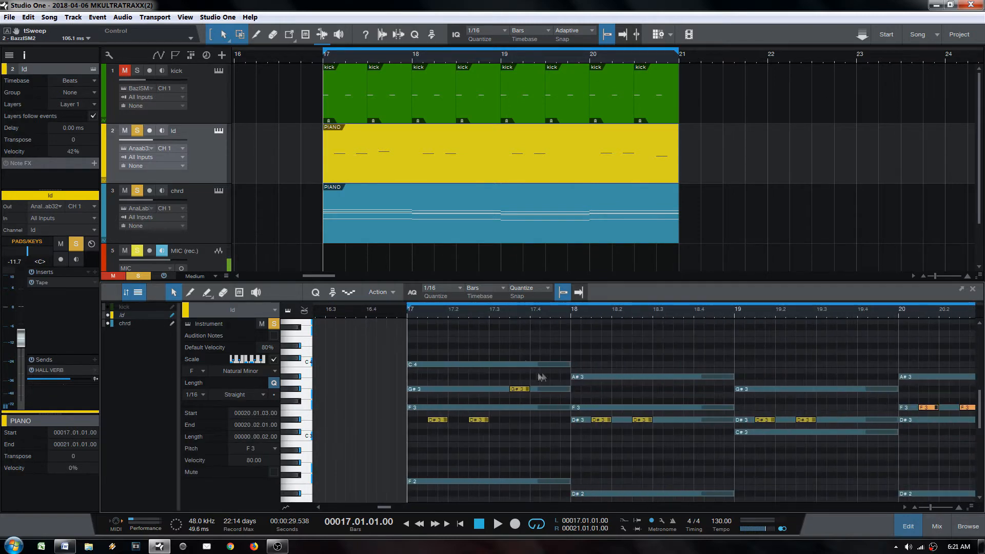
{"action": "left_click_drag", "start_coordinate": [592, 314], "coordinate": [507, 326]}
{"action": "left_click_drag", "start_coordinate": [519, 393], "coordinate": [521, 411]}
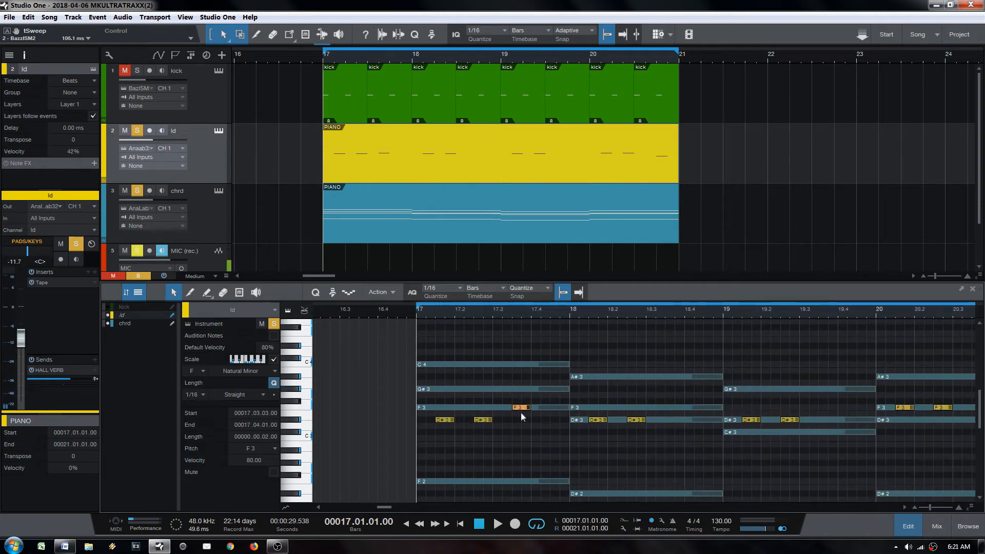
{"action": "key", "text": "space"}
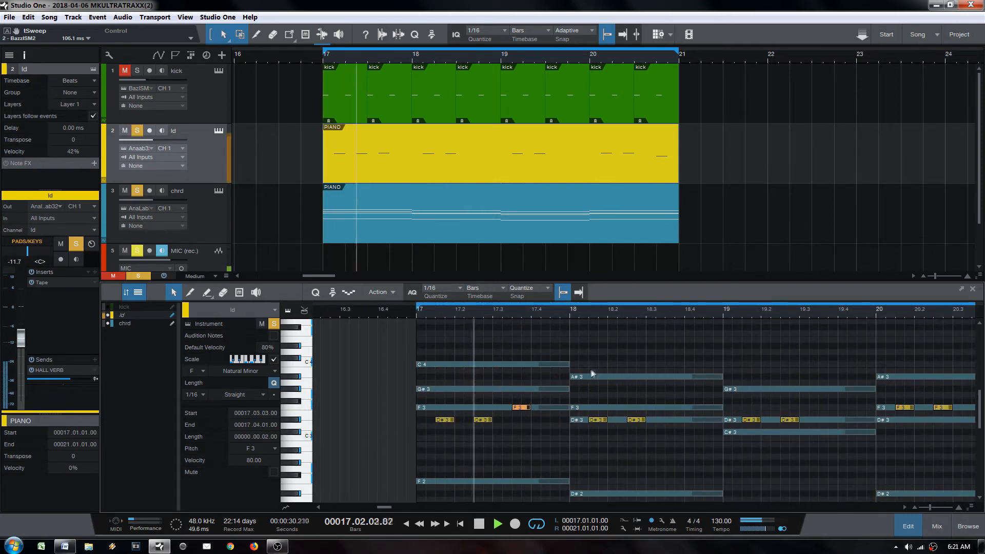
Step: Add a two-sixteenth C3 before 18.4 and a lengthened C#3 note in bar 19
{"action": "left_click", "coordinate": [678, 438], "text": "ctrl"}
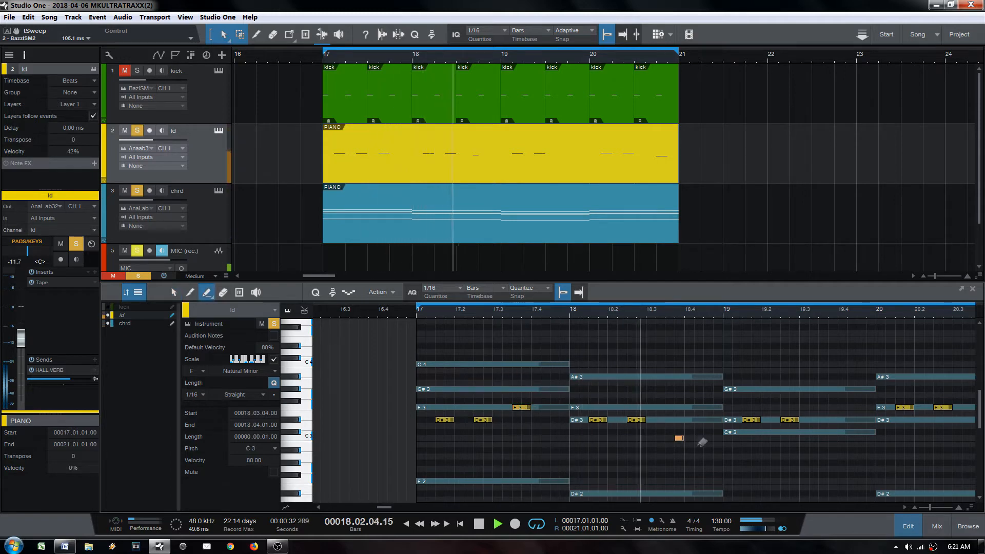
{"action": "mouse_move", "coordinate": [684, 441]}
{"action": "left_mouse_down"}
{"action": "mouse_move", "coordinate": [670, 439]}
{"action": "mouse_move", "coordinate": [680, 440]}
{"action": "left_mouse_up"}
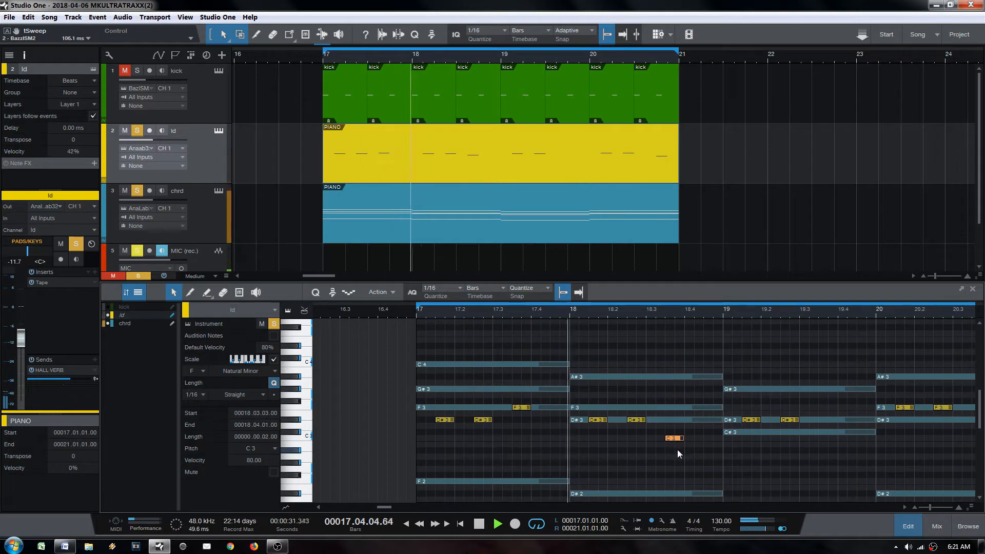
{"action": "key", "text": "5"}
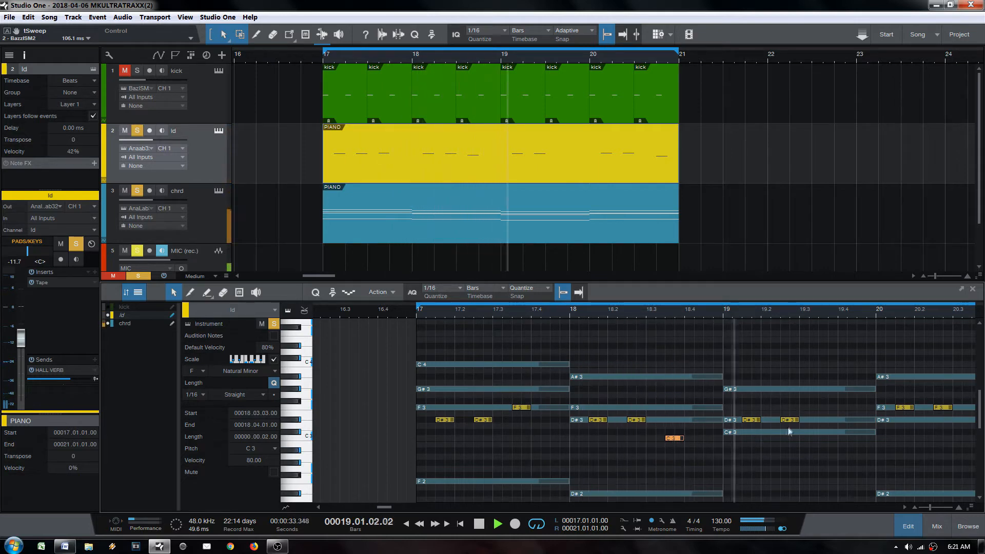
{"action": "key", "text": "space"}
{"action": "key", "text": "space"}
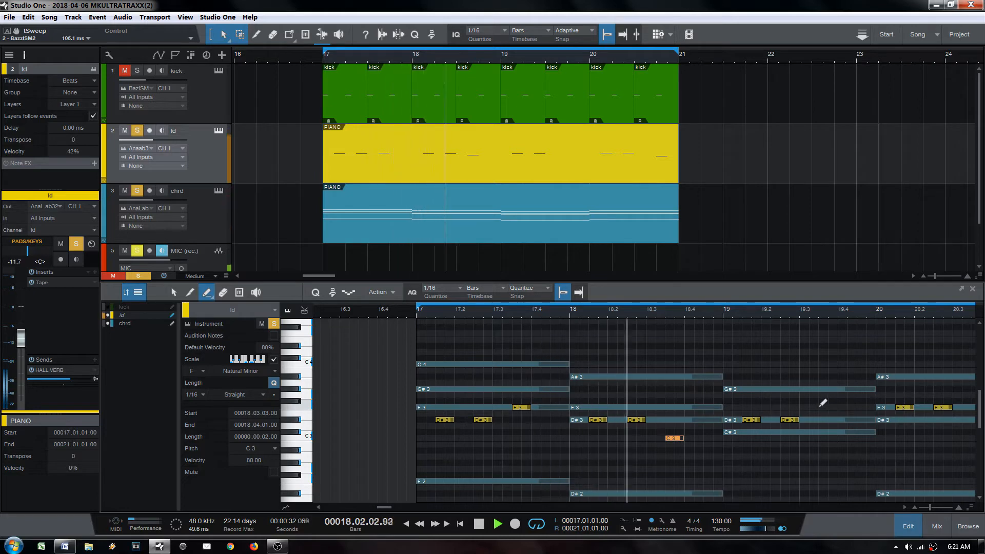
{"action": "left_click", "coordinate": [821, 407]}
{"action": "left_click", "coordinate": [841, 407]}
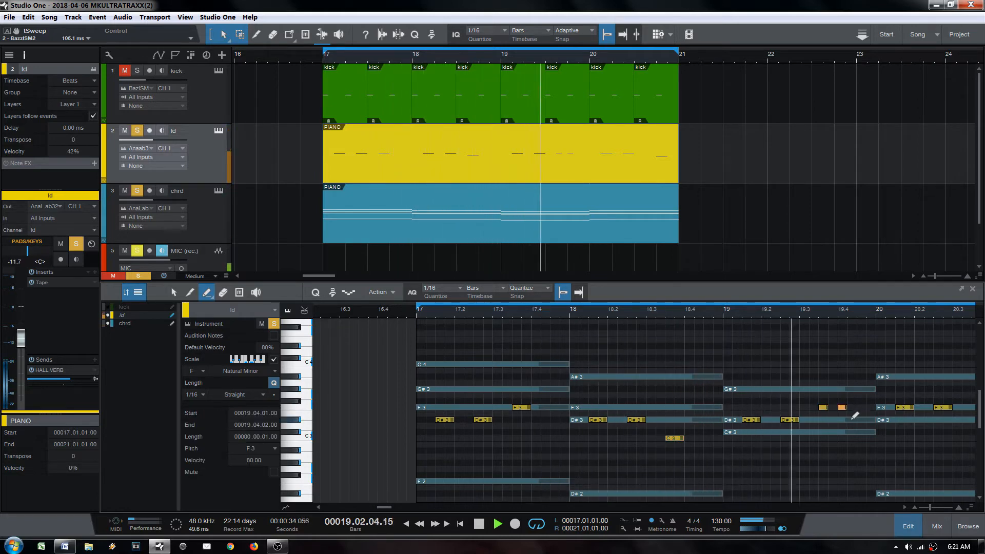
{"action": "key", "text": "4"}
{"action": "left_click", "coordinate": [841, 407]}
{"action": "key", "text": "1"}
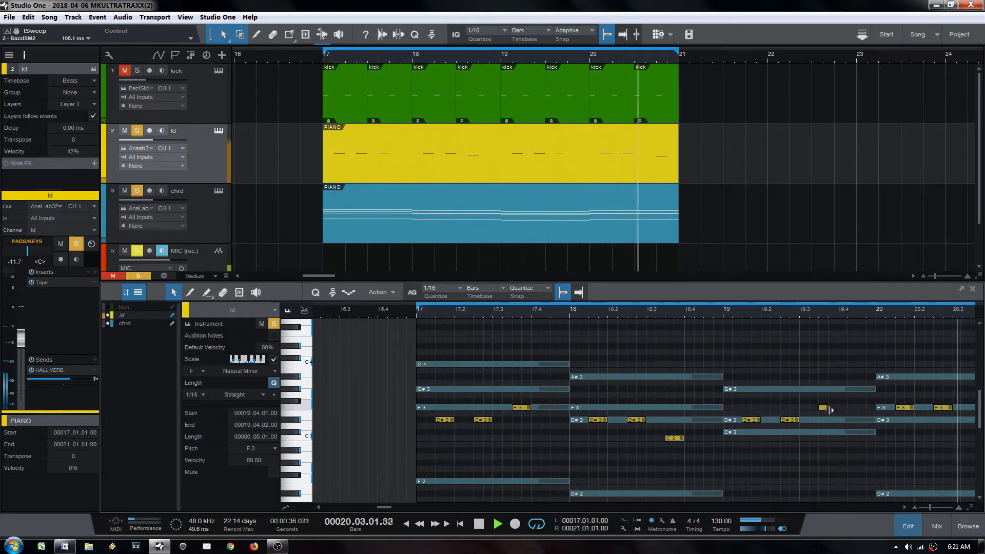
{"action": "left_click_drag", "start_coordinate": [828, 409], "coordinate": [832, 432]}
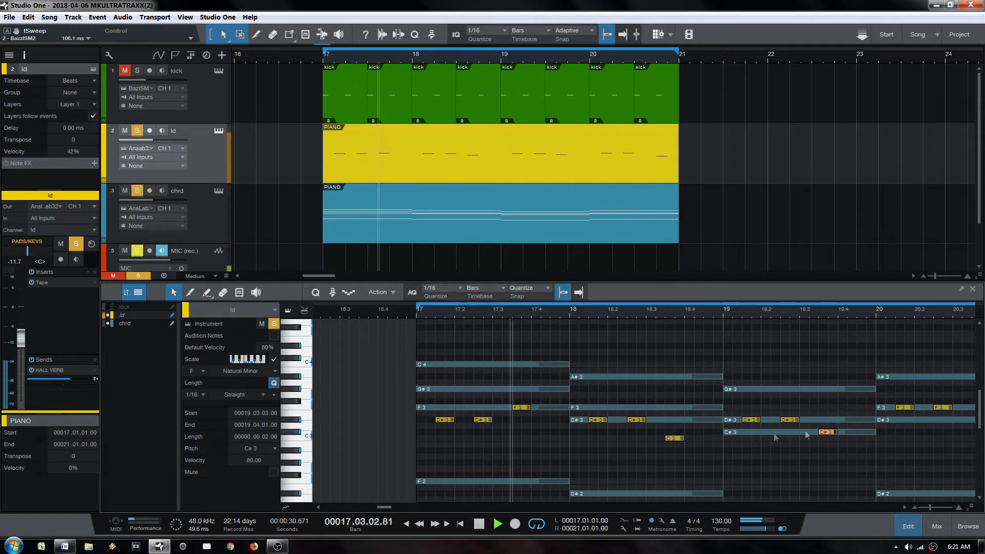
{"action": "key", "text": "space"}
Step: Erase the F3 note in bar 17 and the short C#3 in bar 19
{"action": "mouse_move", "coordinate": [518, 408]}
{"action": "left_mouse_down"}
{"action": "mouse_move", "coordinate": [517, 389]}
{"action": "mouse_move", "coordinate": [520, 434]}
{"action": "mouse_move", "coordinate": [526, 407]}
{"action": "left_mouse_up"}
{"action": "key", "text": "space"}
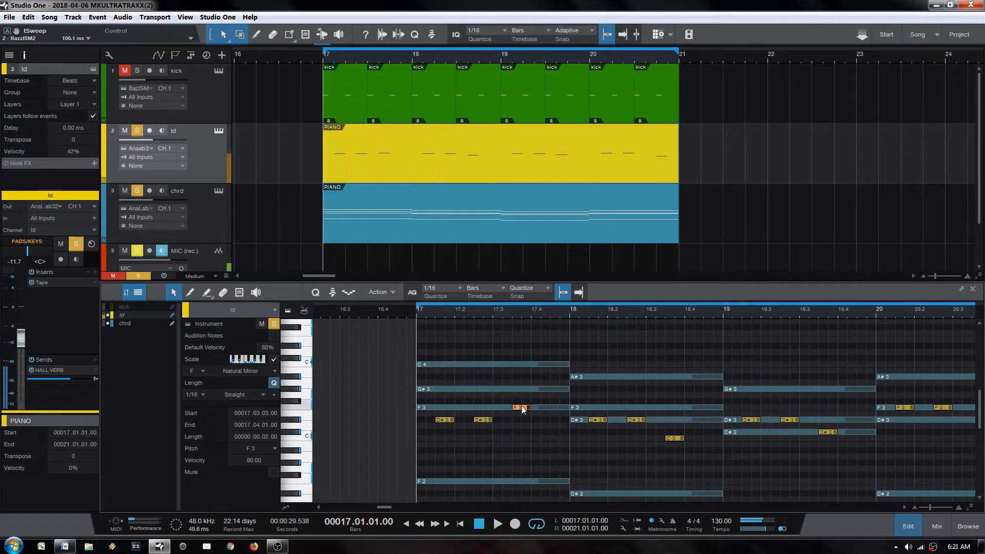
{"action": "key", "text": "space"}
{"action": "key", "text": "4"}
{"action": "left_click", "coordinate": [521, 407]}
{"action": "key", "text": "1"}
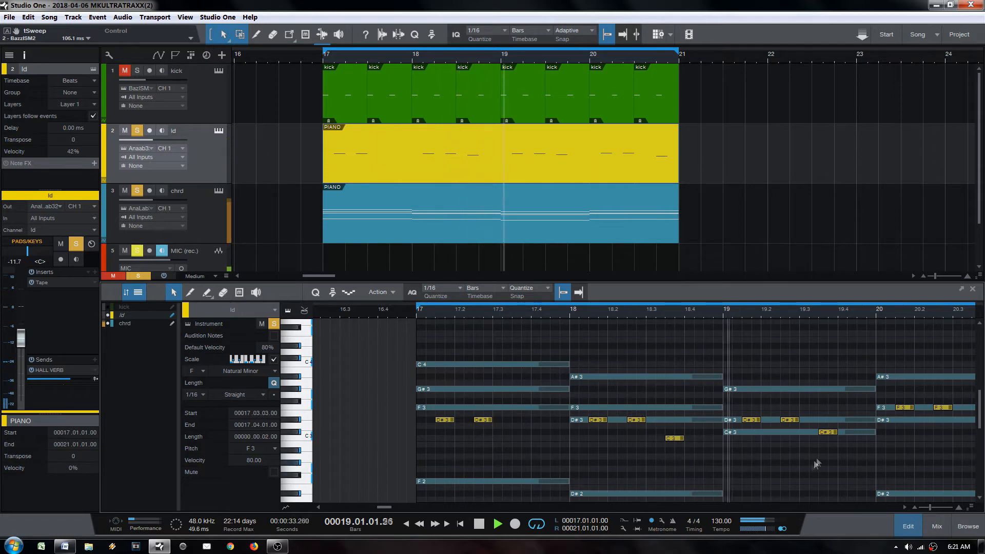
{"action": "key", "text": "4"}
{"action": "left_click", "coordinate": [830, 433]}
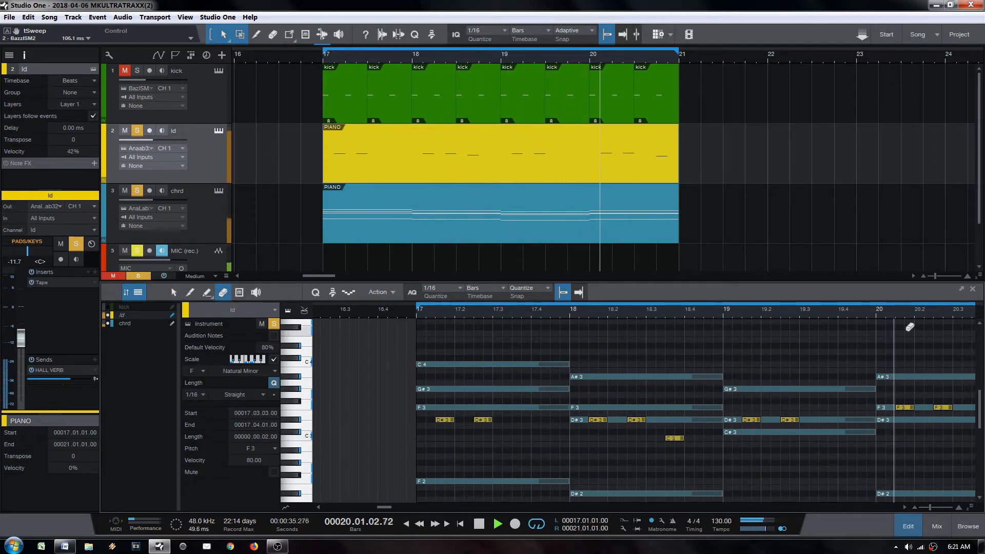
{"action": "left_click_drag", "start_coordinate": [909, 312], "coordinate": [755, 304]}
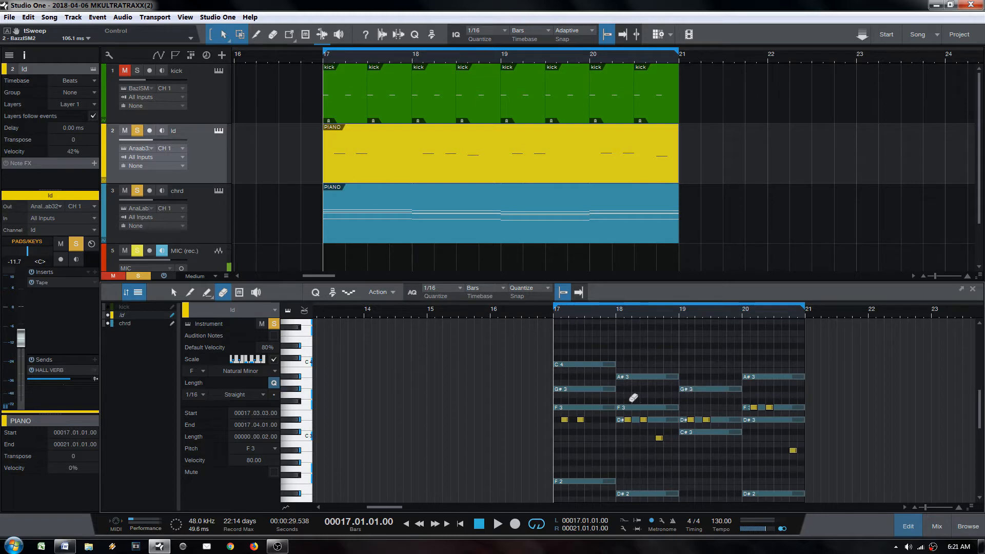
{"action": "left_click_drag", "start_coordinate": [553, 386], "coordinate": [594, 475]}
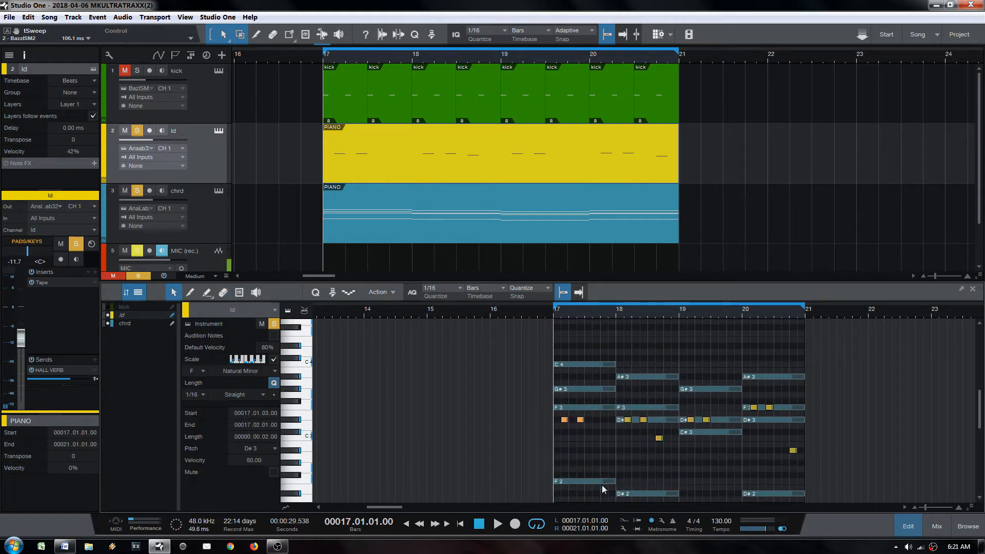
{"action": "left_click_drag", "start_coordinate": [675, 394], "coordinate": [735, 491]}
{"action": "left_click", "coordinate": [545, 411]}
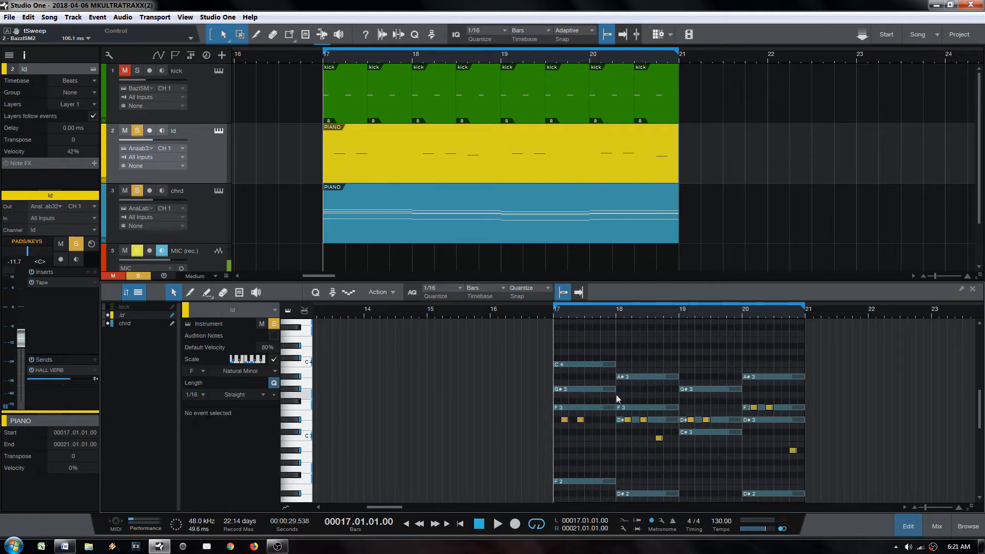
{"action": "left_click_drag", "start_coordinate": [616, 395], "coordinate": [683, 495]}
{"action": "left_click_drag", "start_coordinate": [600, 343], "coordinate": [679, 497]}
{"action": "left_click_drag", "start_coordinate": [738, 372], "coordinate": [824, 501]}
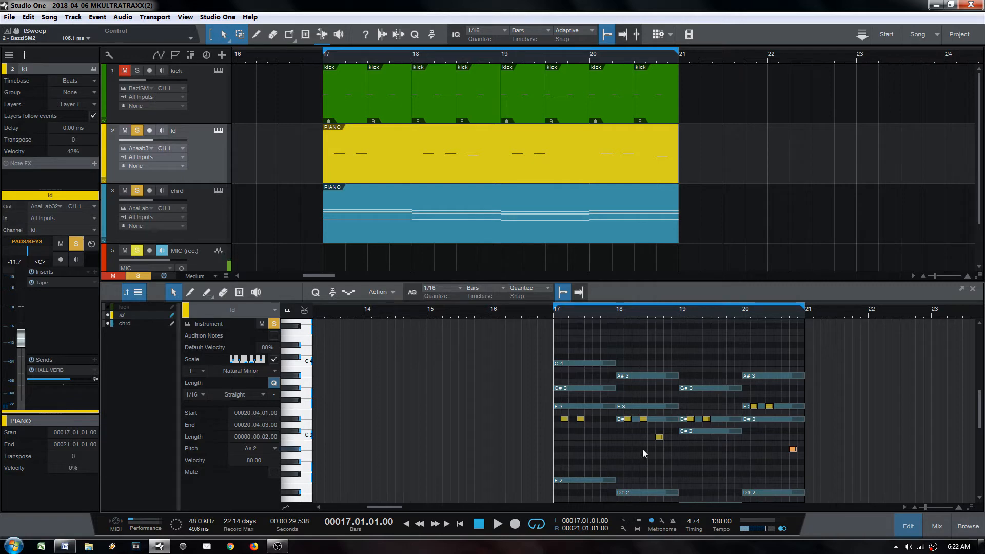
{"action": "left_click_drag", "start_coordinate": [663, 314], "coordinate": [639, 318]}
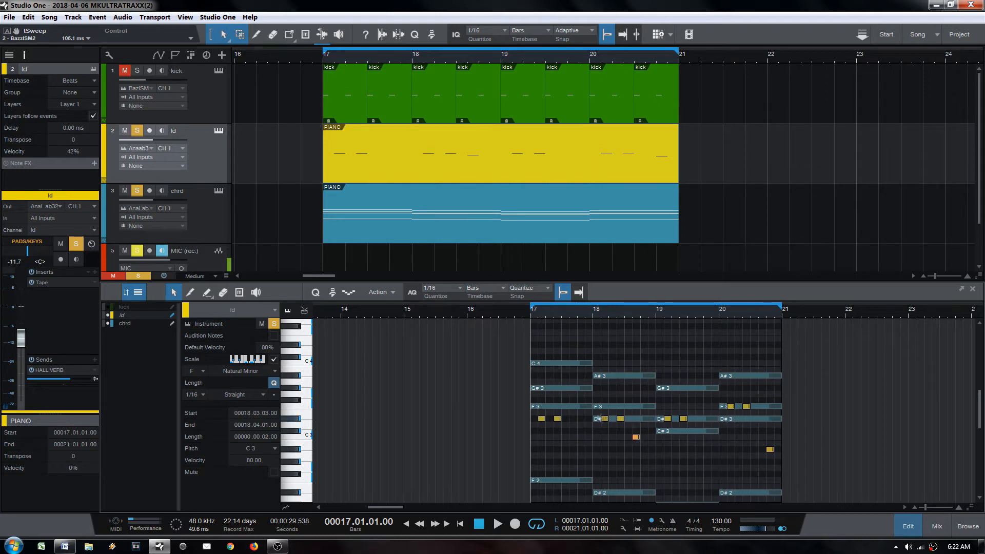
{"action": "left_click_drag", "start_coordinate": [577, 314], "coordinate": [547, 317]}
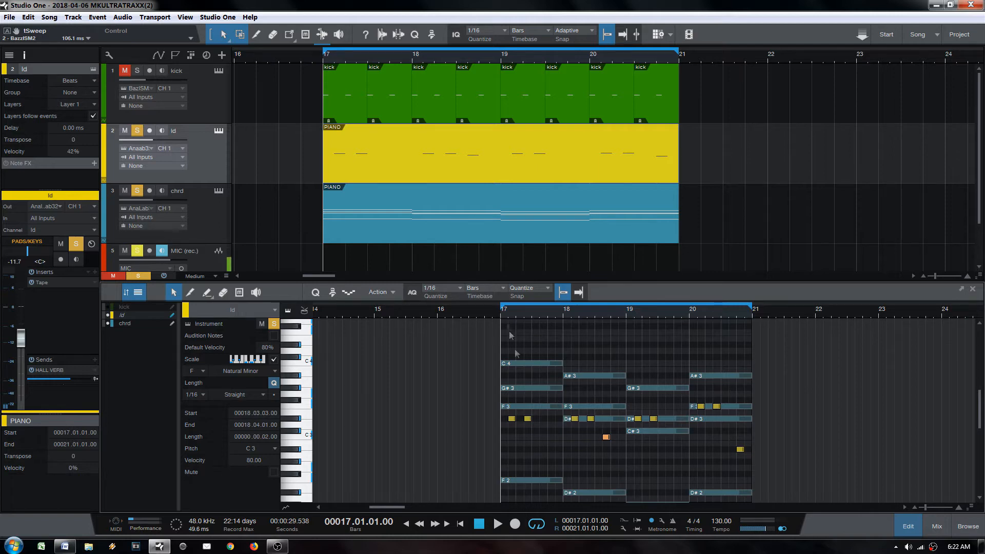
{"action": "left_click_drag", "start_coordinate": [503, 405], "coordinate": [533, 461]}
Step: Zoom the note editor onto the Id part's bars 17–21 with chrd chord notes shown
{"action": "left_click", "coordinate": [372, 232]}
{"action": "left_click", "coordinate": [390, 178]}
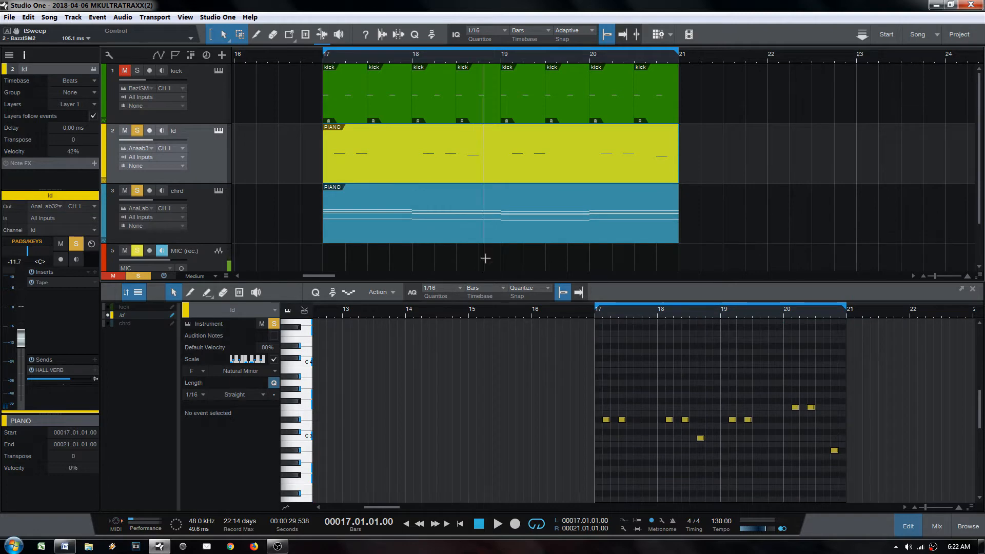
{"action": "left_click", "coordinate": [460, 236]}
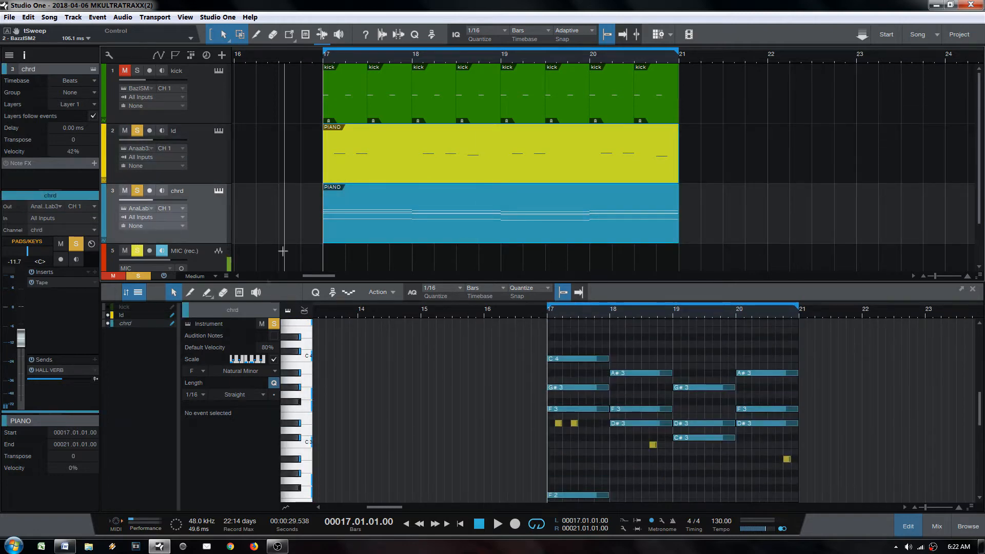
{"action": "left_click", "coordinate": [415, 167]}
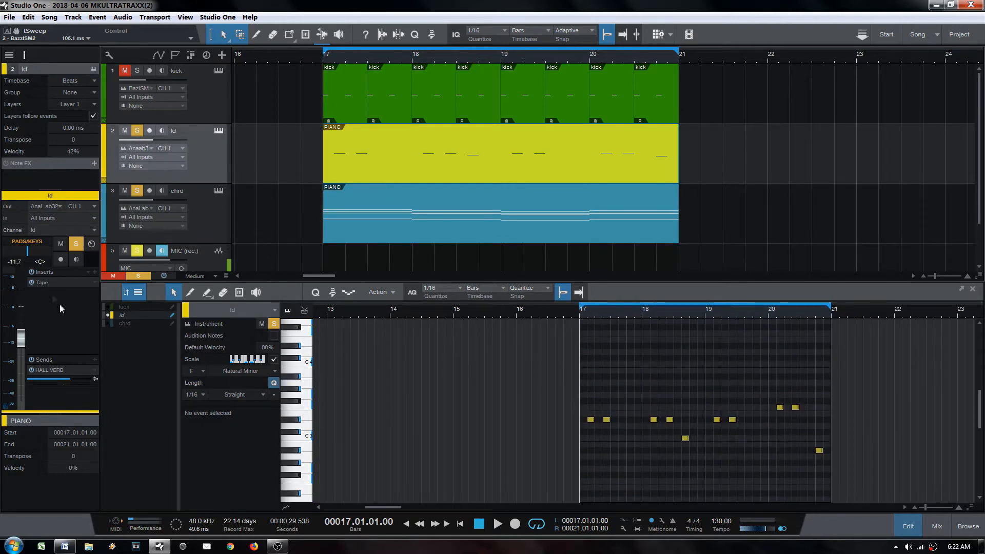
{"action": "left_click", "coordinate": [199, 222]}
{"action": "left_click", "coordinate": [377, 171]}
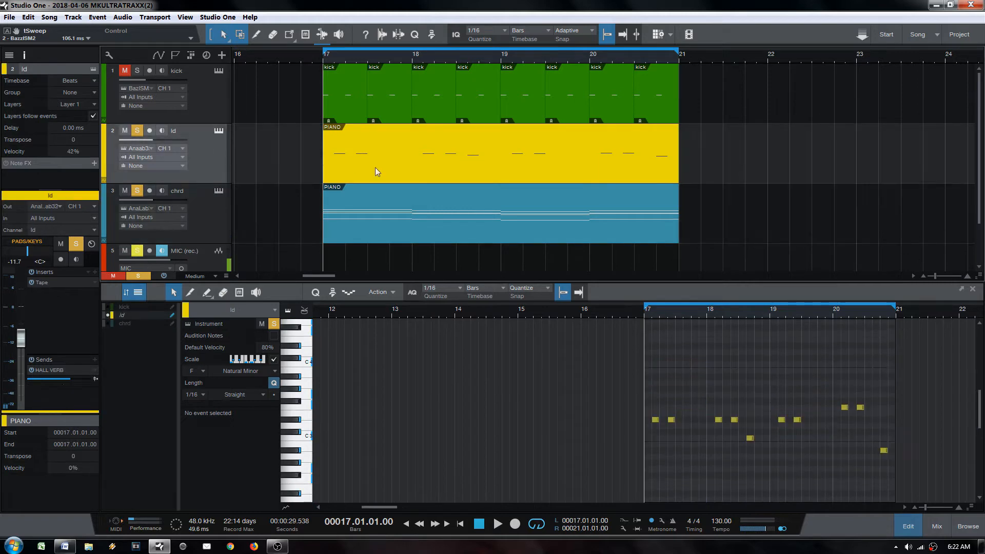
{"action": "double_click", "coordinate": [373, 167]}
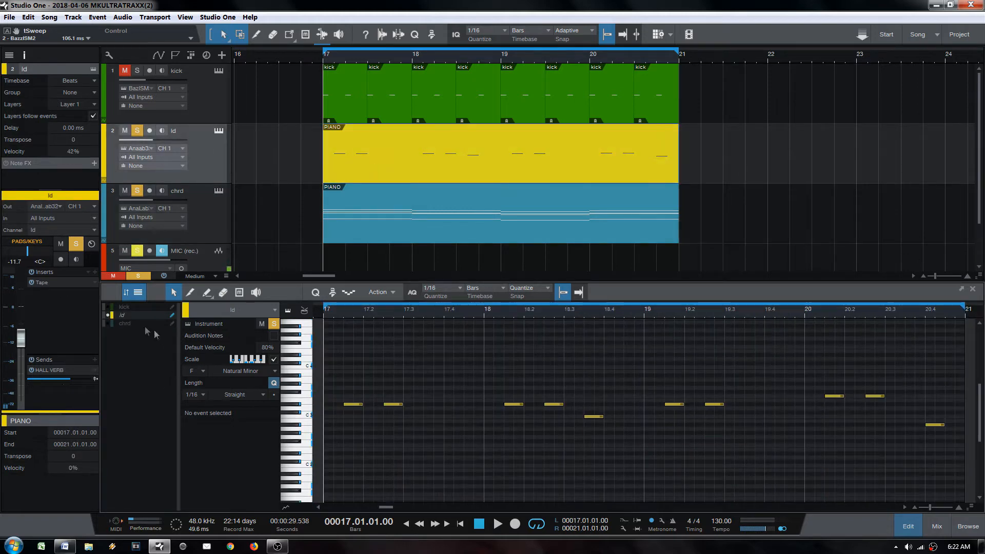
{"action": "left_click", "coordinate": [108, 323]}
Step: Play the lead from bar 17 and stop, scrolling through the notes
{"action": "scroll", "coordinate": [419, 422], "scroll_direction": "up", "scroll_amount": 2}
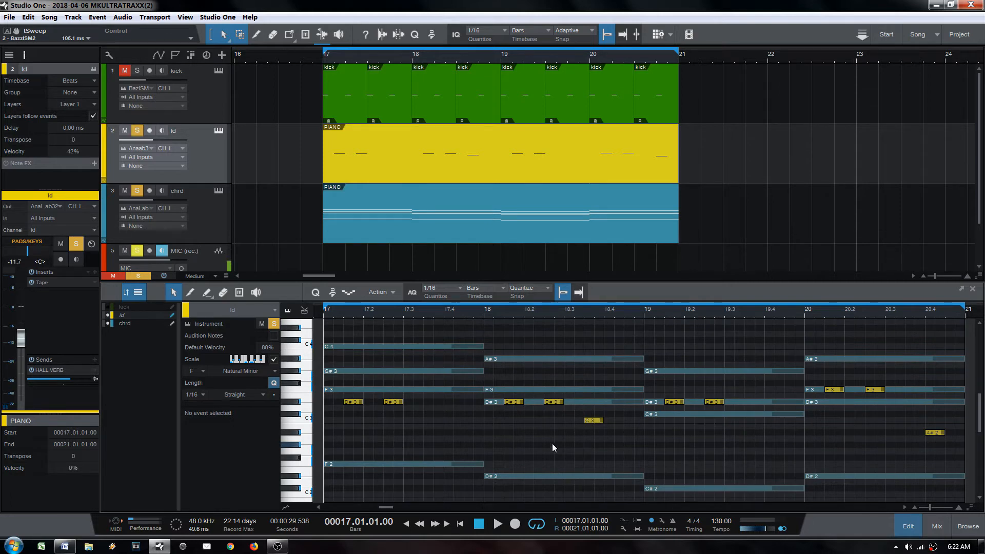
{"action": "key", "text": "space"}
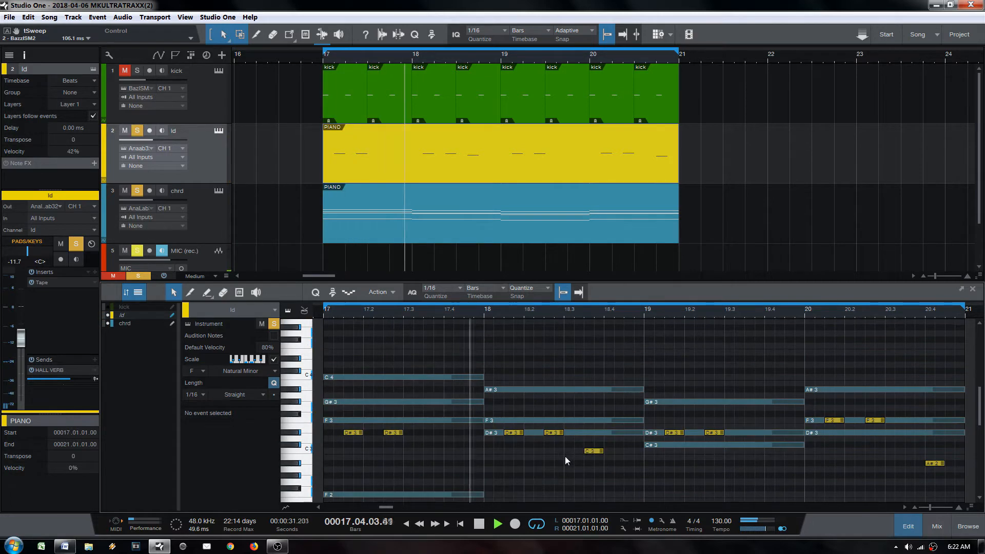
{"action": "scroll", "coordinate": [564, 455], "scroll_direction": "up", "scroll_amount": 3}
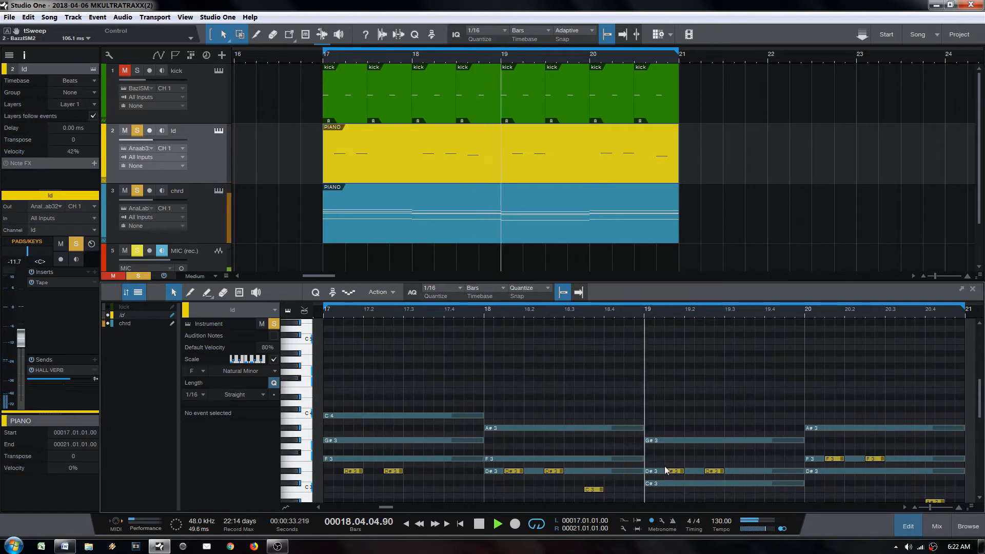
{"action": "scroll", "coordinate": [641, 459], "scroll_direction": "down", "scroll_amount": 1}
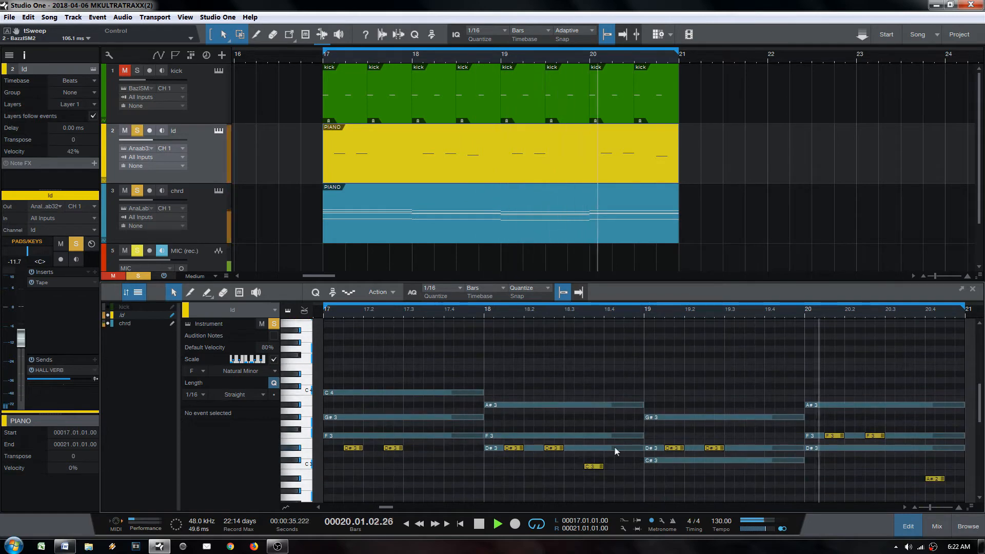
{"action": "key", "text": "space"}
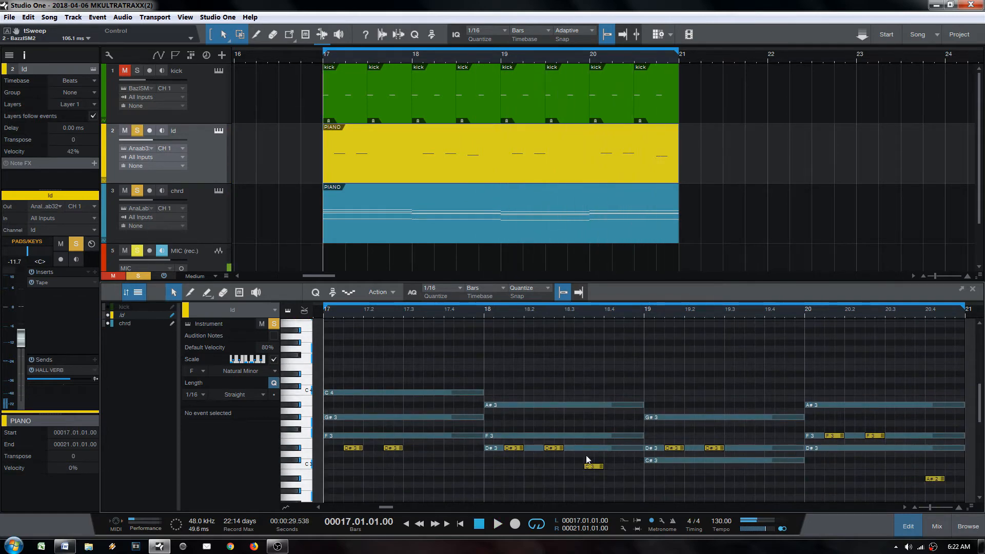
{"action": "scroll", "coordinate": [349, 380], "scroll_direction": "up", "scroll_amount": 1}
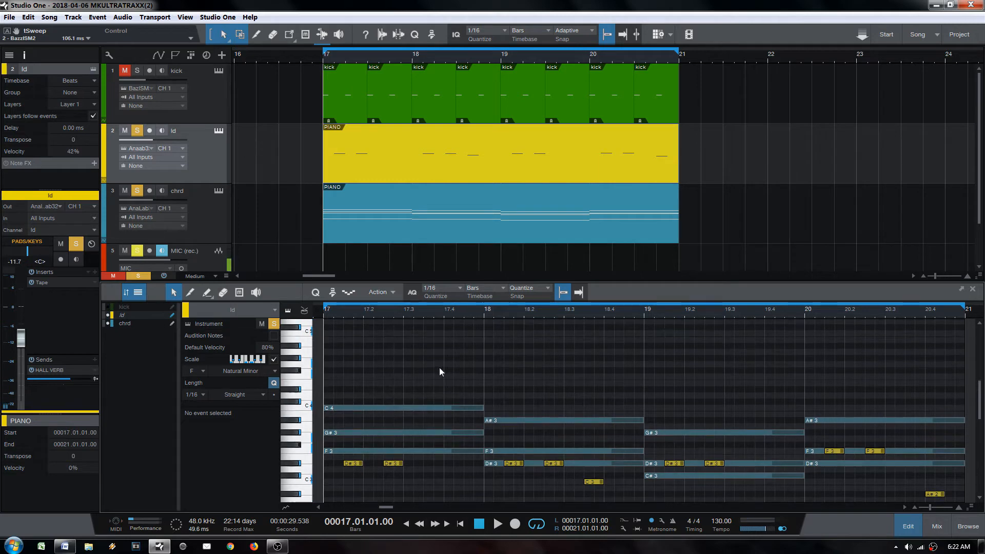
Step: Draw the first bar-17 lead notes: G#4, F#4, D#4 and a C4 at the bar's end
{"action": "left_click", "coordinate": [409, 358], "text": "ctrl"}
{"action": "mouse_move", "coordinate": [413, 359]}
{"action": "left_mouse_down"}
{"action": "mouse_move", "coordinate": [435, 359]}
{"action": "mouse_move", "coordinate": [414, 361]}
{"action": "left_mouse_up"}
{"action": "key", "text": "space"}
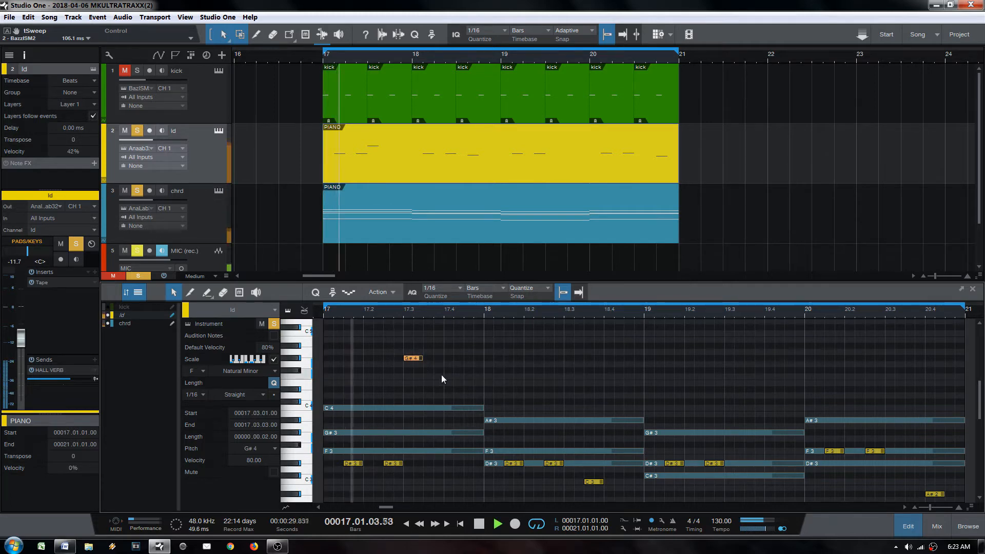
{"action": "key", "text": "space"}
{"action": "left_click", "coordinate": [417, 377], "text": "ctrl"}
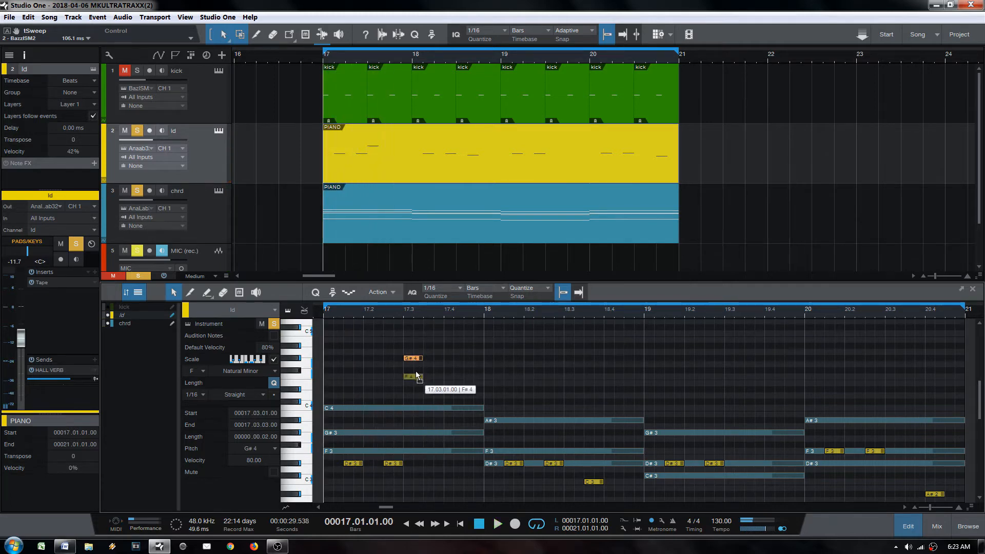
{"action": "mouse_move", "coordinate": [416, 375]}
{"action": "left_mouse_down"}
{"action": "mouse_move", "coordinate": [433, 376]}
{"action": "mouse_move", "coordinate": [433, 360]}
{"action": "left_mouse_up"}
{"action": "key", "text": "space"}
{"action": "left_click", "coordinate": [458, 376], "text": "ctrl"}
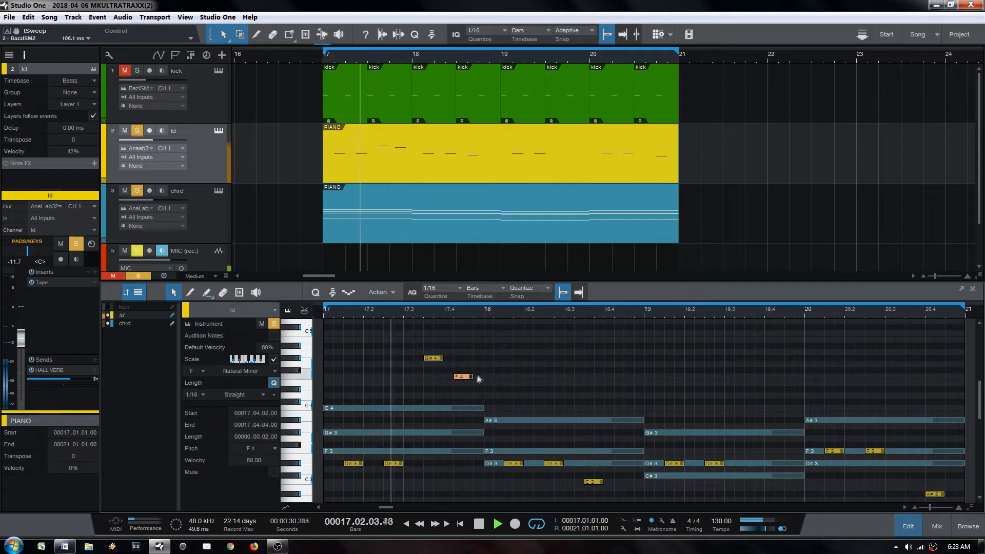
{"action": "key", "text": "space"}
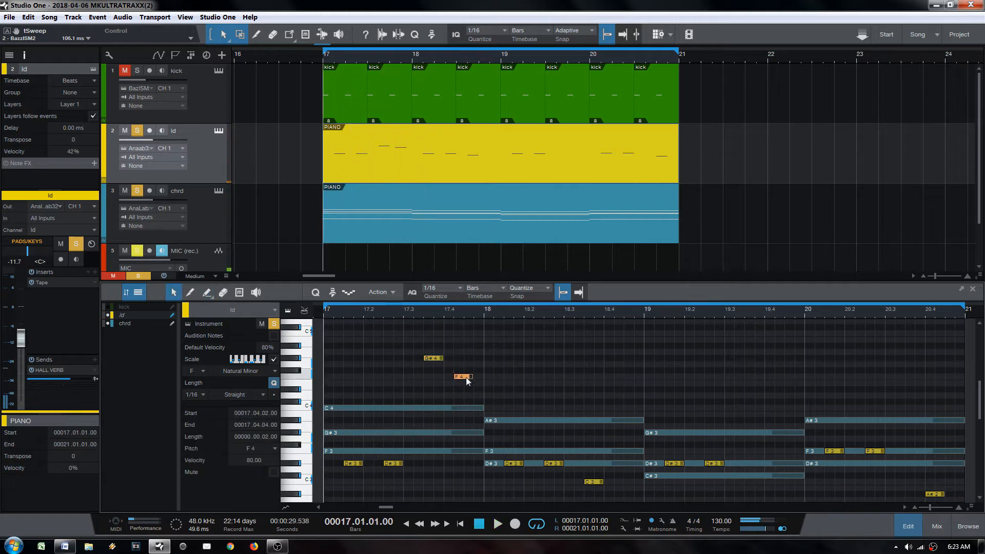
{"action": "left_click_drag", "start_coordinate": [468, 380], "coordinate": [458, 393]}
{"action": "left_click", "coordinate": [474, 409], "text": "ctrl"}
{"action": "key", "text": "space"}
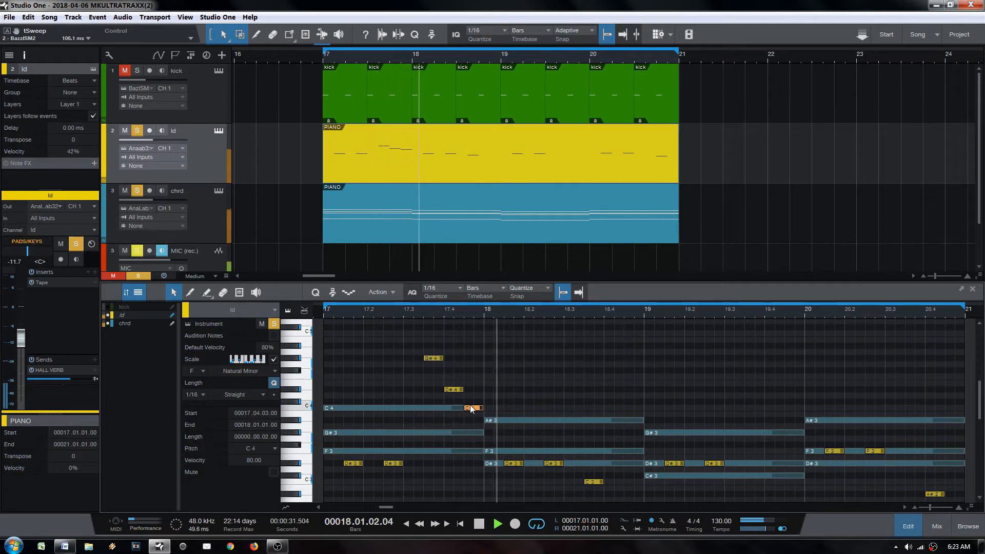
{"action": "key", "text": "space"}
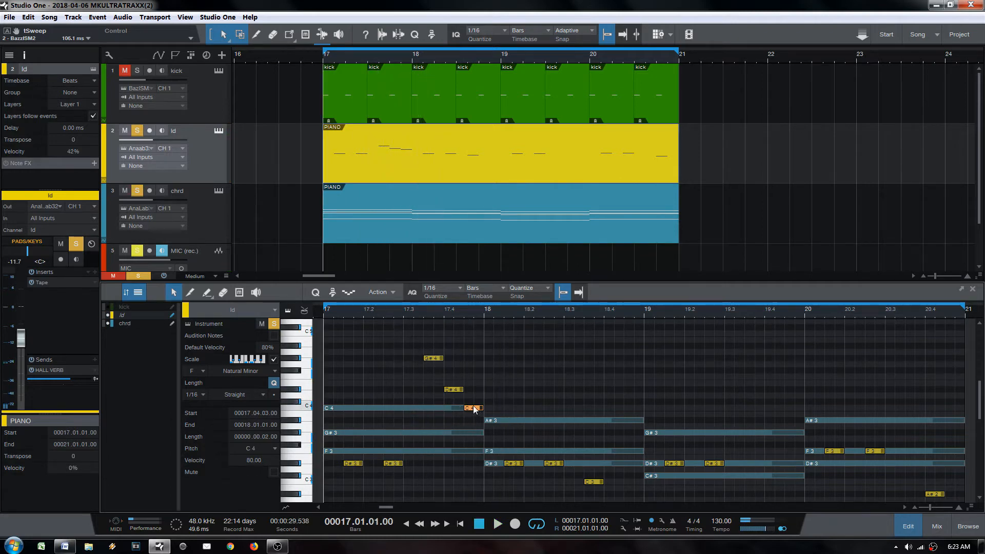
Step: Try other pitches around 17.4, lowering notes to A#3 and deleting a G#3 note
{"action": "left_click_drag", "start_coordinate": [474, 408], "coordinate": [473, 420]}
{"action": "key", "text": "space"}
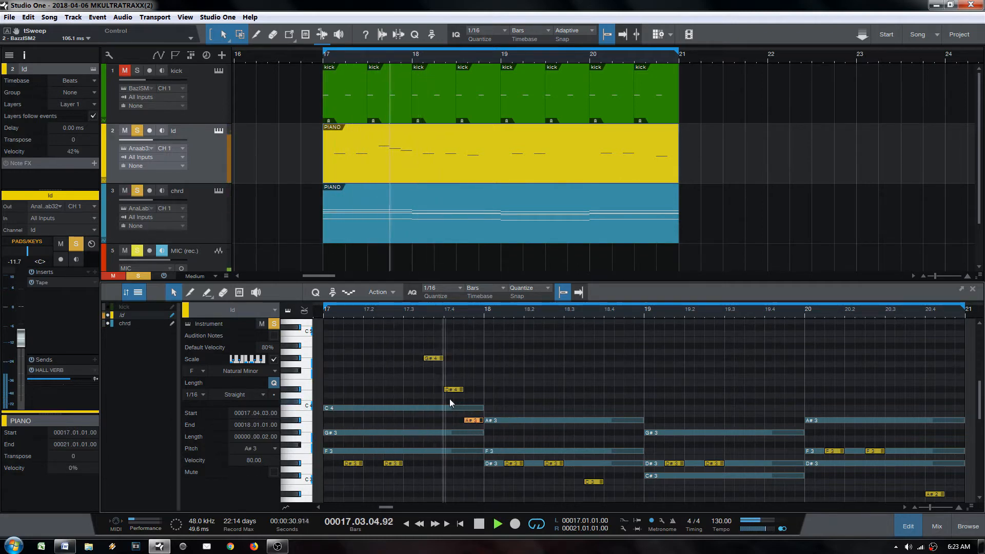
{"action": "key", "text": "space"}
{"action": "left_click_drag", "start_coordinate": [454, 390], "coordinate": [471, 409]}
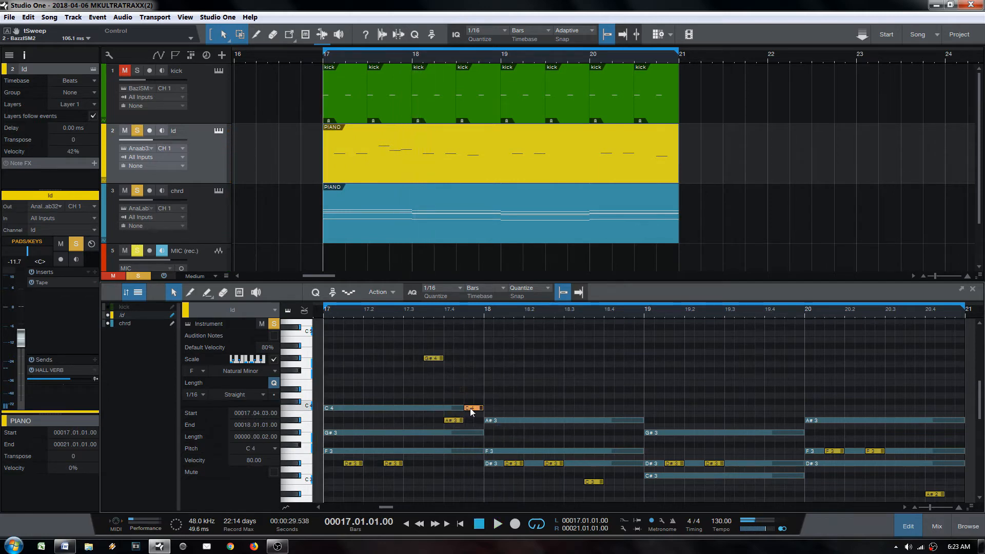
{"action": "key", "text": "space"}
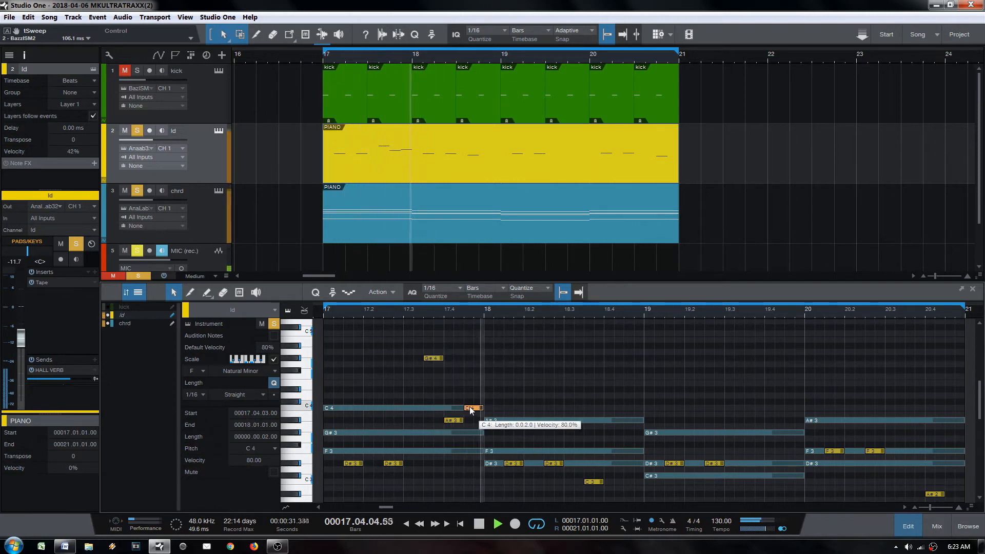
{"action": "key", "text": "space"}
{"action": "key", "text": "space"}
{"action": "left_click_drag", "start_coordinate": [450, 419], "coordinate": [450, 407]}
{"action": "left_click_drag", "start_coordinate": [451, 409], "coordinate": [454, 426]}
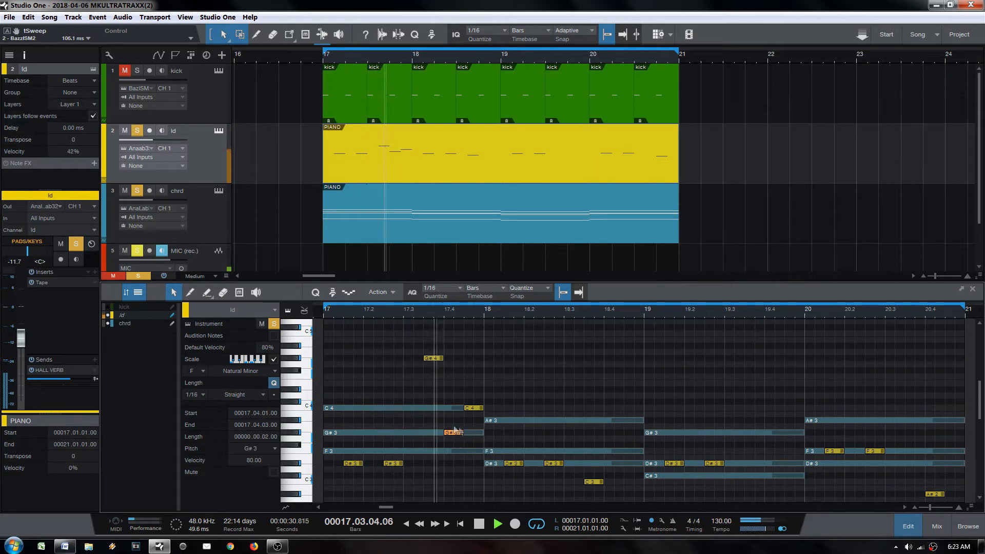
{"action": "key", "text": "Delete"}
{"action": "key", "text": "space"}
{"action": "key", "text": "space"}
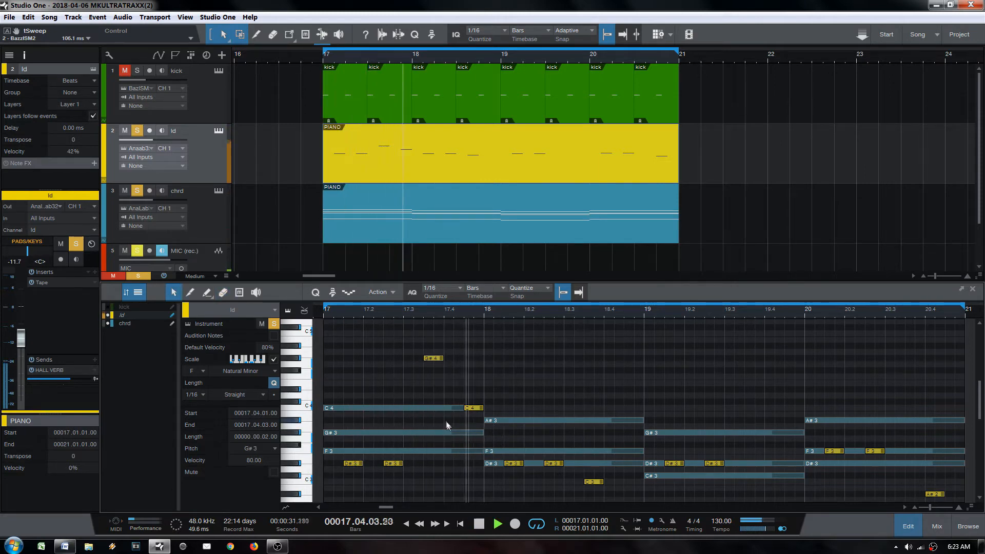
{"action": "key", "text": "space"}
{"action": "key", "text": "space"}
{"action": "mouse_move", "coordinate": [472, 409]}
{"action": "left_mouse_down"}
{"action": "mouse_move", "coordinate": [472, 422]}
{"action": "mouse_move", "coordinate": [469, 393]}
{"action": "left_mouse_up"}
{"action": "key", "text": "space"}
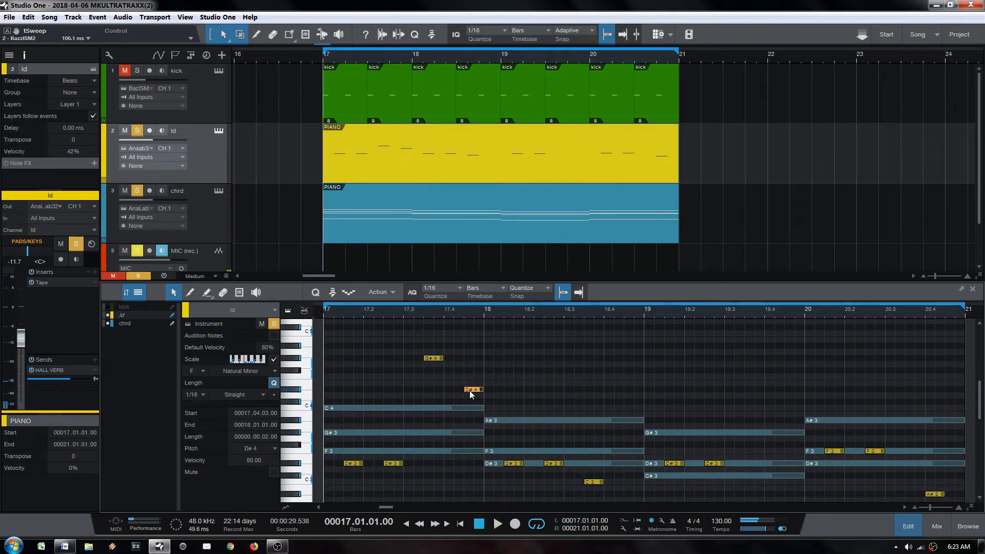
{"action": "key", "text": "space"}
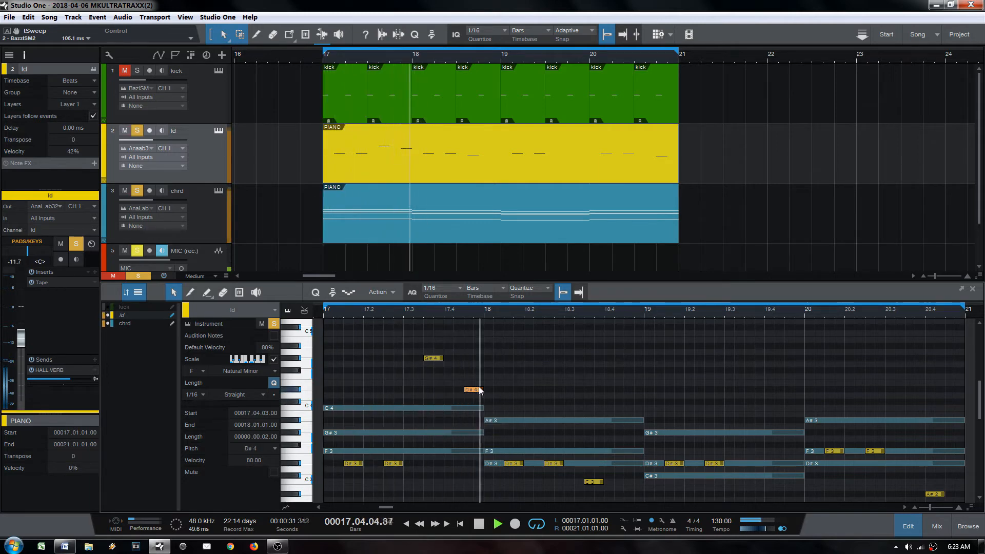
{"action": "key", "text": "space"}
{"action": "key", "text": "space"}
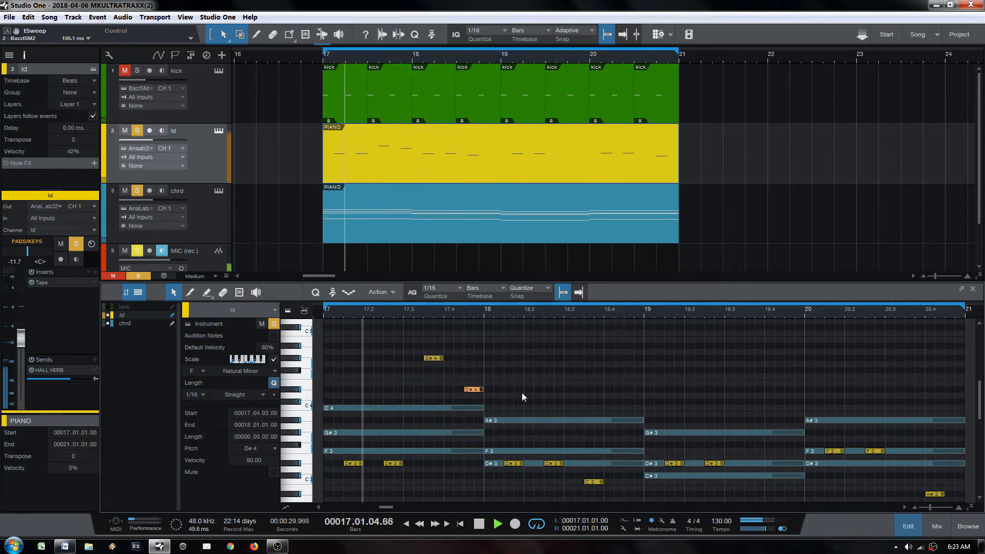
Step: Test the D#4 and G#4 notes an octave lower, then return them up an octave
{"action": "key", "text": "shift+Down"}
{"action": "left_click_drag", "start_coordinate": [401, 352], "coordinate": [451, 380]}
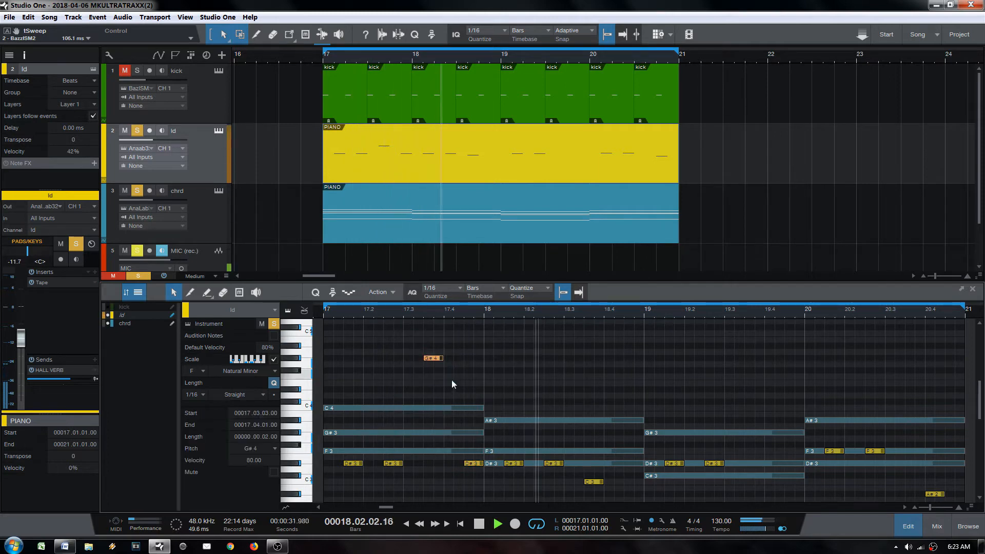
{"action": "left_click_drag", "start_coordinate": [424, 330], "coordinate": [495, 392]}
{"action": "key", "text": "shift+Down"}
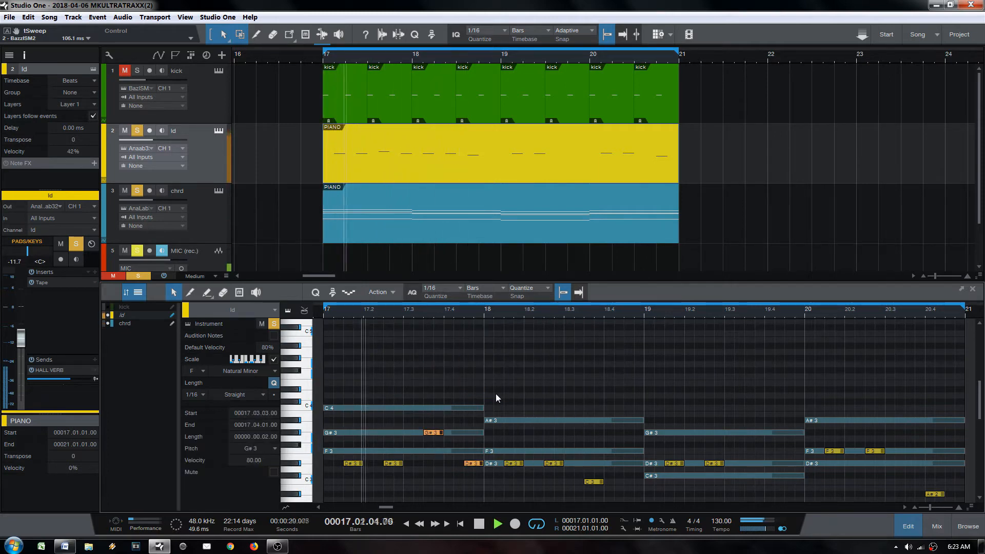
{"action": "key", "text": "shift+Up"}
{"action": "scroll", "coordinate": [495, 398], "scroll_direction": "down", "scroll_amount": 2}
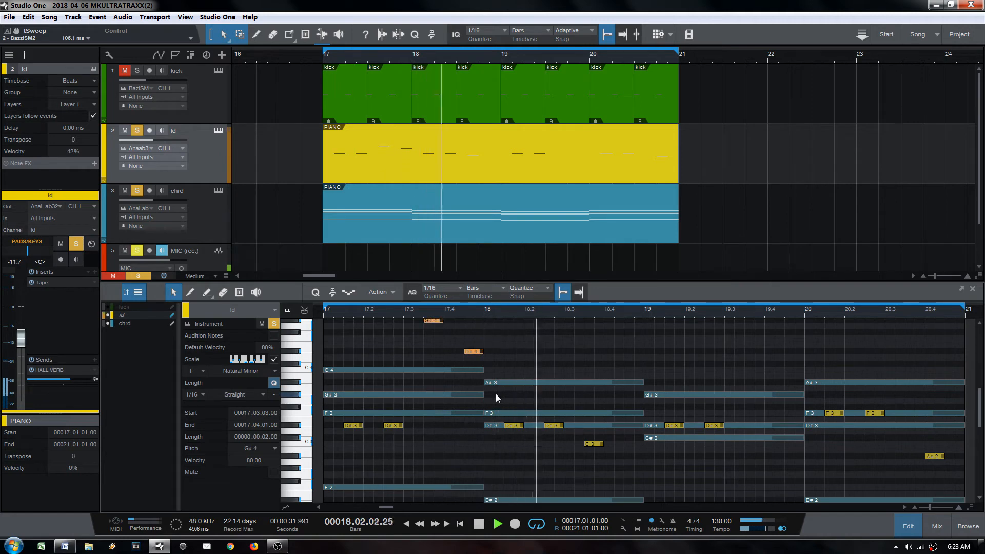
{"action": "scroll", "coordinate": [454, 408], "scroll_direction": "up", "scroll_amount": 2}
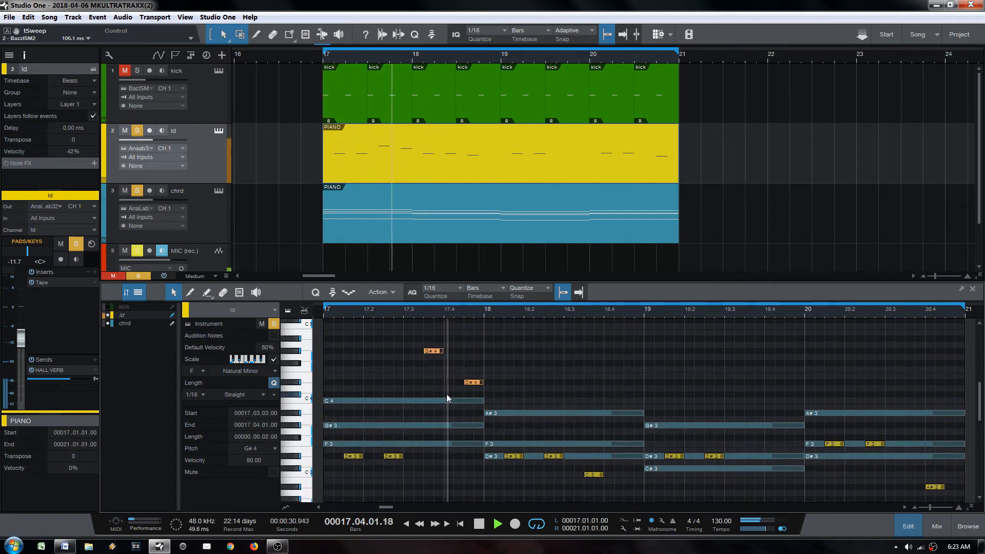
Step: Add a note at 17.4 and settle it on C4, followed by a D#4
{"action": "key", "text": "2"}
{"action": "left_click", "coordinate": [447, 400]}
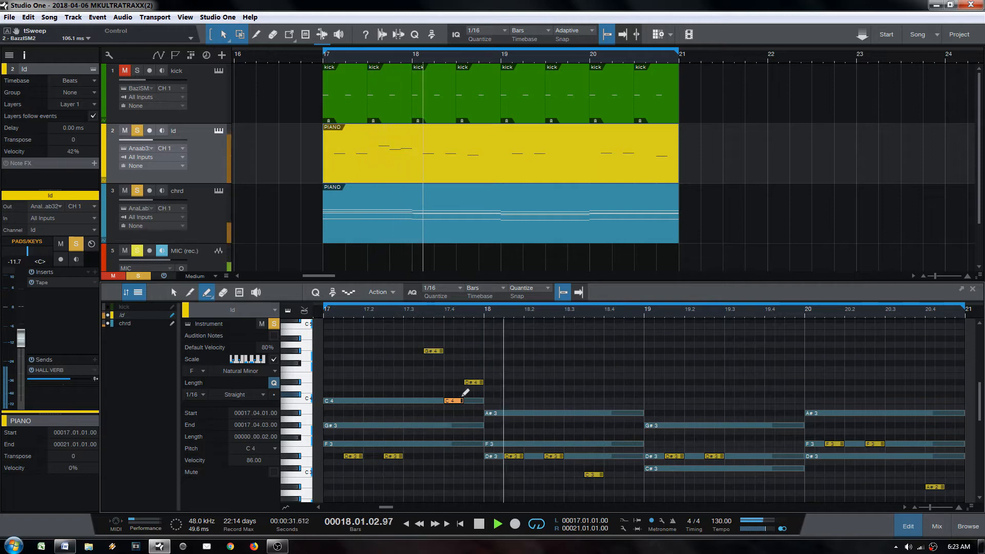
{"action": "key", "text": "space"}
{"action": "key", "text": "1"}
{"action": "mouse_move", "coordinate": [455, 402]}
{"action": "left_mouse_down"}
{"action": "mouse_move", "coordinate": [480, 401]}
{"action": "mouse_move", "coordinate": [453, 384]}
{"action": "left_mouse_up"}
{"action": "left_click", "coordinate": [480, 388]}
{"action": "key", "text": "space"}
{"action": "left_click", "coordinate": [455, 397]}
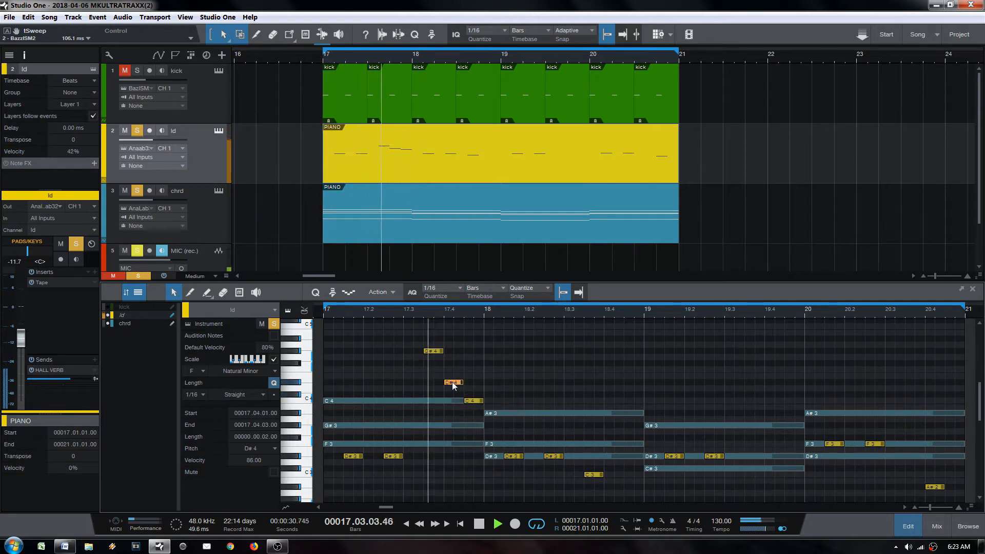
{"action": "key", "text": "space"}
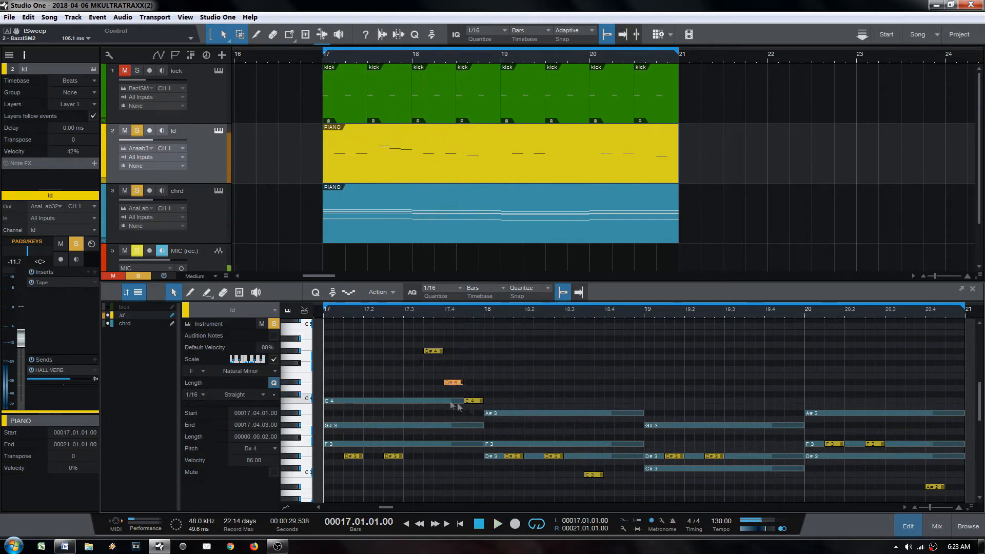
{"action": "key", "text": "space"}
{"action": "left_click_drag", "start_coordinate": [453, 383], "coordinate": [452, 398]}
{"action": "left_click_drag", "start_coordinate": [473, 400], "coordinate": [472, 388]}
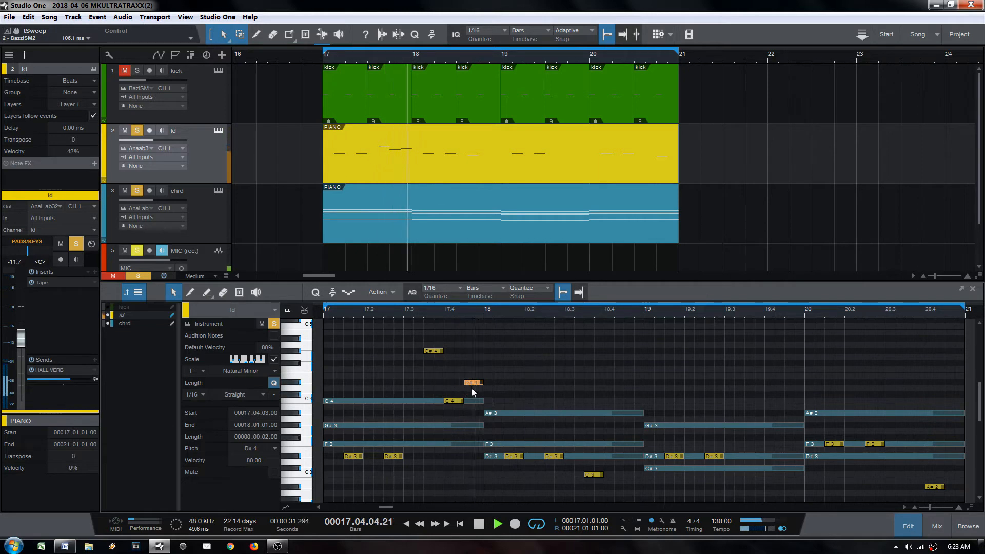
{"action": "key", "text": "space"}
Step: Add F4 and D#4 notes near 18.4 with the Paint tool
{"action": "key", "text": "5"}
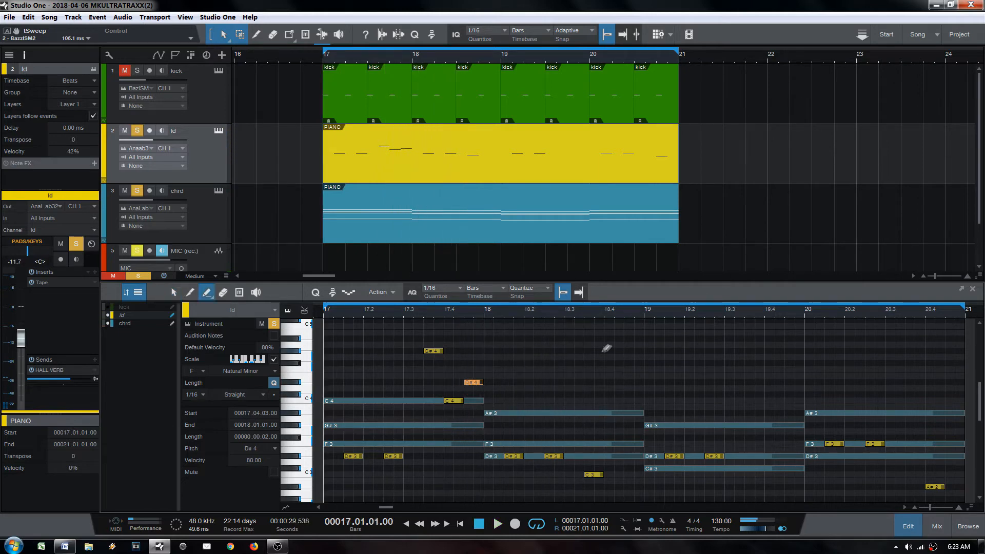
{"action": "key", "text": "space"}
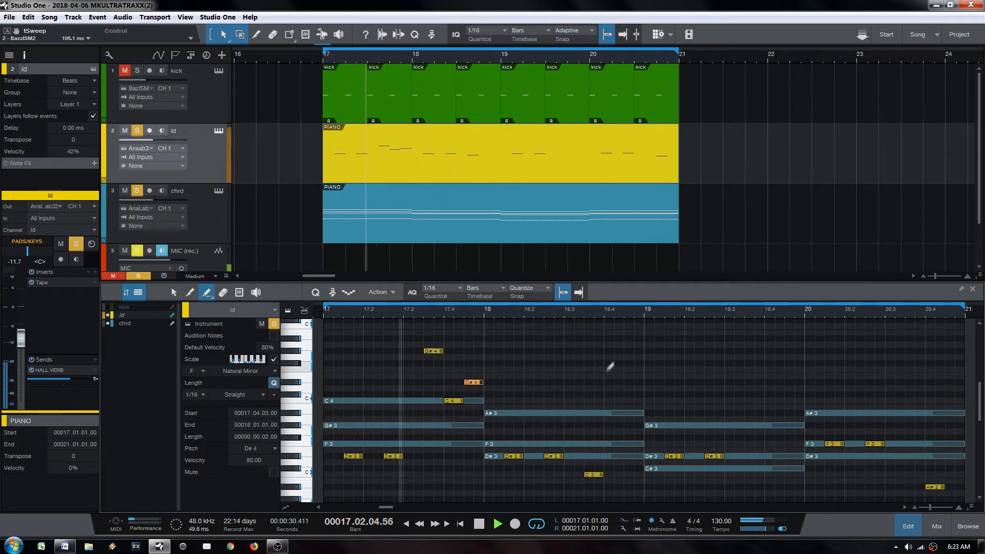
{"action": "left_click", "coordinate": [610, 382]}
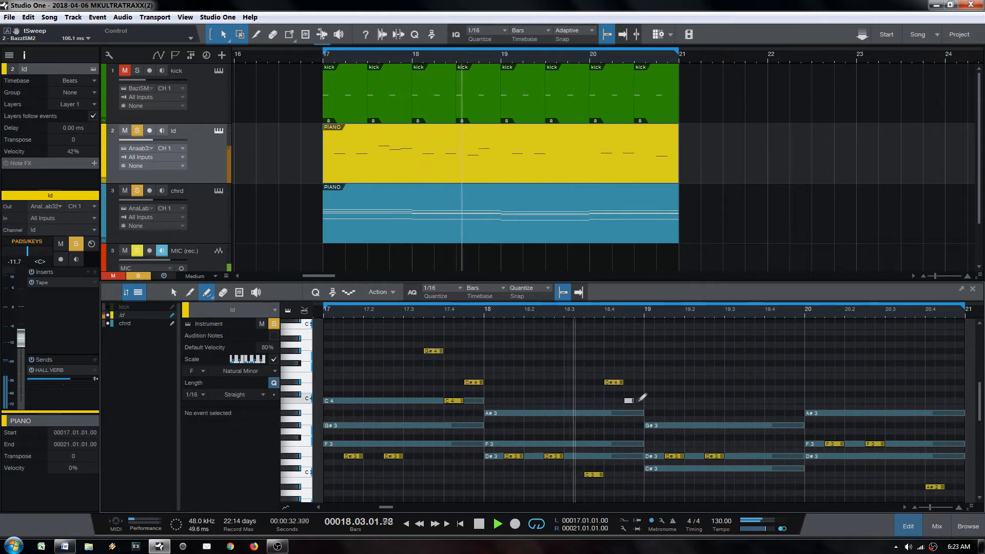
{"action": "left_click", "coordinate": [629, 400]}
{"action": "key", "text": "1"}
{"action": "mouse_move", "coordinate": [635, 401]}
{"action": "left_mouse_down"}
{"action": "mouse_move", "coordinate": [617, 401]}
{"action": "mouse_move", "coordinate": [628, 384]}
{"action": "left_mouse_up"}
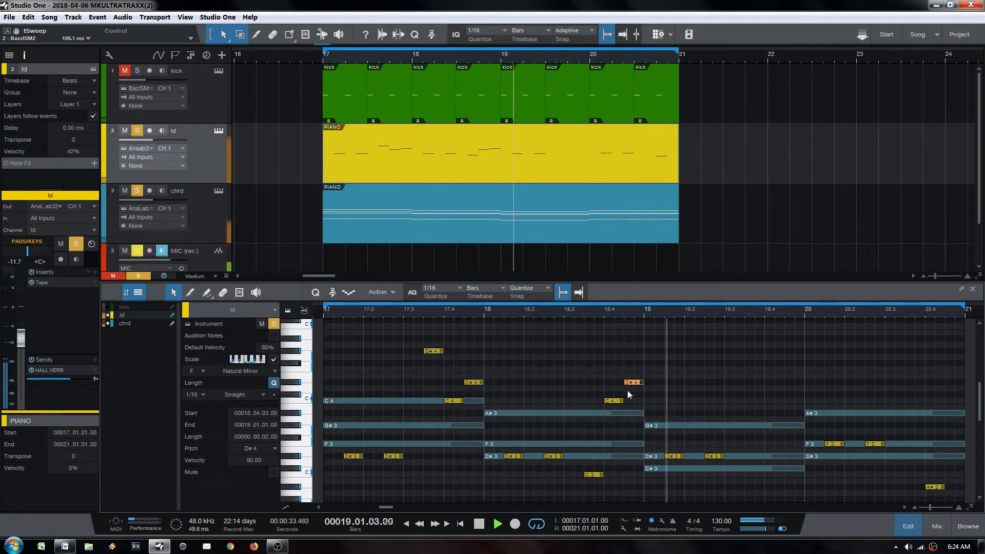
{"action": "left_click", "coordinate": [612, 402]}
{"action": "left_click_drag", "start_coordinate": [613, 404], "coordinate": [613, 371]}
{"action": "left_click", "coordinate": [633, 383]}
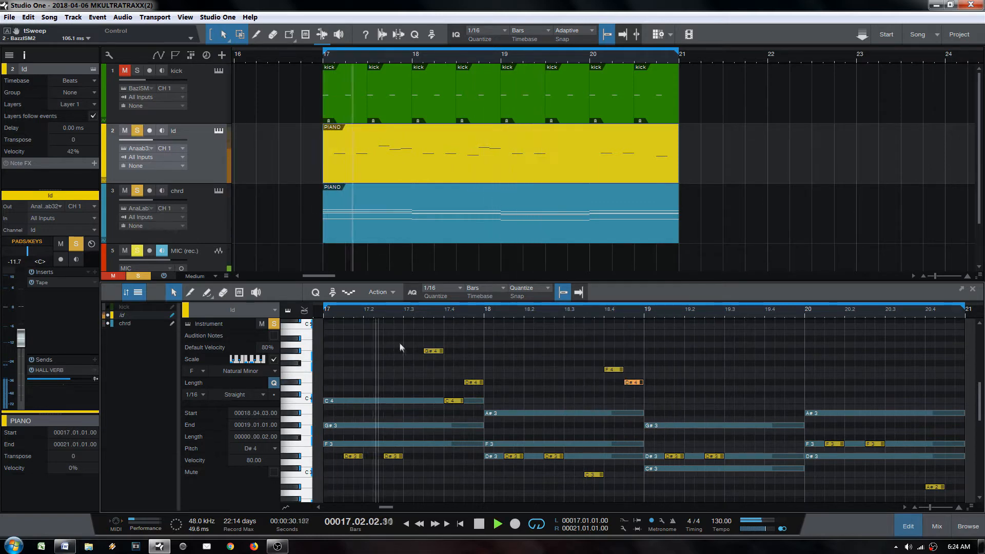
Step: Copy the three-note phrase around 17.4 and paste it just after 19.3
{"action": "left_click_drag", "start_coordinate": [398, 343], "coordinate": [522, 414]}
{"action": "left_click", "coordinate": [725, 347]}
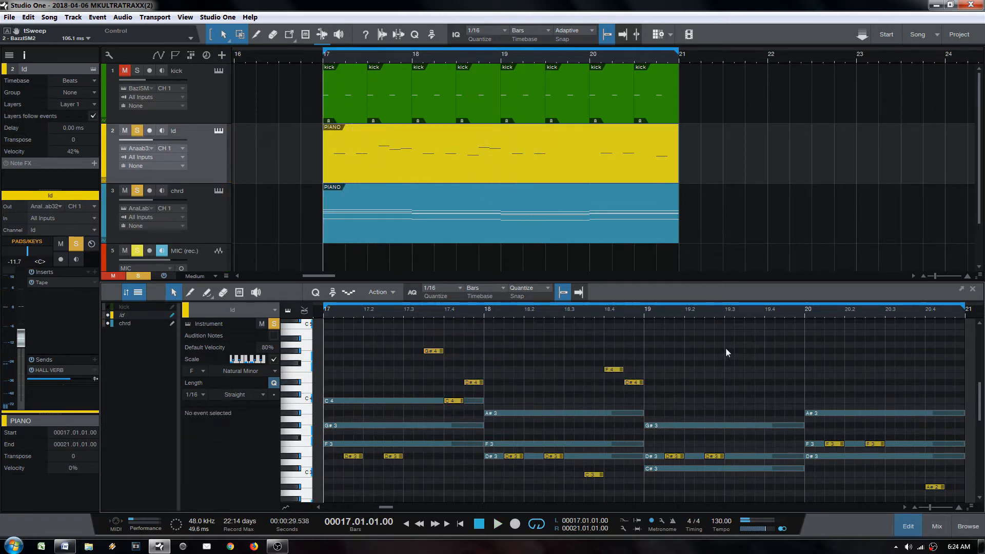
{"action": "key", "text": "space"}
{"action": "key", "text": "ctrl+v"}
{"action": "left_click_drag", "start_coordinate": [733, 351], "coordinate": [754, 348]}
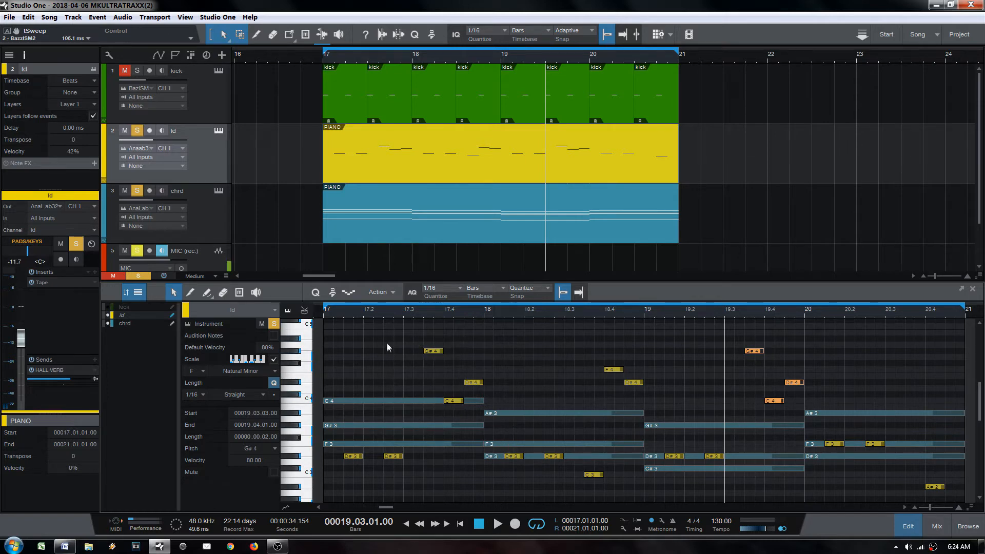
{"action": "left_click_drag", "start_coordinate": [387, 339], "coordinate": [451, 363]}
{"action": "left_click_drag", "start_coordinate": [412, 366], "coordinate": [484, 413]}
{"action": "left_click", "coordinate": [600, 475]}
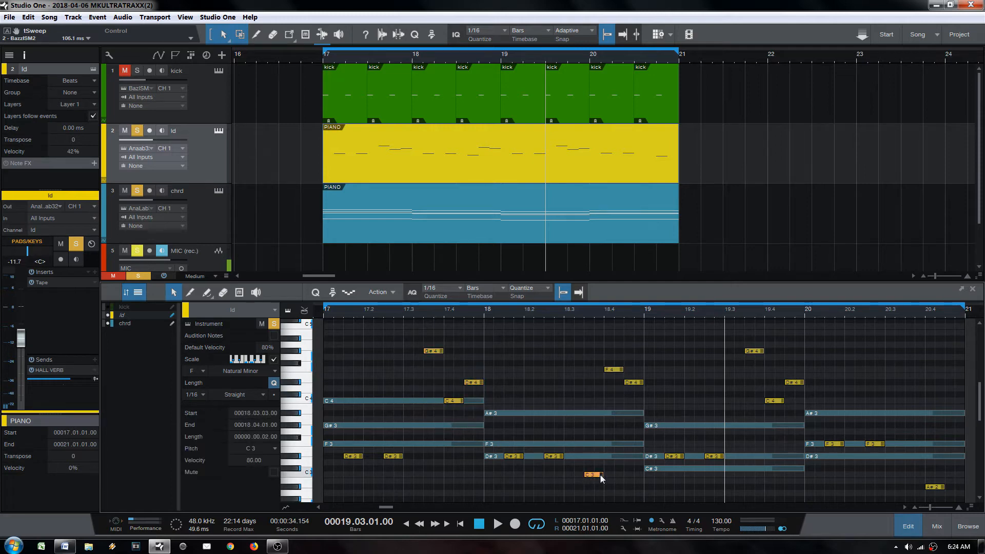
{"action": "left_click_drag", "start_coordinate": [333, 440], "coordinate": [782, 470]}
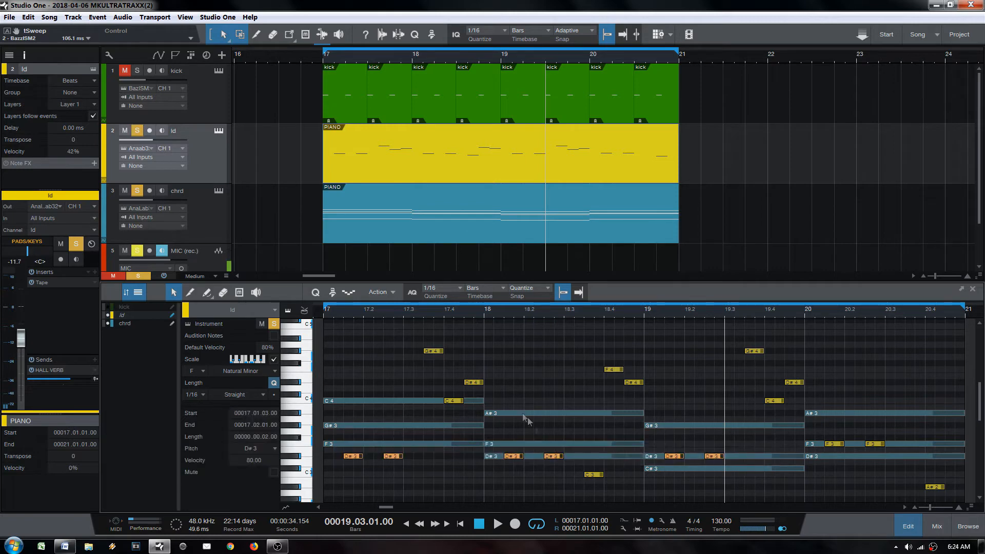
{"action": "left_click", "coordinate": [617, 378]}
{"action": "left_click_drag", "start_coordinate": [584, 348], "coordinate": [645, 410]}
{"action": "left_click", "coordinate": [586, 371]}
{"action": "left_click_drag", "start_coordinate": [593, 341], "coordinate": [614, 371]}
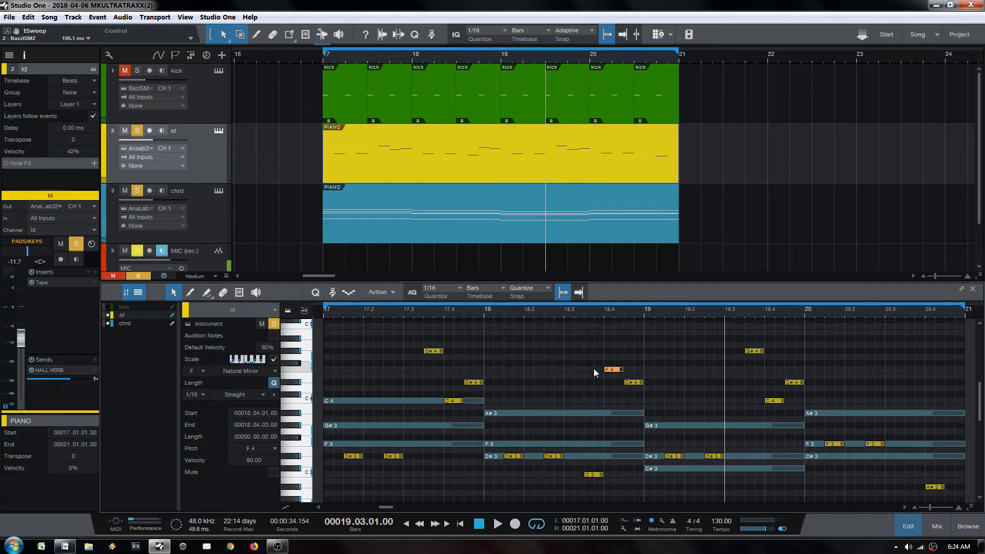
{"action": "left_click", "coordinate": [433, 350]}
{"action": "left_click_drag", "start_coordinate": [432, 365], "coordinate": [491, 404]}
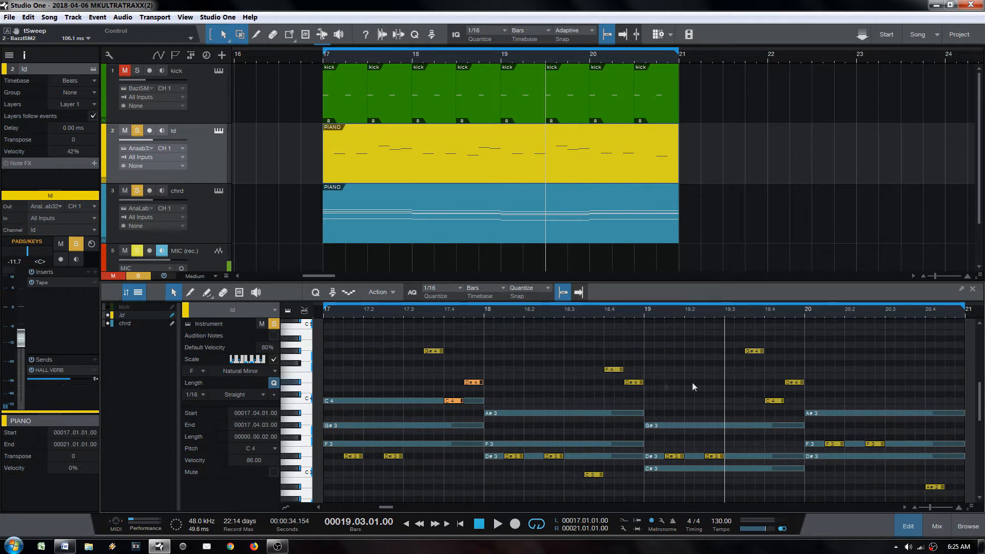
{"action": "scroll", "coordinate": [694, 386], "scroll_direction": "down", "scroll_amount": 2}
{"action": "left_click_drag", "start_coordinate": [599, 409], "coordinate": [640, 323]}
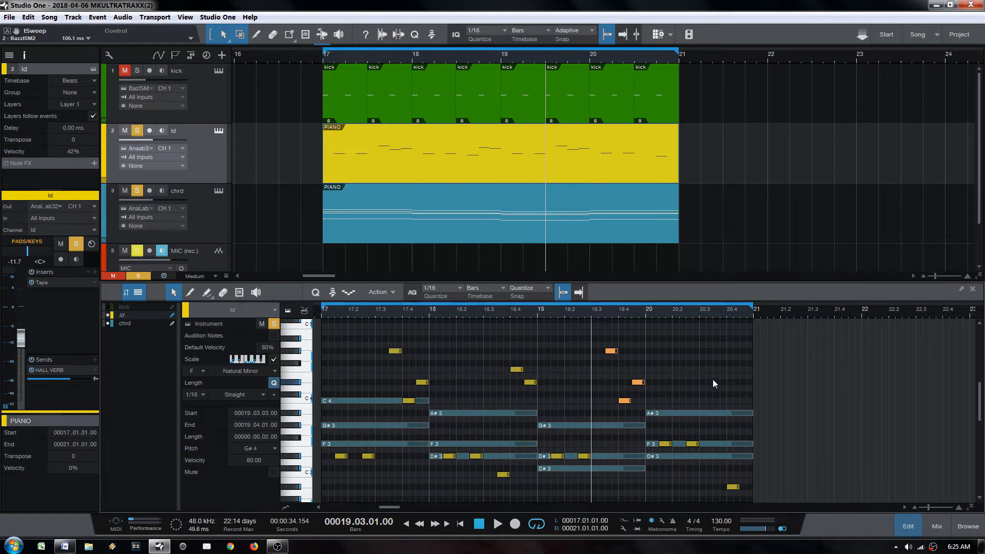
Step: Add a D#4 note at 20.3.3 and audition the lead melody
{"action": "key", "text": "space"}
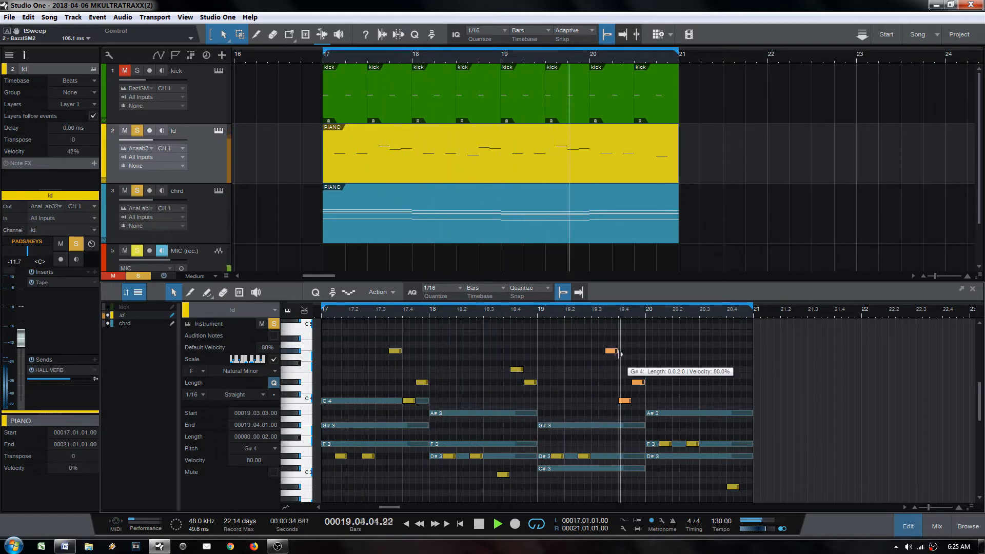
{"action": "key", "text": "space"}
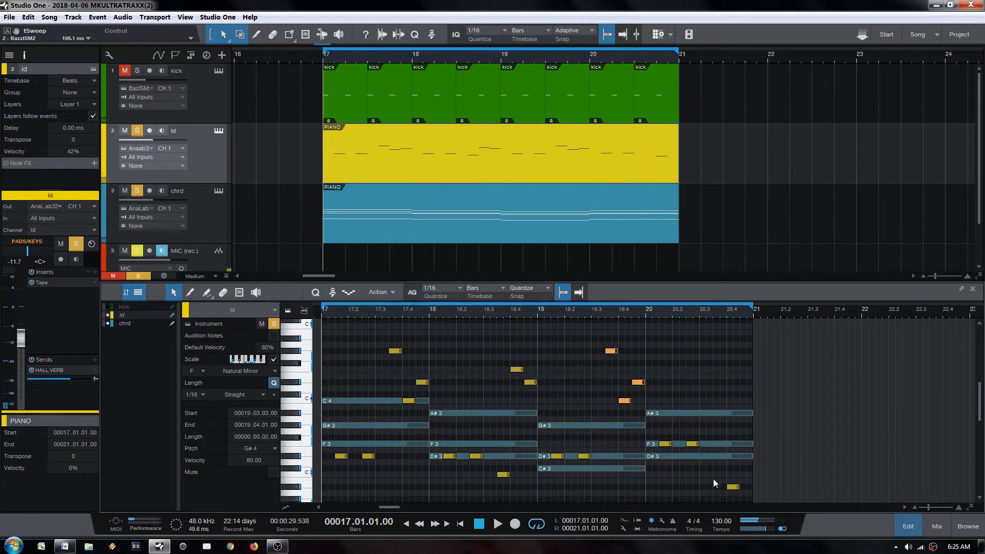
{"action": "scroll", "coordinate": [716, 446], "scroll_direction": "up", "scroll_amount": 3}
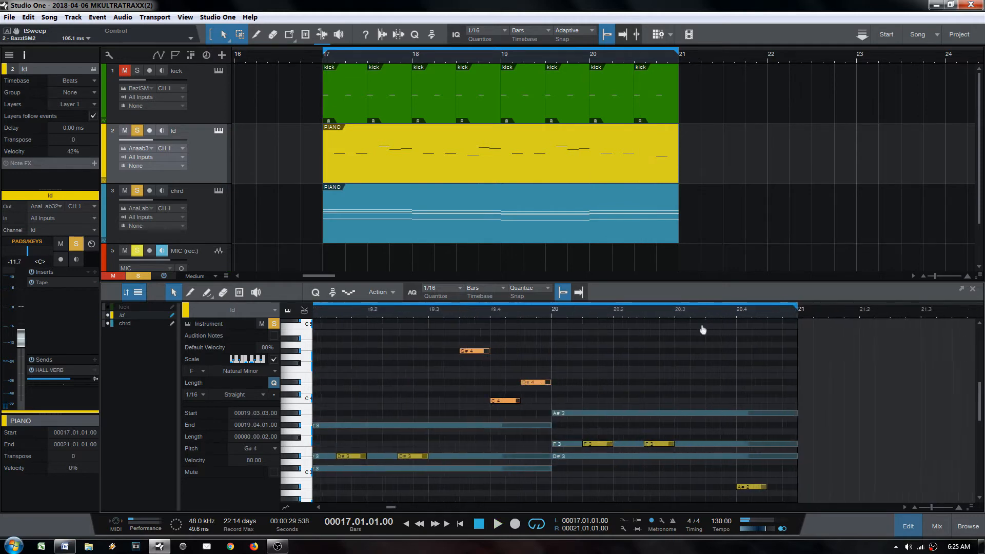
{"action": "left_click", "coordinate": [710, 400], "text": "alt"}
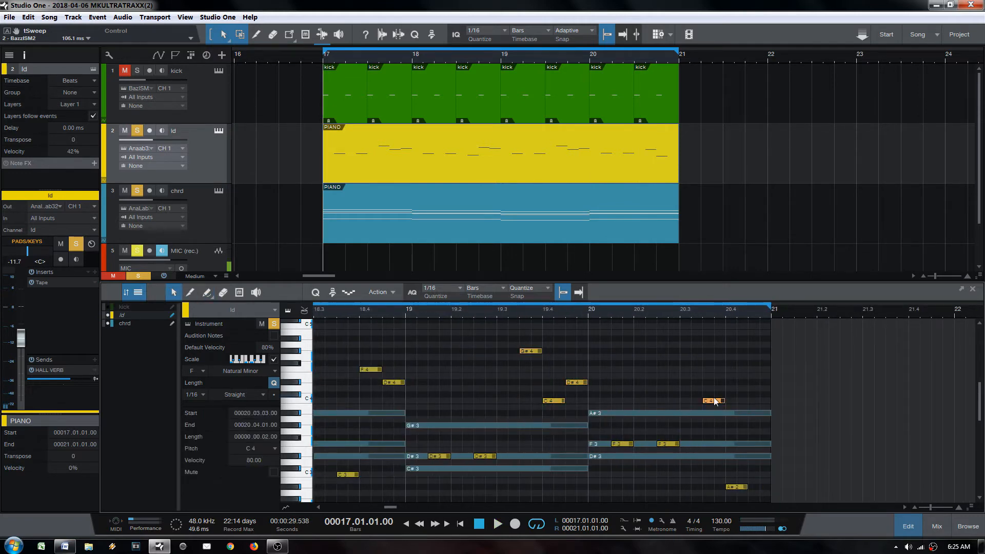
{"action": "left_click_drag", "start_coordinate": [716, 400], "coordinate": [714, 382]}
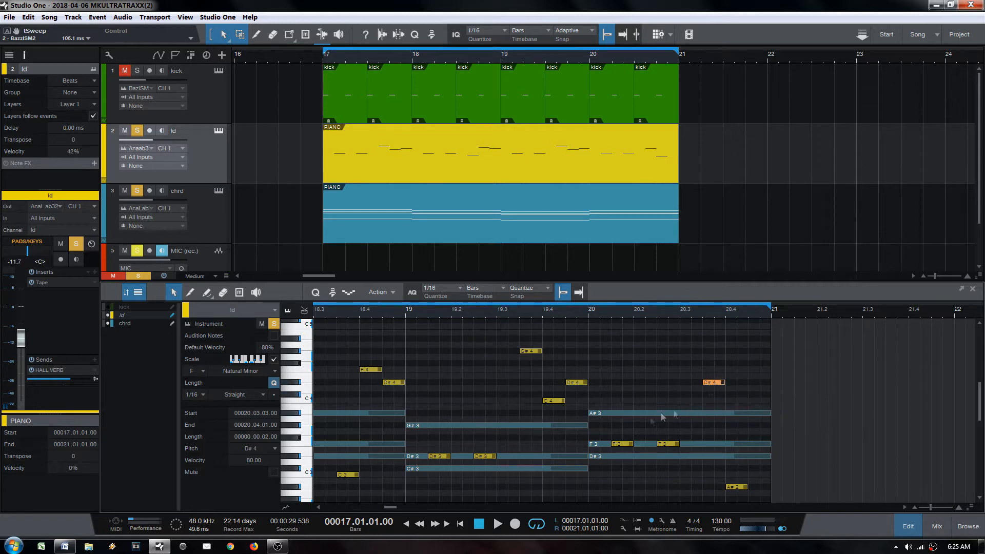
{"action": "key", "text": "space"}
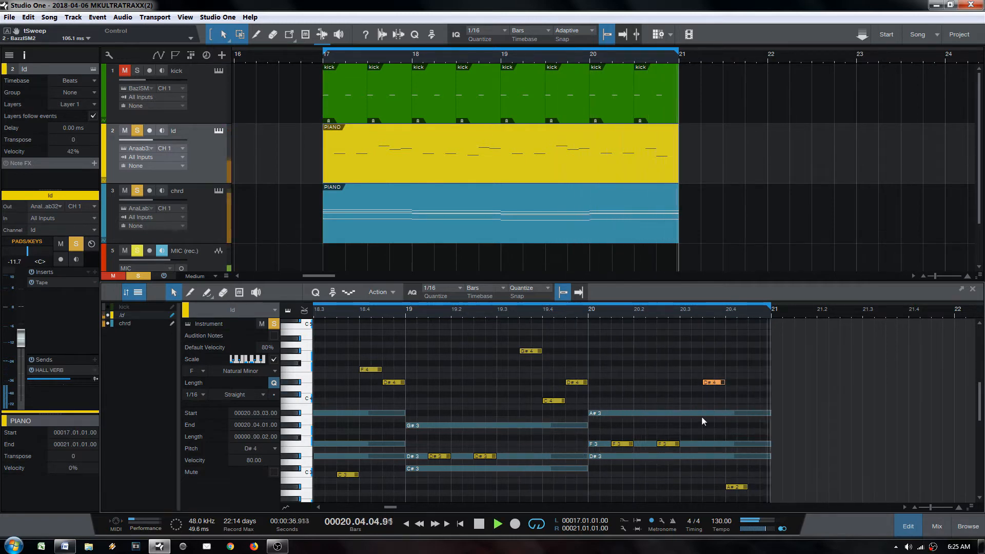
{"action": "key", "text": "space"}
Step: Paint a short A#3 note at 20.4.3 and play it back
{"action": "left_click", "coordinate": [752, 412], "text": "alt"}
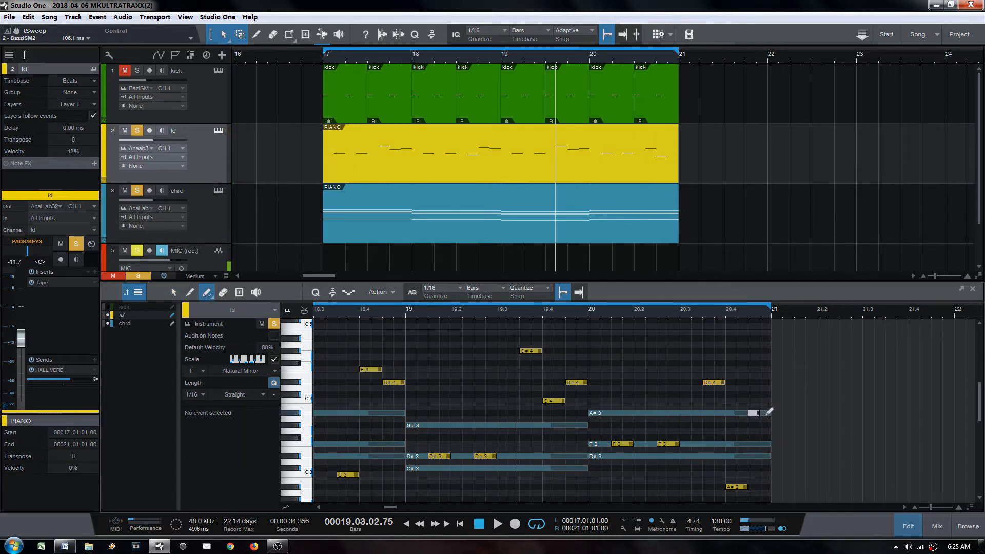
{"action": "key", "text": "space"}
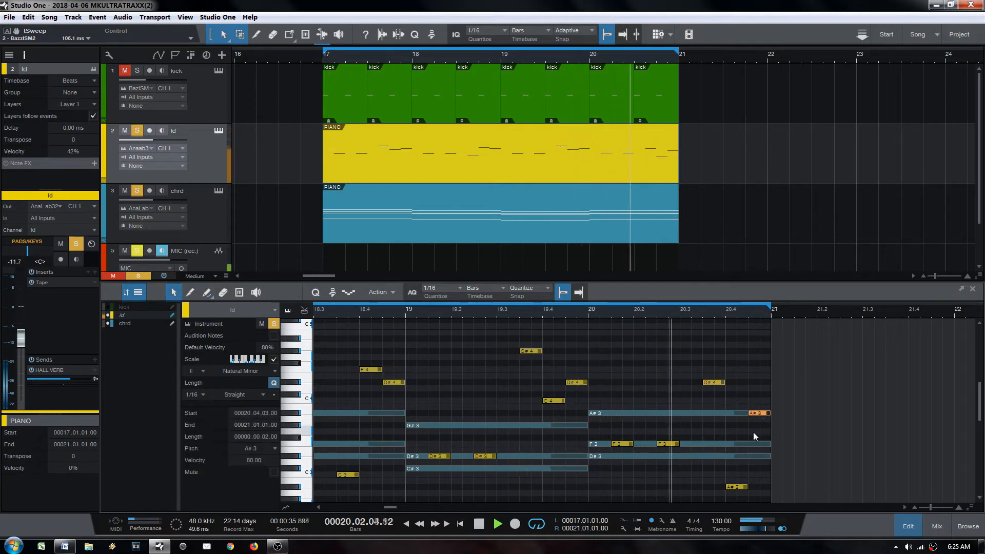
{"action": "key", "text": "space"}
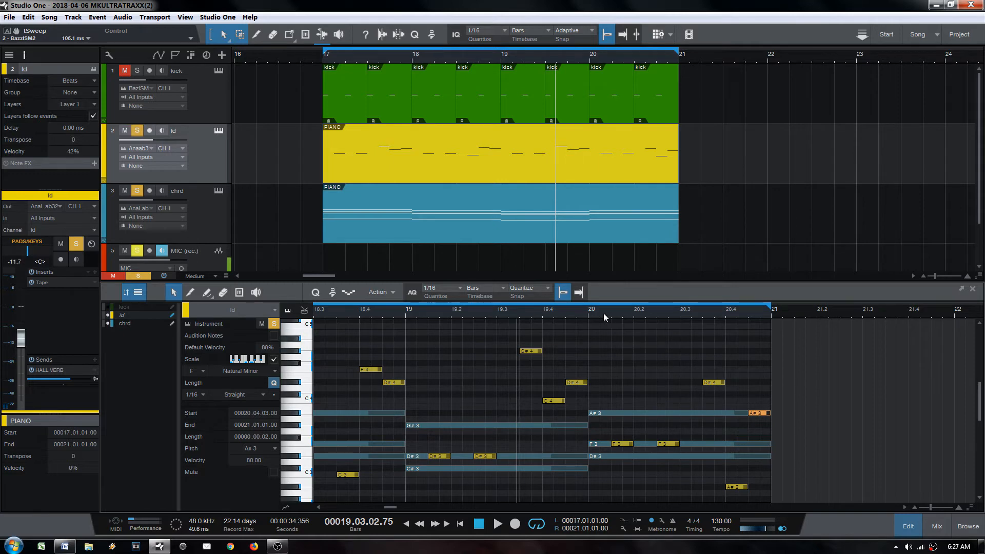
Step: Send the playhead back to bar 17 and select the ld event so only its notes show
{"action": "scroll", "coordinate": [586, 312], "scroll_direction": "down", "scroll_amount": 3}
{"action": "left_click", "coordinate": [583, 307]}
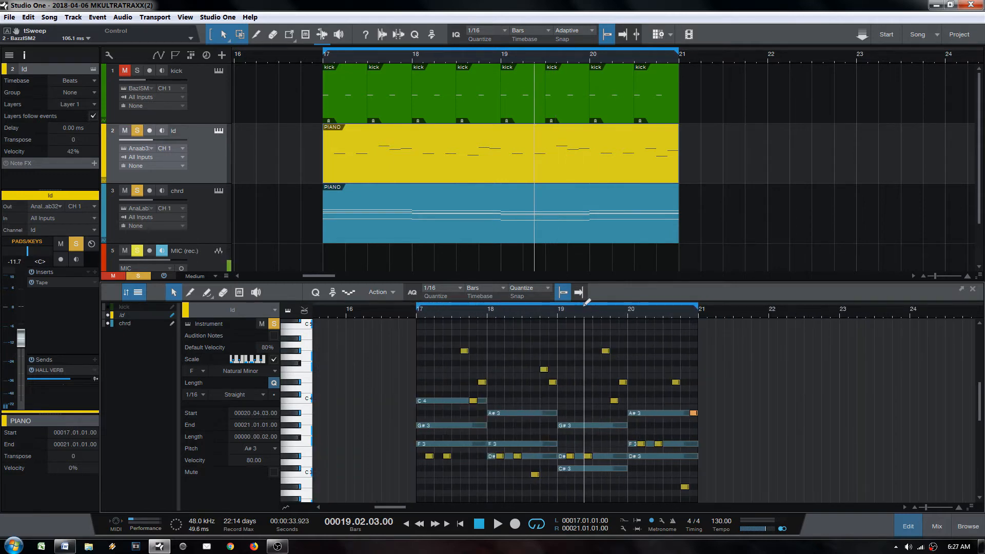
{"action": "key", "text": "KP_1"}
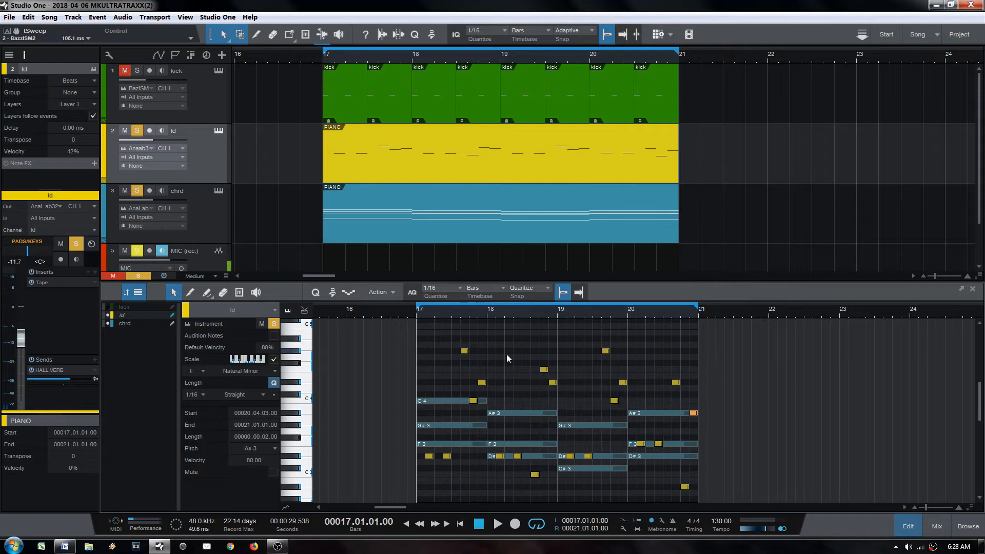
{"action": "left_click", "coordinate": [441, 165]}
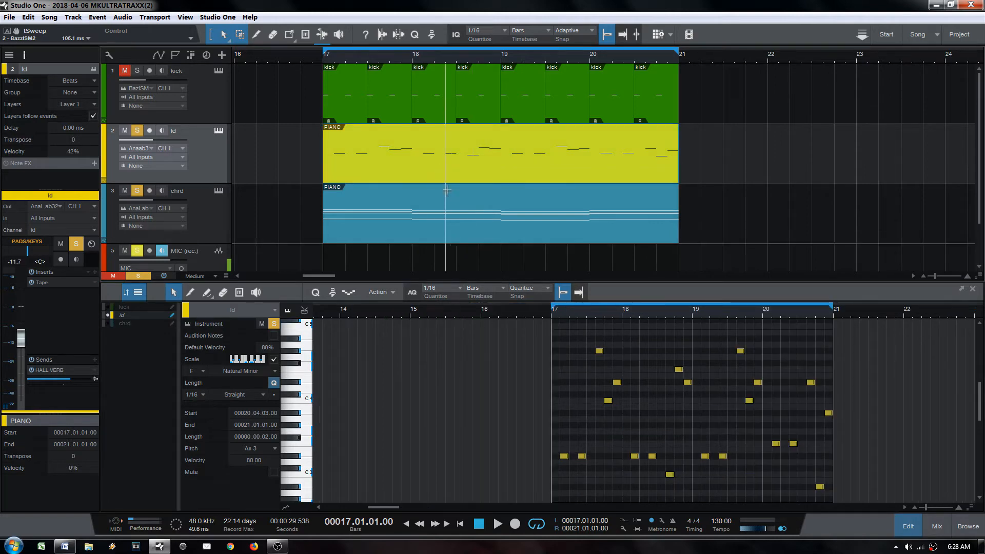
Step: Drag Z3TA+ 2 from the Browser's SYNTHESIZERS folder to create a new instrument track above ld
{"action": "key", "text": "F5"}
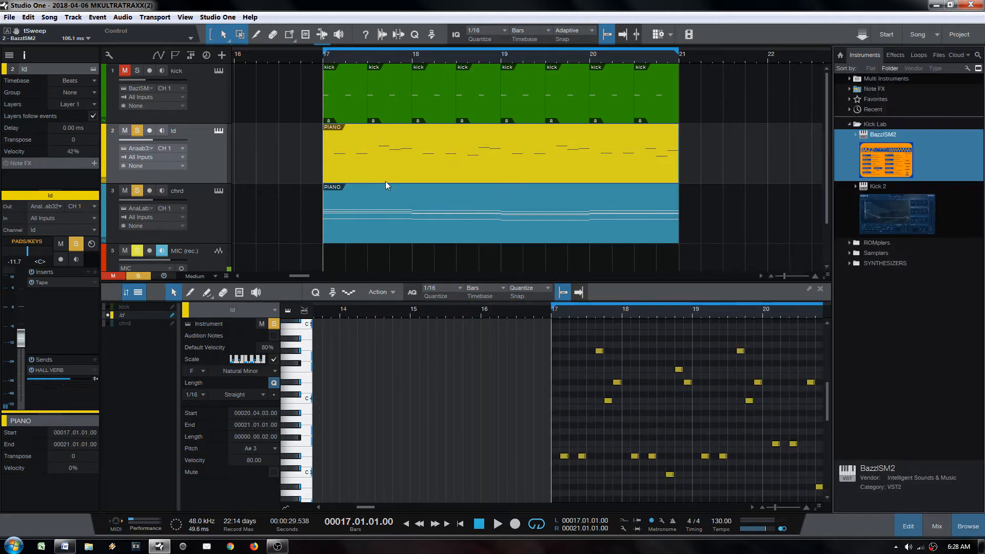
{"action": "left_click", "coordinate": [849, 125]}
{"action": "left_click", "coordinate": [850, 155]}
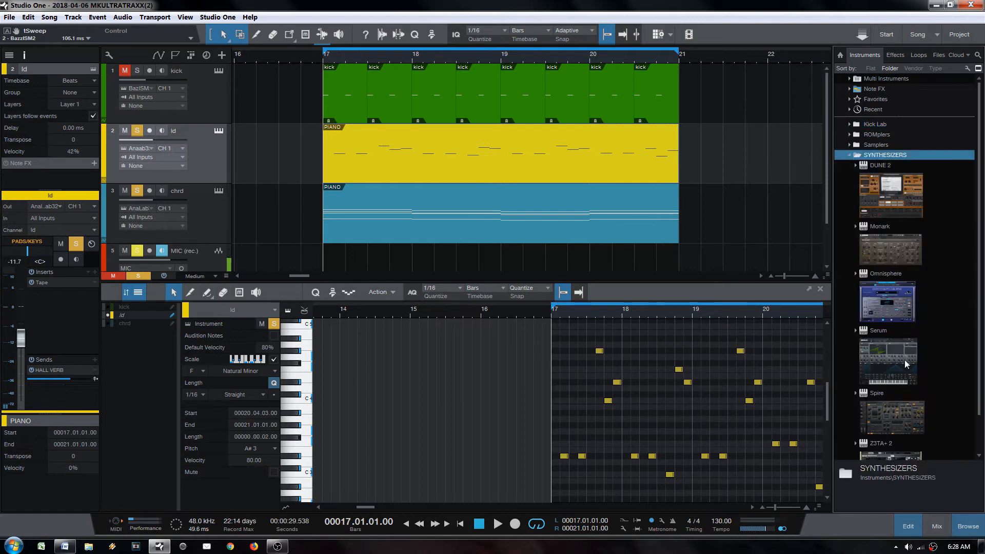
{"action": "left_click_drag", "start_coordinate": [882, 418], "coordinate": [335, 124]}
{"action": "scroll", "coordinate": [889, 436], "scroll_direction": "down", "scroll_amount": 1}
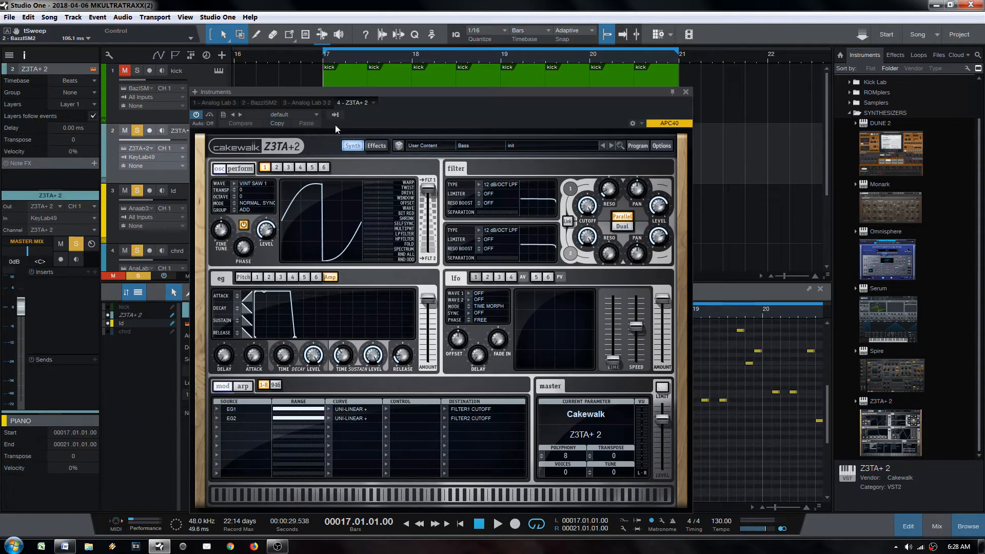
{"action": "left_click", "coordinate": [685, 95]}
{"action": "left_click", "coordinate": [354, 213]}
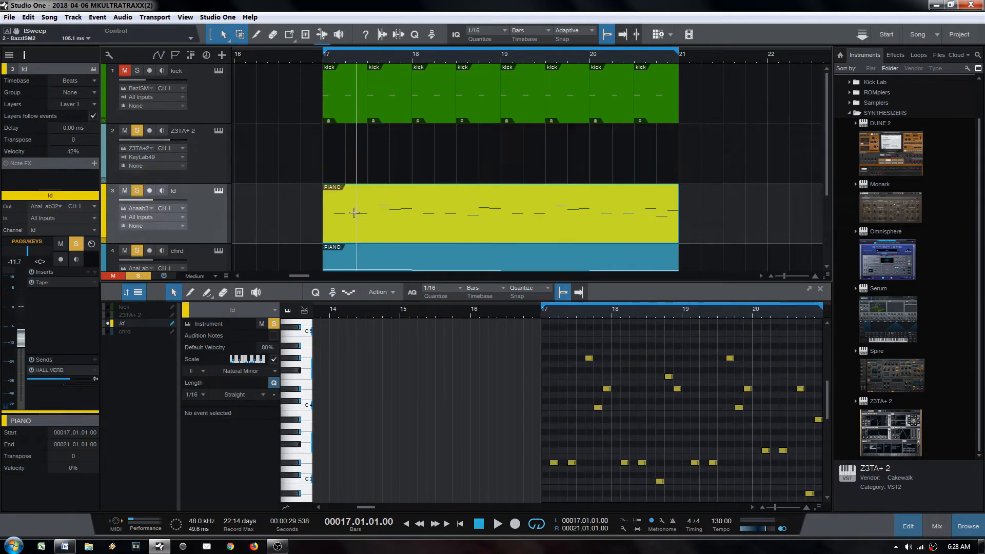
{"action": "scroll", "coordinate": [374, 210], "scroll_direction": "down", "scroll_amount": 2}
{"action": "scroll", "coordinate": [379, 226], "scroll_direction": "up", "scroll_amount": 2}
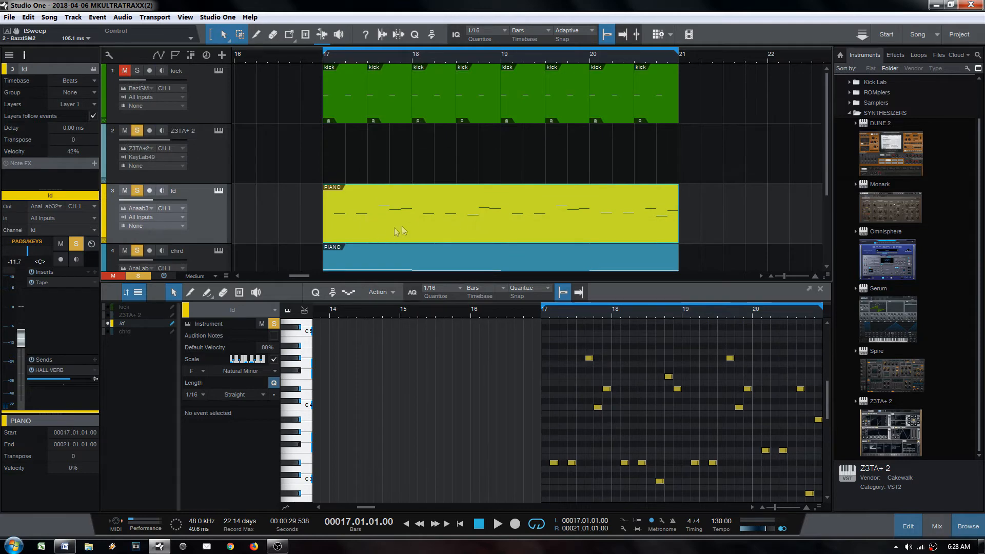
Step: Alt-drag a copy of the ld melody part onto the Z3TA+ 2 track
{"action": "left_click_drag", "start_coordinate": [398, 230], "coordinate": [381, 174]}
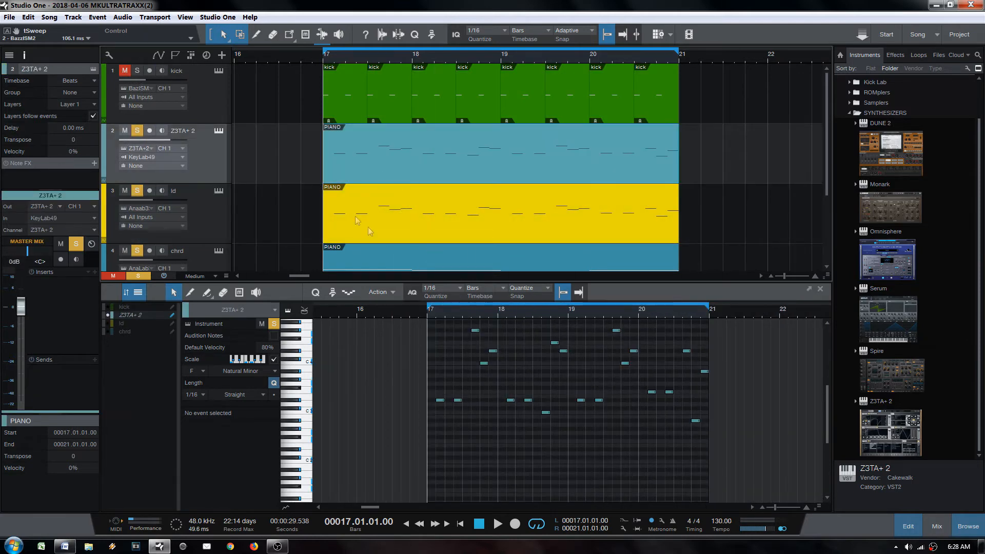
{"action": "scroll", "coordinate": [408, 152], "scroll_direction": "down", "scroll_amount": 2}
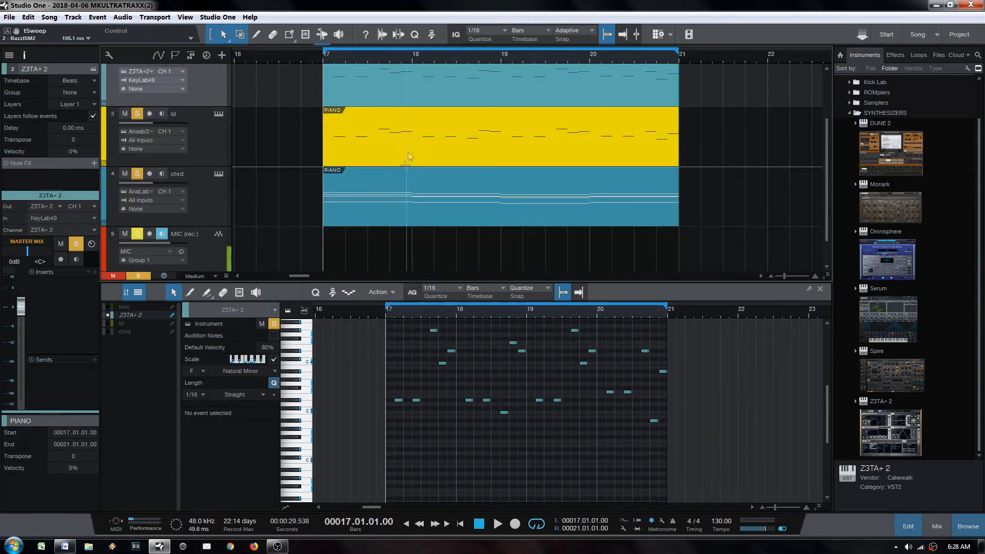
{"action": "scroll", "coordinate": [408, 152], "scroll_direction": "up", "scroll_amount": 2}
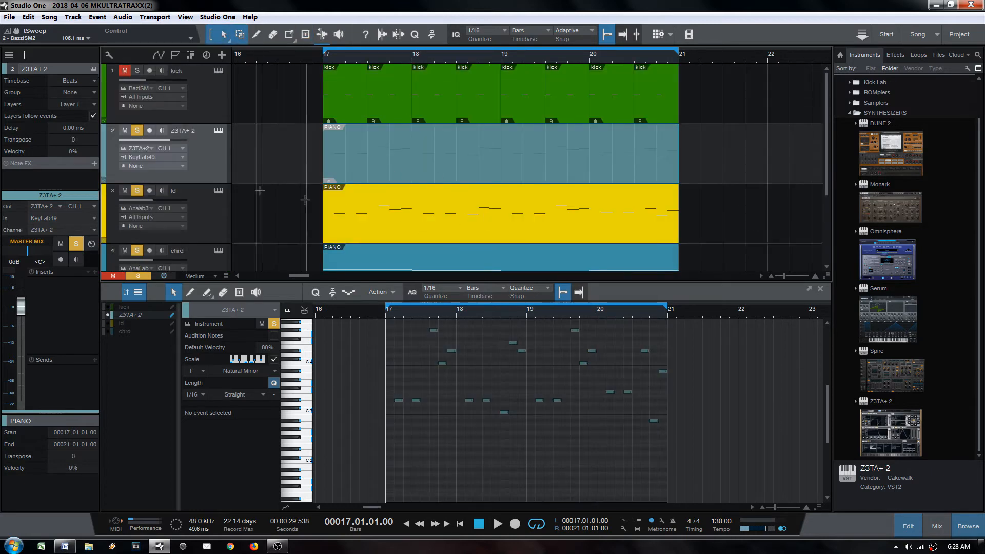
Step: Load the Leads > Crystal Fortress 1 preset on Z3TA+ 2 and unmute the copied part
{"action": "left_click", "coordinate": [217, 131]}
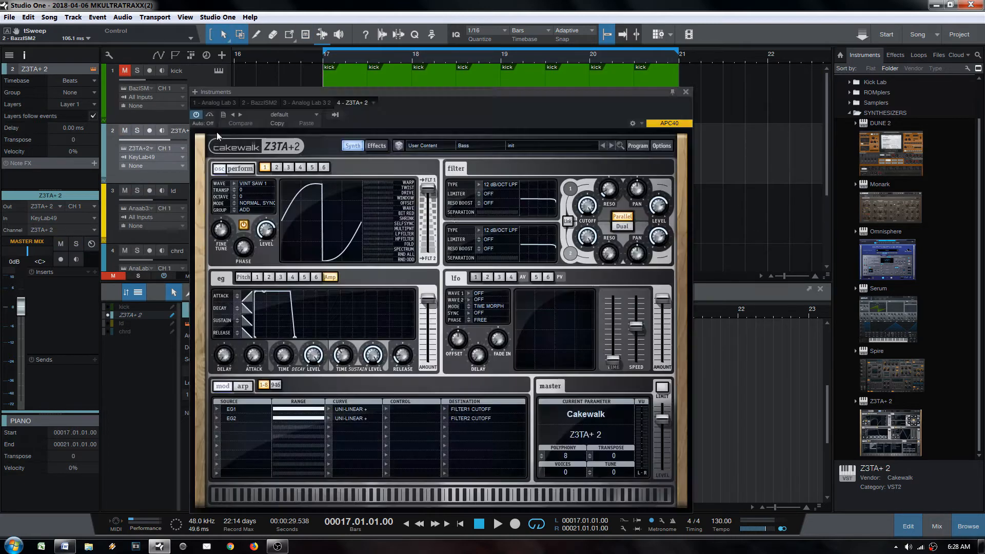
{"action": "left_click", "coordinate": [463, 146]}
{"action": "left_click", "coordinate": [480, 193]}
{"action": "left_click", "coordinate": [529, 148]}
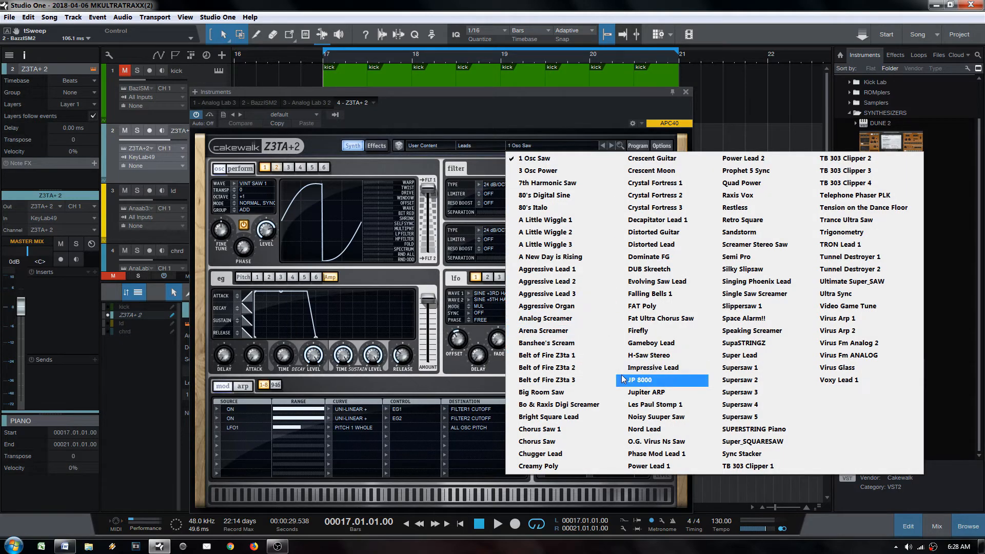
{"action": "left_click", "coordinate": [660, 183]}
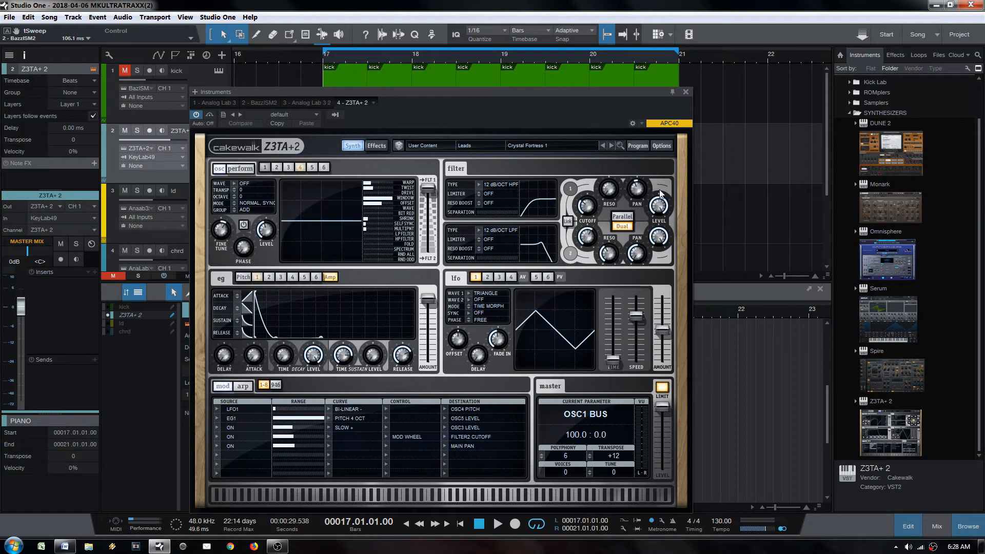
{"action": "left_click", "coordinate": [685, 92]}
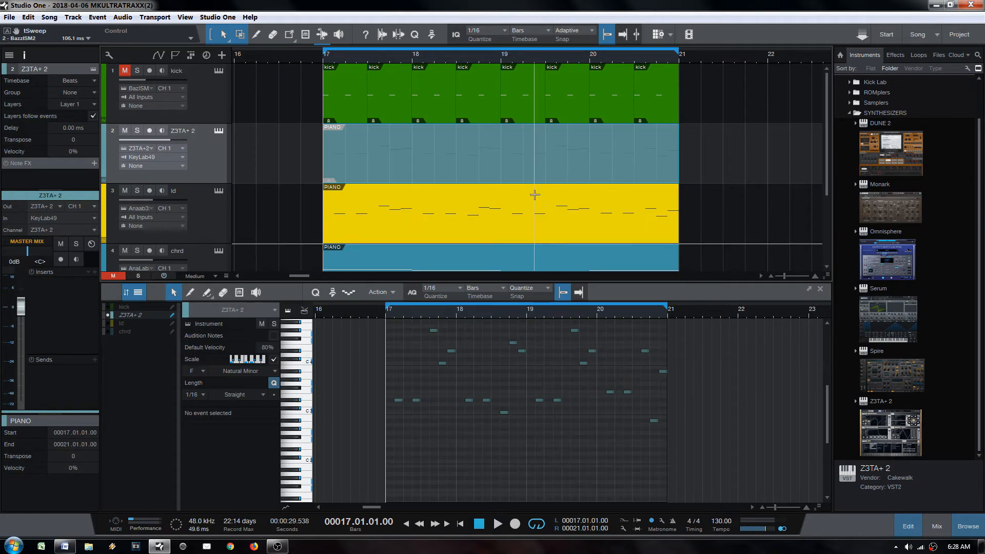
{"action": "key", "text": "6"}
{"action": "left_click", "coordinate": [368, 176]}
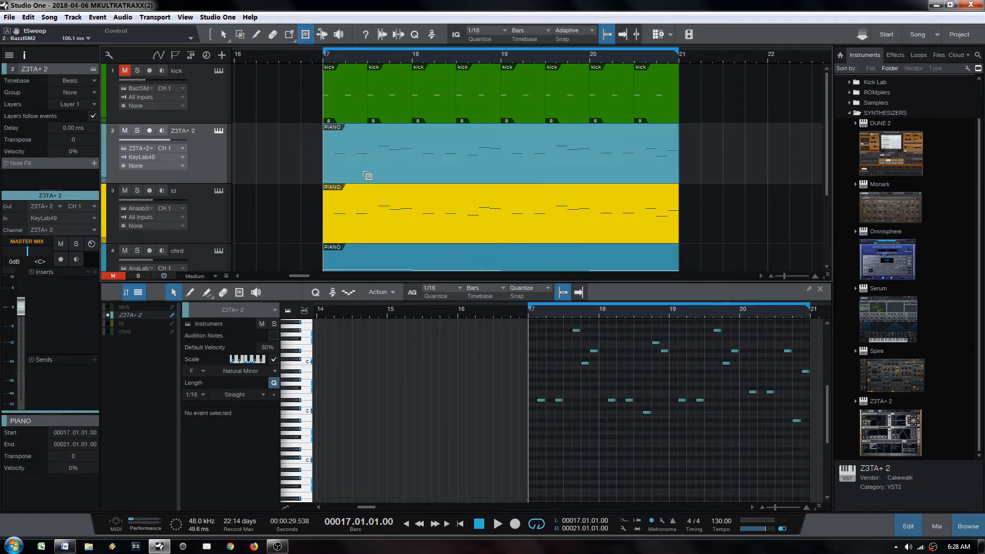
{"action": "left_click", "coordinate": [366, 175]}
{"action": "key", "text": "1"}
{"action": "left_click", "coordinate": [380, 234]}
{"action": "scroll", "coordinate": [436, 258], "scroll_direction": "down", "scroll_amount": 3}
{"action": "left_click", "coordinate": [342, 215]}
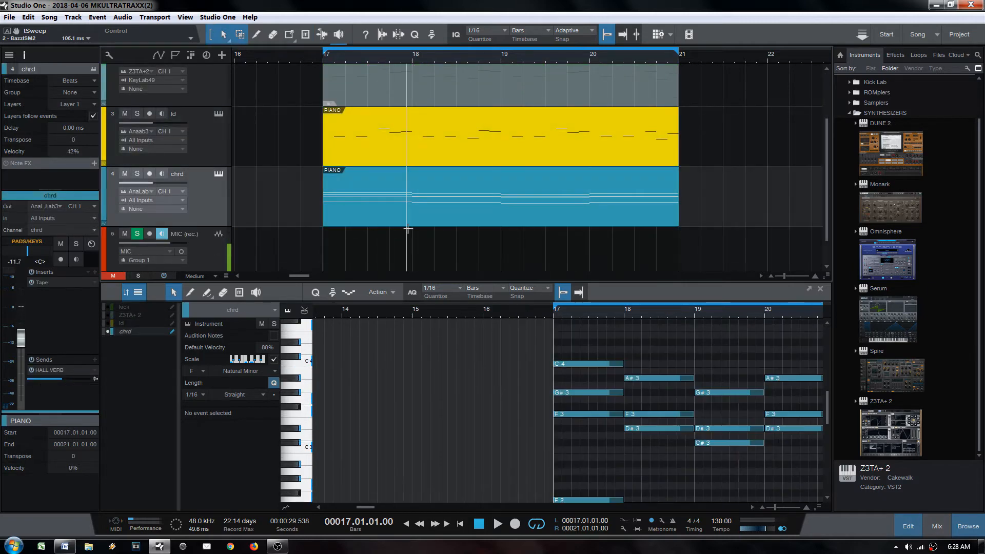
{"action": "scroll", "coordinate": [386, 228], "scroll_direction": "up", "scroll_amount": 2}
{"action": "scroll", "coordinate": [386, 228], "scroll_direction": "down", "scroll_amount": 1}
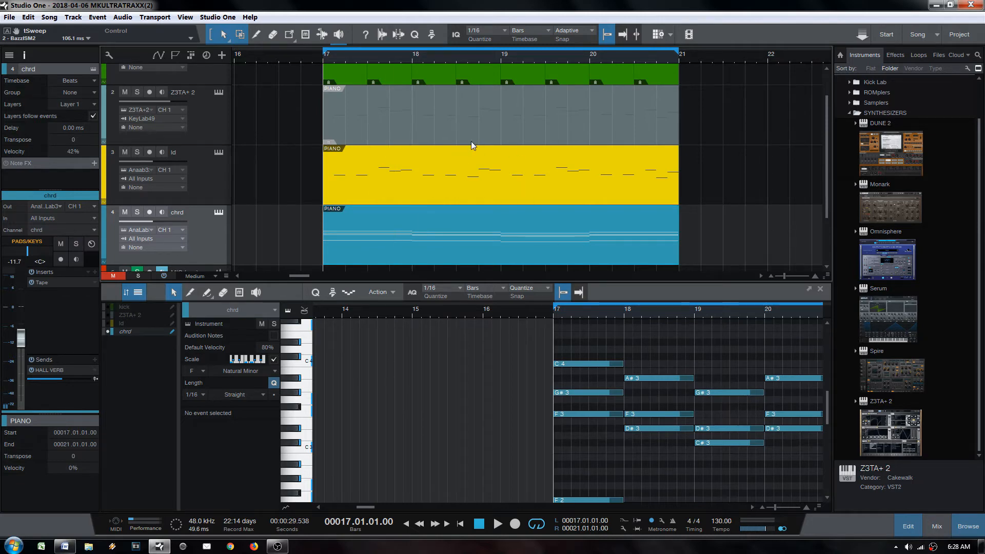
{"action": "key", "text": "space"}
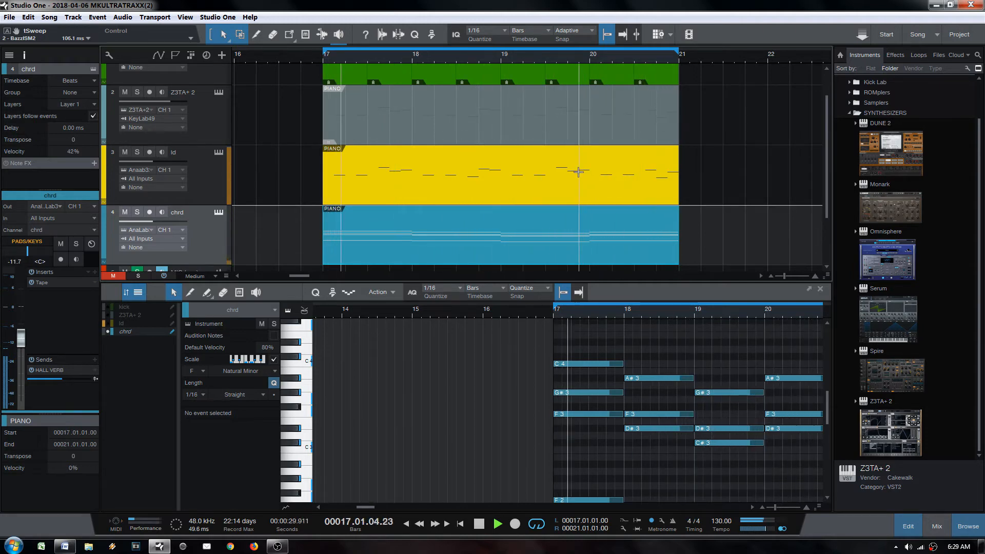
{"action": "key", "text": "space"}
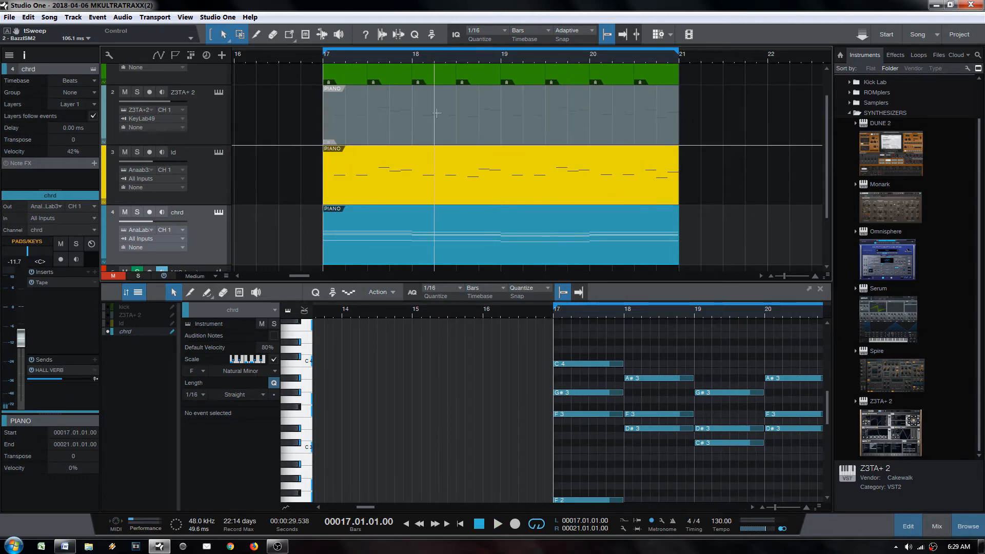
{"action": "left_click", "coordinate": [439, 128]}
{"action": "key", "text": "6"}
{"action": "left_click", "coordinate": [435, 128]}
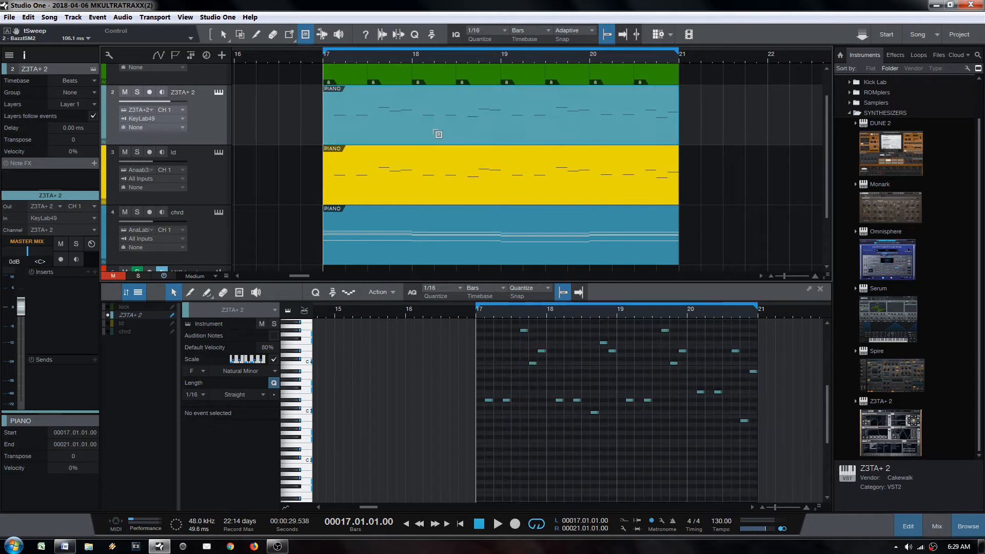
{"action": "key", "text": "1"}
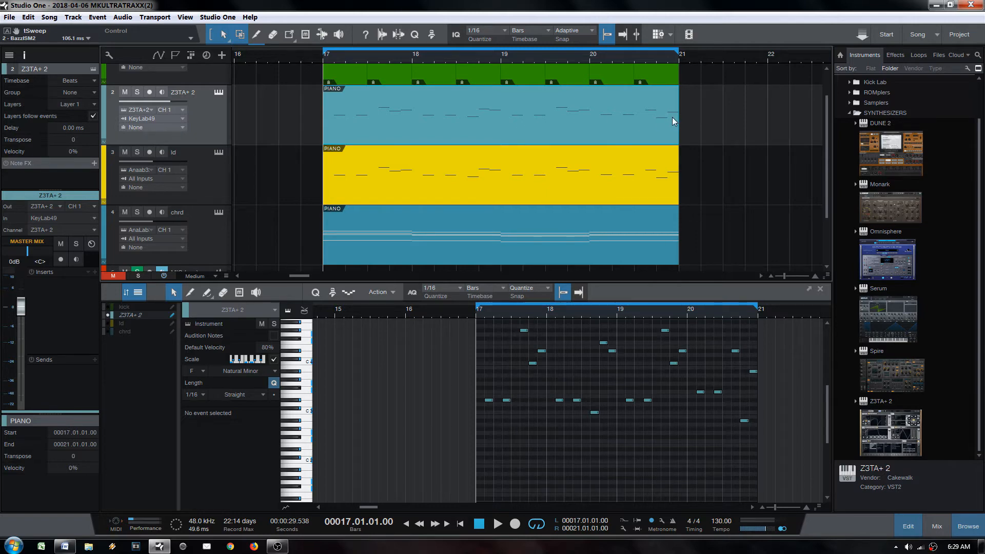
Step: Shorten the Z3TA+ 2 part to end at bar 18, audition it, then trim it to 17.3
{"action": "left_click_drag", "start_coordinate": [676, 114], "coordinate": [409, 107]}
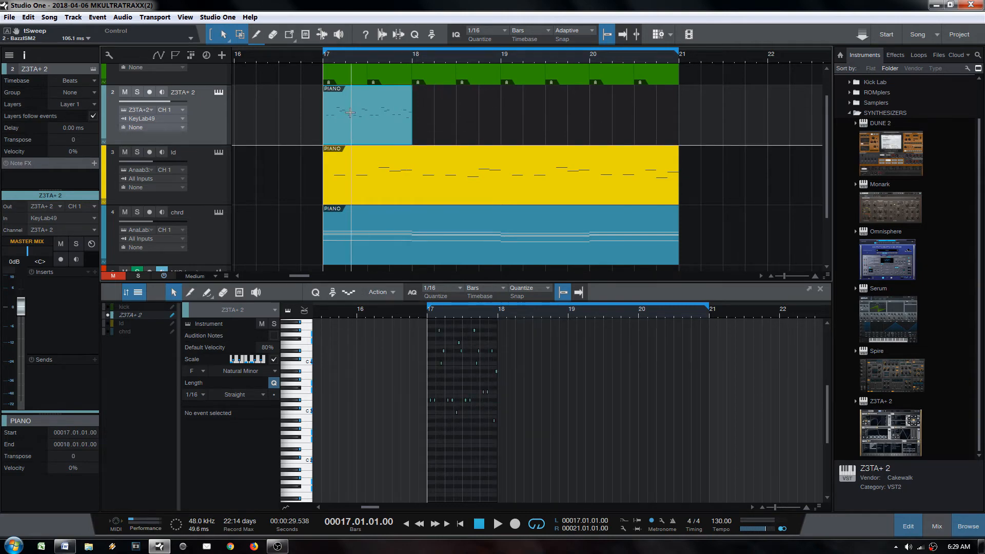
{"action": "left_click", "coordinate": [352, 59]}
{"action": "left_click_drag", "start_coordinate": [354, 61], "coordinate": [452, 45]}
{"action": "left_click", "coordinate": [400, 58]}
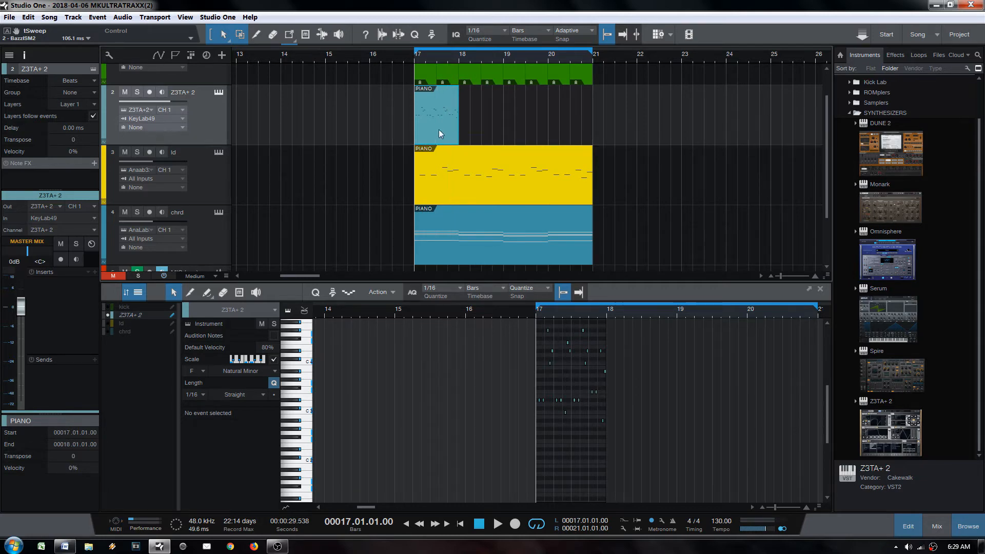
{"action": "key", "text": "space"}
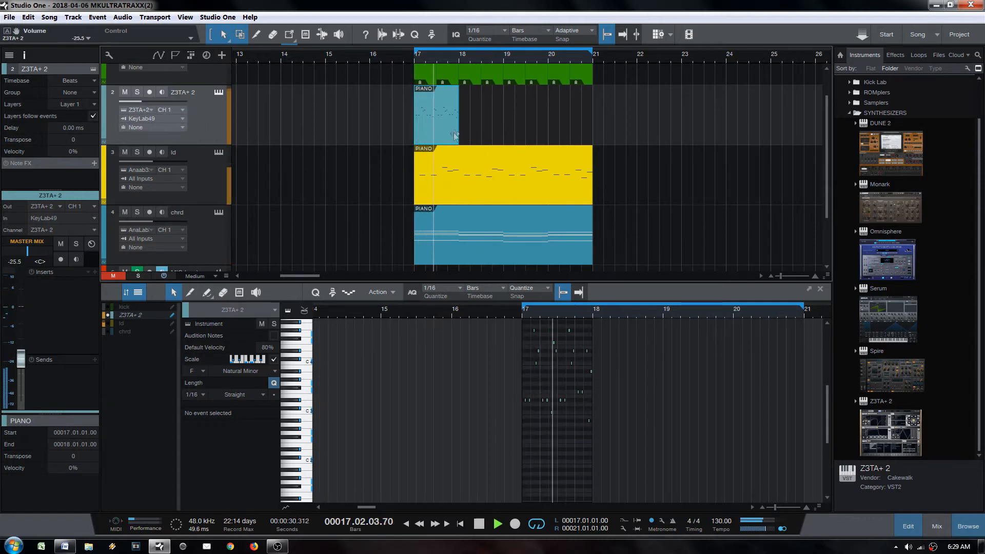
{"action": "key", "text": "space"}
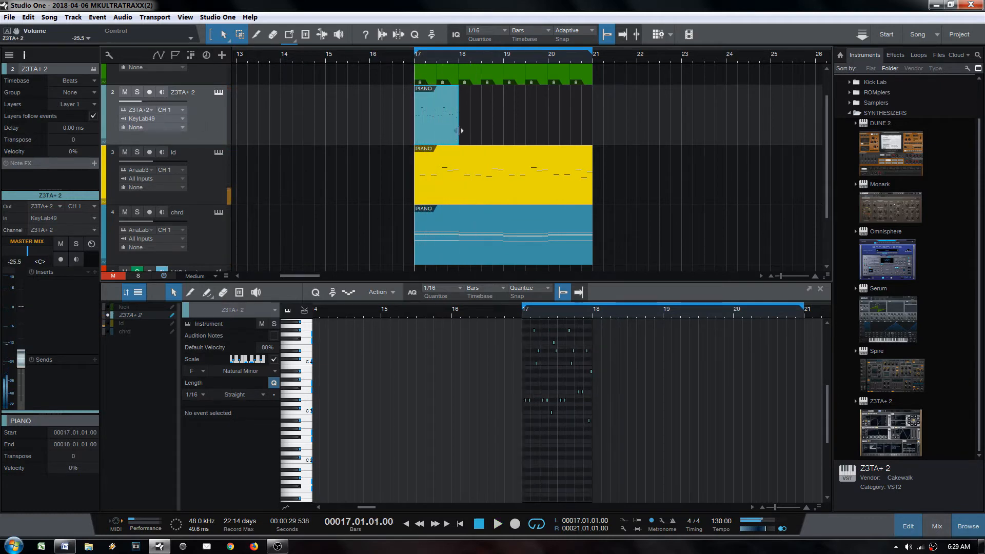
{"action": "key", "text": "space"}
{"action": "left_click_drag", "start_coordinate": [458, 126], "coordinate": [437, 129]}
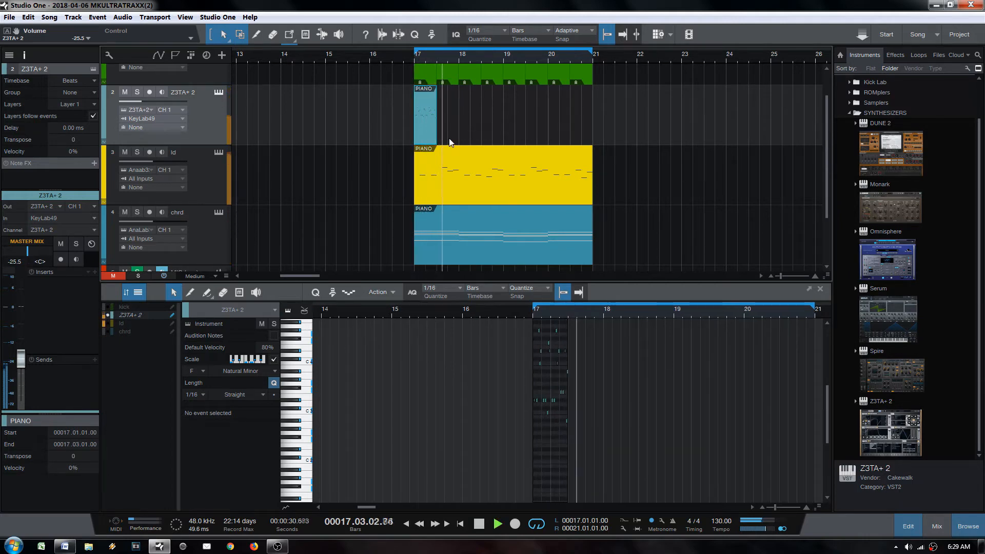
{"action": "key", "text": "space"}
Step: Solo the Z3TA+ 2 track and extend its part to end at bar 18
{"action": "scroll", "coordinate": [421, 58], "scroll_direction": "up", "scroll_amount": 5}
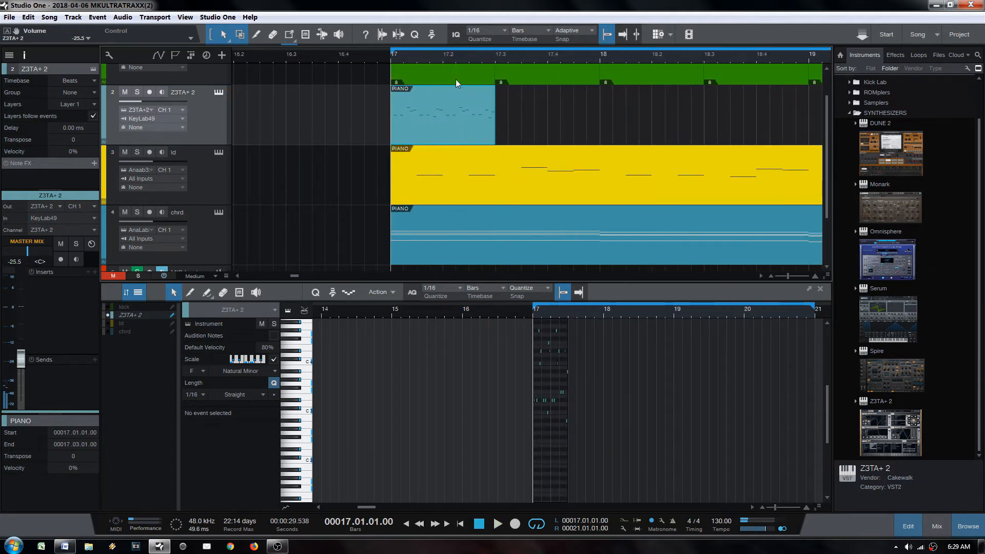
{"action": "left_click", "coordinate": [459, 59]}
{"action": "key", "text": "s"}
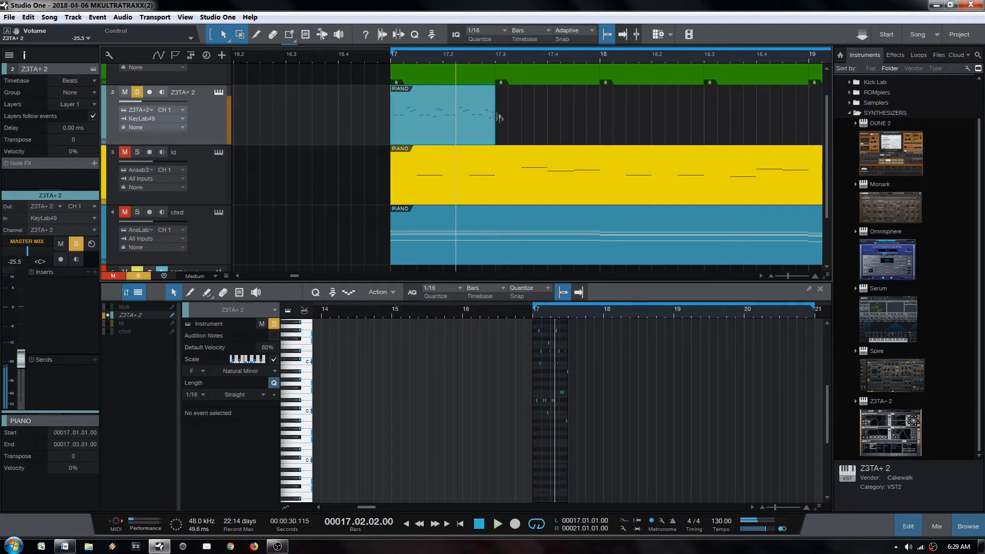
{"action": "left_click_drag", "start_coordinate": [499, 117], "coordinate": [599, 132]}
{"action": "key", "text": "space"}
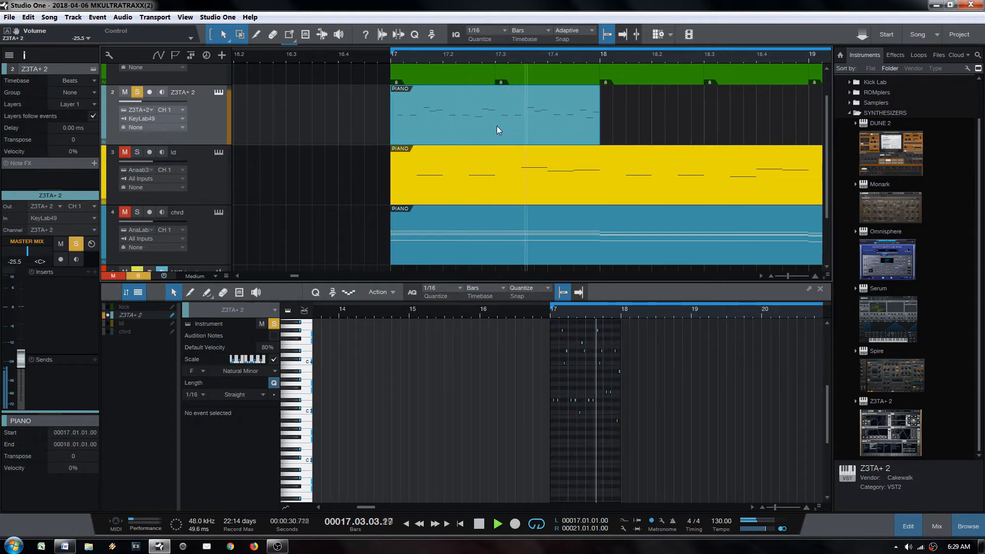
{"action": "key", "text": "space"}
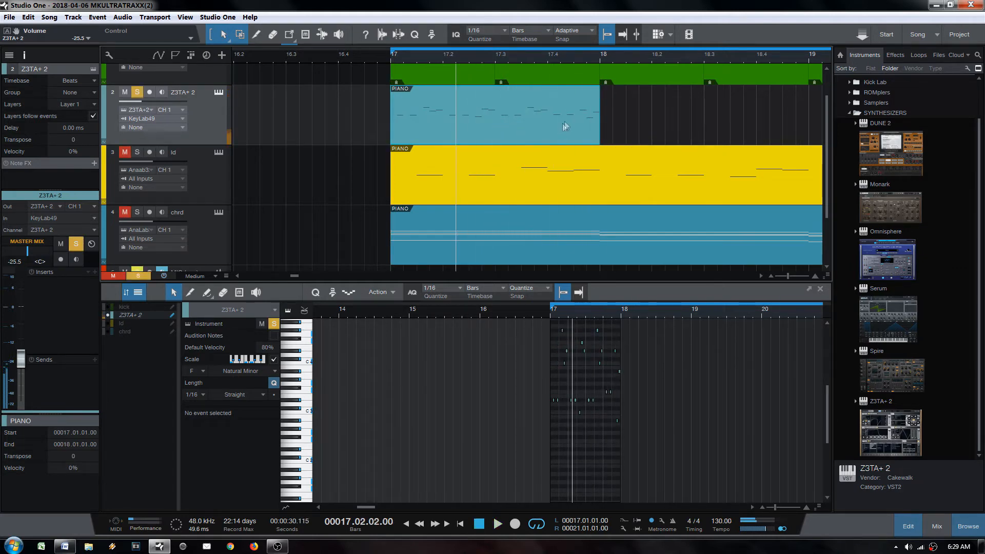
Step: Split the part at 17.3, erase the left half, and move the rest to start at bar 17
{"action": "key", "text": "3"}
{"action": "left_click", "coordinate": [498, 112]}
{"action": "key", "text": "4"}
{"action": "left_click", "coordinate": [485, 119]}
{"action": "key", "text": "1"}
{"action": "left_click_drag", "start_coordinate": [493, 124], "coordinate": [364, 140]}
{"action": "key", "text": "ctrl+z"}
{"action": "left_click_drag", "start_coordinate": [540, 132], "coordinate": [596, 127]}
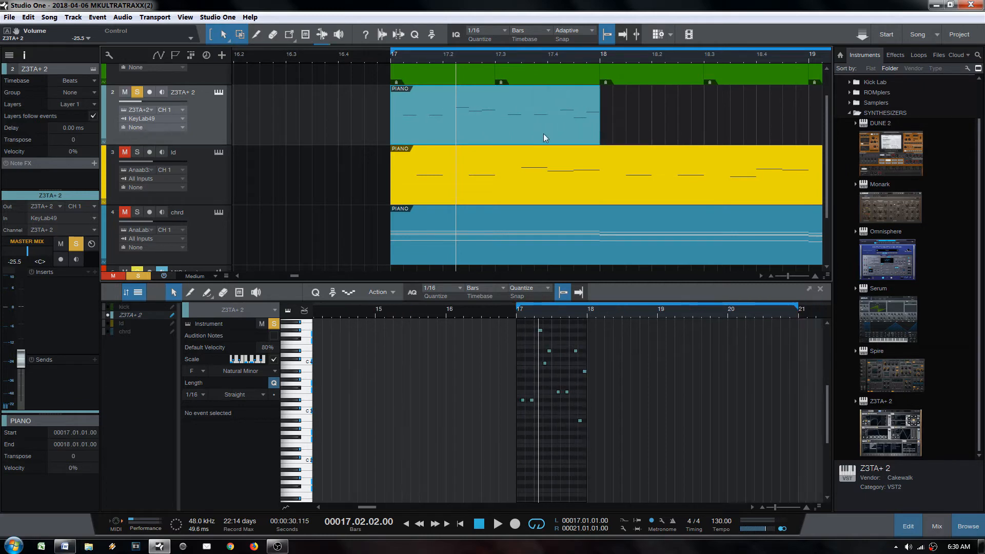
{"action": "key", "text": "space"}
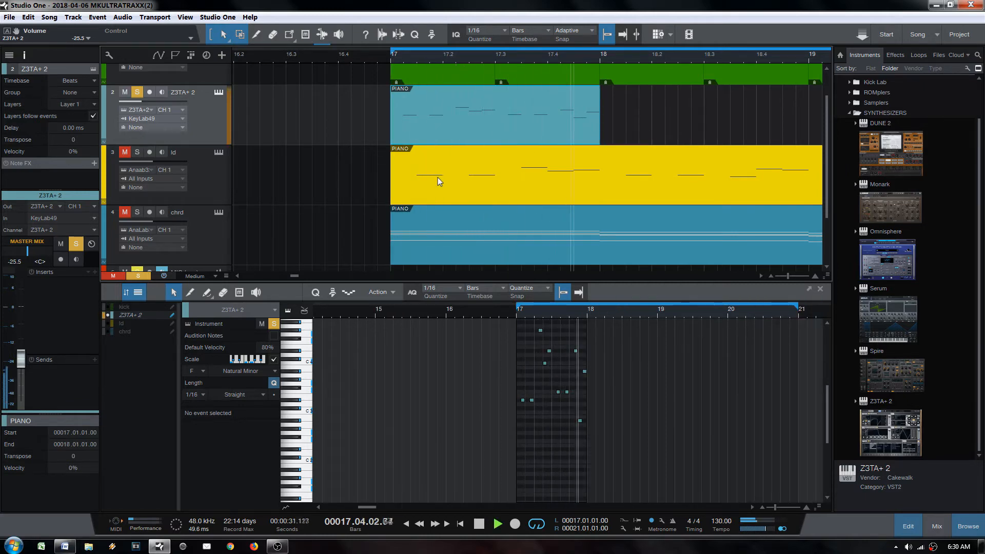
{"action": "key", "text": "space"}
{"action": "key", "text": "space"}
{"action": "key", "text": "space"}
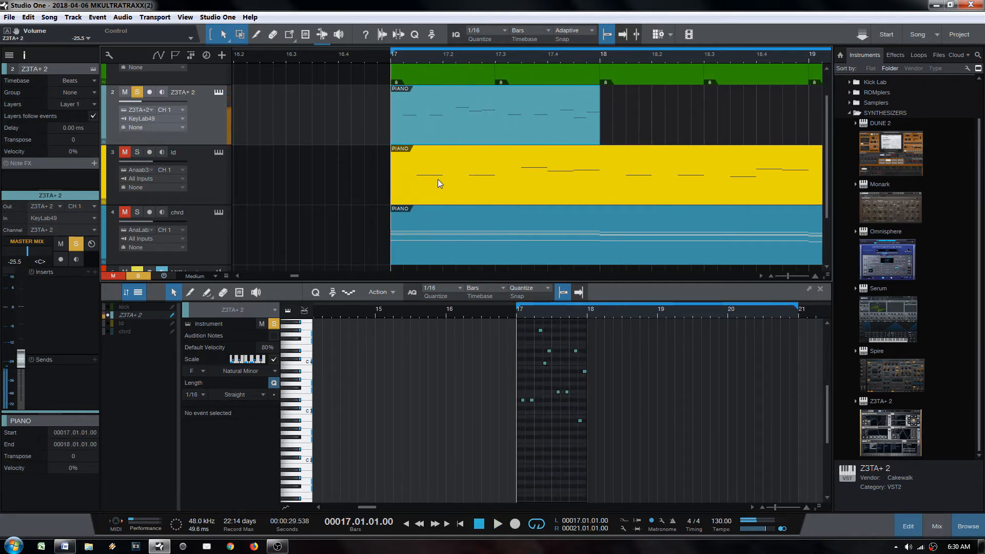
Step: Open the Z3TA+ 2 part in the note editor and audition its pattern
{"action": "double_click", "coordinate": [482, 135]}
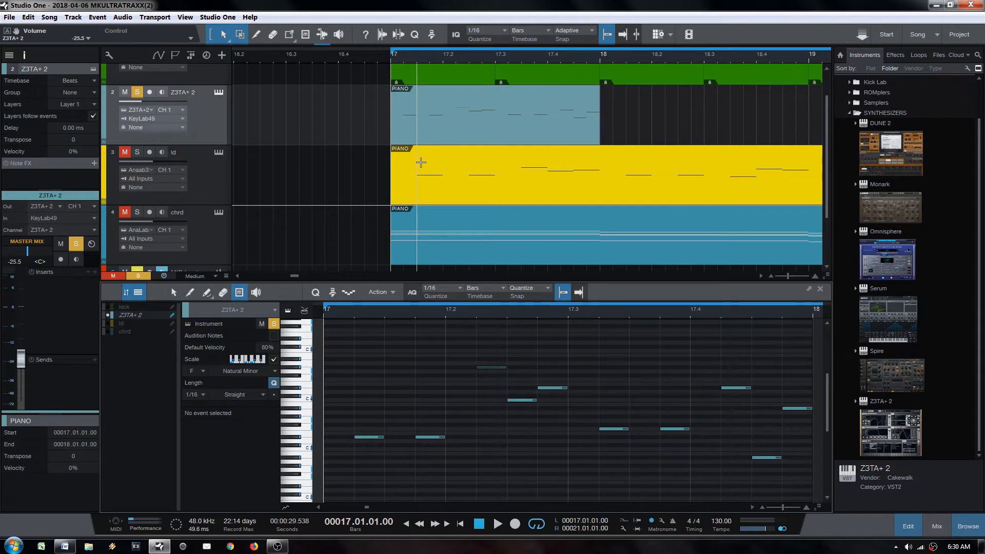
{"action": "double_click", "coordinate": [430, 138]}
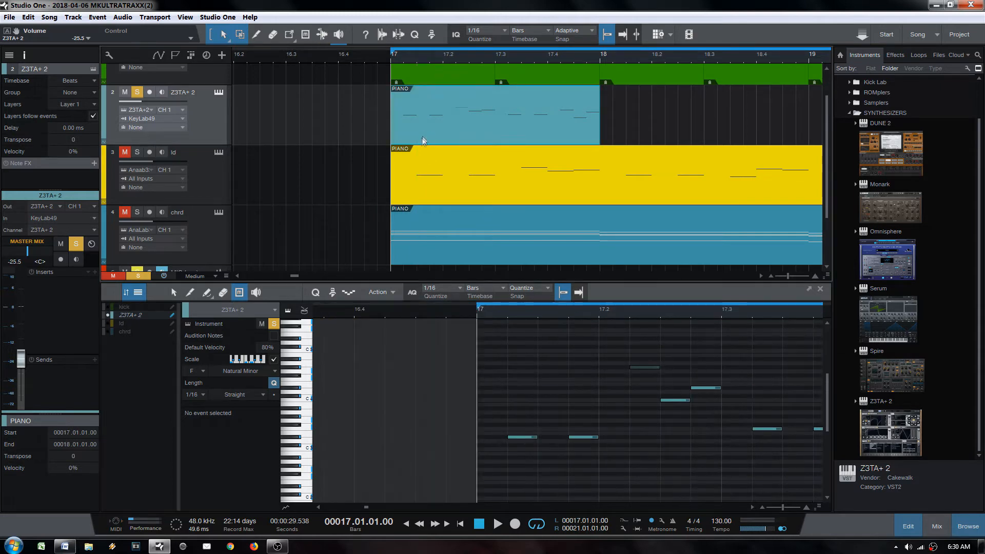
{"action": "double_click", "coordinate": [421, 141]}
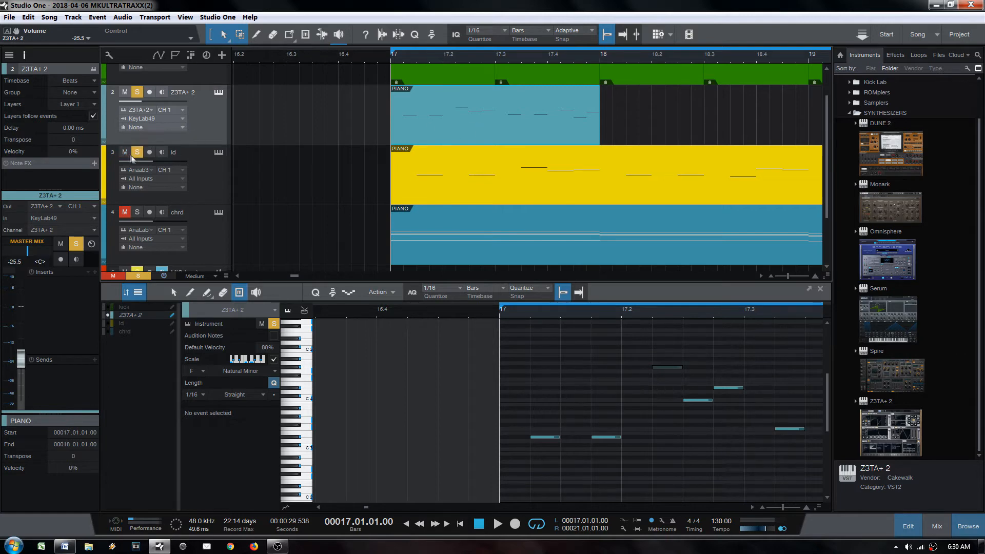
{"action": "key", "text": "space"}
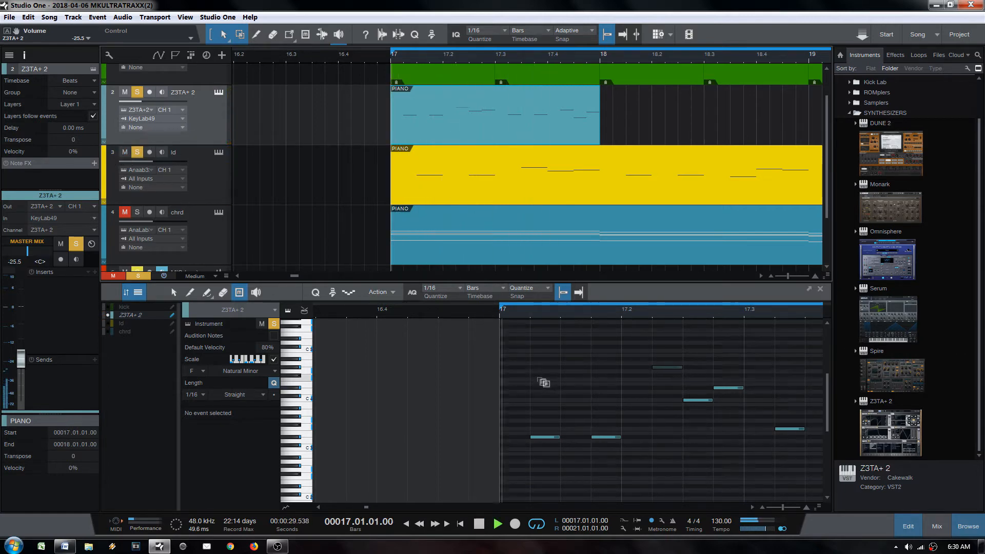
{"action": "key", "text": "space"}
{"action": "key", "text": "space"}
{"action": "key", "text": "space"}
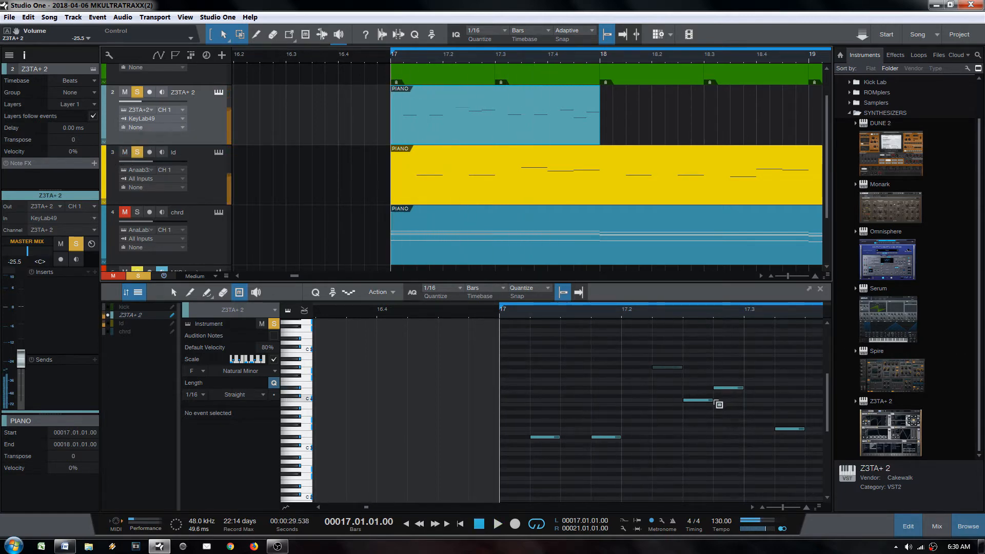
{"action": "key", "text": "space"}
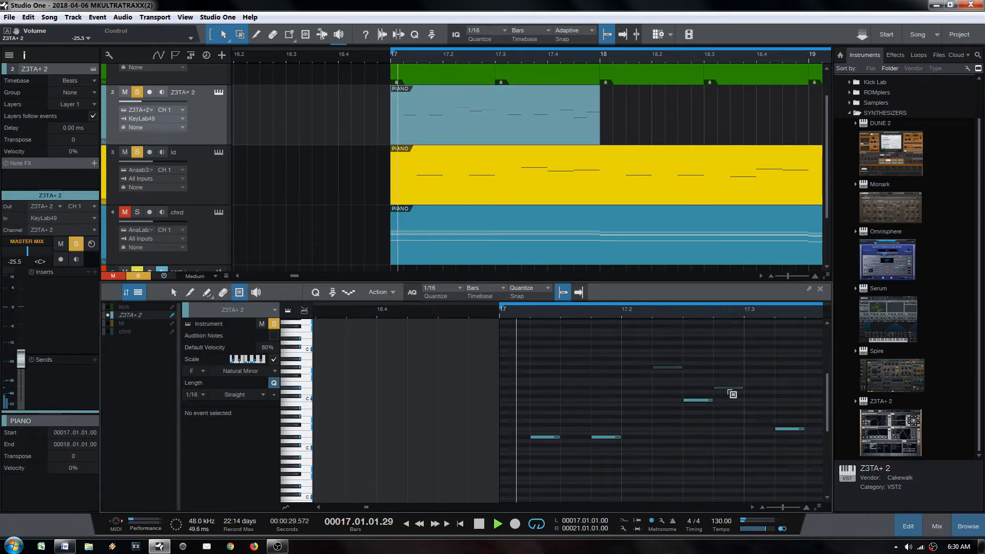
Step: Drop the C4 note at 17.2.3 an octave down to C3
{"action": "key", "text": "space"}
{"action": "key", "text": "1"}
{"action": "left_click", "coordinate": [694, 399]}
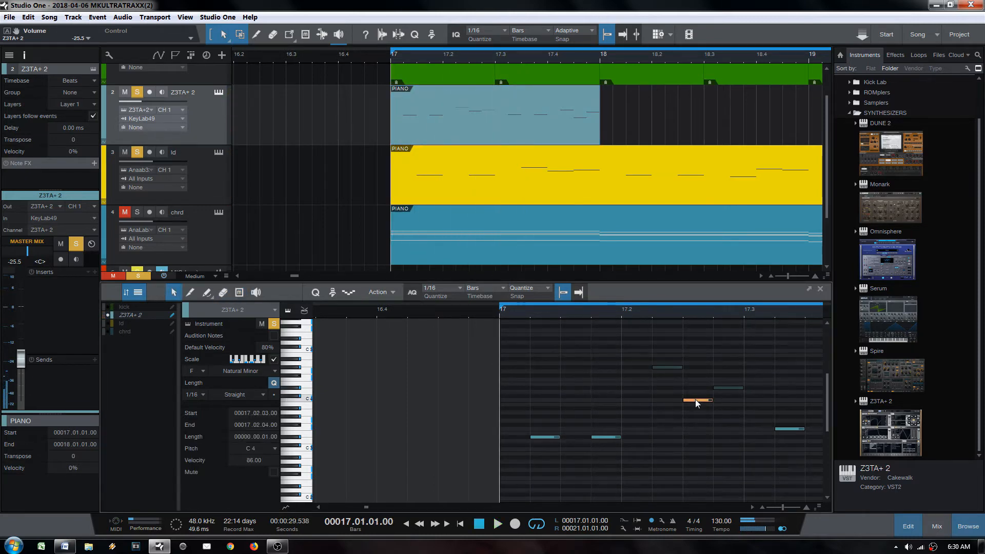
{"action": "key", "text": "shift+Down"}
{"action": "key", "text": "space"}
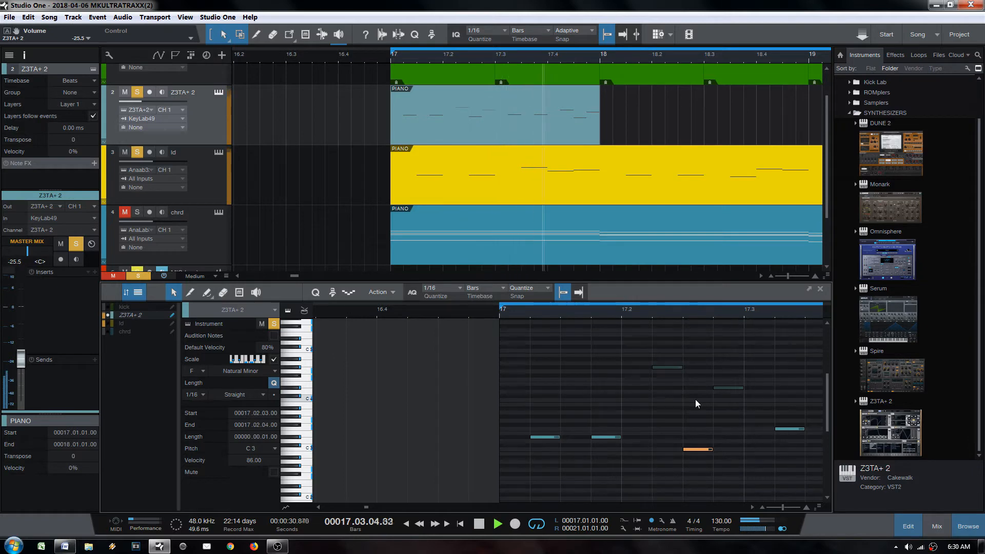
{"action": "key", "text": "space"}
{"action": "left_click_drag", "start_coordinate": [772, 309], "coordinate": [639, 314]}
{"action": "key", "text": "space"}
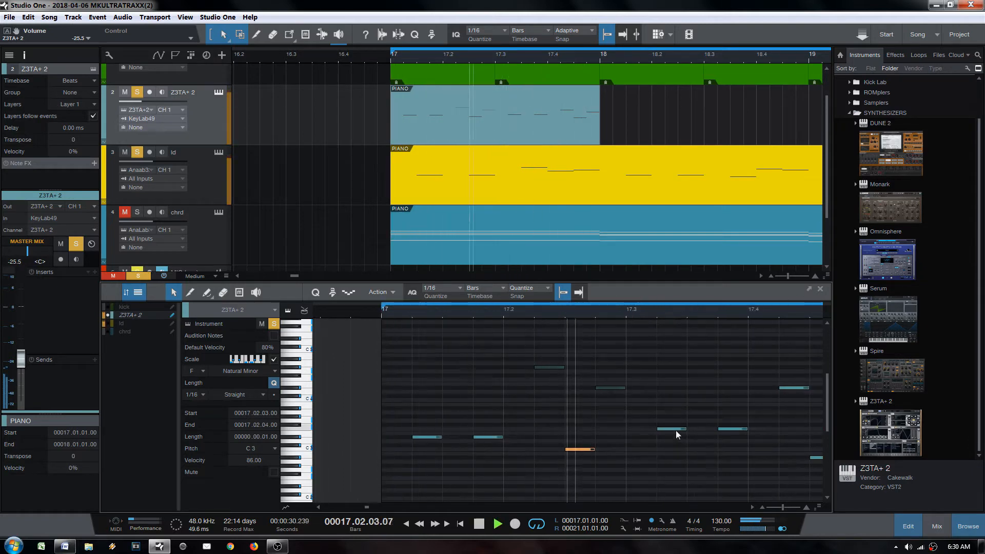
{"action": "key", "text": "space"}
Step: Move the F3 note one sixteenth later to 17.3.3 and audition the change
{"action": "left_click_drag", "start_coordinate": [673, 428], "coordinate": [716, 431]}
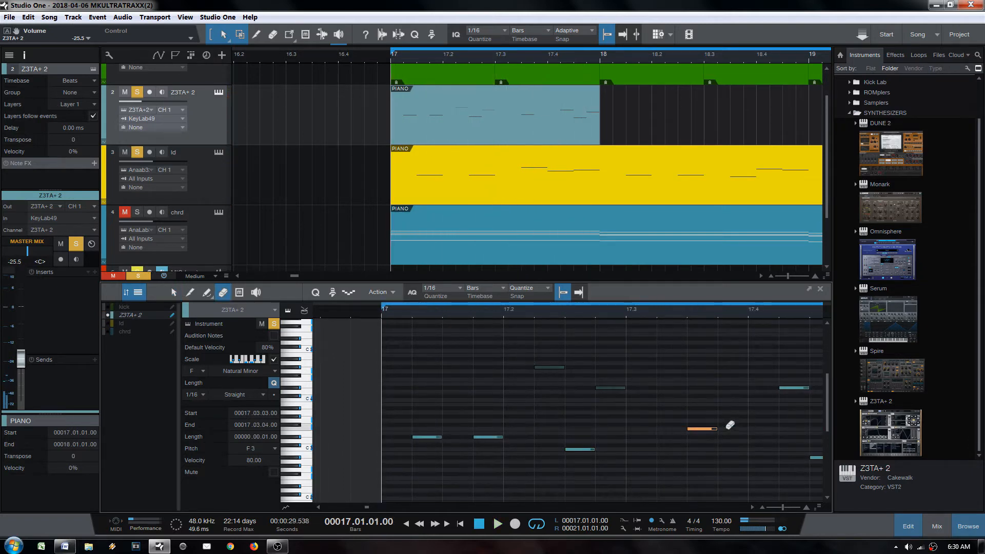
{"action": "key", "text": "1"}
{"action": "key", "text": "space"}
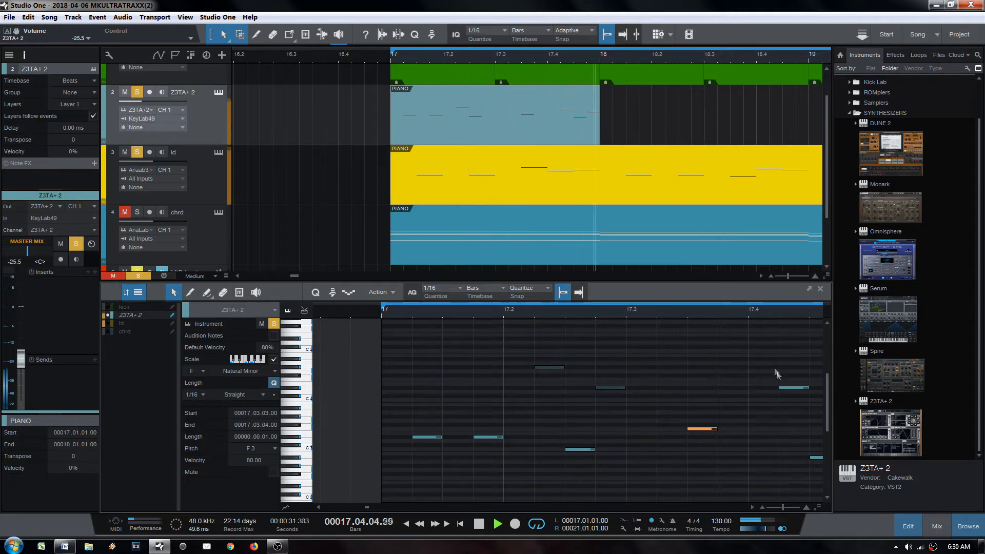
{"action": "left_click_drag", "start_coordinate": [791, 312], "coordinate": [691, 402]}
{"action": "key", "text": "space"}
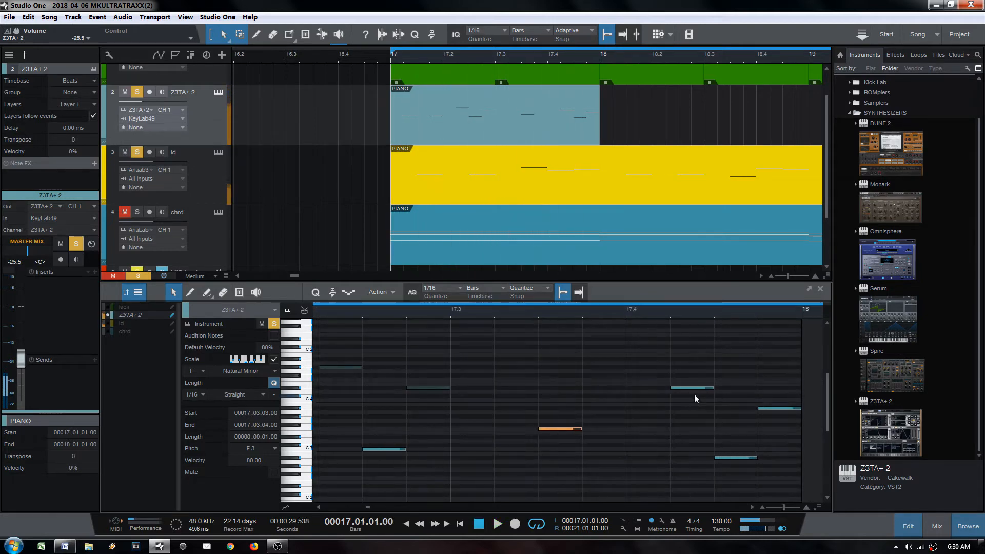
Step: Delete the high note in beat 17.4 and the last note before bar 18
{"action": "key", "text": "s"}
{"action": "key", "text": "m"}
{"action": "key", "text": "m"}
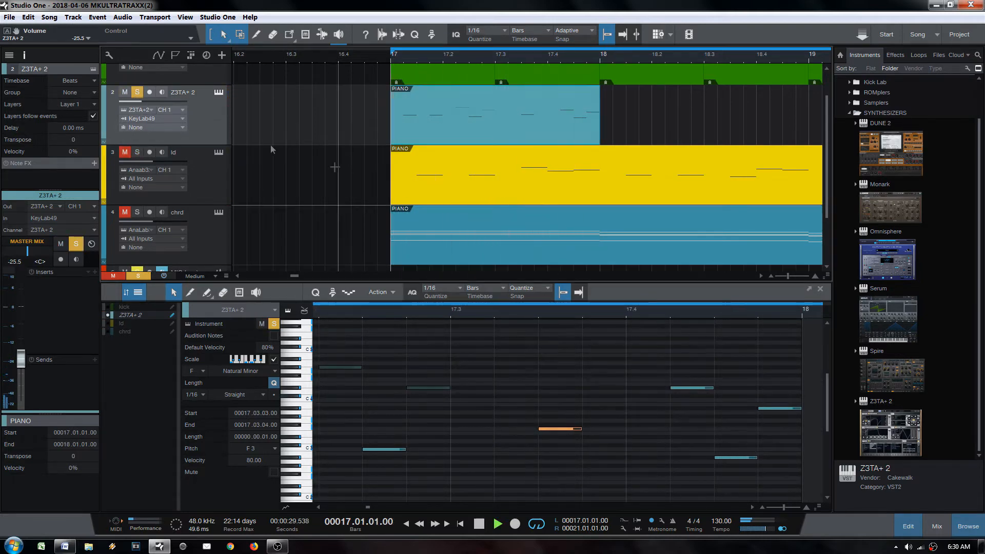
{"action": "key", "text": "s"}
{"action": "key", "text": "space"}
{"action": "key", "text": "space"}
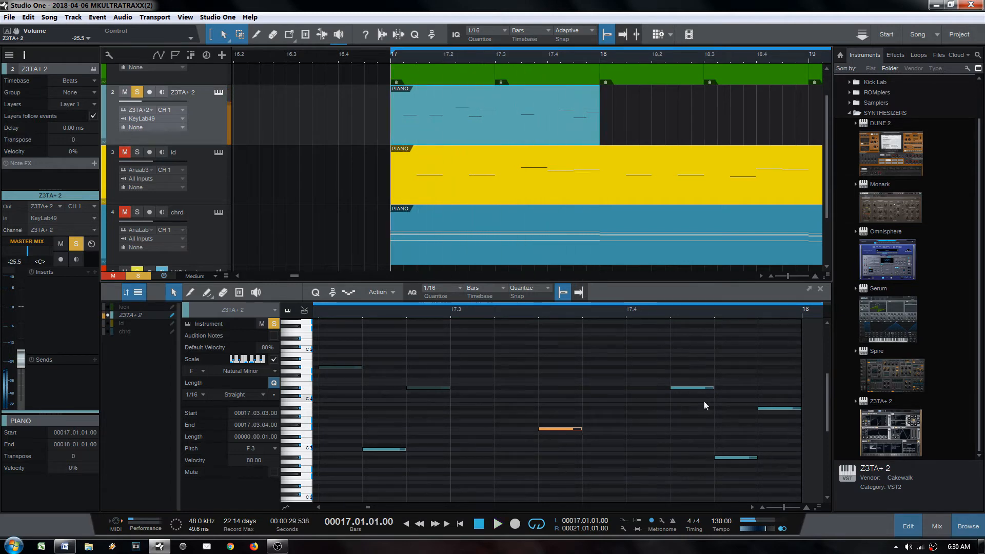
{"action": "key", "text": "space"}
{"action": "double_click", "coordinate": [701, 388]}
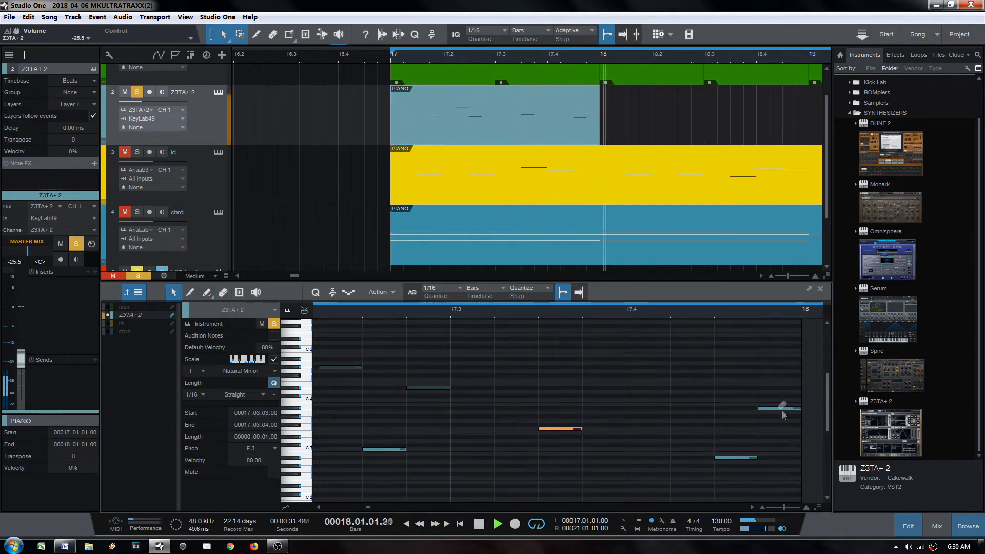
{"action": "double_click", "coordinate": [781, 409]}
{"action": "scroll", "coordinate": [618, 314], "scroll_direction": "down", "scroll_amount": 5}
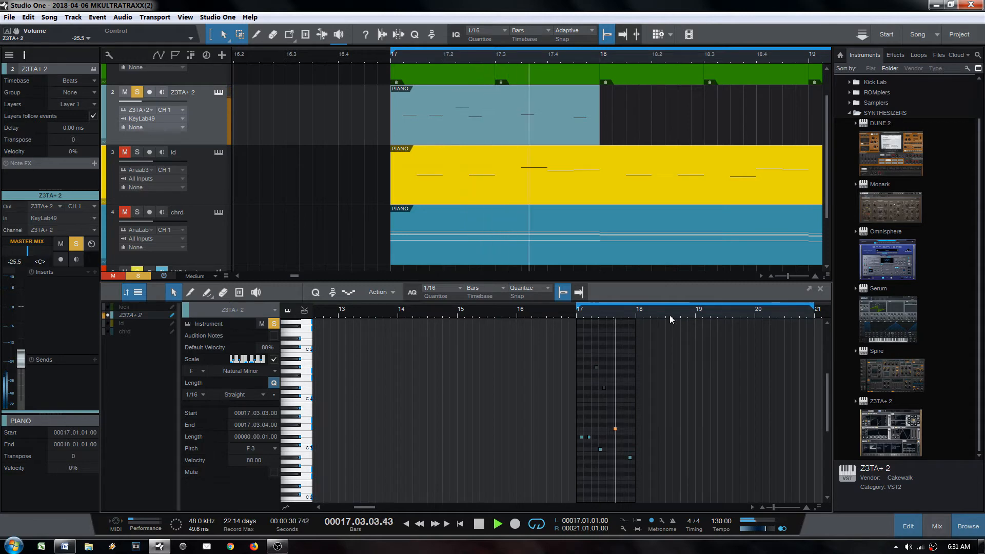
Step: Unsolo the Z3TA+ 2 track, raise its volume to -20.1, and briefly open its synth window
{"action": "key", "text": "space"}
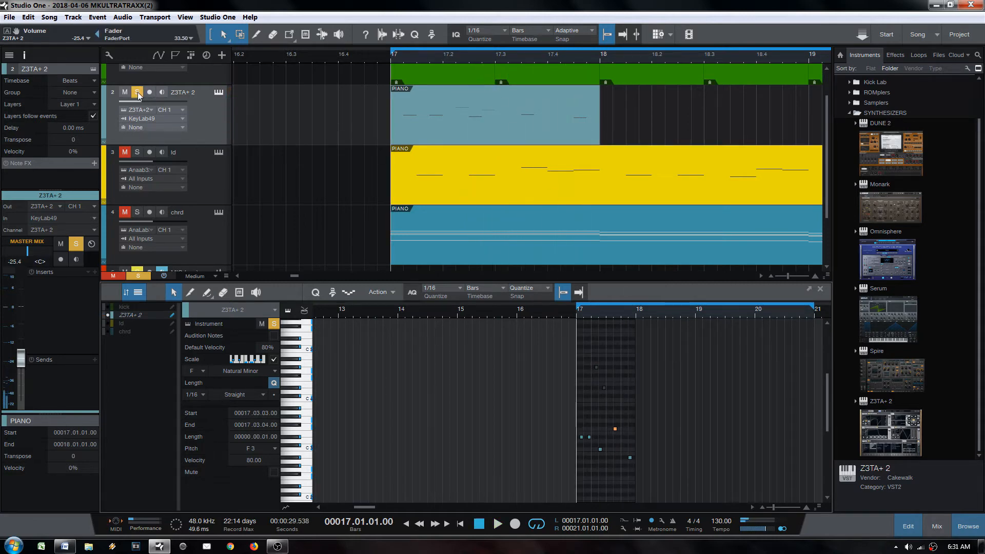
{"action": "left_click", "coordinate": [138, 94]}
{"action": "left_click_drag", "start_coordinate": [139, 105], "coordinate": [145, 103]}
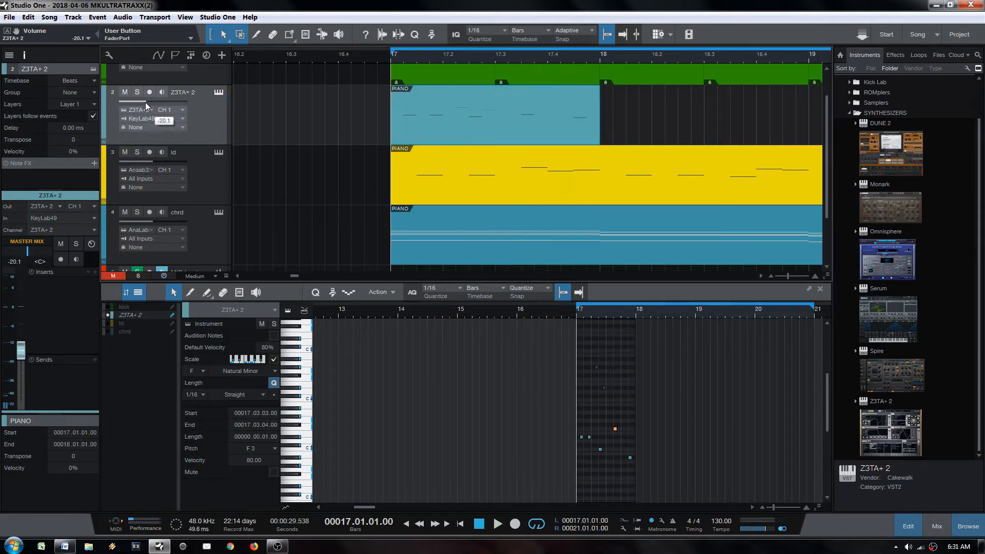
{"action": "left_click", "coordinate": [219, 93]}
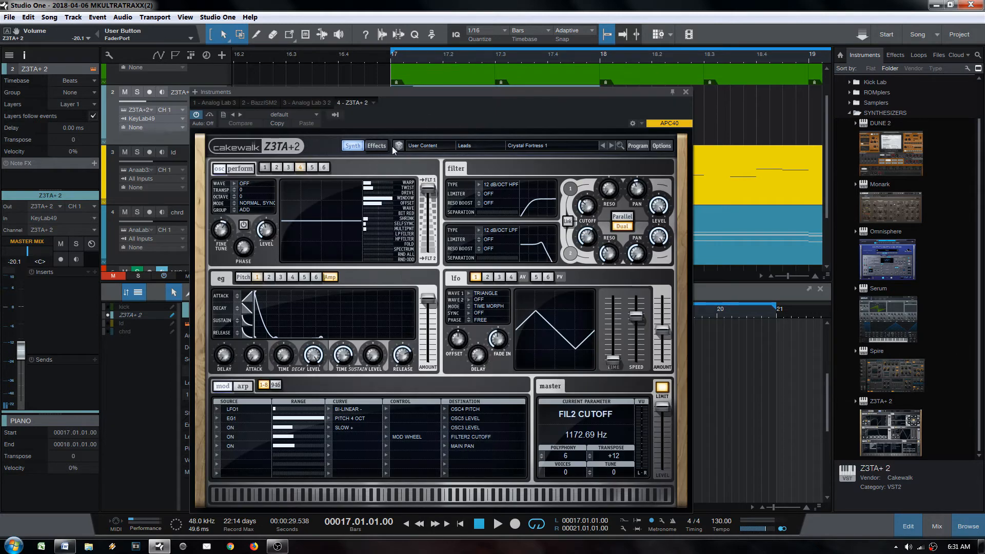
{"action": "left_click", "coordinate": [685, 92]}
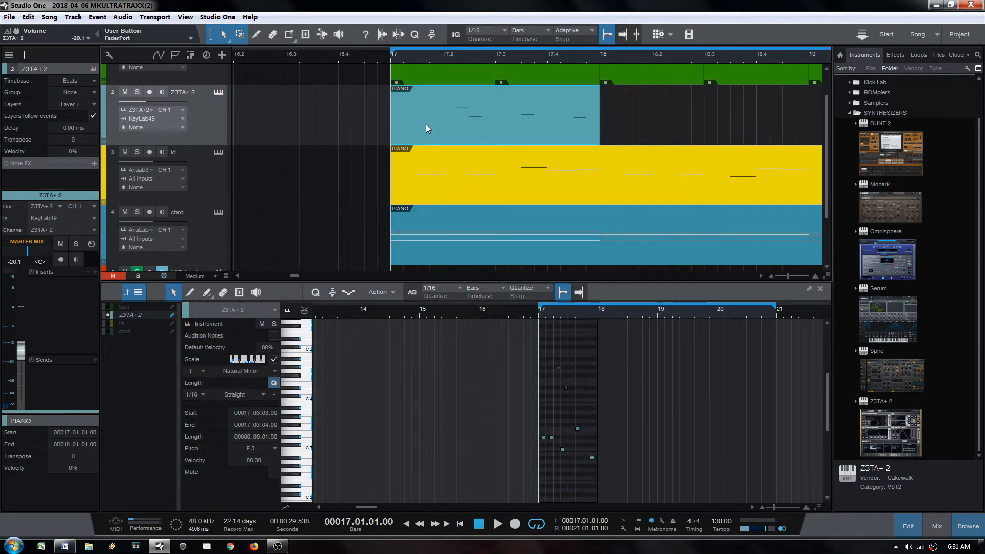
{"action": "left_click_drag", "start_coordinate": [457, 58], "coordinate": [390, 31]}
Step: Repeat the Z3TA+ 2 part across bars 17–20 and raise its volume to about -23.5 dB
{"action": "key", "text": "shift+d"}
{"action": "key", "text": "shift+d"}
{"action": "key", "text": "shift+d"}
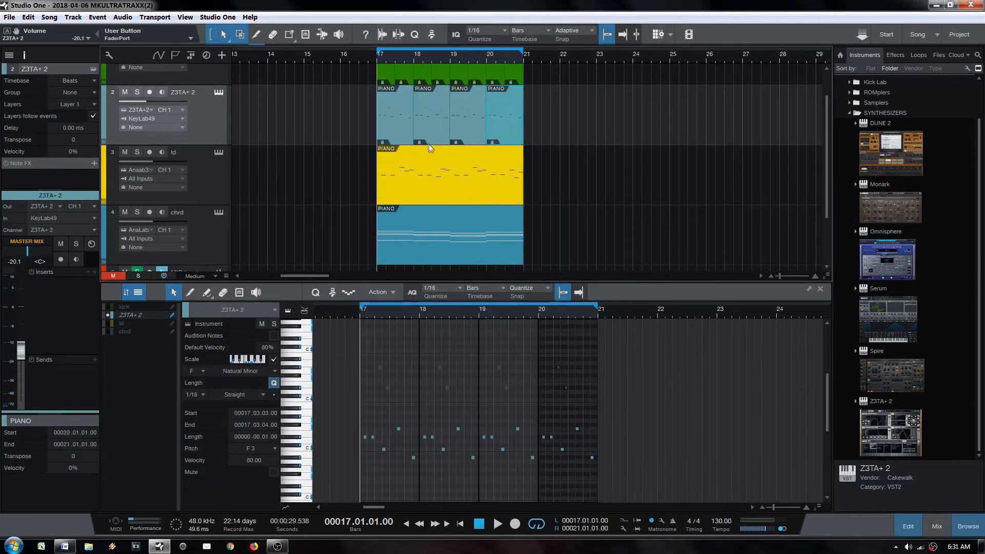
{"action": "left_click", "coordinate": [395, 135]}
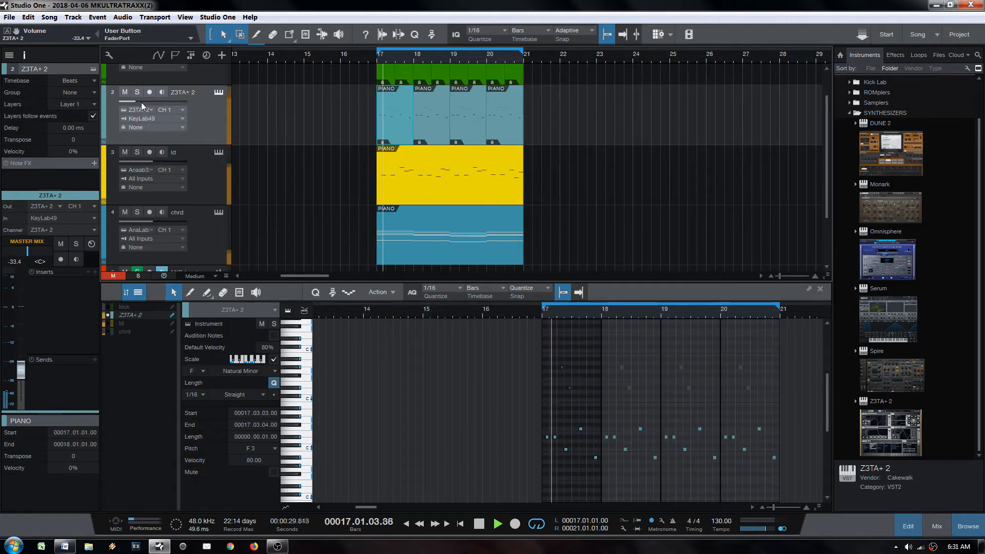
{"action": "key", "text": "space"}
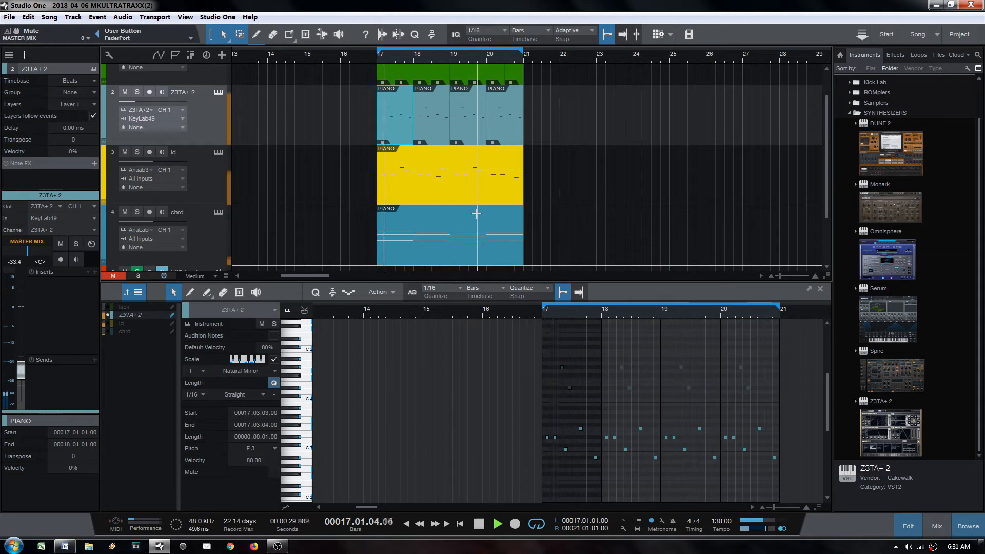
{"action": "left_click_drag", "start_coordinate": [142, 103], "coordinate": [146, 102]}
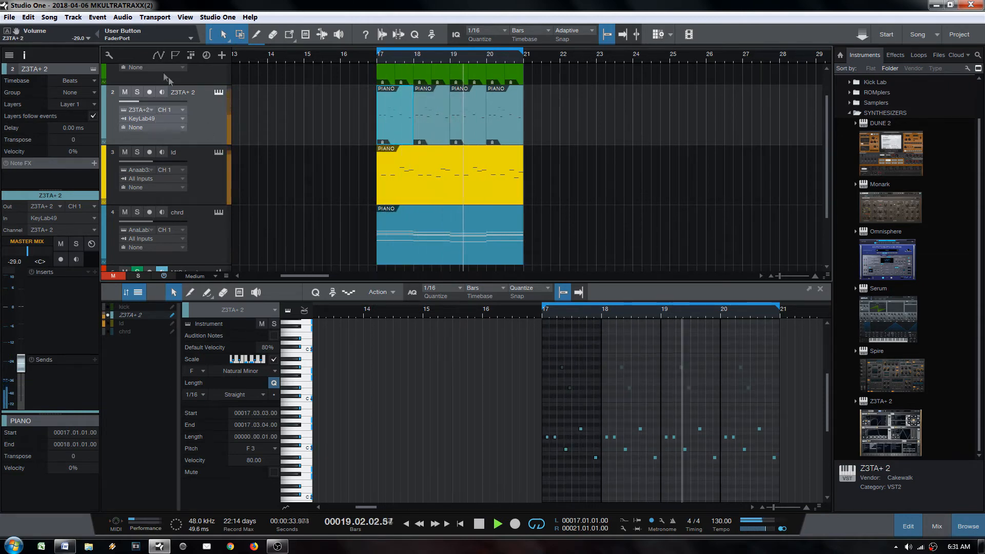
{"action": "left_click_drag", "start_coordinate": [143, 101], "coordinate": [149, 101]}
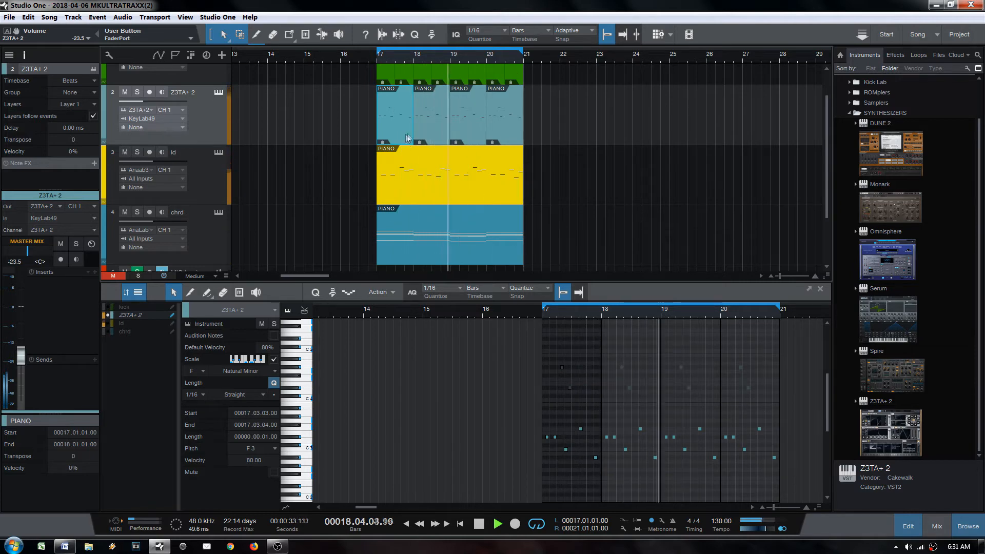
Step: Merge the bar 17–18 clips, erase bars 19–20, duplicate the merged clip at bar 19, and colour it purple
{"action": "left_click", "coordinate": [424, 133], "text": "shift"}
{"action": "key", "text": "g"}
{"action": "key", "text": "4"}
{"action": "left_click_drag", "start_coordinate": [466, 119], "coordinate": [499, 118]}
{"action": "key", "text": "1"}
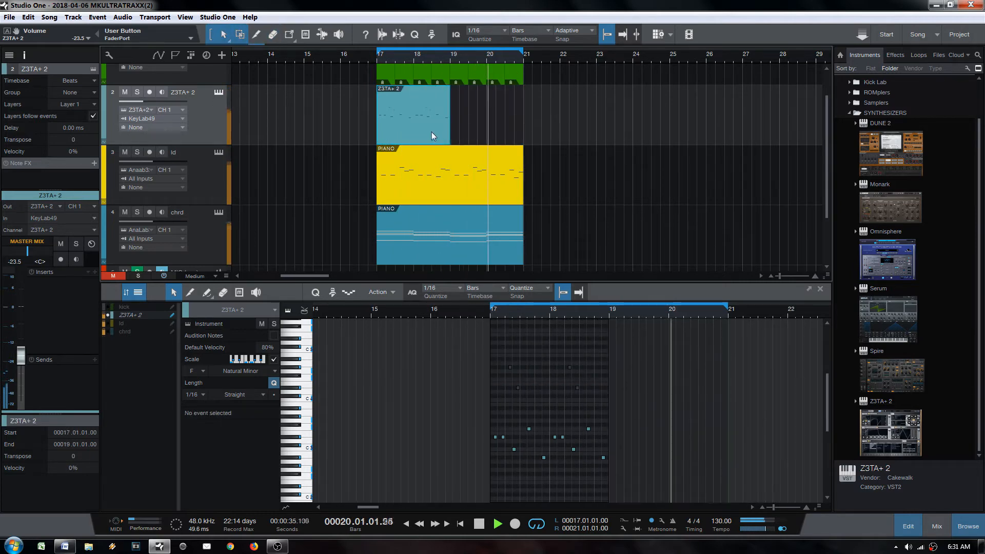
{"action": "key", "text": "shift+d"}
{"action": "right_click", "coordinate": [472, 126]}
{"action": "left_click", "coordinate": [479, 129]}
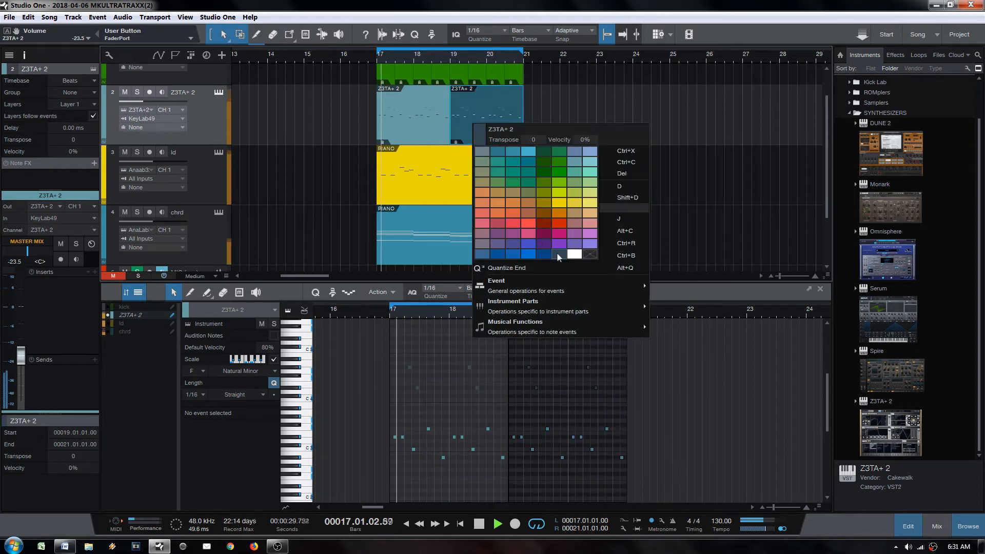
{"action": "left_click", "coordinate": [566, 169]}
Step: Toggle mutes on the opening notes of the bar-17 clip with the Mute tool
{"action": "left_click", "coordinate": [418, 134]}
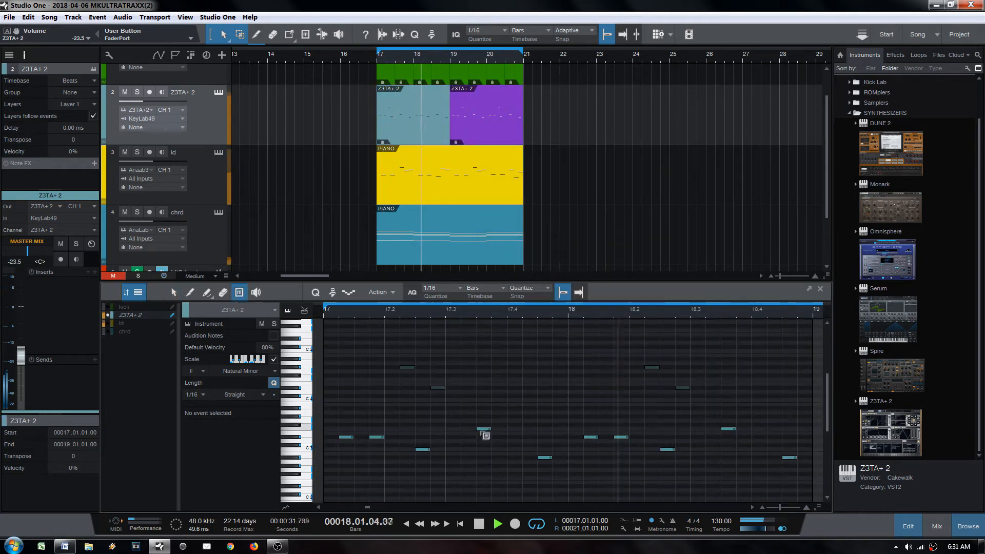
{"action": "key", "text": "6"}
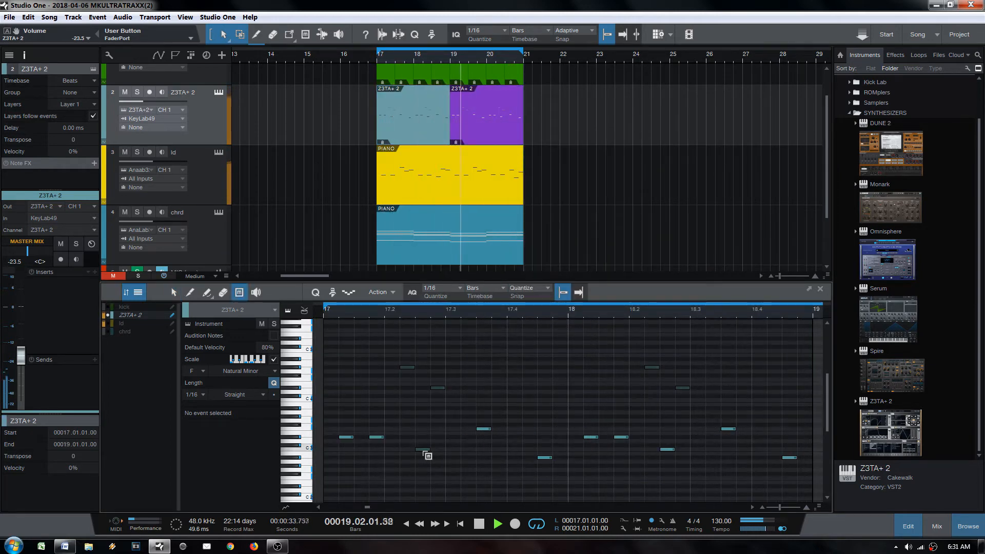
{"action": "left_click", "coordinate": [423, 450]}
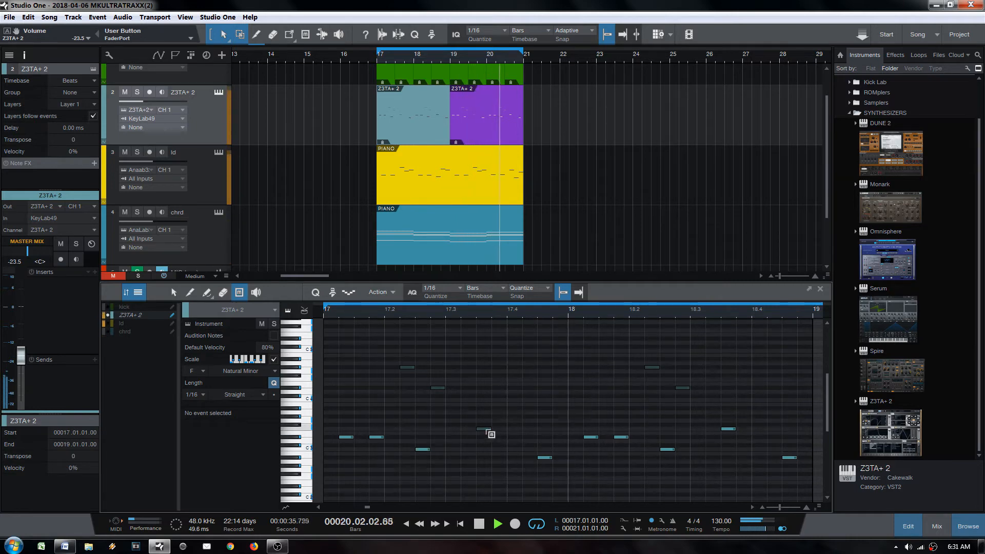
{"action": "left_click", "coordinate": [379, 440]}
{"action": "left_click", "coordinate": [345, 438]}
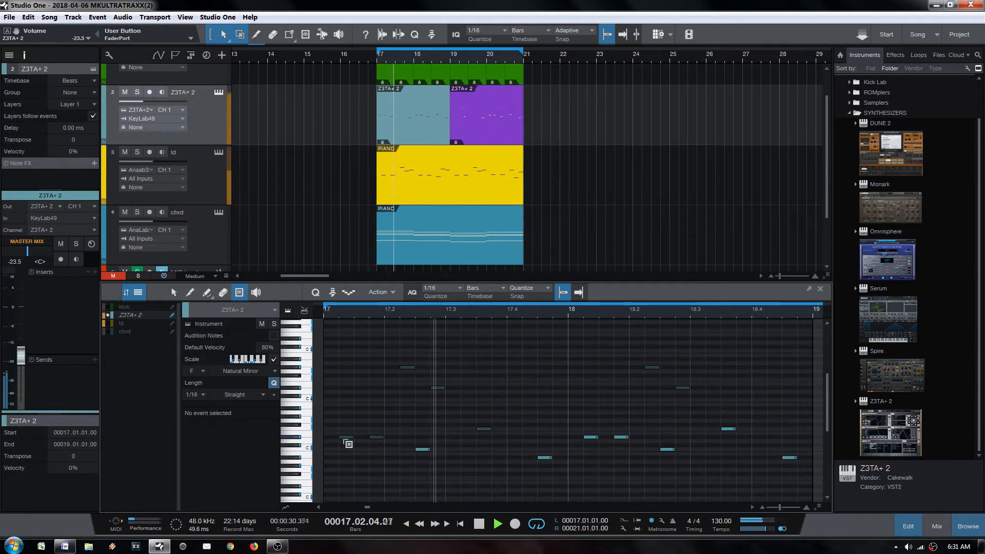
{"action": "left_click", "coordinate": [348, 439]}
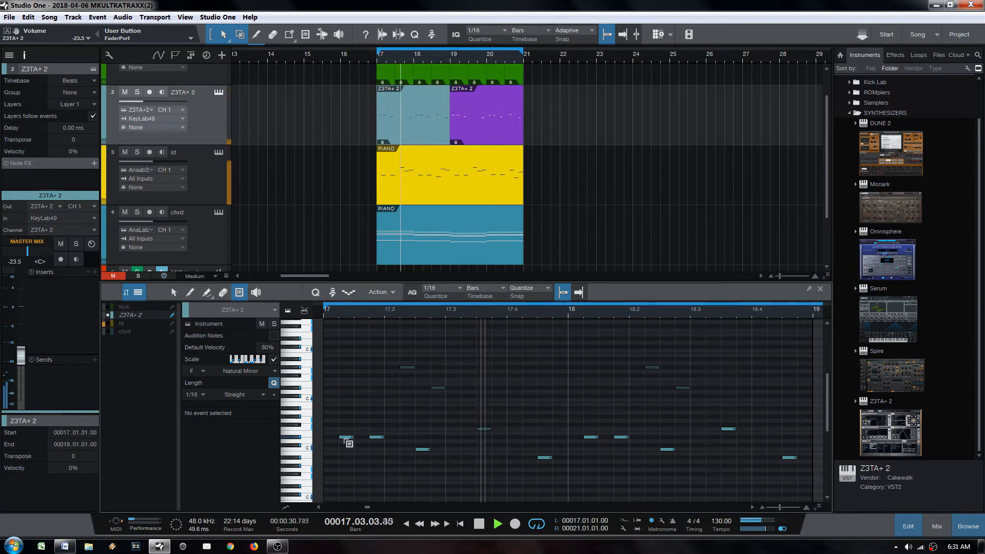
Step: Shift the D#3 note one sixteenth later and mute the note following it
{"action": "key", "text": "space"}
{"action": "key", "text": "1"}
{"action": "left_click_drag", "start_coordinate": [348, 439], "coordinate": [363, 438]}
{"action": "key", "text": "space"}
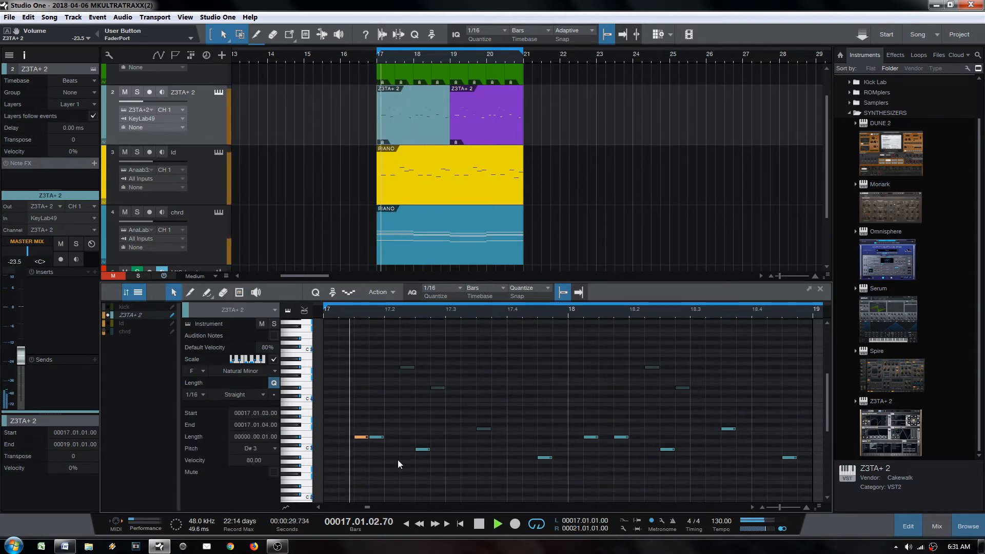
{"action": "key", "text": "6"}
{"action": "left_click", "coordinate": [379, 438]}
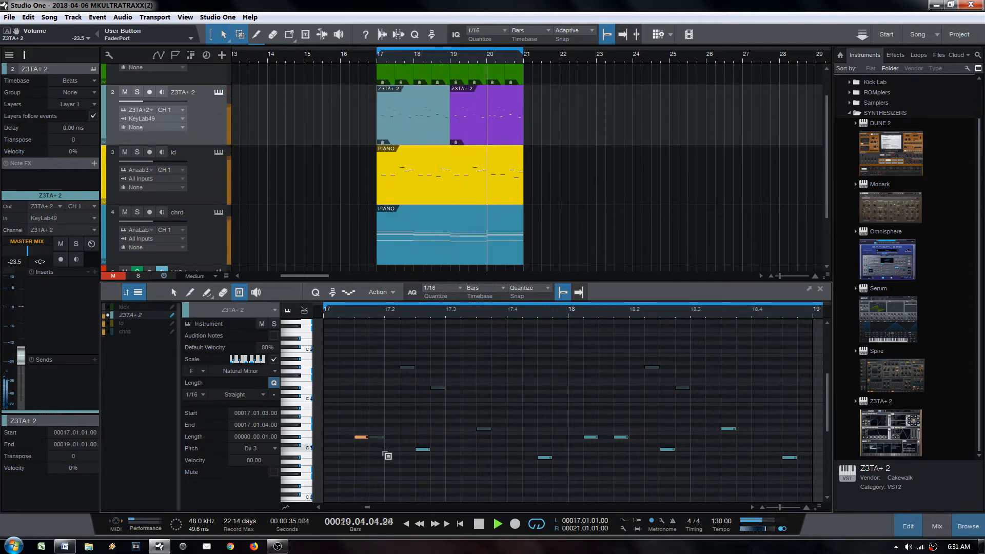
Step: Delete and restore the bar-19 clip, then raise its closing note at 20.4.3 to D#3
{"action": "key", "text": "4"}
{"action": "left_click", "coordinate": [472, 134]}
{"action": "key", "text": "ctrl+z"}
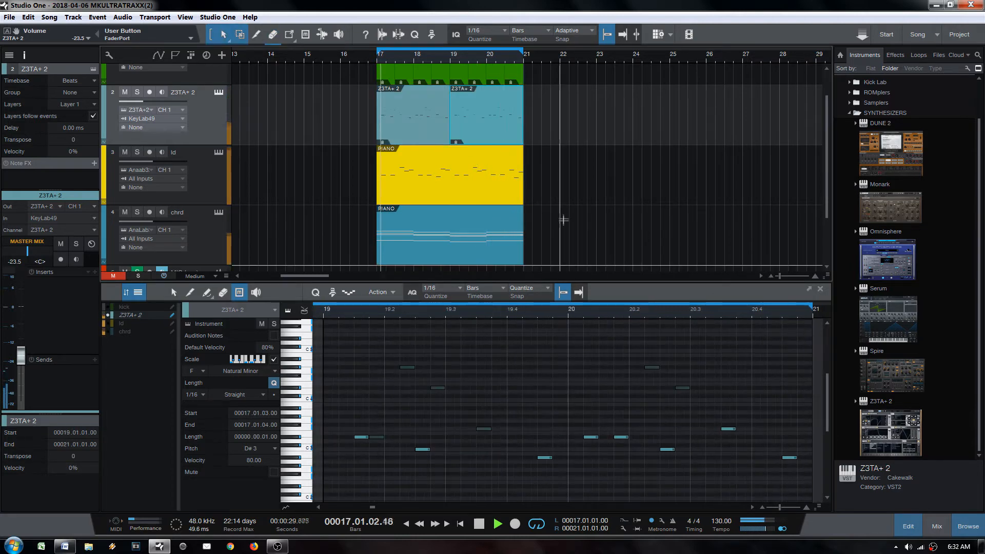
{"action": "key", "text": "1"}
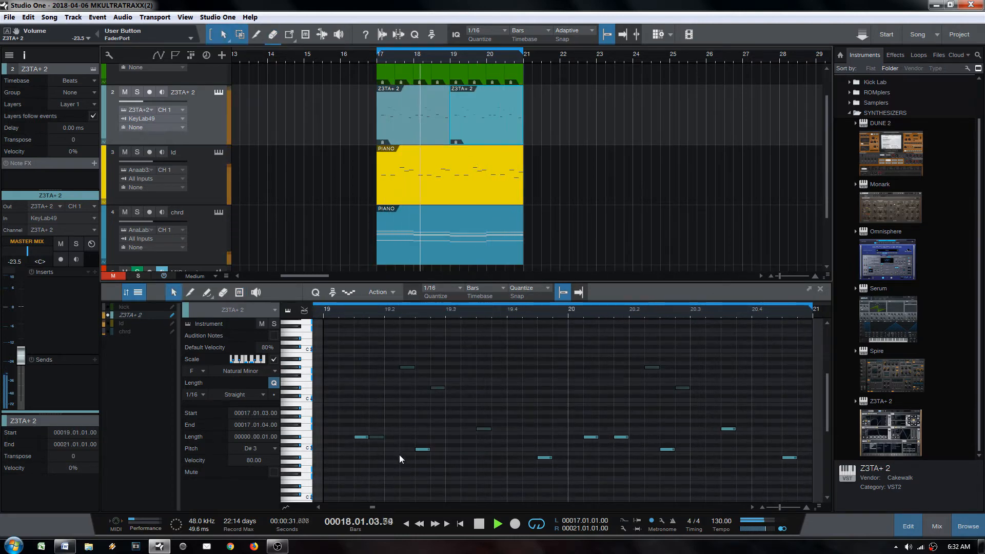
{"action": "key", "text": "8"}
{"action": "key", "text": "6"}
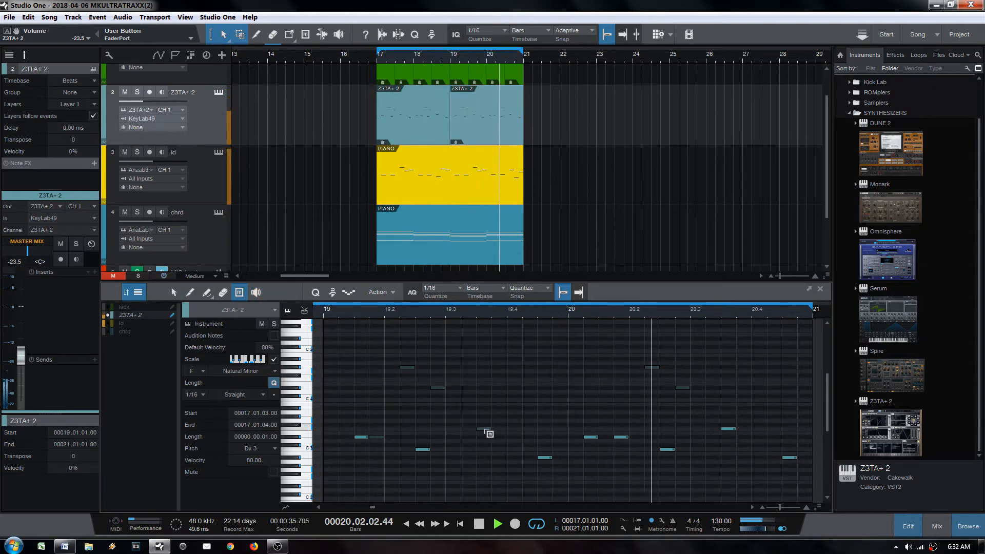
{"action": "key", "text": "4"}
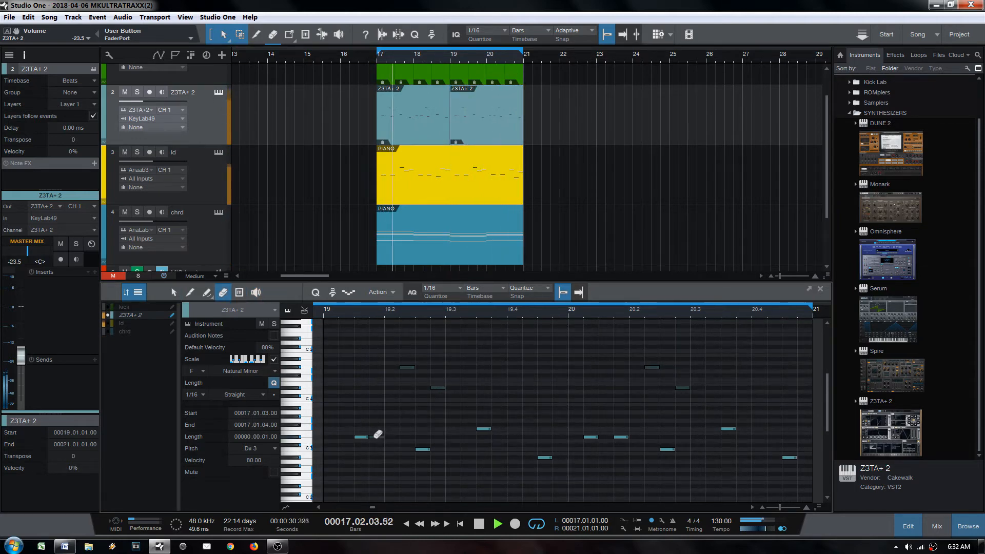
{"action": "key", "text": "1"}
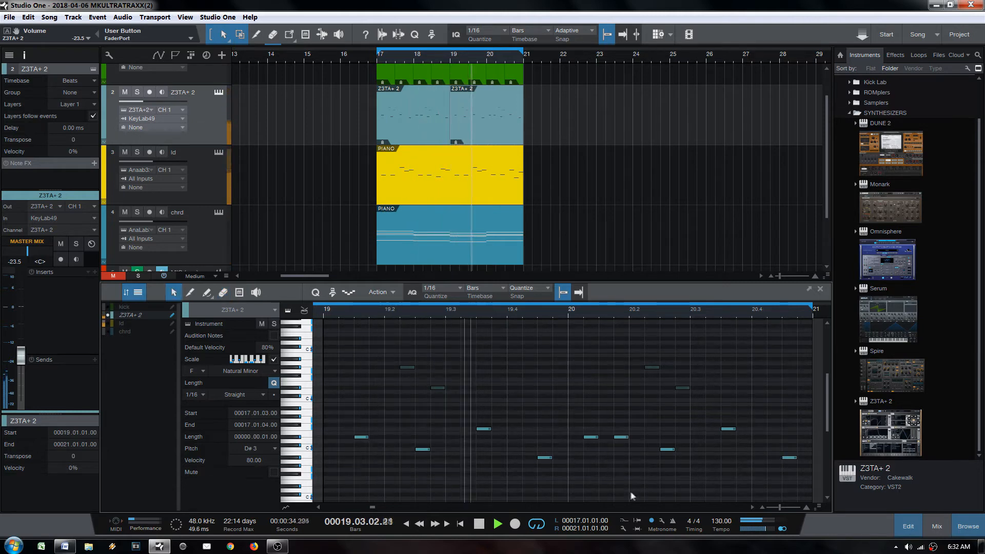
{"action": "mouse_move", "coordinate": [790, 457]}
{"action": "left_mouse_down"}
{"action": "mouse_move", "coordinate": [790, 416]}
{"action": "mouse_move", "coordinate": [790, 442]}
{"action": "left_mouse_up"}
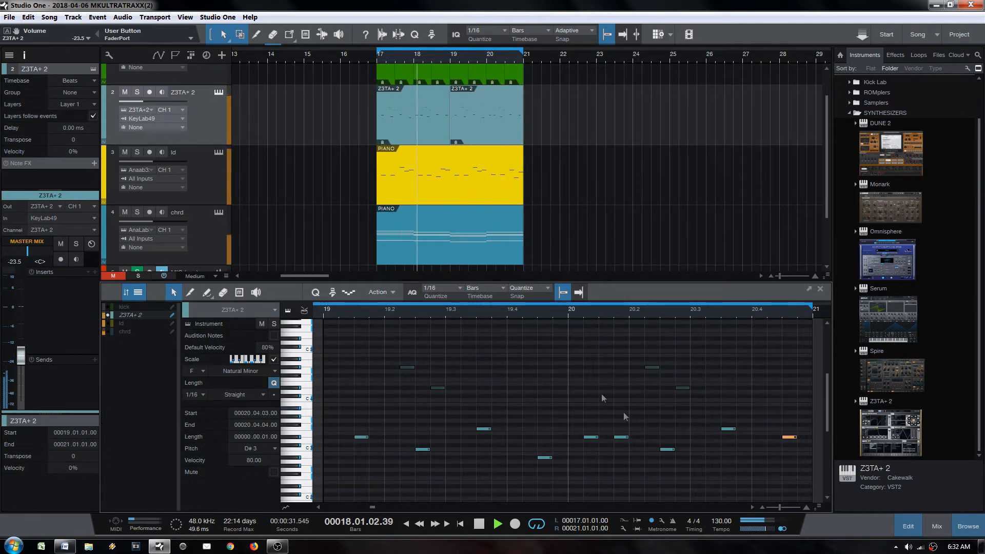
{"action": "key", "text": "space"}
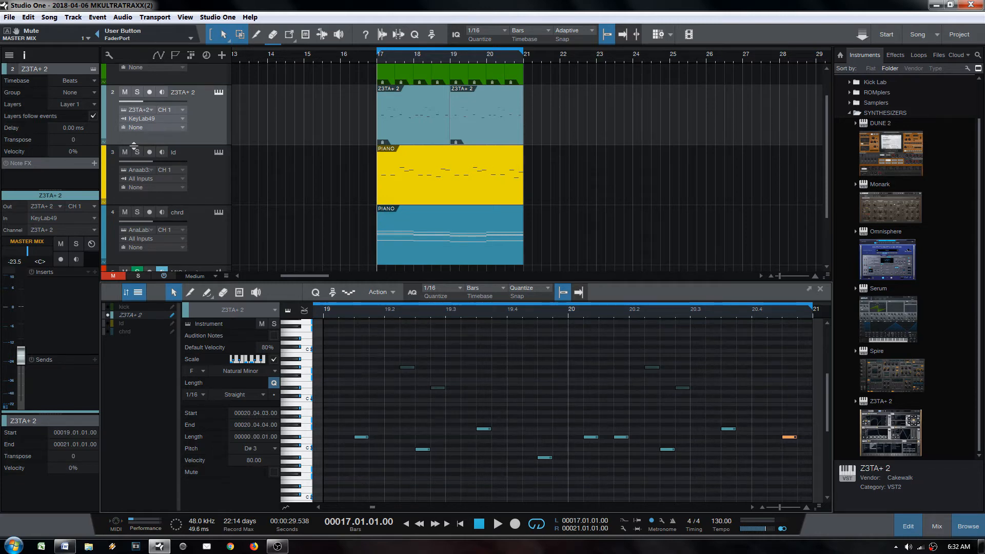
Step: Move the ld and chrd parts to bar 21 and repeat them at bar 25
{"action": "left_click", "coordinate": [412, 183]}
{"action": "left_click", "coordinate": [421, 240], "text": "shift"}
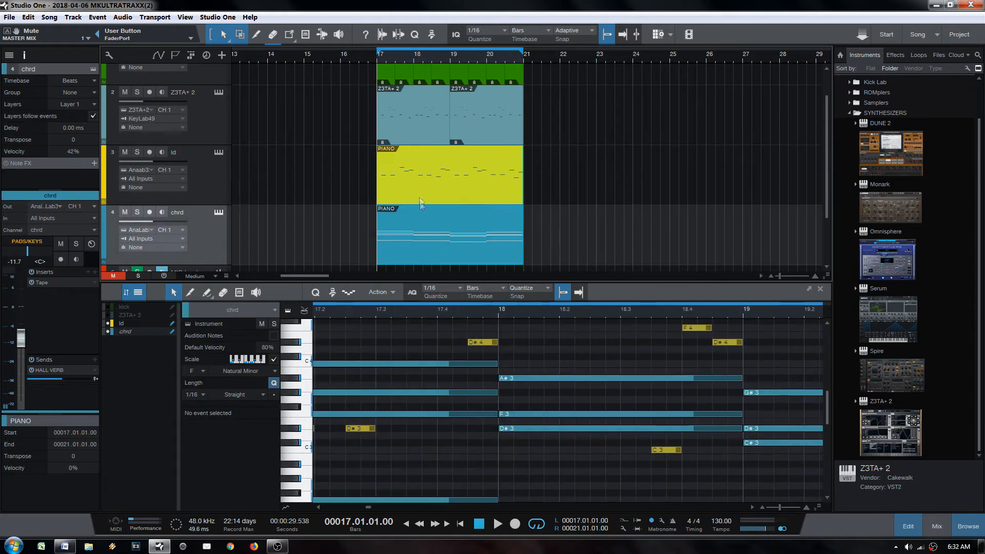
{"action": "left_click_drag", "start_coordinate": [416, 204], "coordinate": [561, 195]}
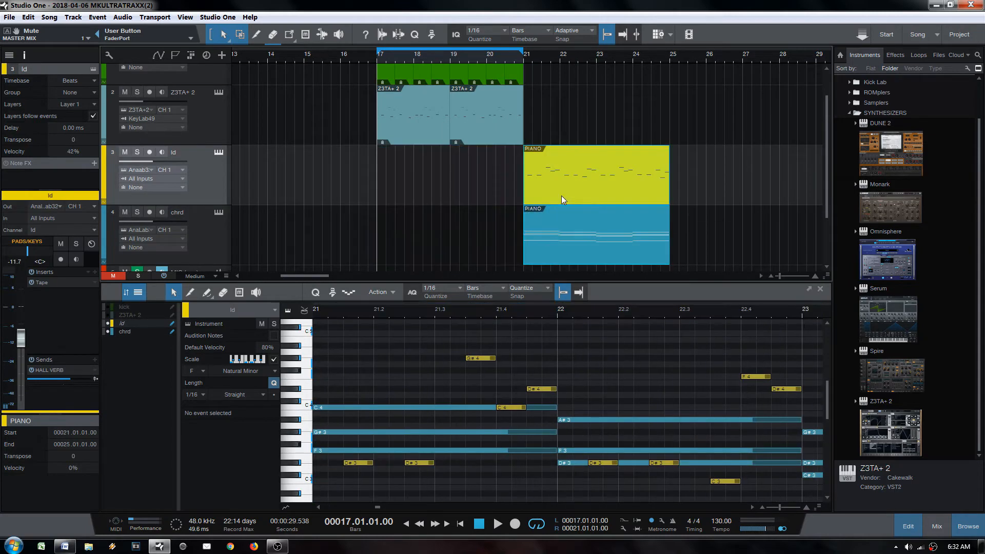
{"action": "key", "text": "d"}
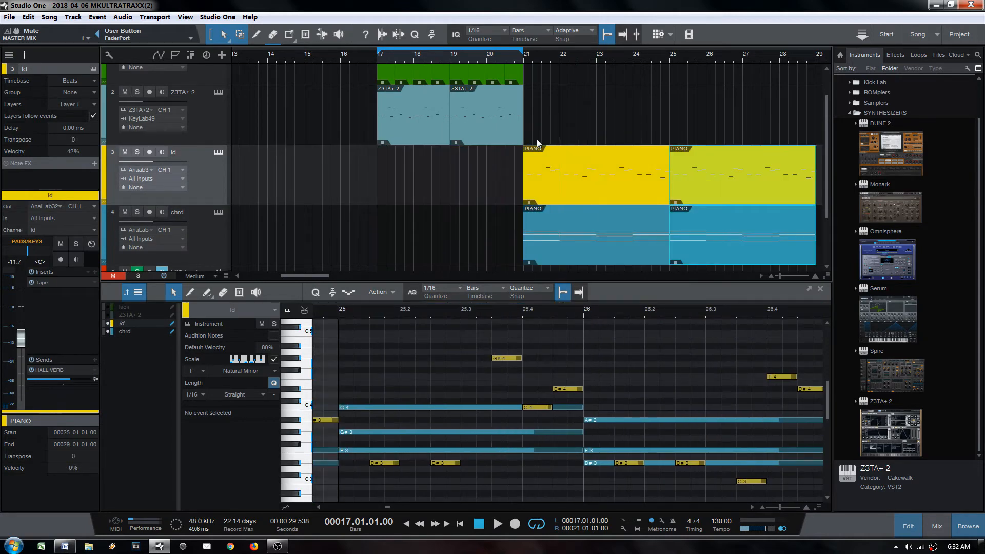
Step: Repeat the eight kick events twice so the kick pattern extends to bar 29
{"action": "left_click", "coordinate": [460, 127]}
{"action": "scroll", "coordinate": [461, 127], "scroll_direction": "up", "scroll_amount": 1}
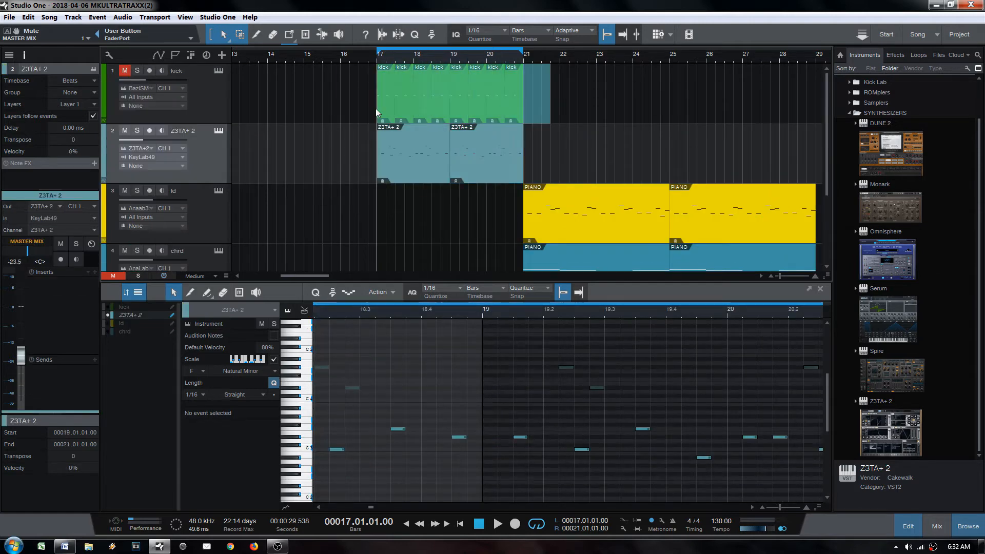
{"action": "left_click_drag", "start_coordinate": [376, 112], "coordinate": [376, 112]}
{"action": "key", "text": "d"}
{"action": "left_click_drag", "start_coordinate": [569, 55], "coordinate": [521, 69]}
{"action": "key", "text": "d"}
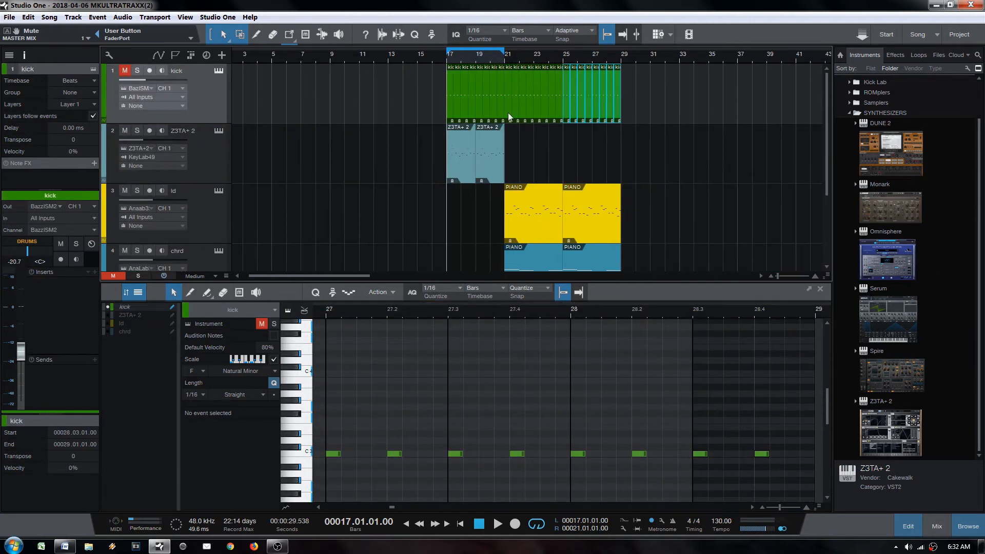
Step: Inspect the first Z3TA+ 2 clip, then the chrd part's chords, in the note editor
{"action": "left_click", "coordinate": [458, 181]}
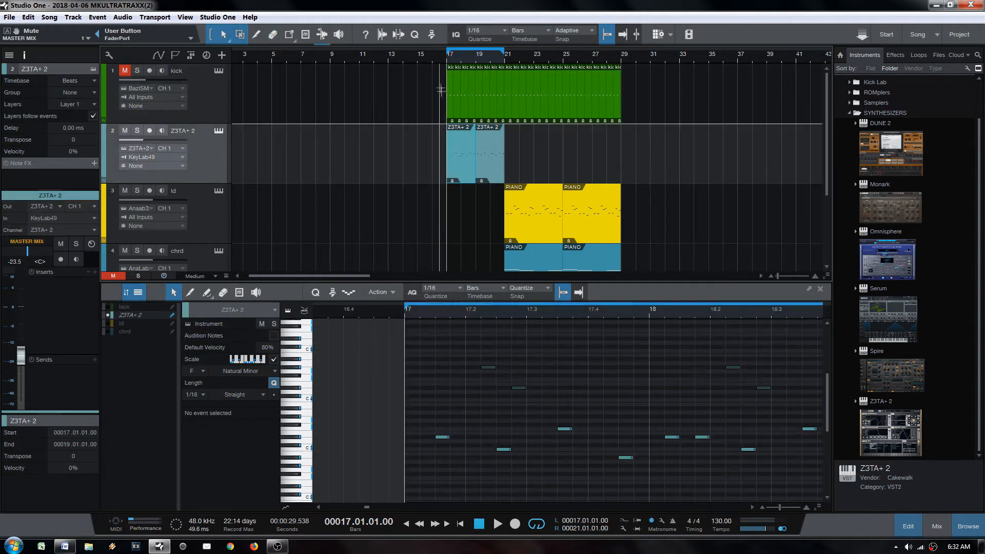
{"action": "left_click_drag", "start_coordinate": [460, 57], "coordinate": [541, 232]}
{"action": "scroll", "coordinate": [554, 224], "scroll_direction": "down", "scroll_amount": 2}
{"action": "left_click", "coordinate": [569, 186]}
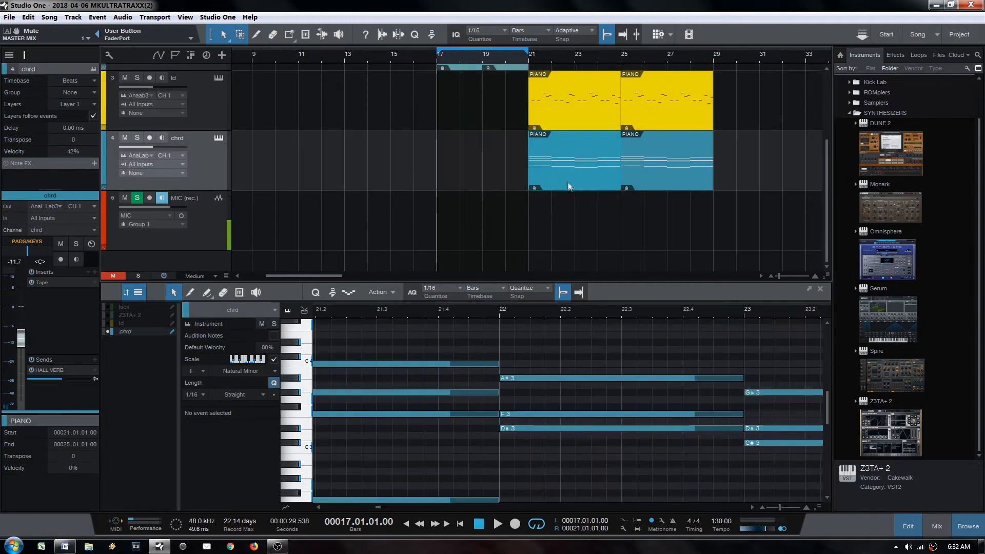
Step: Duplicate the chrd track, move chrd's first part back to bar 17, and erase its bar-25 part
{"action": "right_click", "coordinate": [189, 172]}
{"action": "left_click", "coordinate": [200, 166]}
{"action": "left_click_drag", "start_coordinate": [203, 177], "coordinate": [217, 134]}
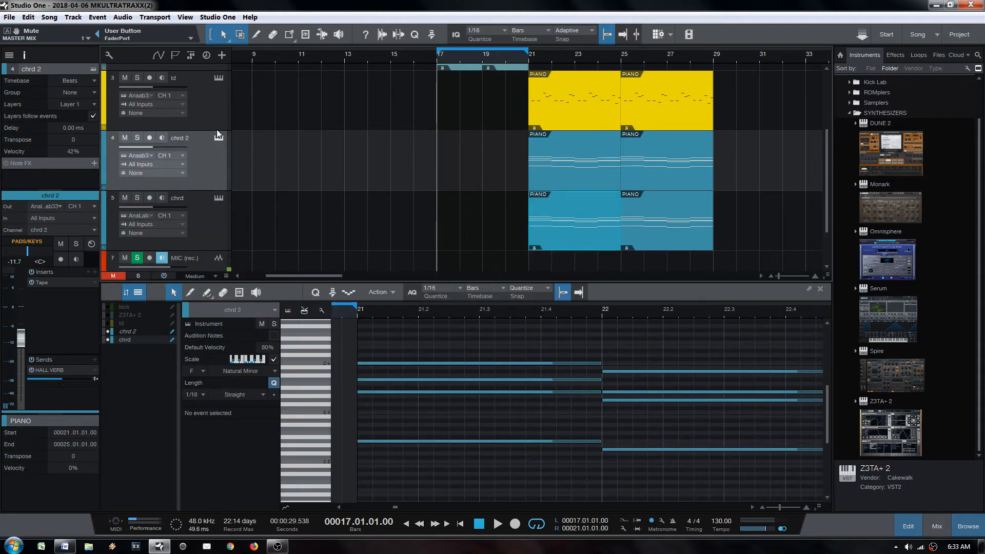
{"action": "mouse_move", "coordinate": [561, 223]}
{"action": "left_mouse_down"}
{"action": "mouse_move", "coordinate": [463, 226]}
{"action": "mouse_move", "coordinate": [475, 229]}
{"action": "left_mouse_up"}
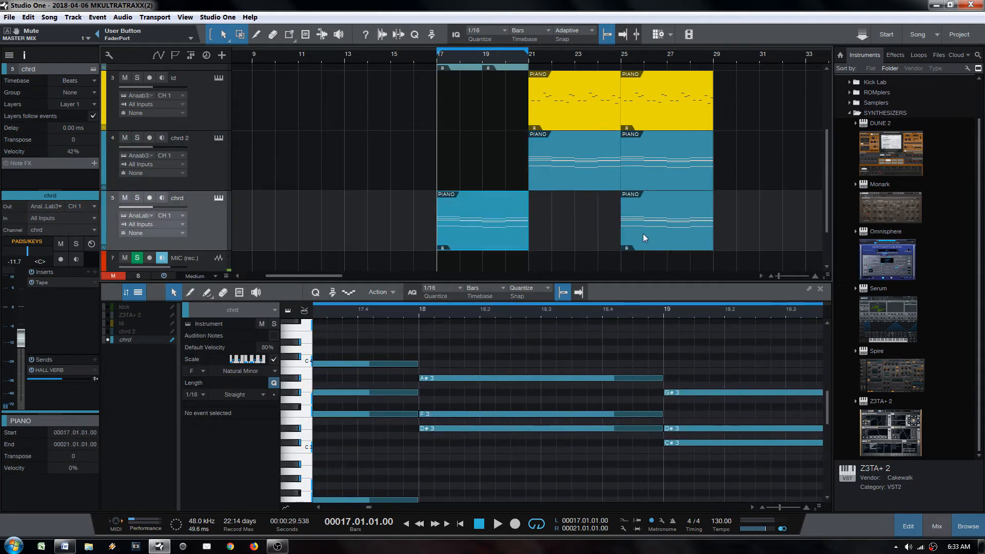
{"action": "key", "text": "4"}
{"action": "left_click", "coordinate": [687, 221]}
{"action": "key", "text": "1"}
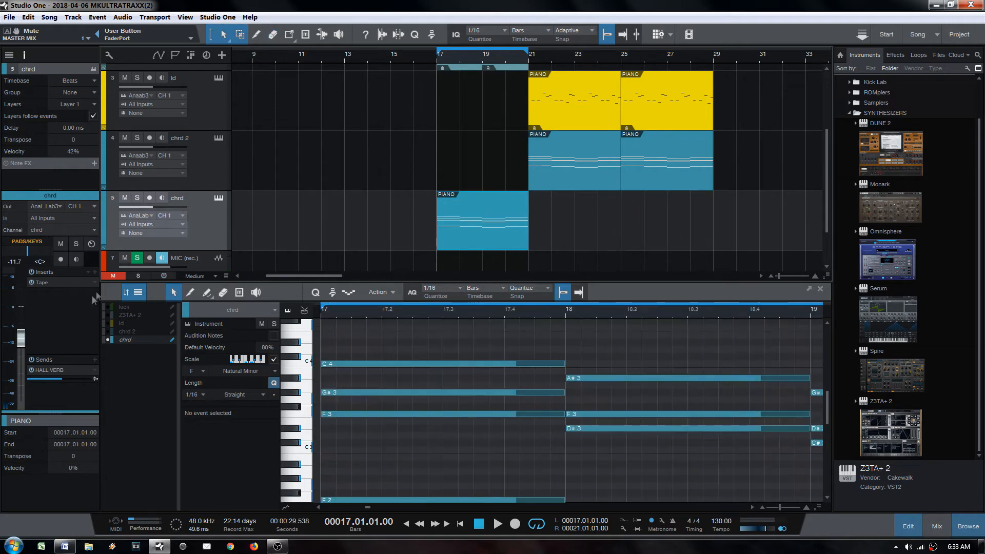
Step: Insert The Drop ahead of Tape on chrd, with LP resonance 3% and HP frequency 111 Hz
{"action": "left_click", "coordinate": [96, 272]}
{"action": "key", "text": "Return"}
{"action": "left_click_drag", "start_coordinate": [51, 292], "coordinate": [50, 281]}
{"action": "left_click_drag", "start_coordinate": [677, 320], "coordinate": [603, 296]}
{"action": "left_click_drag", "start_coordinate": [845, 358], "coordinate": [839, 364]}
{"action": "left_click_drag", "start_coordinate": [459, 328], "coordinate": [460, 335]}
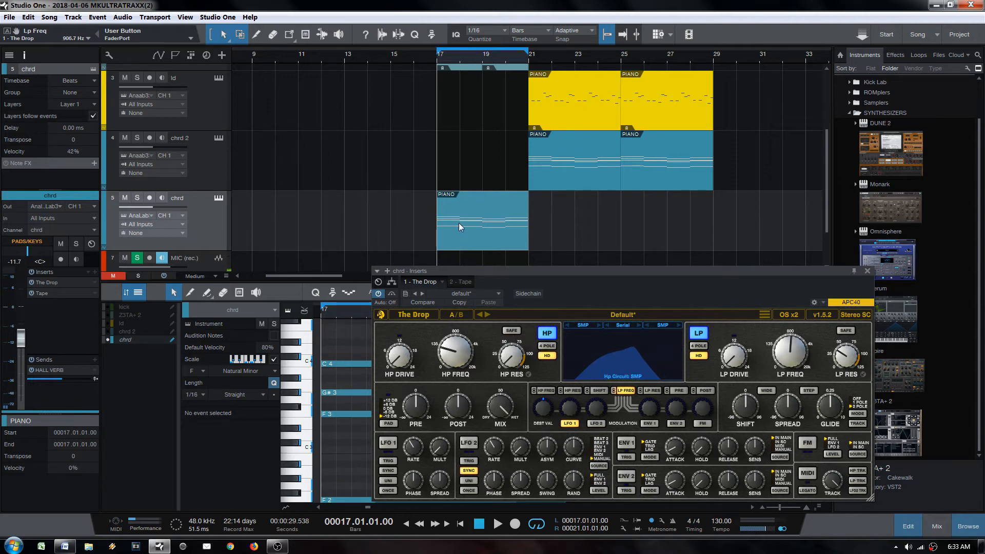
Step: Extend the loop end to bar 25 and play the song from bar 17
{"action": "scroll", "coordinate": [554, 183], "scroll_direction": "up", "scroll_amount": 3}
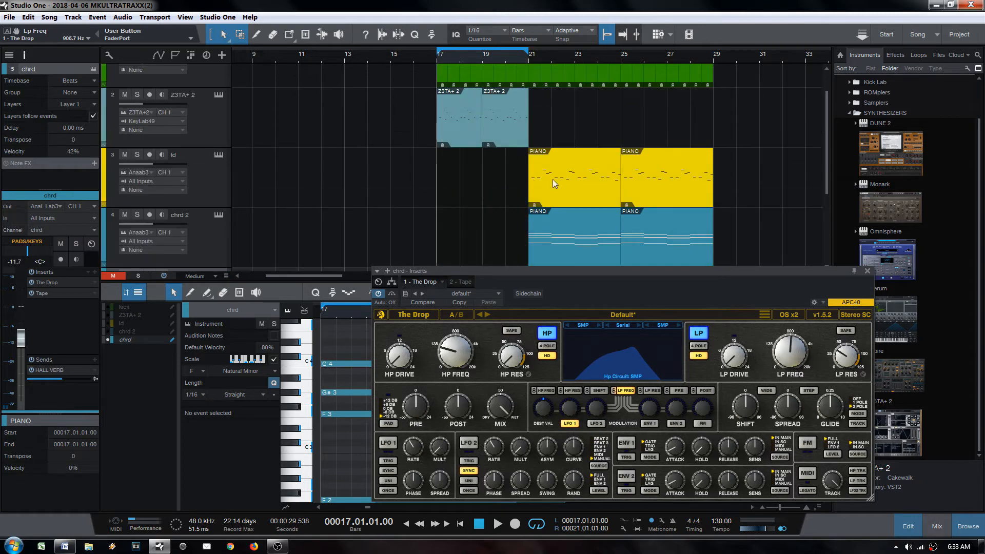
{"action": "left_click", "coordinate": [623, 60], "text": "alt"}
{"action": "scroll", "coordinate": [569, 169], "scroll_direction": "down", "scroll_amount": 4}
{"action": "key", "text": "Escape"}
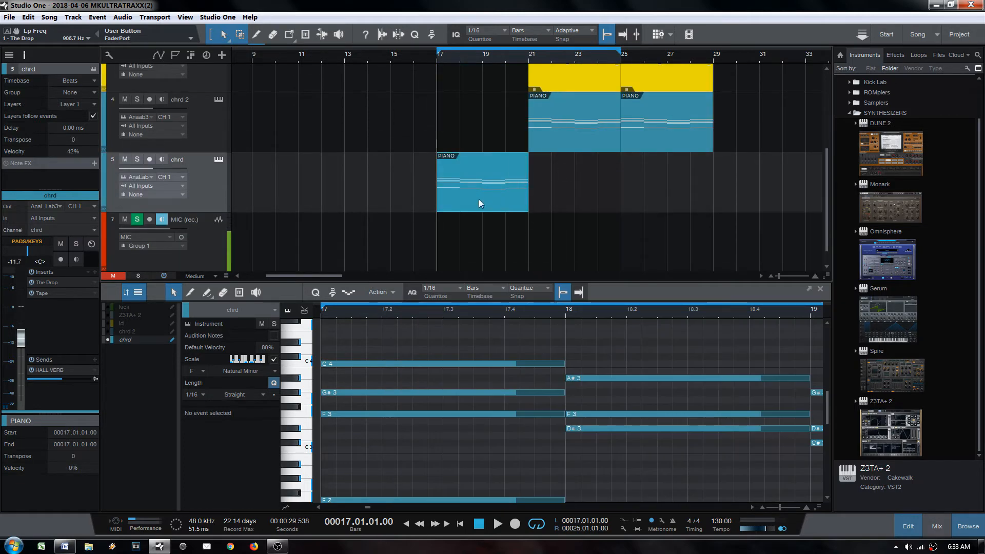
{"action": "key", "text": "space"}
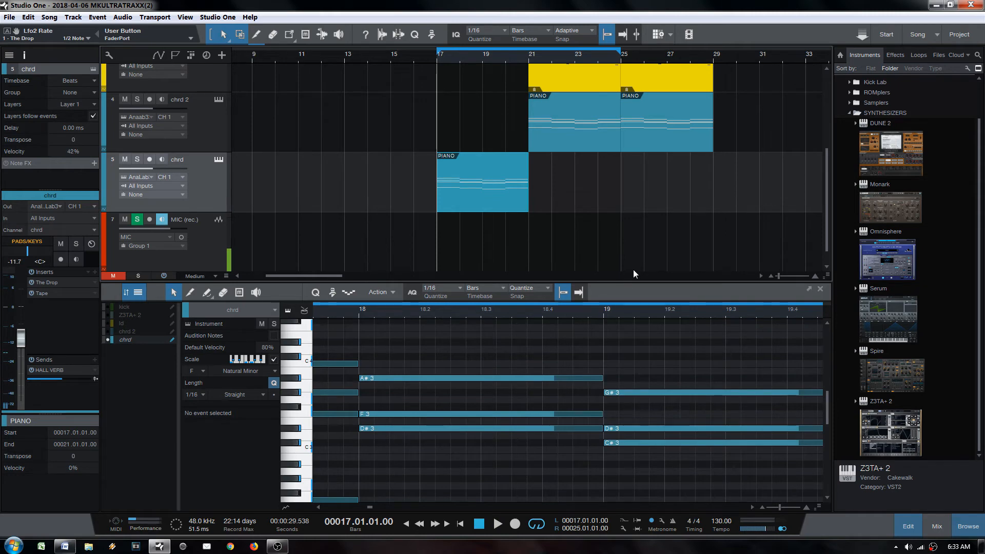
{"action": "key", "text": "space"}
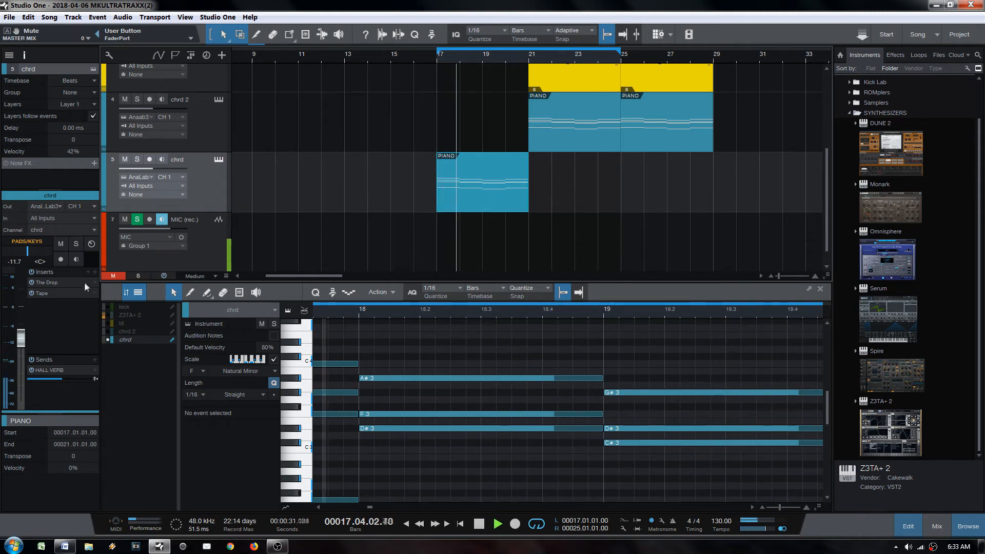
Step: Raise The Drop's high-pass frequency on chrd to 278.4 Hz and close its window
{"action": "left_click", "coordinate": [47, 283]}
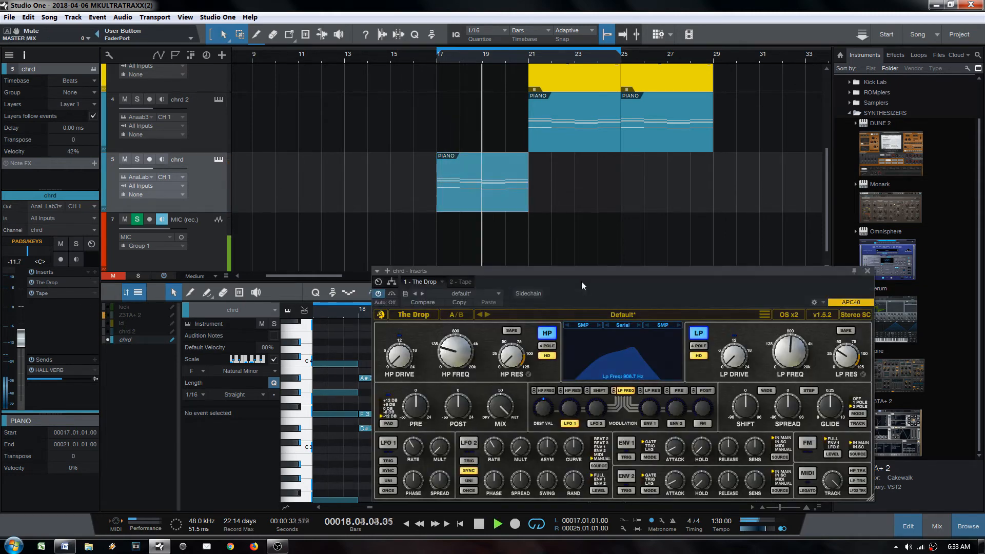
{"action": "left_click_drag", "start_coordinate": [457, 358], "coordinate": [462, 343]}
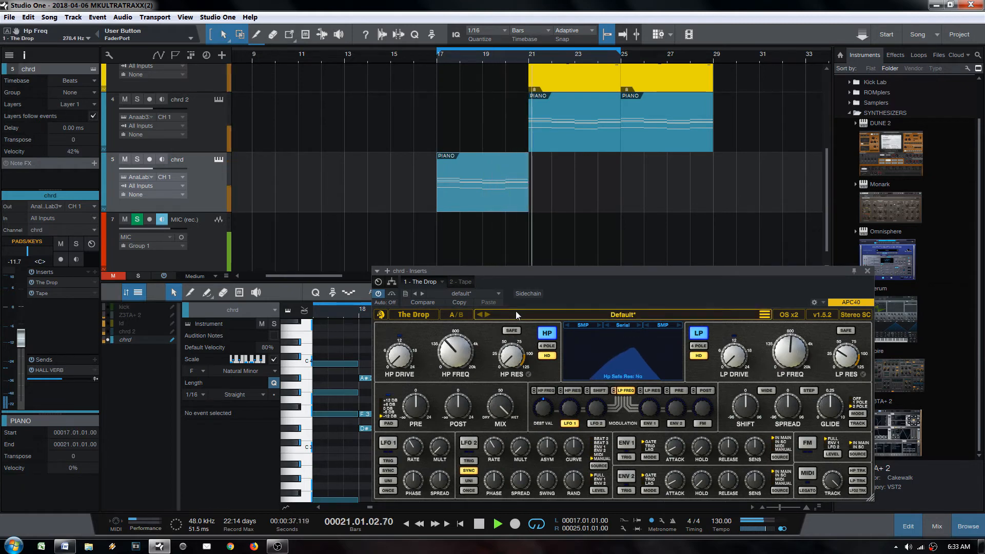
{"action": "scroll", "coordinate": [578, 215], "scroll_direction": "up", "scroll_amount": 4}
{"action": "key", "text": "Escape"}
{"action": "scroll", "coordinate": [566, 231], "scroll_direction": "down", "scroll_amount": 3}
{"action": "scroll", "coordinate": [570, 213], "scroll_direction": "up", "scroll_amount": 3}
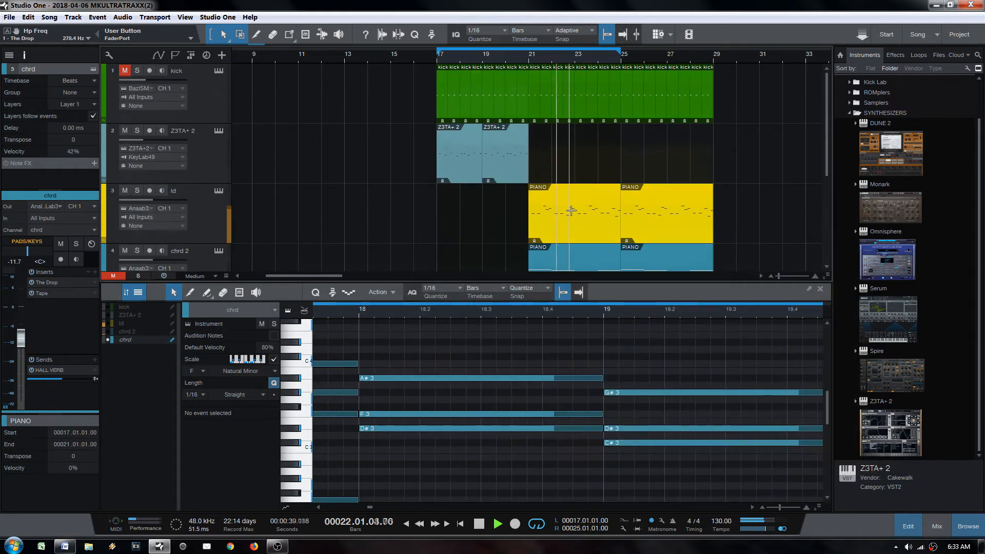
Step: Unmute the kick track and mute its individual events in bars 17–21
{"action": "left_click", "coordinate": [125, 75]}
{"action": "key", "text": "6"}
{"action": "left_click_drag", "start_coordinate": [431, 93], "coordinate": [522, 107]}
{"action": "key", "text": "1"}
{"action": "key", "text": "space"}
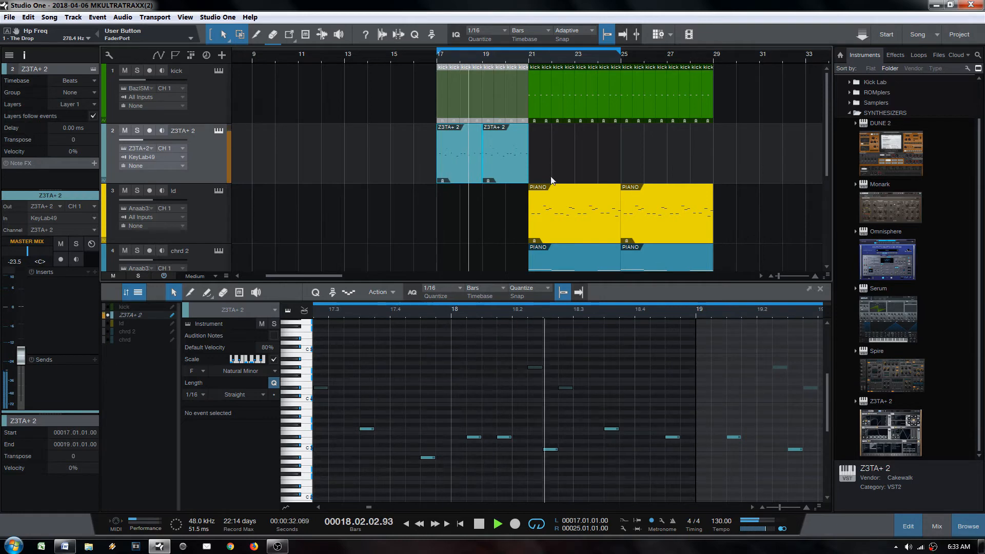
Step: Duplicate the Z3TA+ 2 events into bars 21–25 and erase the kicks from bar 21 to 25
{"action": "scroll", "coordinate": [559, 206], "scroll_direction": "down", "scroll_amount": 2}
{"action": "left_click", "coordinate": [567, 225]}
{"action": "left_click_drag", "start_coordinate": [574, 220], "coordinate": [414, 101]}
{"action": "key", "text": "d"}
{"action": "scroll", "coordinate": [482, 129], "scroll_direction": "up", "scroll_amount": 2}
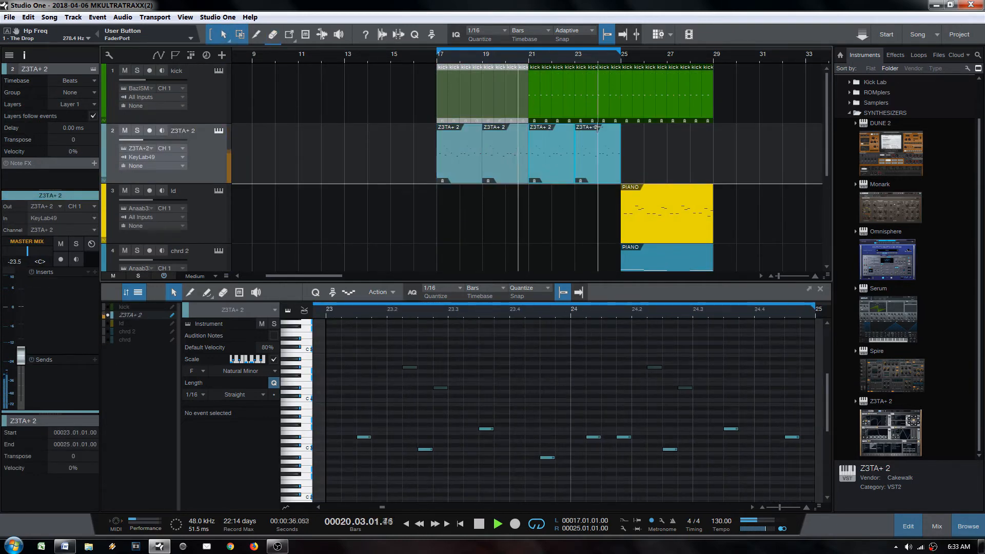
{"action": "left_click_drag", "start_coordinate": [536, 97], "coordinate": [610, 95]}
{"action": "scroll", "coordinate": [549, 149], "scroll_direction": "down", "scroll_amount": 3}
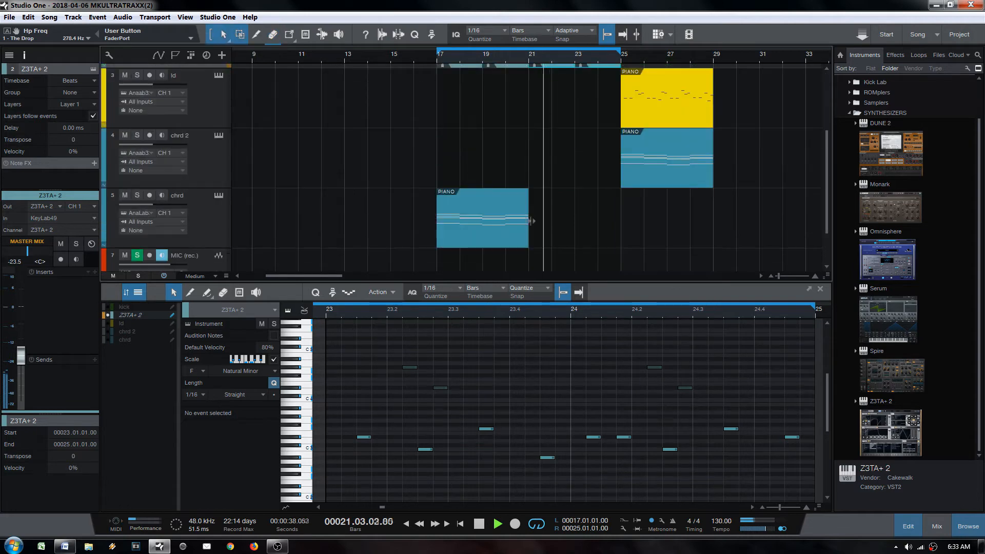
Step: Duplicate the chrd event into bars 21–25, undoing a trial split and mute of its last bar
{"action": "left_click", "coordinate": [520, 220]}
{"action": "key", "text": "shift+d"}
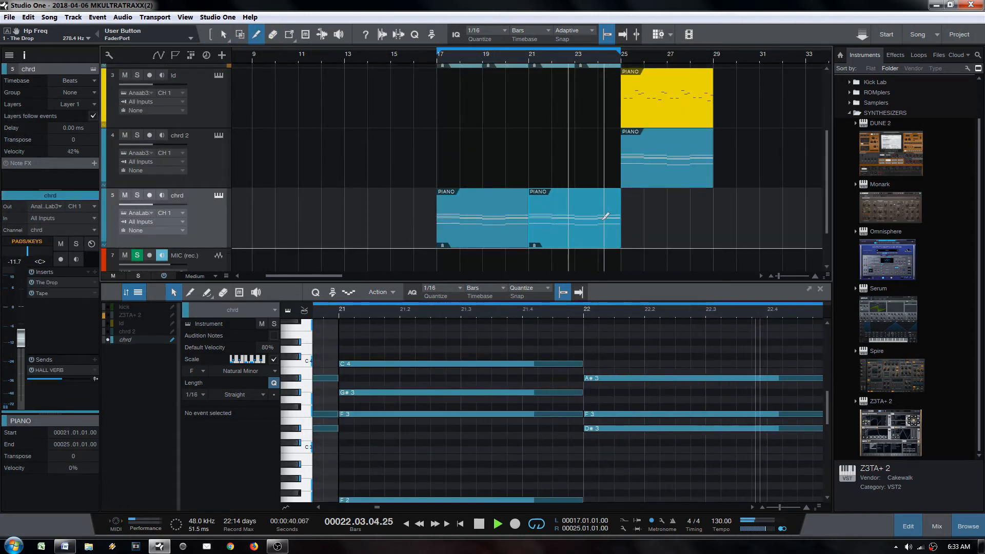
{"action": "left_click", "coordinate": [598, 220]}
{"action": "key", "text": "6"}
{"action": "left_click", "coordinate": [609, 224]}
{"action": "key", "text": "1"}
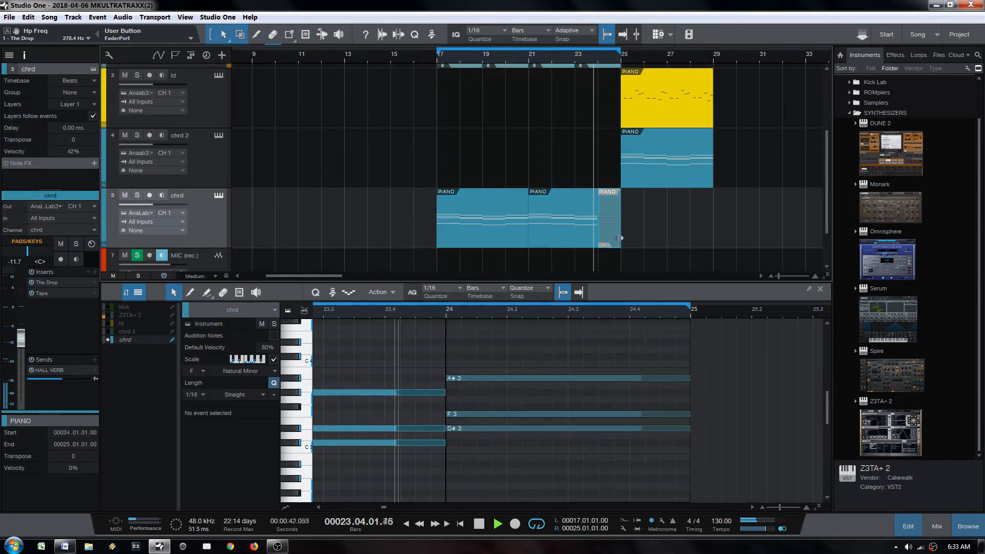
{"action": "key", "text": "ctrl+z"}
{"action": "key", "text": "ctrl+z"}
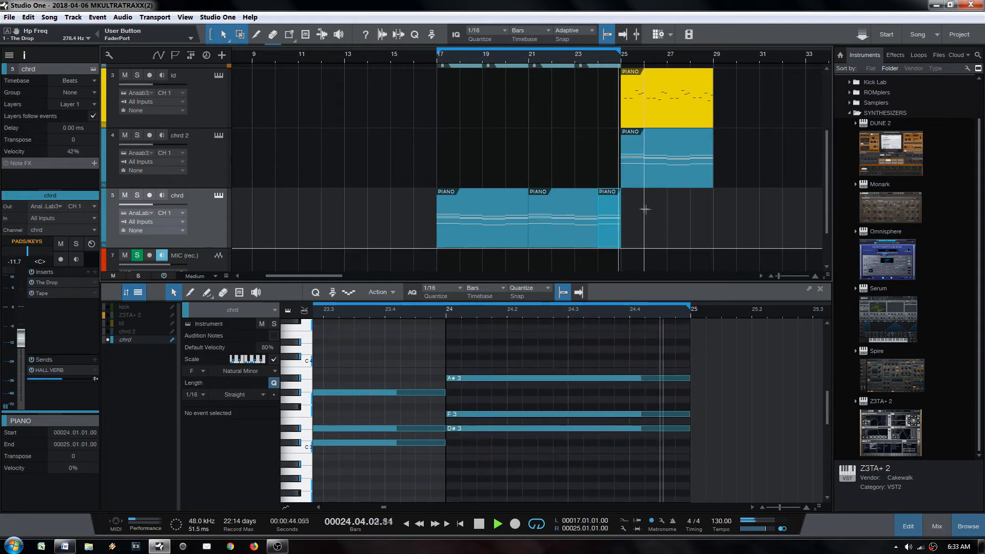
Step: Move the loop end from bar 25 to bar 29 and bring up the mixing console with F3
{"action": "scroll", "coordinate": [639, 196], "scroll_direction": "up", "scroll_amount": 3}
{"action": "left_click", "coordinate": [713, 56], "text": "alt"}
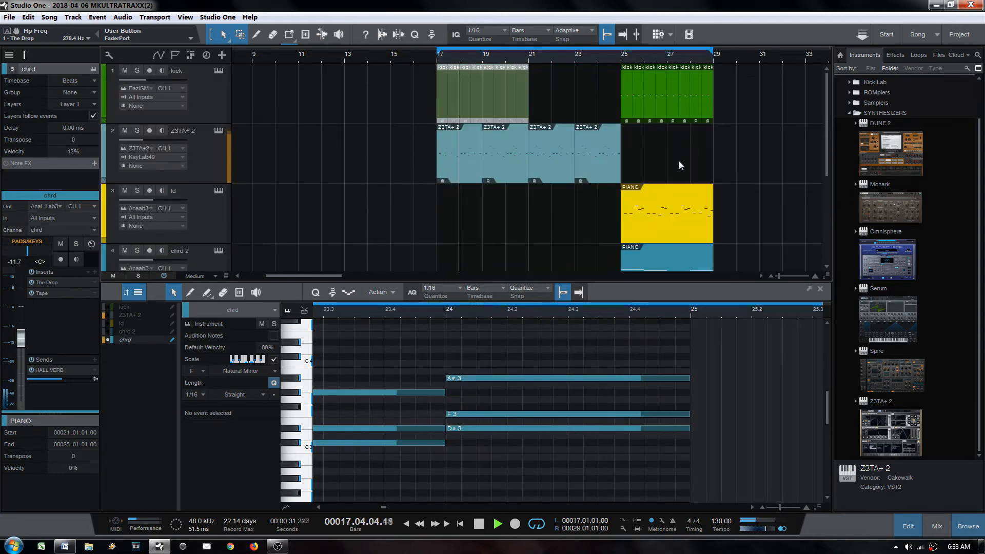
{"action": "scroll", "coordinate": [678, 162], "scroll_direction": "down", "scroll_amount": 2}
{"action": "key", "text": "F3"}
{"action": "scroll", "coordinate": [671, 213], "scroll_direction": "down", "scroll_amount": 1}
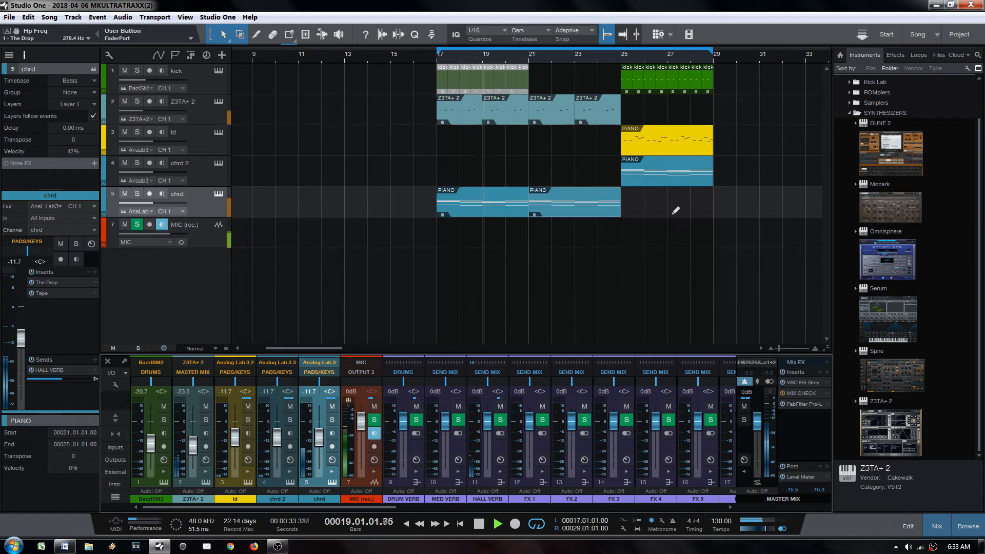
Step: Duplicate the last two Z3TA+ 2 events into bars 25–29 and drag the yellow ld event later
{"action": "left_click", "coordinate": [603, 120]}
{"action": "left_click", "coordinate": [558, 113], "text": "shift"}
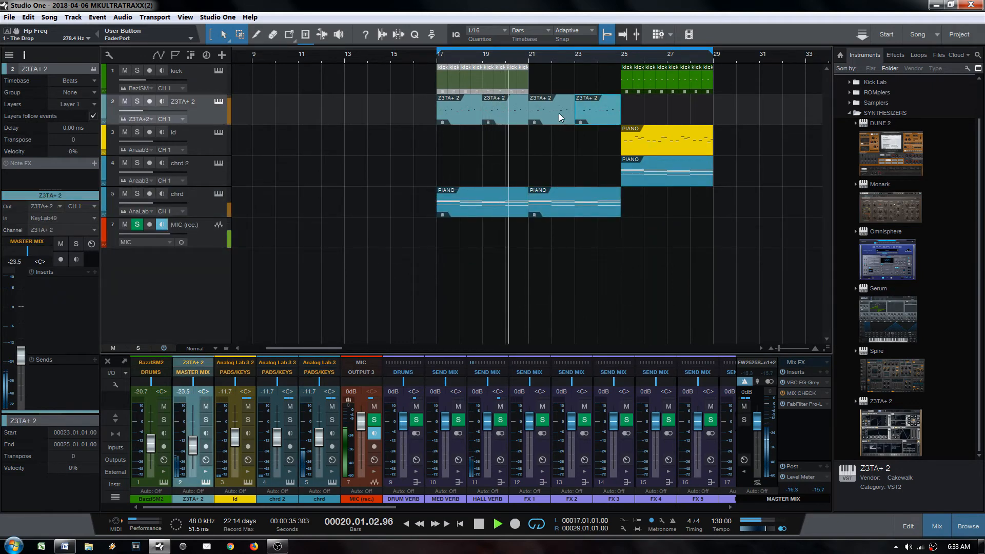
{"action": "key", "text": "d"}
{"action": "left_click", "coordinate": [661, 153]}
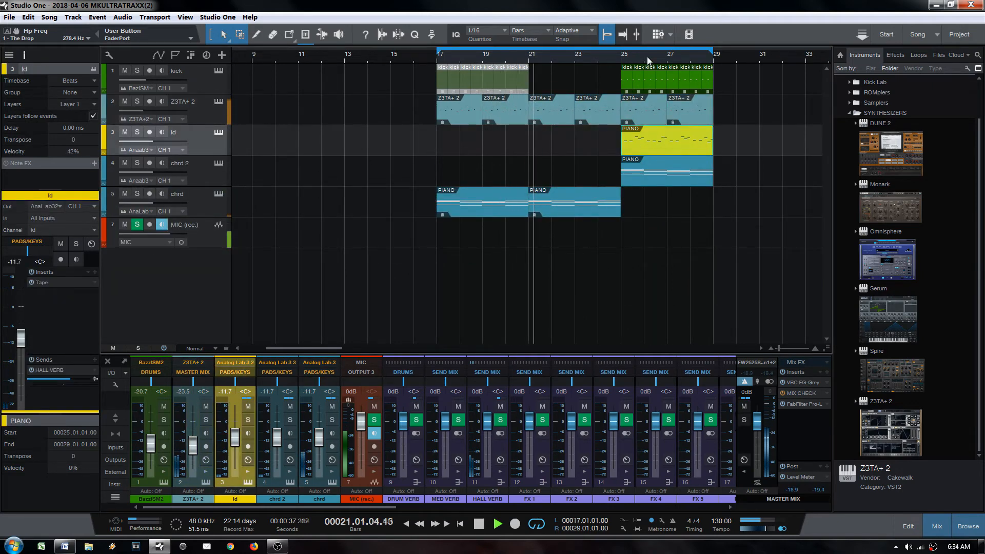
{"action": "scroll", "coordinate": [660, 147], "scroll_direction": "right", "scroll_amount": 2}
{"action": "left_click_drag", "start_coordinate": [575, 146], "coordinate": [661, 143]}
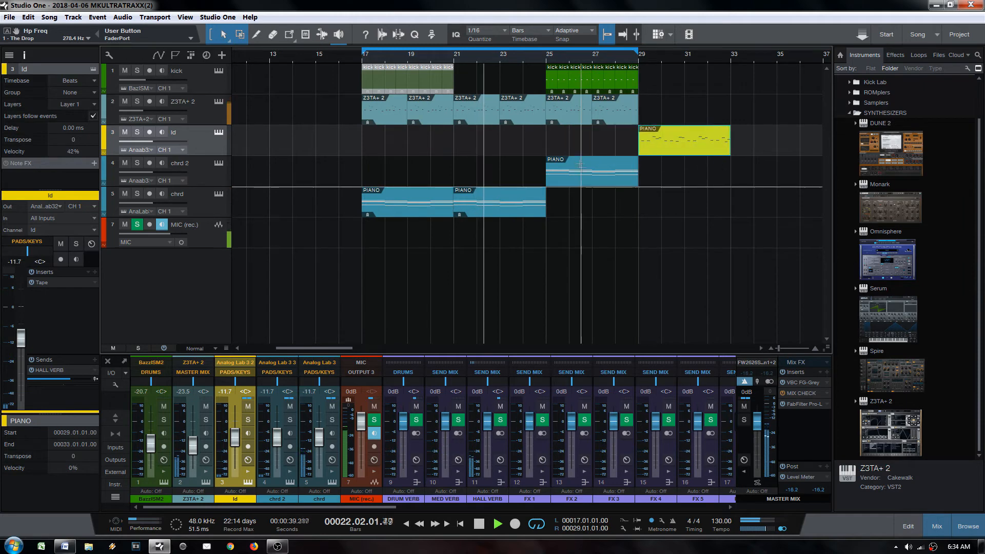
Step: Duplicate the chrd 2 PIANO, kick and Z3TA+ 2 events to fill bars 29–33
{"action": "left_click", "coordinate": [595, 173]}
{"action": "key", "text": "w"}
{"action": "key", "text": "shift+d"}
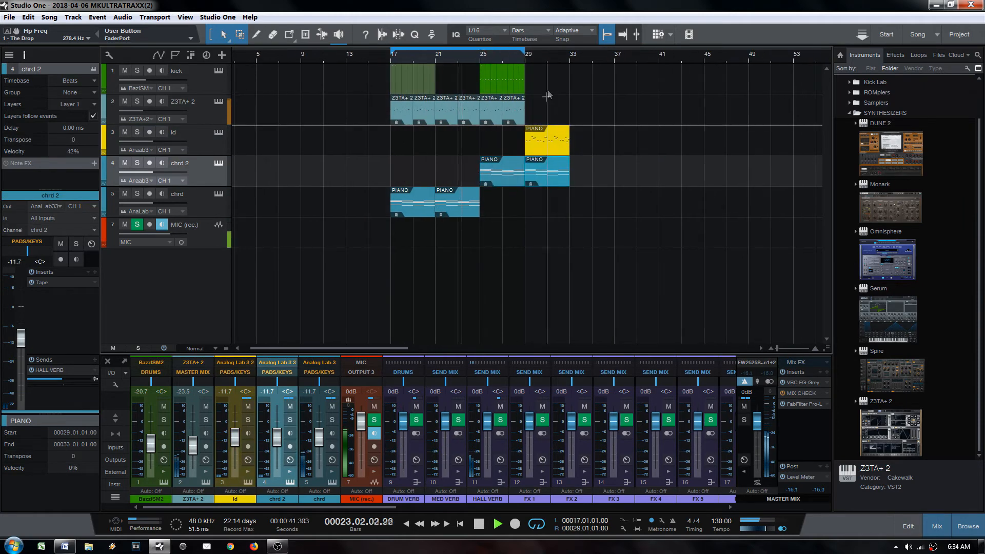
{"action": "left_click_drag", "start_coordinate": [540, 87], "coordinate": [483, 109]}
{"action": "key", "text": "d"}
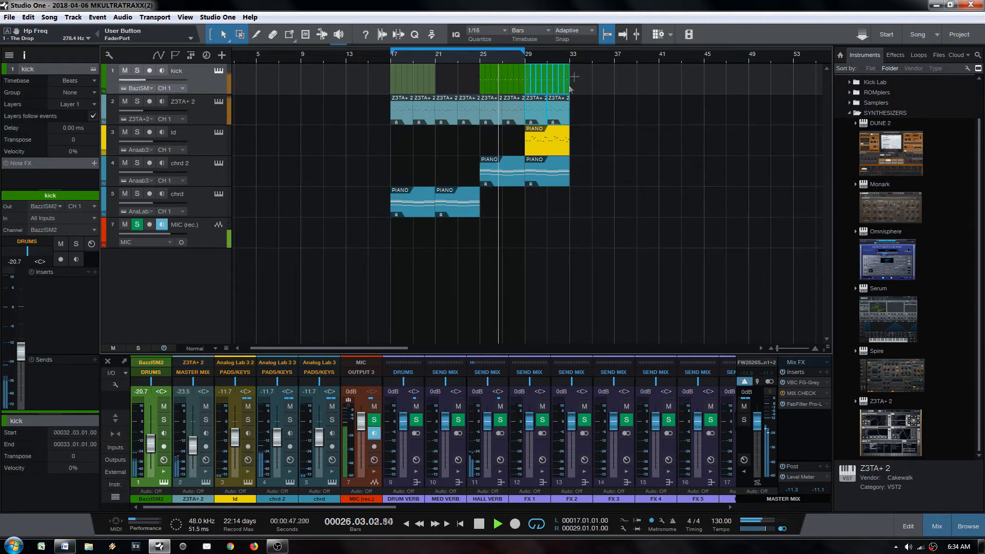
Step: Extend the loop end to bar 33 and move the yellow ld event to bar 33
{"action": "left_click", "coordinate": [567, 57], "text": "alt"}
{"action": "left_click", "coordinate": [493, 179]}
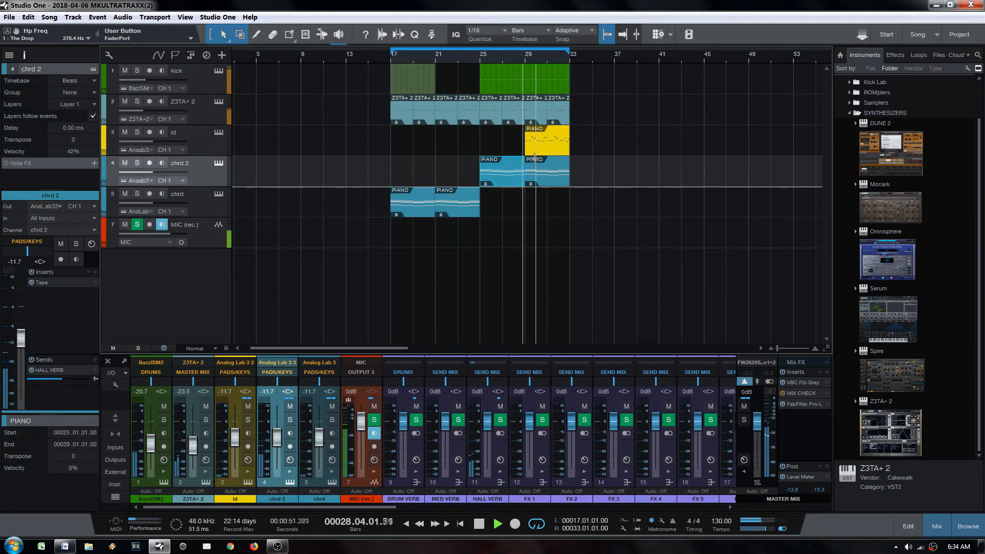
{"action": "left_click_drag", "start_coordinate": [552, 149], "coordinate": [597, 148]}
{"action": "scroll", "coordinate": [574, 76], "scroll_direction": "up", "scroll_amount": 3, "text": "ctrl"}
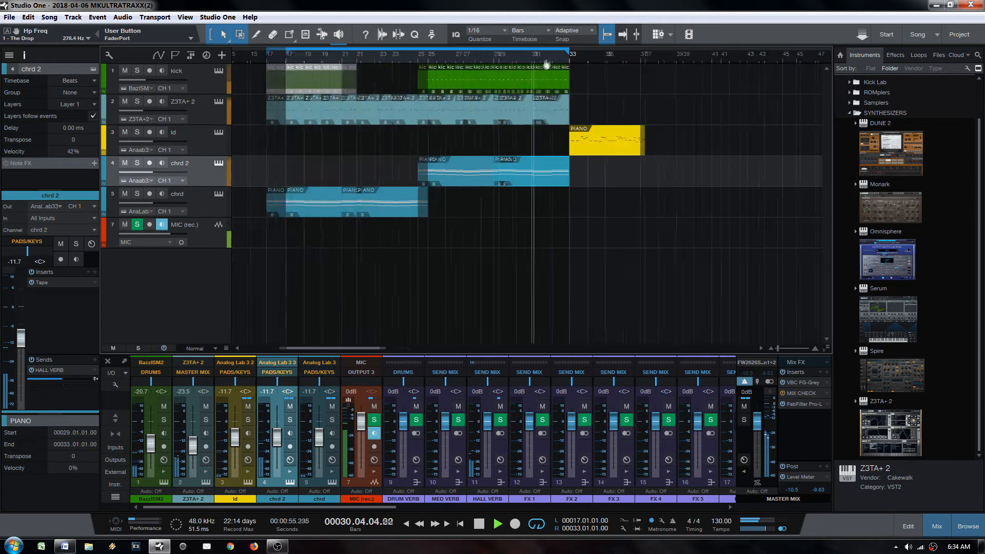
{"action": "key", "text": "space"}
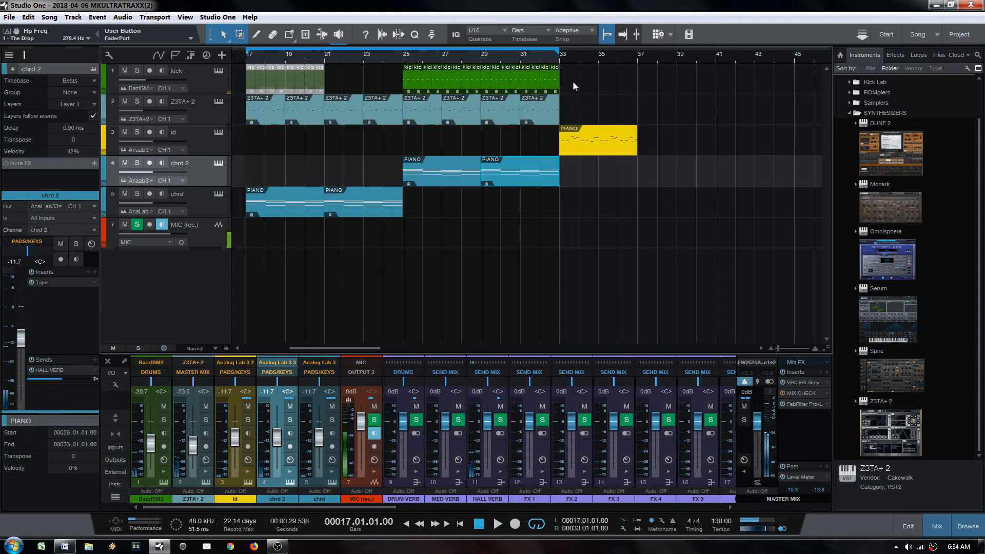
Step: Duplicate the kick, Z3TA+ 2 and chrd 2 events from bar 29 into bars 33–37
{"action": "left_click_drag", "start_coordinate": [572, 81], "coordinate": [484, 124]}
{"action": "key", "text": "d"}
{"action": "left_click", "coordinate": [503, 171]}
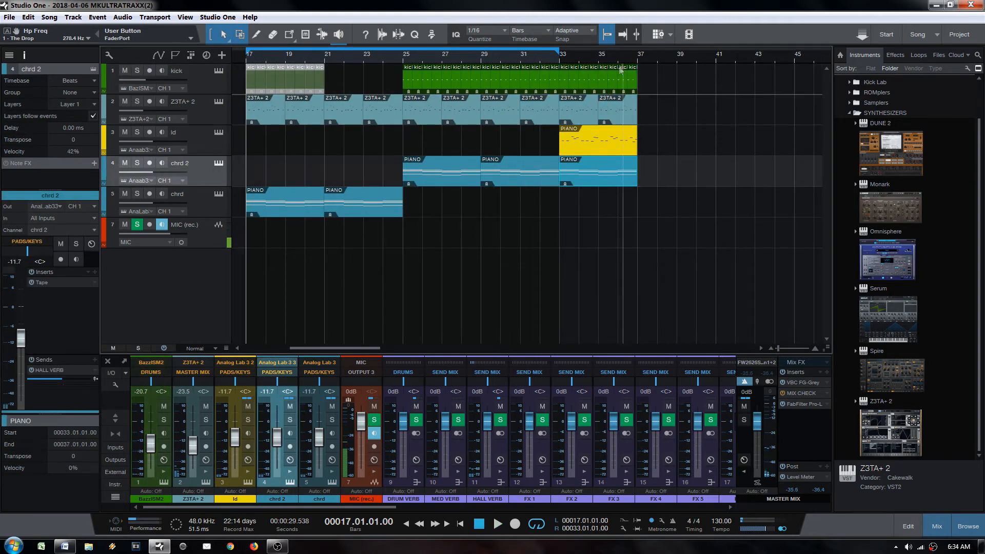
{"action": "key", "text": "d"}
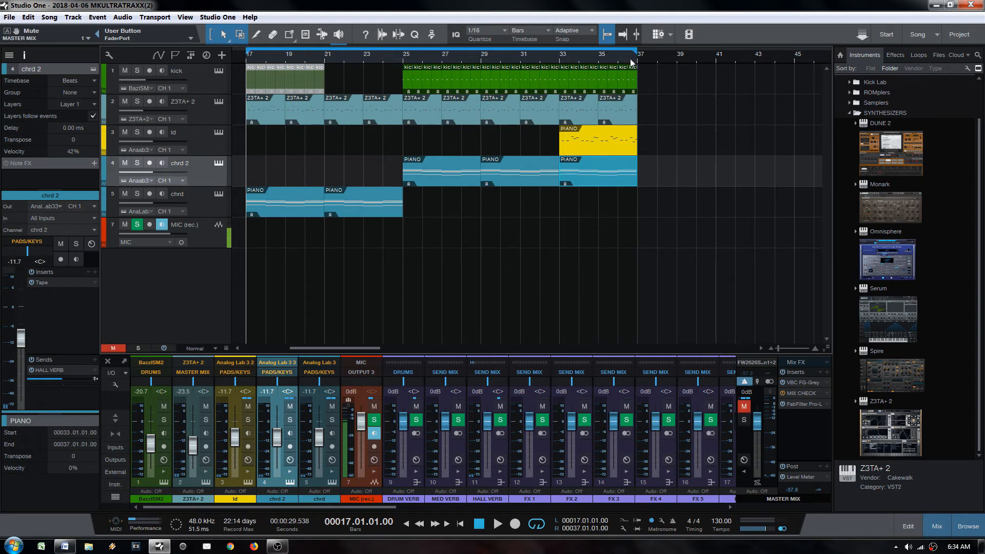
Step: Zoom in and check the ld event at bars 33–37 and the chrd 2 and Z3TA+ 2 events at bar 29
{"action": "scroll", "coordinate": [435, 105], "scroll_direction": "down", "scroll_amount": 5, "text": "ctrl"}
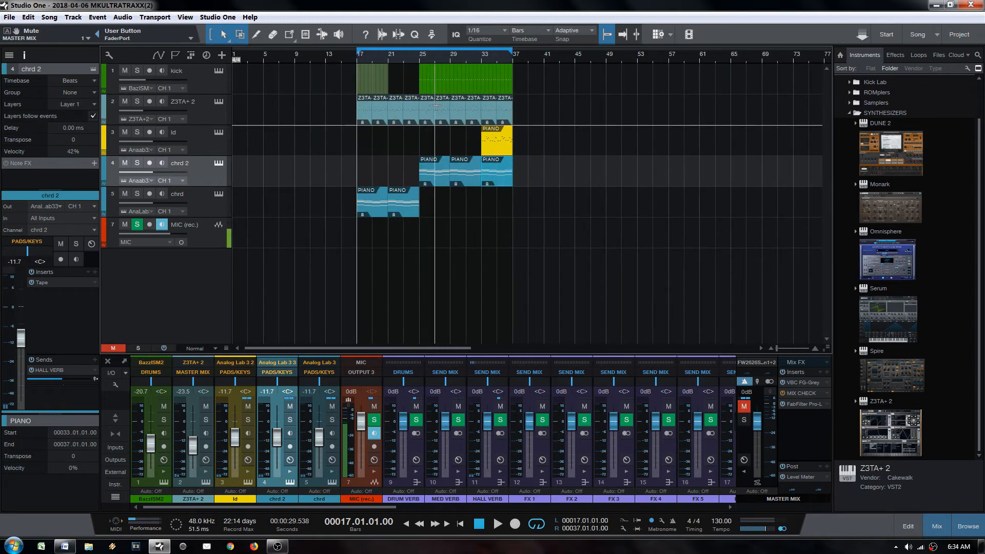
{"action": "left_click_drag", "start_coordinate": [382, 59], "coordinate": [384, 72]}
{"action": "scroll", "coordinate": [470, 117], "scroll_direction": "down", "scroll_amount": 1, "text": "ctrl"}
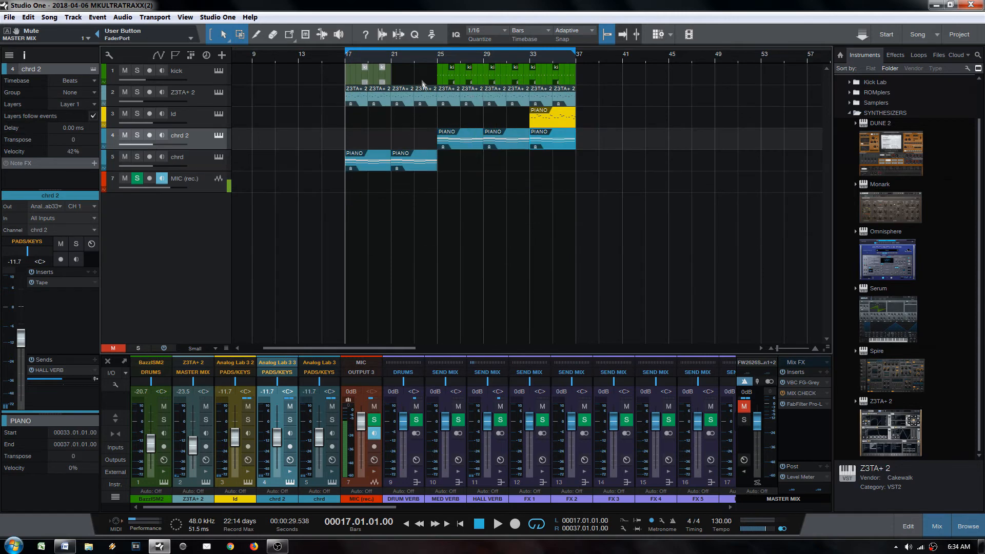
{"action": "scroll", "coordinate": [422, 83], "scroll_direction": "down", "scroll_amount": 3, "text": "ctrl"}
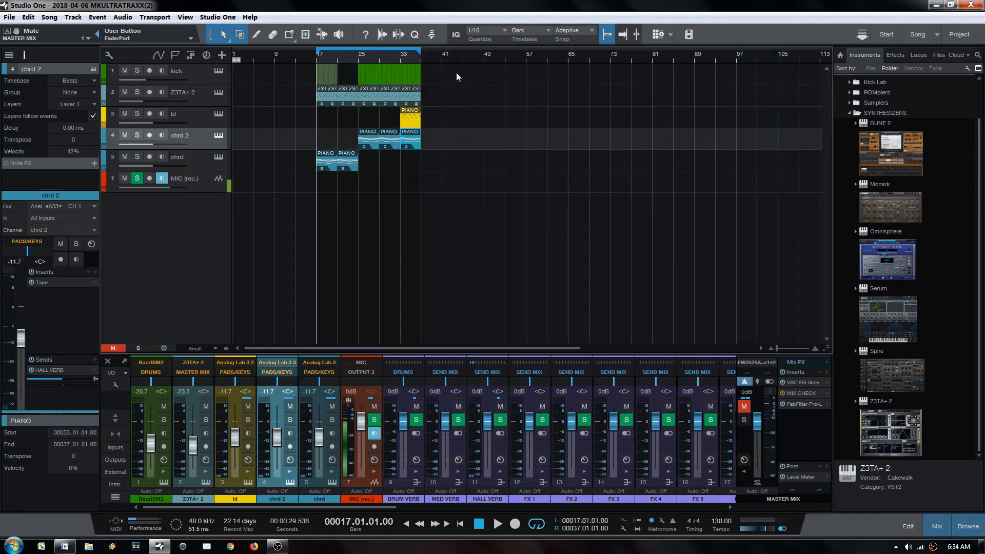
{"action": "scroll", "coordinate": [390, 67], "scroll_direction": "up", "scroll_amount": 3, "text": "ctrl"}
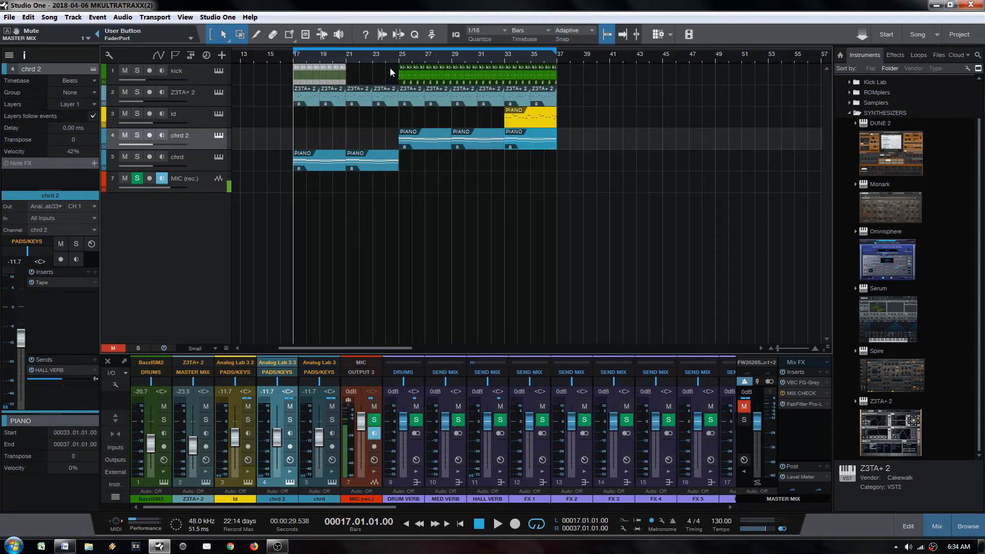
{"action": "left_click", "coordinate": [525, 118]}
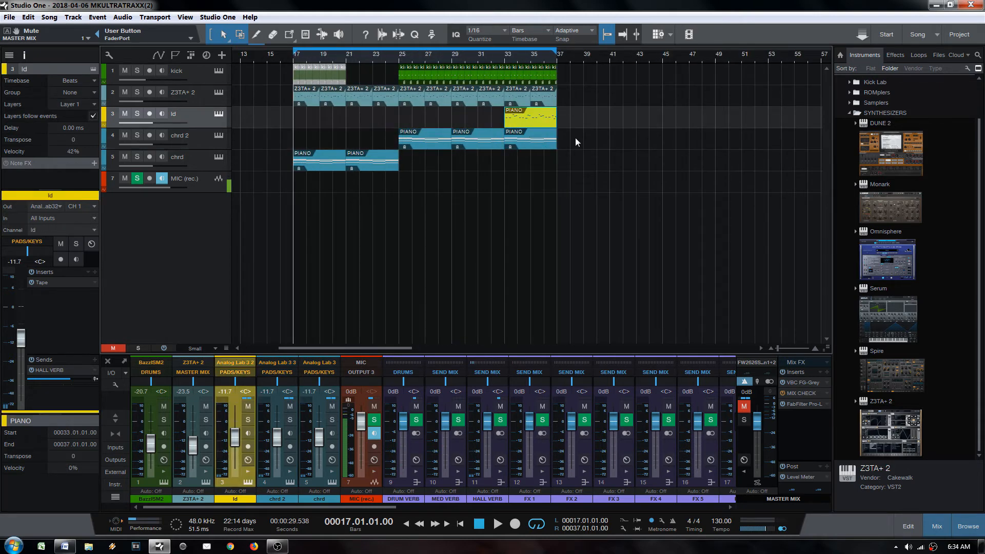
{"action": "left_click", "coordinate": [481, 135]}
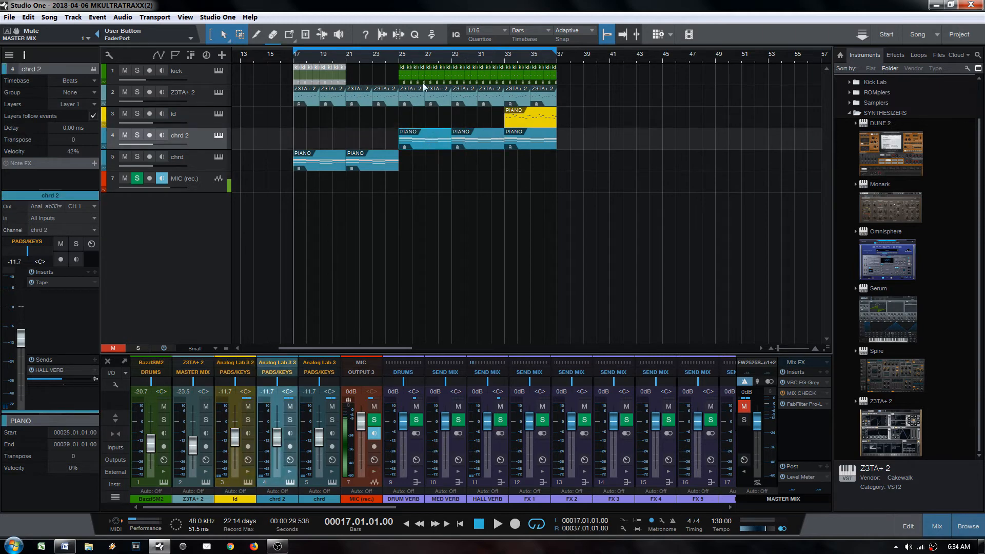
{"action": "left_click", "coordinate": [531, 126]}
{"action": "scroll", "coordinate": [510, 64], "scroll_direction": "up", "scroll_amount": 5}
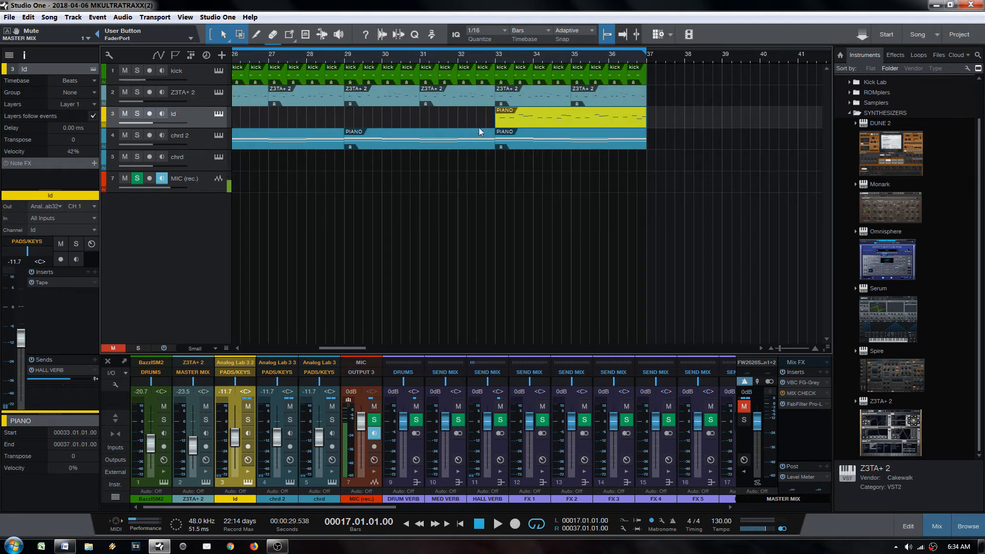
{"action": "left_click", "coordinate": [395, 98]}
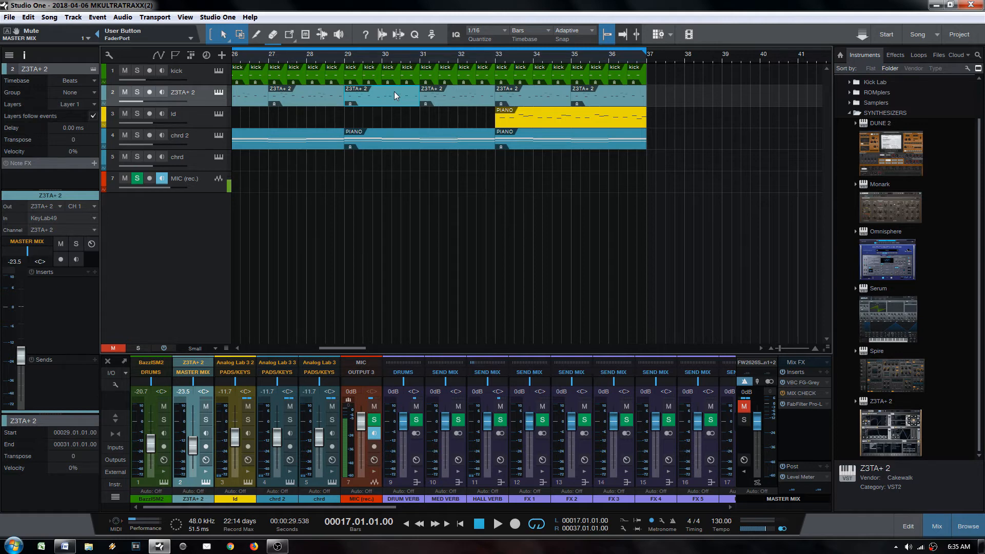
Step: Zoom the arrangement in around bar 25 and place the playback position there
{"action": "left_click", "coordinate": [556, 125]}
{"action": "left_click_drag", "start_coordinate": [409, 61], "coordinate": [451, 24]}
{"action": "left_click", "coordinate": [397, 134]}
{"action": "left_click_drag", "start_coordinate": [396, 61], "coordinate": [403, 68]}
{"action": "left_click", "coordinate": [388, 132]}
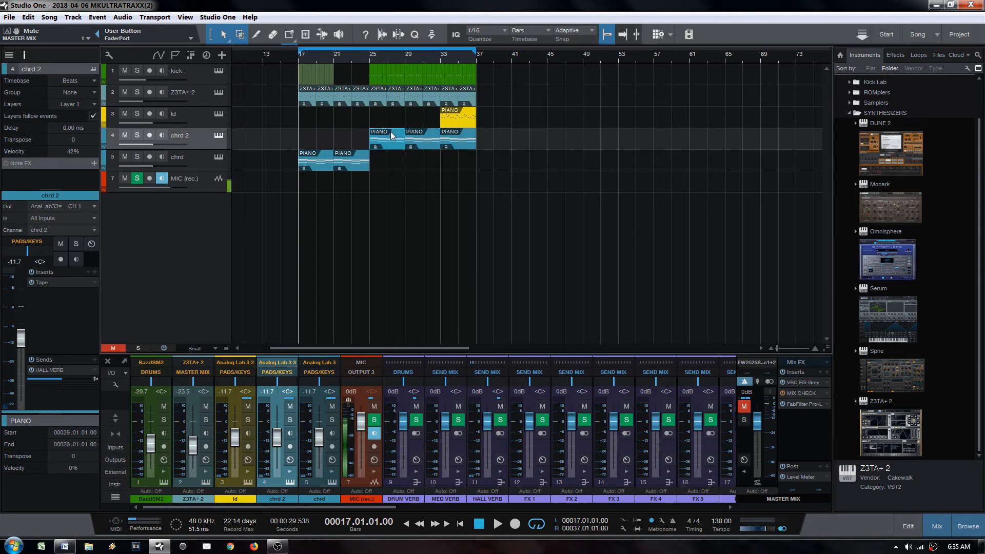
{"action": "key", "text": "l"}
{"action": "key", "text": "e"}
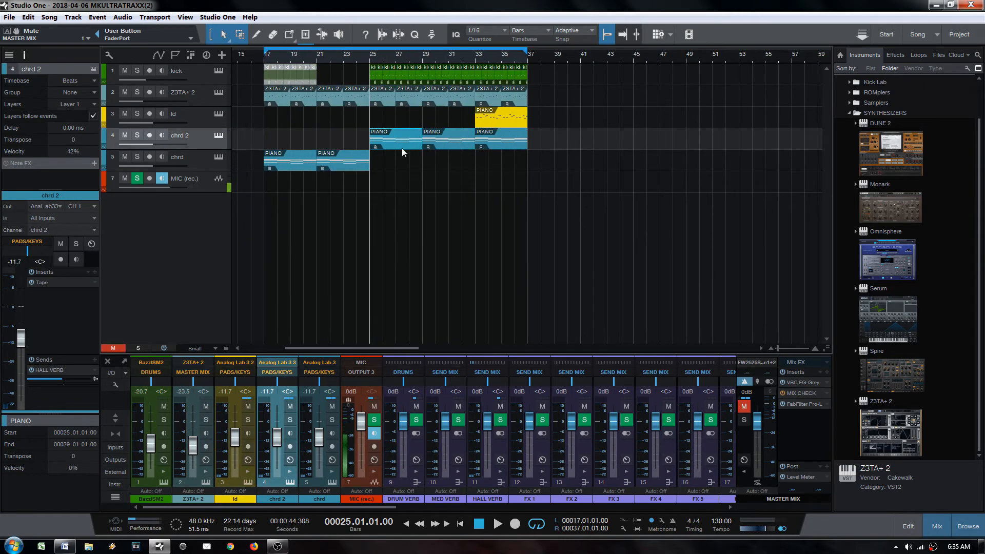
Step: Play from bar 25 through the chrd 2 and lead PIANO sections to bar 33
{"action": "left_click", "coordinate": [491, 123]}
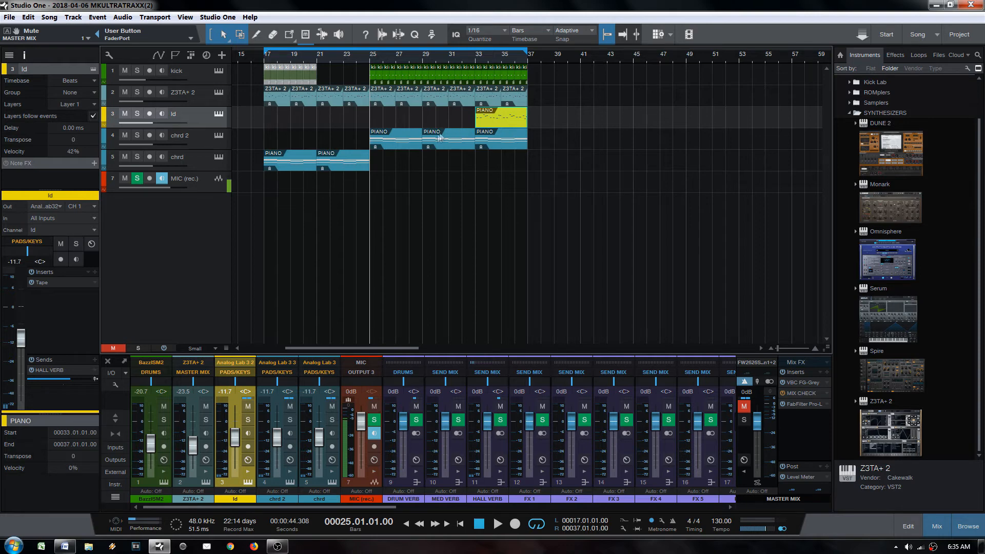
{"action": "key", "text": "space"}
{"action": "key", "text": "space"}
{"action": "key", "text": "space"}
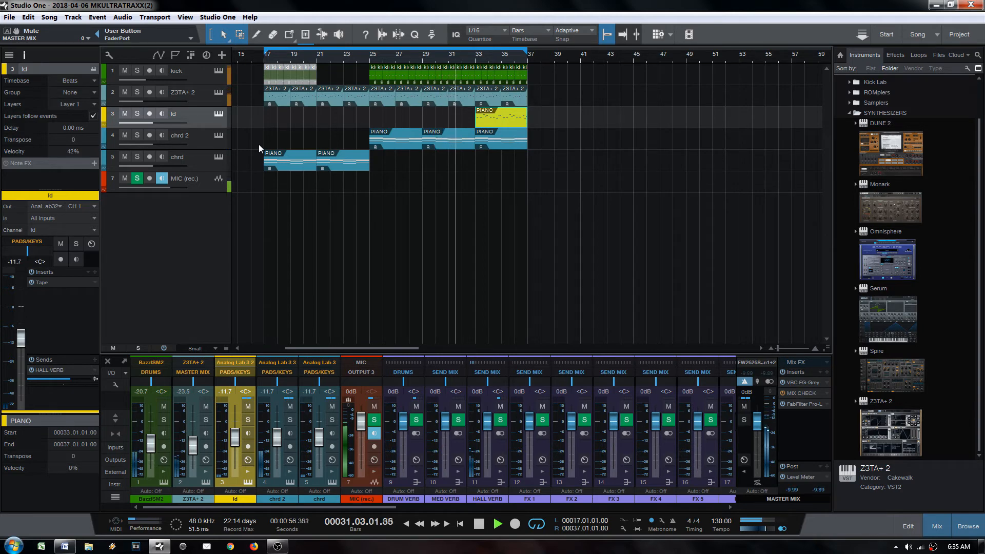
{"action": "left_click", "coordinate": [461, 97]}
Step: Erase one stray note in the Z3TA+ 2 piano roll, close the editor, and replay from bar 29
{"action": "double_click", "coordinate": [460, 97]}
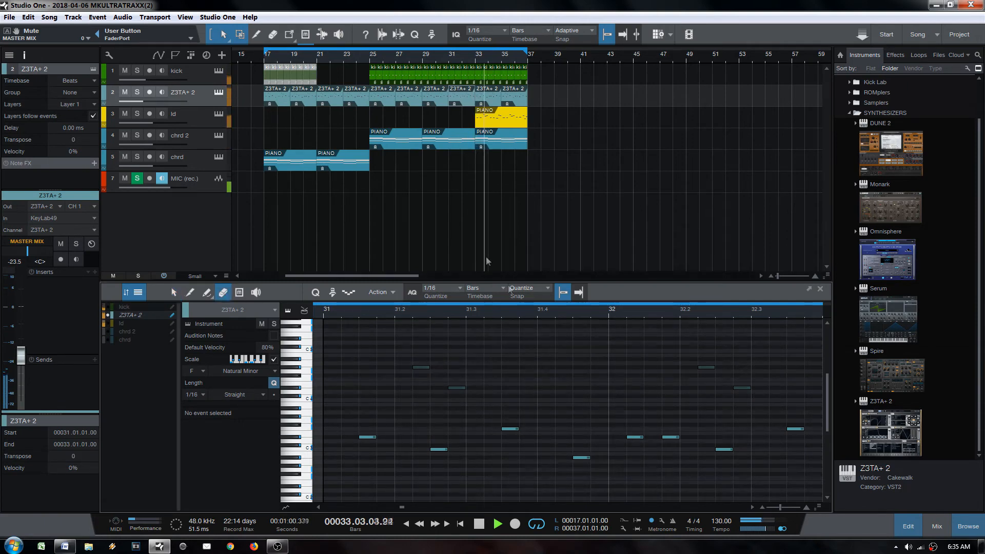
{"action": "left_click", "coordinate": [669, 437]}
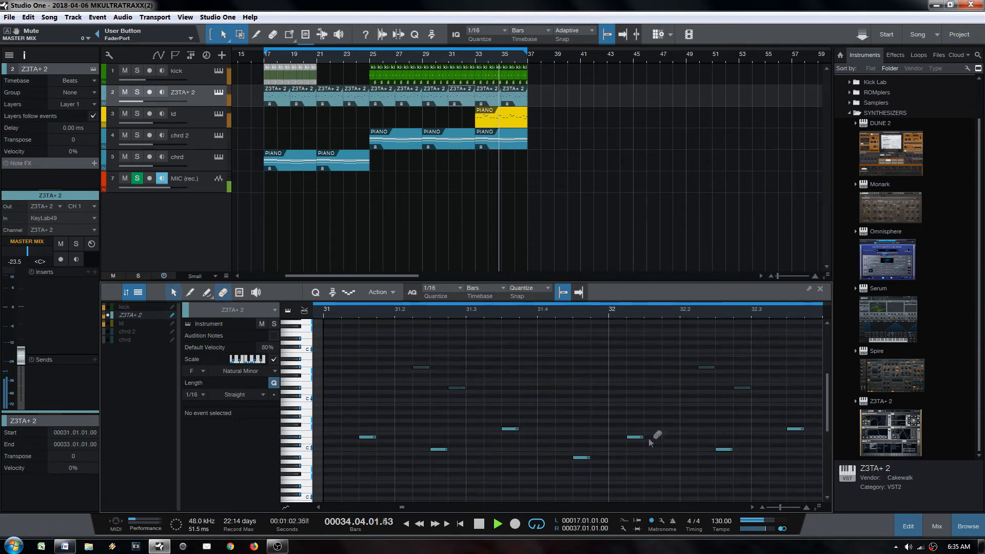
{"action": "key", "text": "F2"}
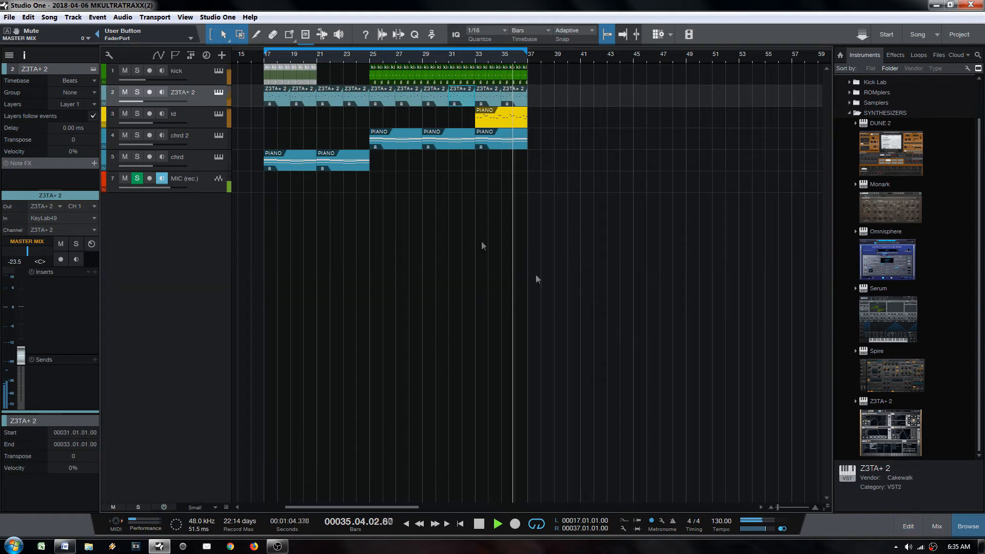
{"action": "left_click", "coordinate": [431, 100]}
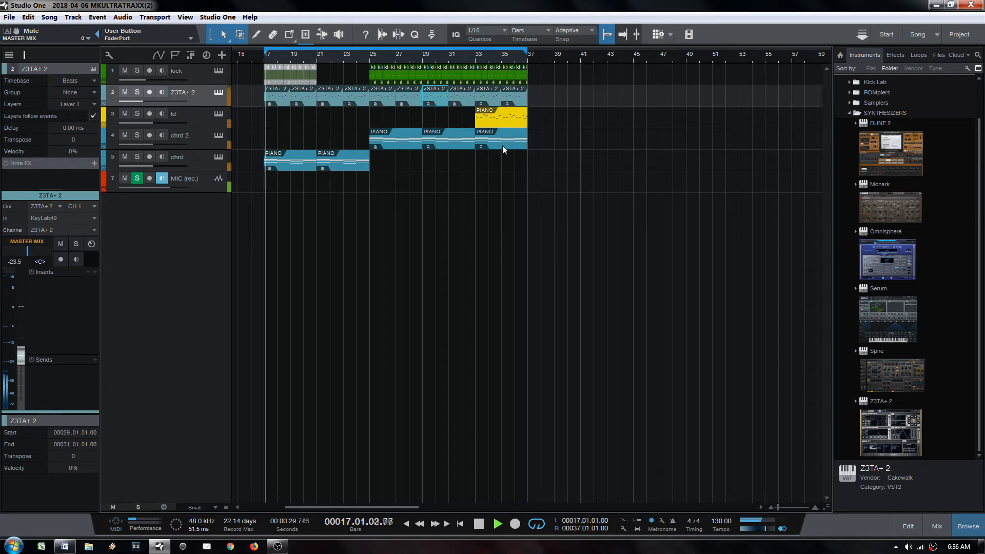
{"action": "key", "text": "space"}
Step: Duplicate the last four bars of tracks 1–4 into bars 37–41 and extend the loop to bar 41
{"action": "left_click_drag", "start_coordinate": [544, 76], "coordinate": [489, 149]}
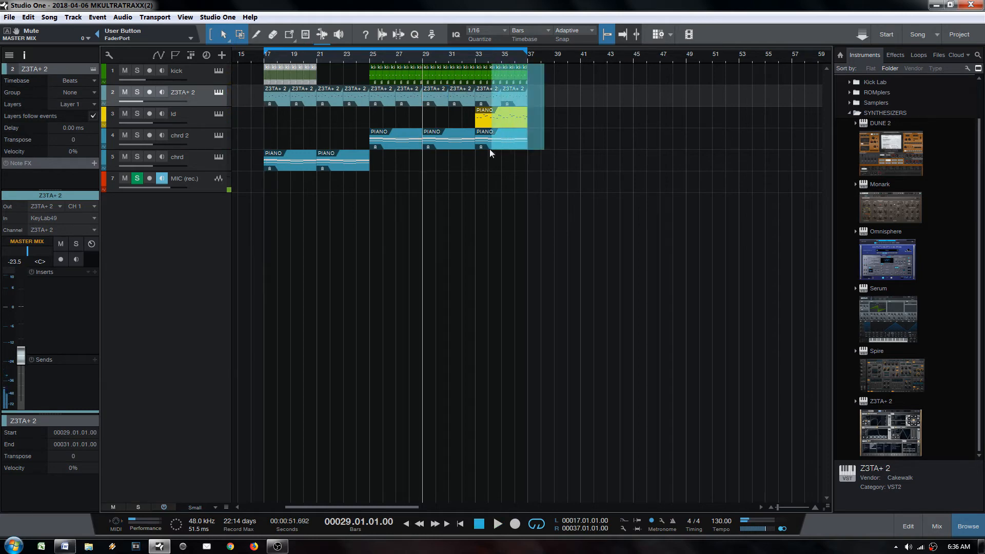
{"action": "key", "text": "d"}
{"action": "left_click_drag", "start_coordinate": [502, 67], "coordinate": [531, 71]}
{"action": "left_click", "coordinate": [552, 120]}
{"action": "left_click_drag", "start_coordinate": [630, 59], "coordinate": [610, 49]}
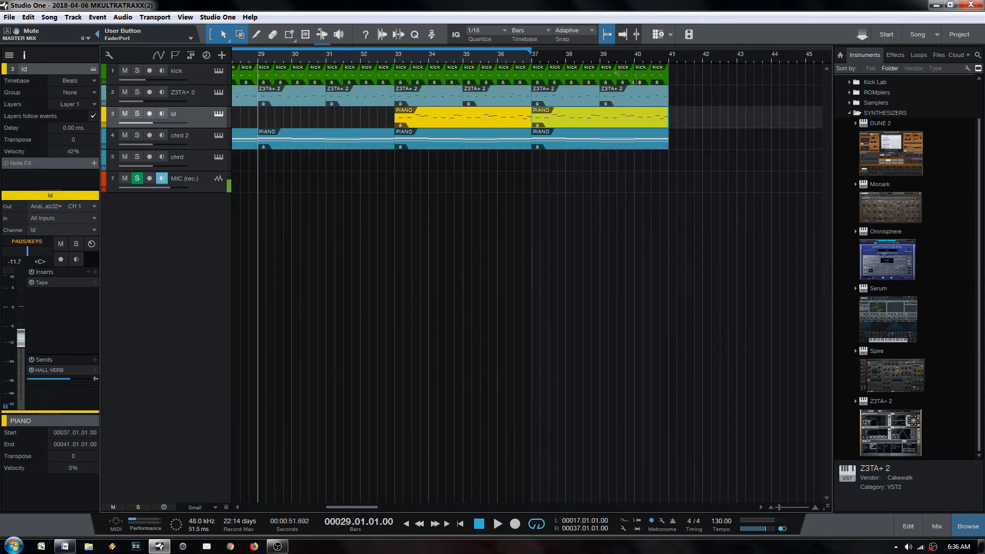
{"action": "left_click", "coordinate": [670, 61], "text": "alt"}
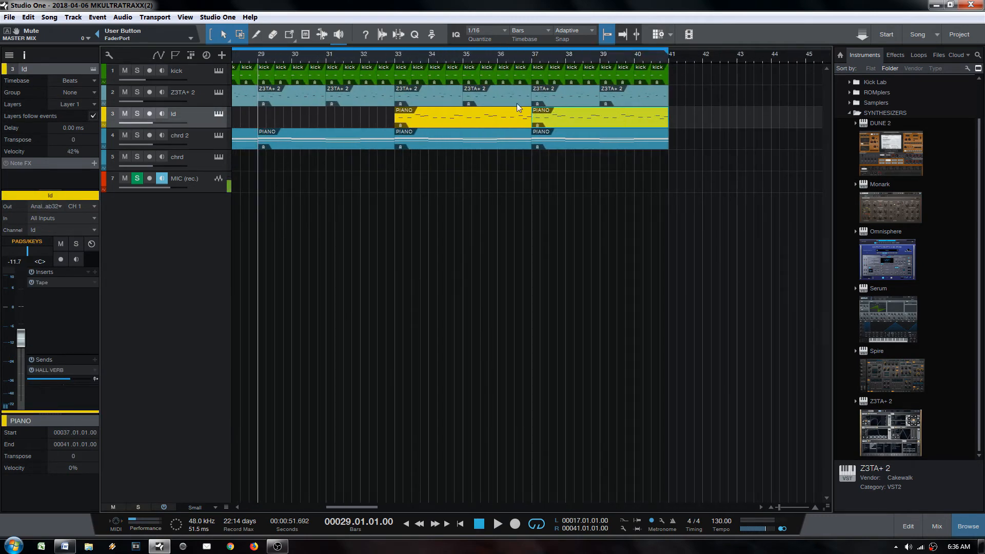
Step: Mute the lead PIANO part at bar 37 and audition from bar 37
{"action": "key", "text": "4"}
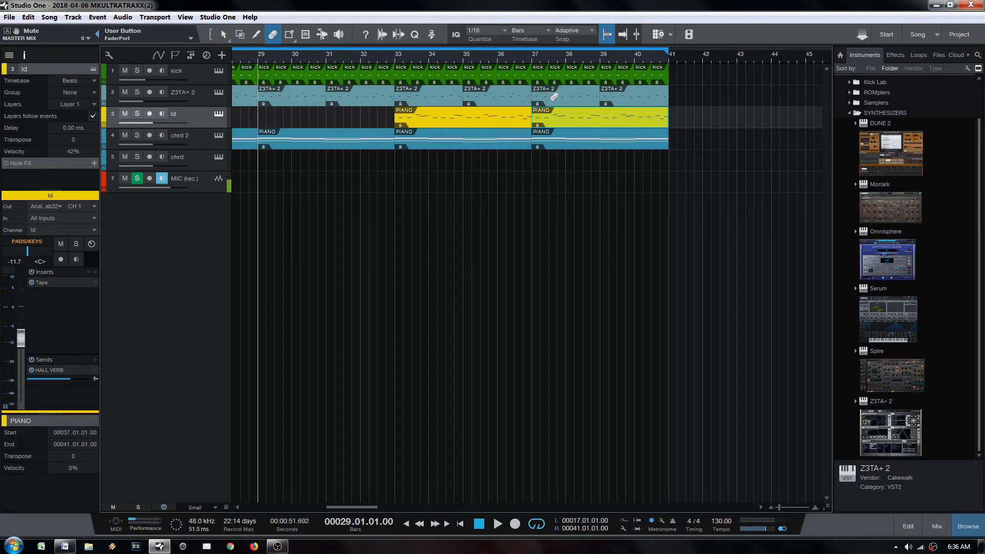
{"action": "key", "text": "1"}
{"action": "left_click", "coordinate": [547, 179]}
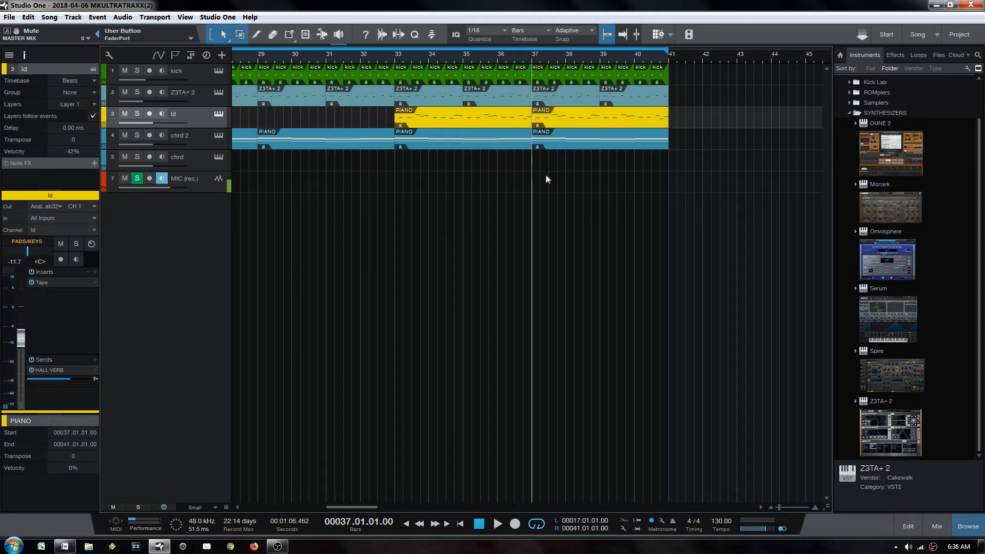
{"action": "key", "text": "6"}
{"action": "left_click", "coordinate": [554, 124]}
{"action": "key", "text": "1"}
{"action": "key", "text": "space"}
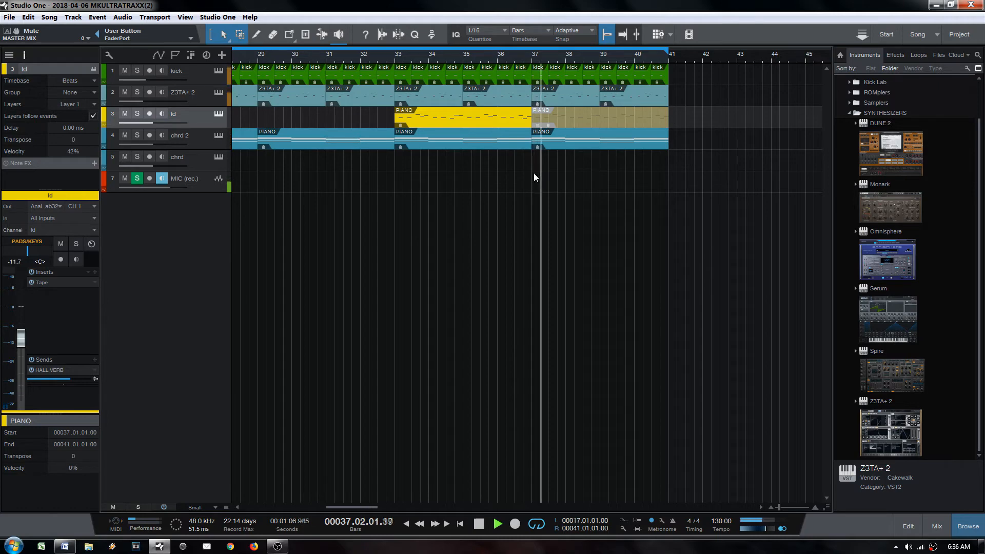
{"action": "key", "text": "space"}
Step: Mute the Z3TA+ 2 and kick parts in bars 37–41, restoring the kick at bar 40 and the lead
{"action": "key", "text": "6"}
{"action": "left_click_drag", "start_coordinate": [545, 98], "coordinate": [630, 100]}
{"action": "key", "text": "1"}
{"action": "key", "text": "6"}
{"action": "left_click", "coordinate": [645, 75]}
{"action": "key", "text": "1"}
{"action": "key", "text": "6"}
{"action": "left_click", "coordinate": [559, 120]}
Step: Audition the bar 37 break while muting and unmuting the chrd 2 and Z3TA+ 2 parts
{"action": "key", "text": "space"}
{"action": "key", "text": "space"}
{"action": "left_click", "coordinate": [554, 144]}
{"action": "key", "text": "1"}
{"action": "key", "text": "space"}
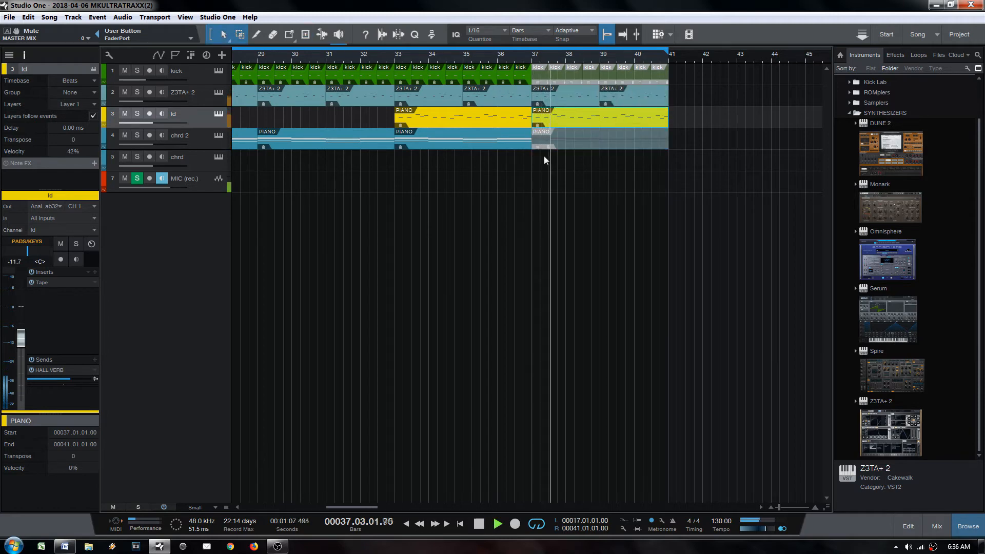
{"action": "left_click", "coordinate": [563, 145]}
{"action": "key", "text": "space"}
{"action": "key", "text": "6"}
{"action": "left_click", "coordinate": [567, 149]}
{"action": "key", "text": "space"}
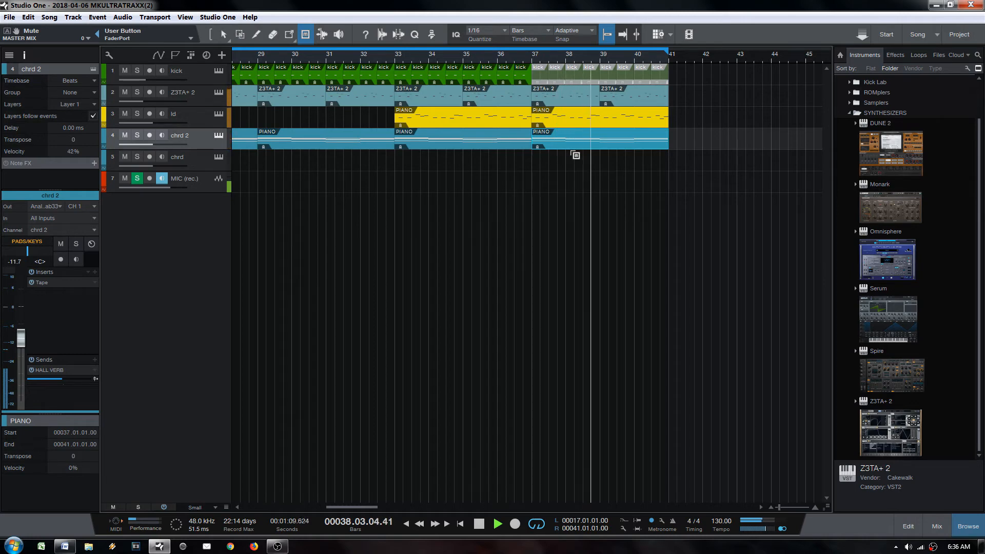
{"action": "scroll", "coordinate": [524, 55], "scroll_direction": "down", "scroll_amount": 2}
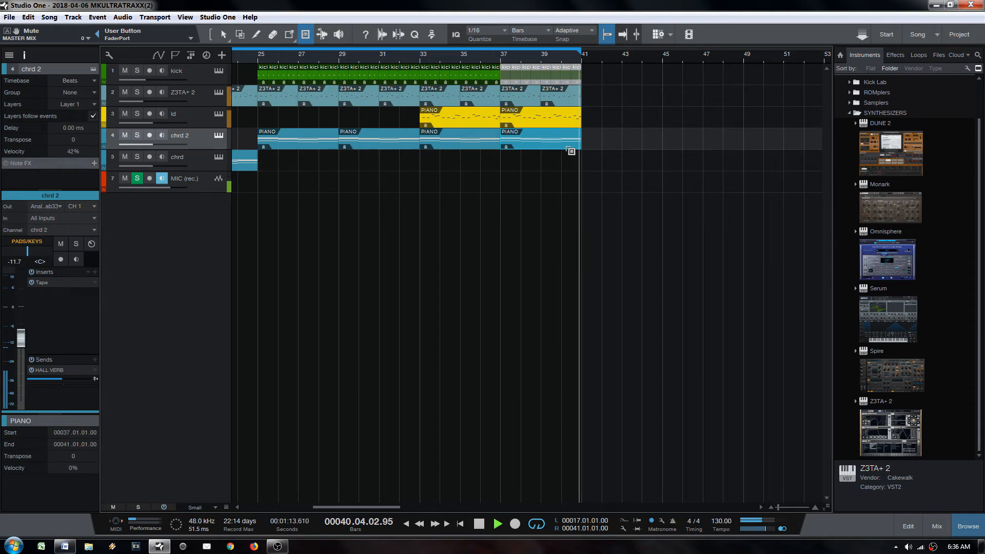
{"action": "key", "text": "space"}
{"action": "scroll", "coordinate": [416, 57], "scroll_direction": "down", "scroll_amount": 3}
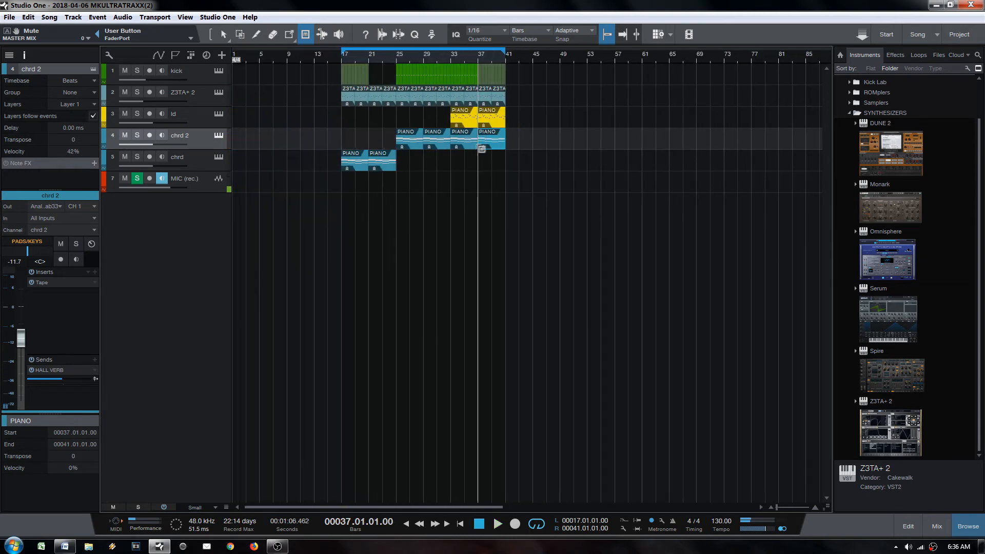
{"action": "key", "text": "1"}
{"action": "scroll", "coordinate": [498, 67], "scroll_direction": "up", "scroll_amount": 2}
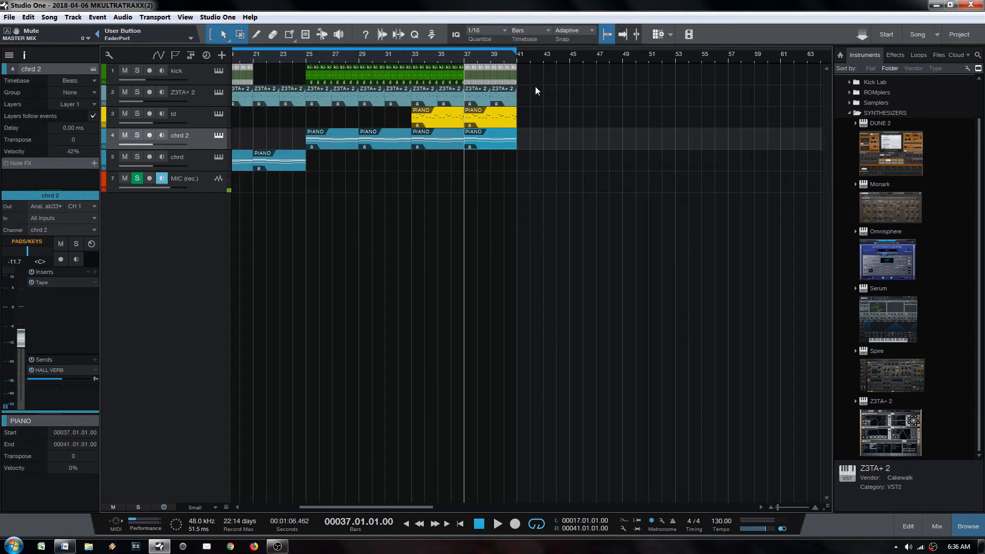
Step: Duplicate bars 37–41 into 41–45 with the kick unmuted, then into 45–49, and add a Spire track
{"action": "left_click_drag", "start_coordinate": [536, 90], "coordinate": [465, 147]}
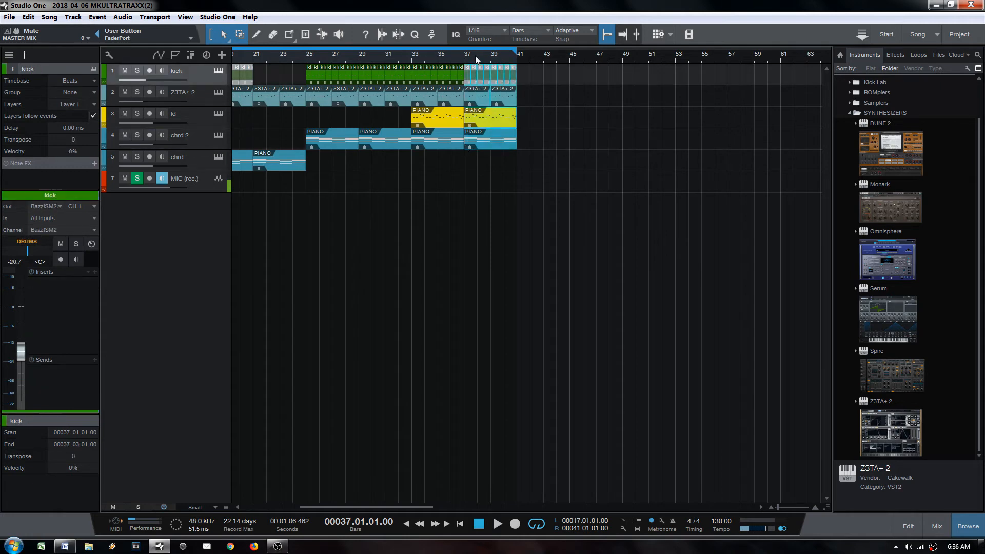
{"action": "scroll", "coordinate": [482, 55], "scroll_direction": "up", "scroll_amount": 2}
{"action": "key", "text": "d"}
{"action": "key", "text": "6"}
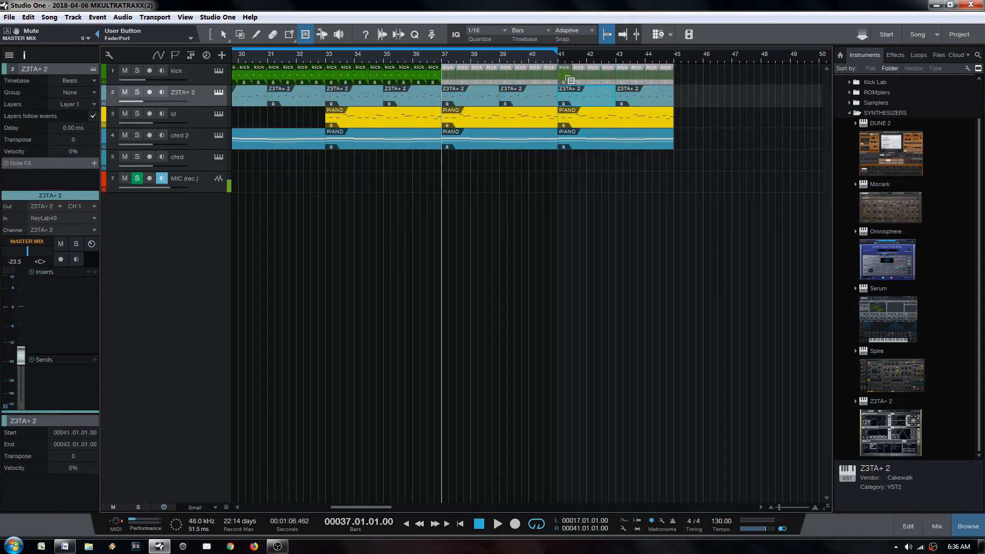
{"action": "key", "text": "1"}
{"action": "left_click_drag", "start_coordinate": [566, 80], "coordinate": [559, 152]}
{"action": "key", "text": "6"}
{"action": "left_click", "coordinate": [637, 77]}
{"action": "key", "text": "1"}
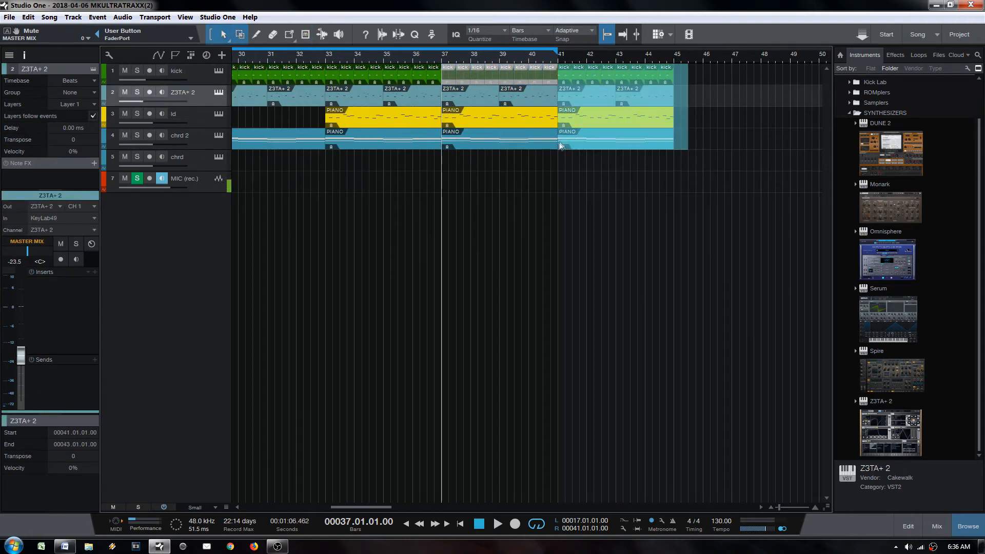
{"action": "key", "text": "d"}
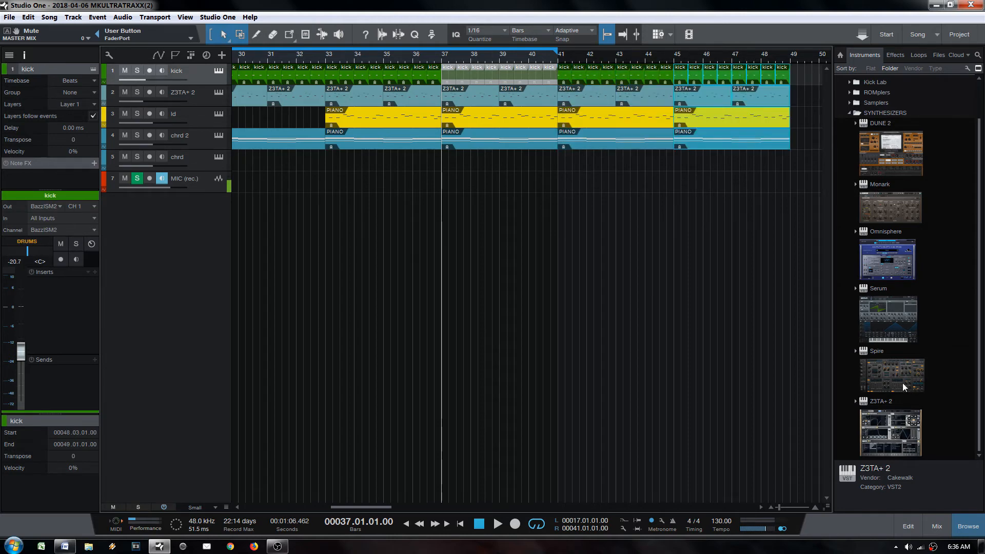
{"action": "left_click_drag", "start_coordinate": [904, 387], "coordinate": [587, 150]}
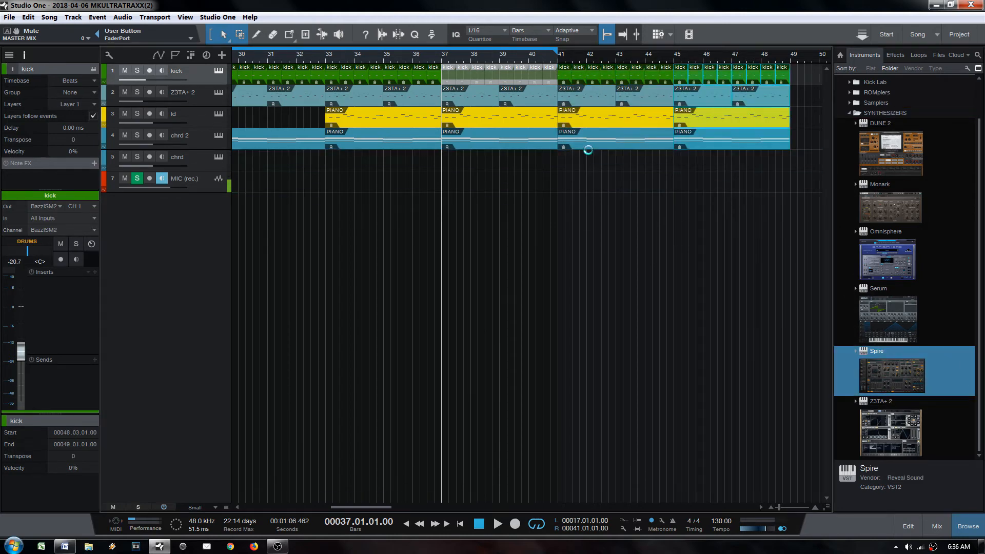
Step: Load the LD Hyper Lead preset from Spire's Factory Soundbank Vol 1
{"action": "left_click", "coordinate": [232, 147]}
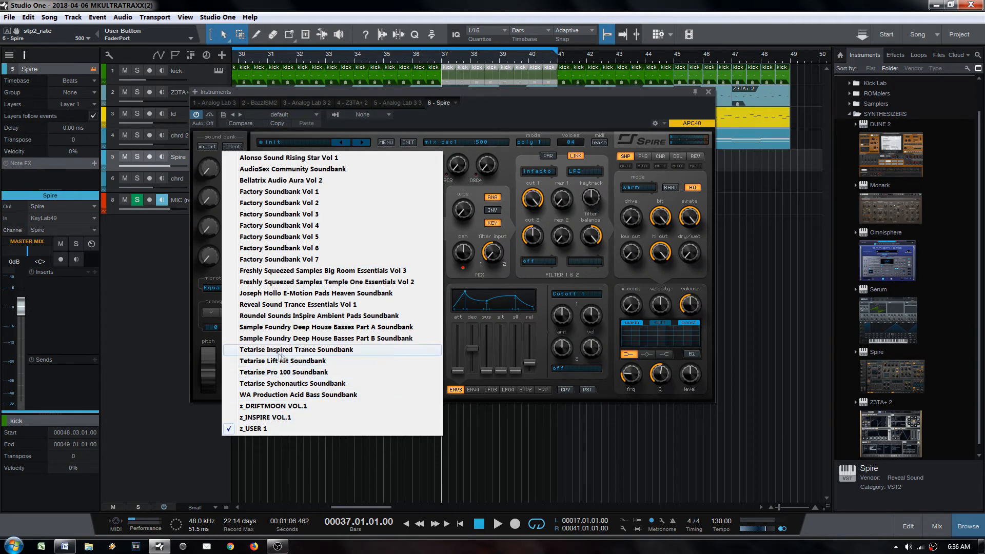
{"action": "left_click", "coordinate": [355, 195]}
{"action": "left_click", "coordinate": [288, 142]}
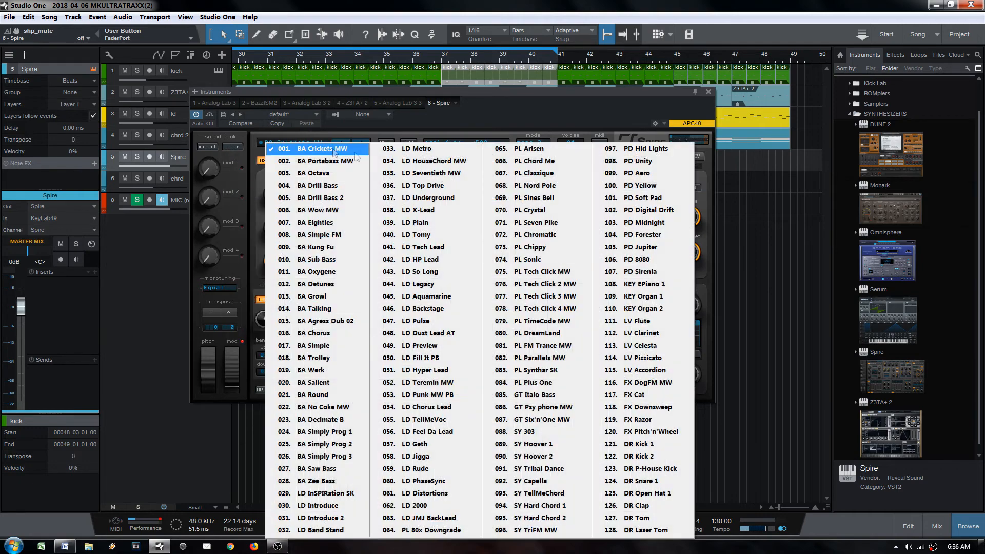
{"action": "left_click", "coordinate": [411, 368]}
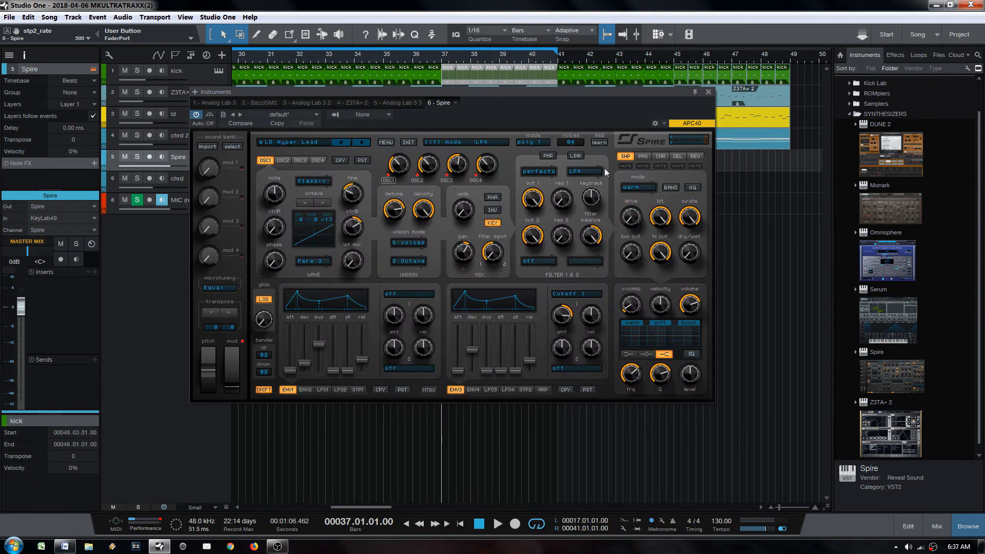
{"action": "left_click", "coordinate": [708, 92]}
Step: Create a Spire part spanning bars 41–49, loop those bars, then erase the part
{"action": "double_click", "coordinate": [686, 160]}
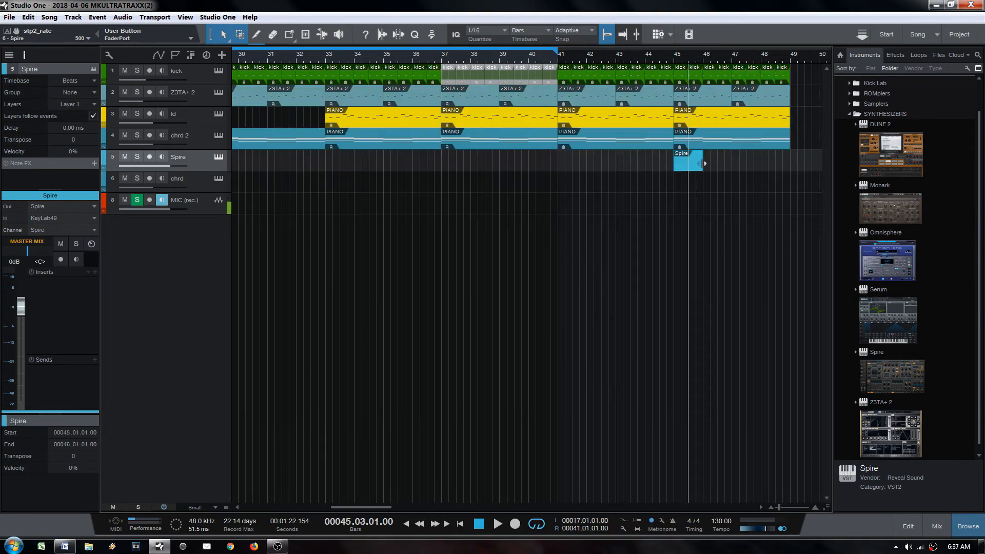
{"action": "left_click_drag", "start_coordinate": [703, 164], "coordinate": [789, 169]}
{"action": "key", "text": "p"}
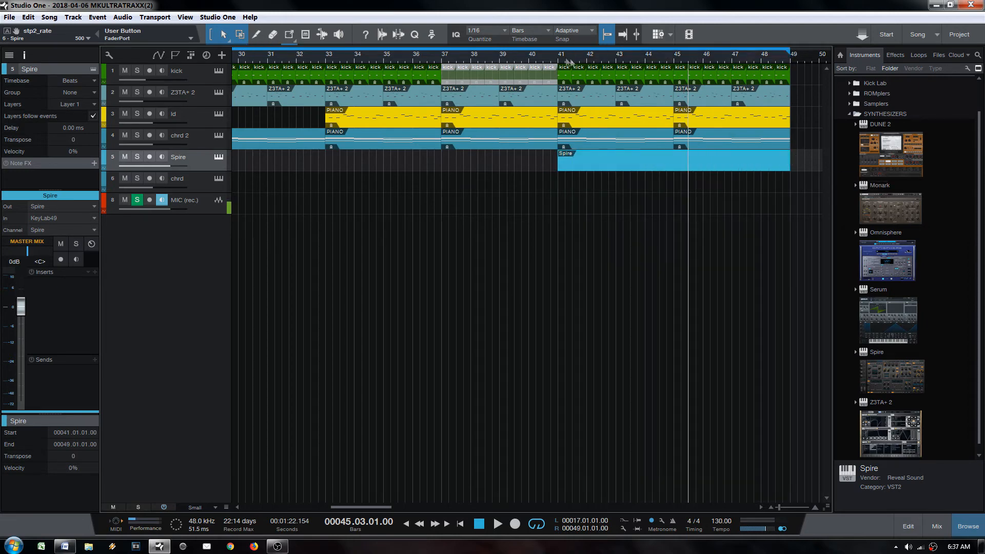
{"action": "left_click", "coordinate": [579, 173]}
{"action": "key", "text": "4"}
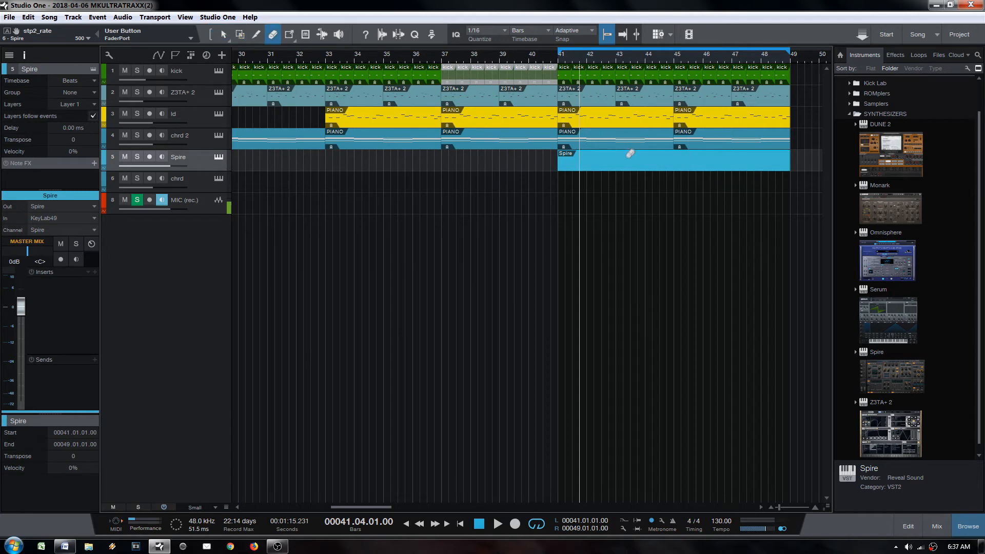
{"action": "left_click", "coordinate": [617, 163]}
{"action": "key", "text": "1"}
Step: Copy both ld PIANO parts onto the Spire track and colour the Spire track red
{"action": "left_click", "coordinate": [602, 113]}
{"action": "left_click_drag", "start_coordinate": [602, 116], "coordinate": [573, 169]}
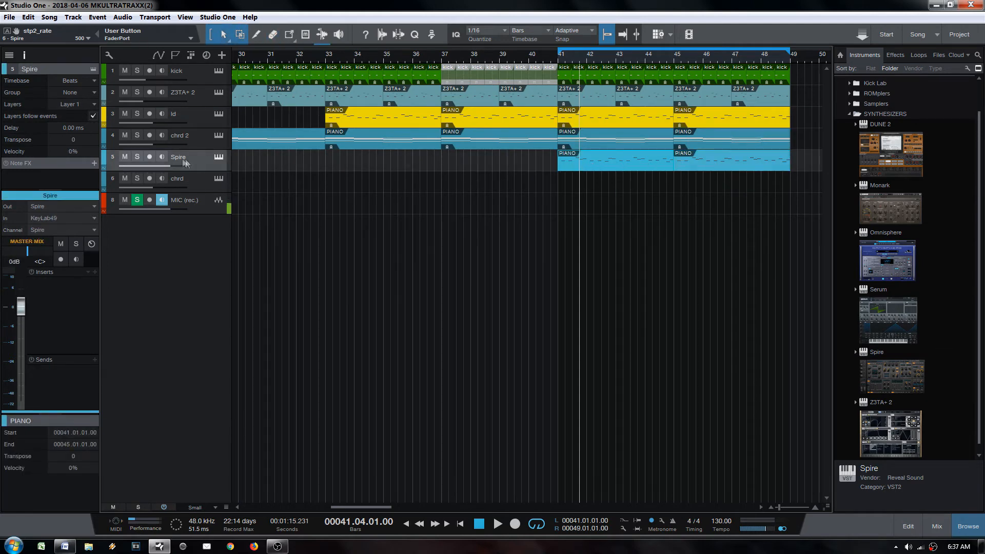
{"action": "left_click", "coordinate": [108, 158]}
{"action": "left_click", "coordinate": [193, 232]}
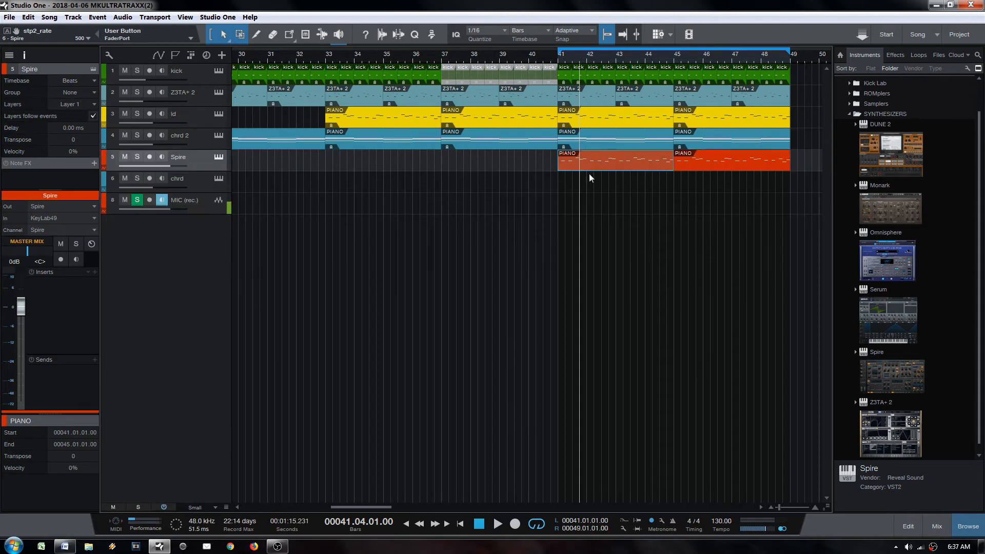
Step: Audition the Spire part from bar 41 and lower the Spire track volume to -14.5 dB
{"action": "left_click_drag", "start_coordinate": [212, 182], "coordinate": [167, 182]}
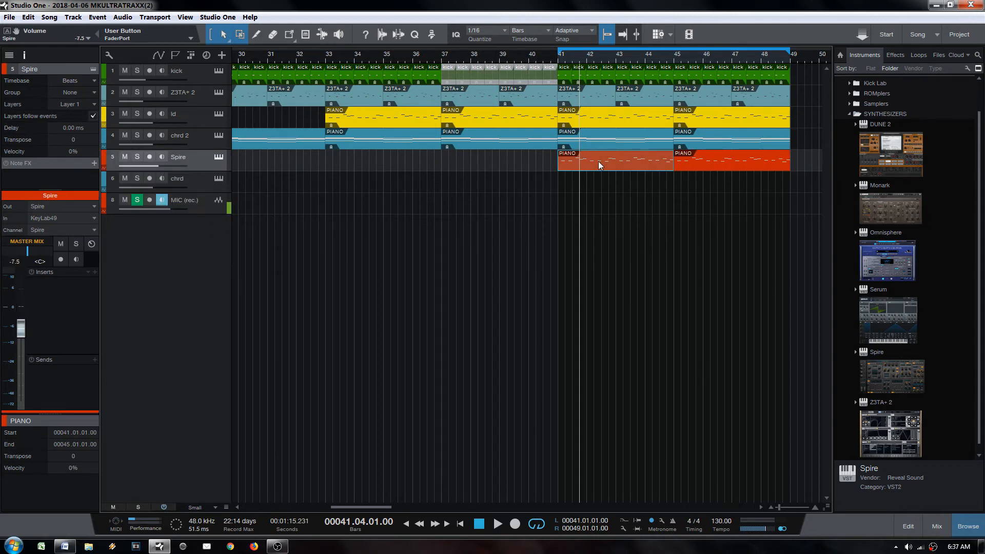
{"action": "double_click", "coordinate": [598, 161]}
{"action": "left_click_drag", "start_coordinate": [340, 437], "coordinate": [384, 437]}
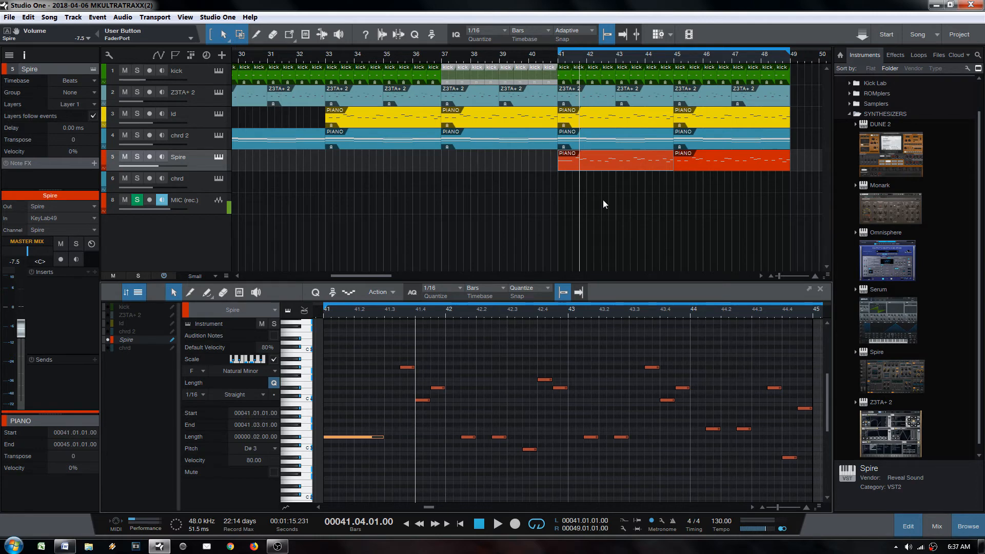
{"action": "key", "text": "ctrl"}
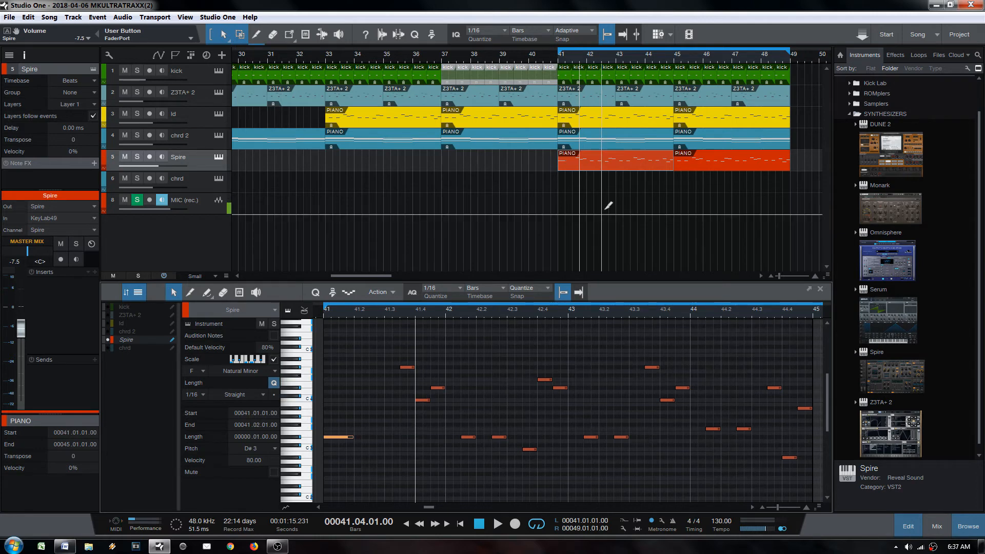
{"action": "key", "text": "ctrl+z"}
{"action": "key", "text": "ctrl+z"}
{"action": "left_click", "coordinate": [585, 166]}
{"action": "key", "text": "KP_1"}
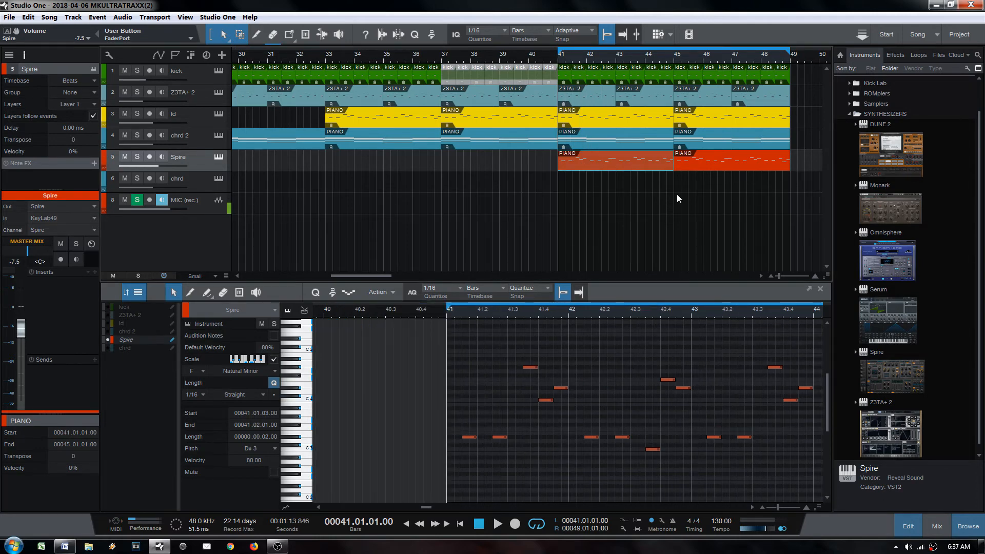
{"action": "key", "text": "space"}
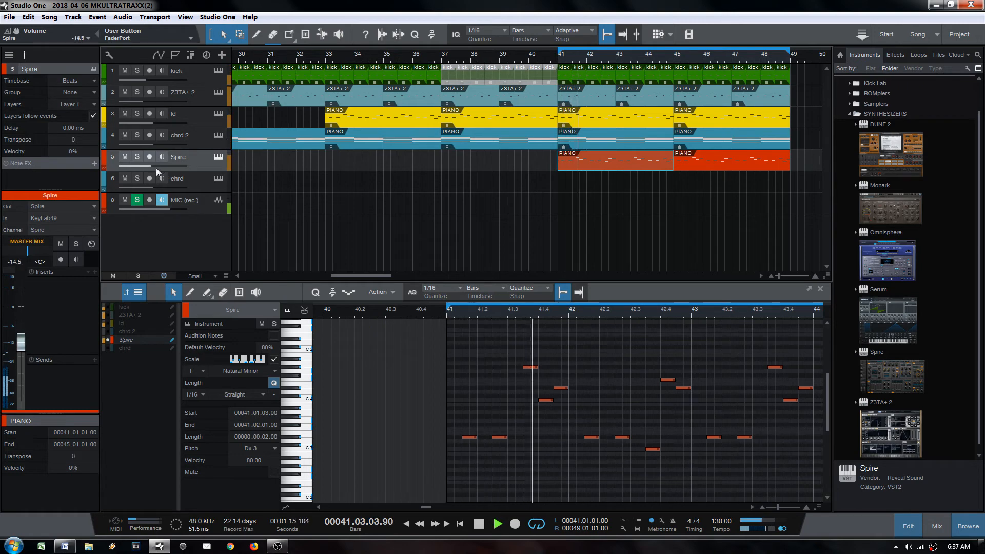
{"action": "left_click_drag", "start_coordinate": [156, 168], "coordinate": [153, 168]}
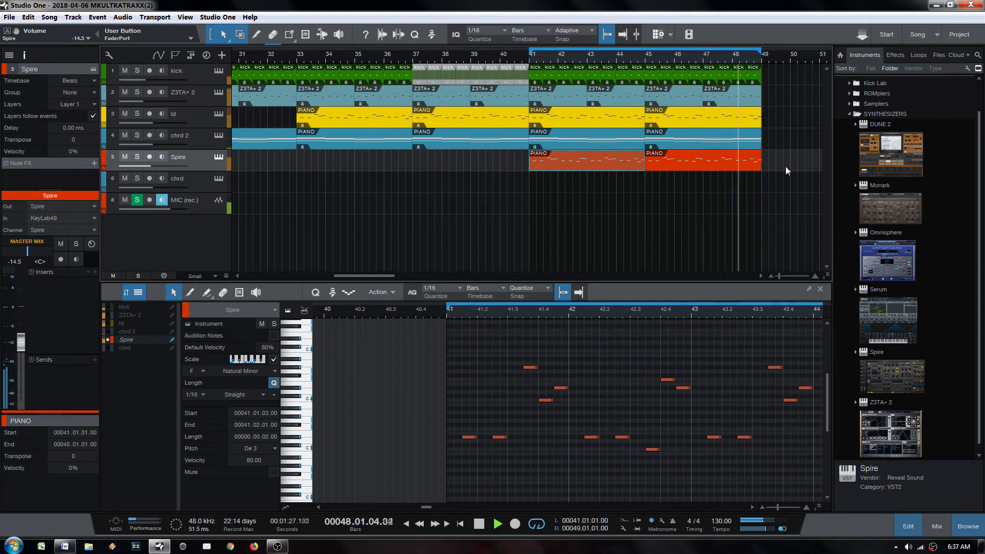
{"action": "key", "text": "space"}
Step: Zoom in on bars 42–49 and move the ld track below the Spire track
{"action": "left_click", "coordinate": [747, 167]}
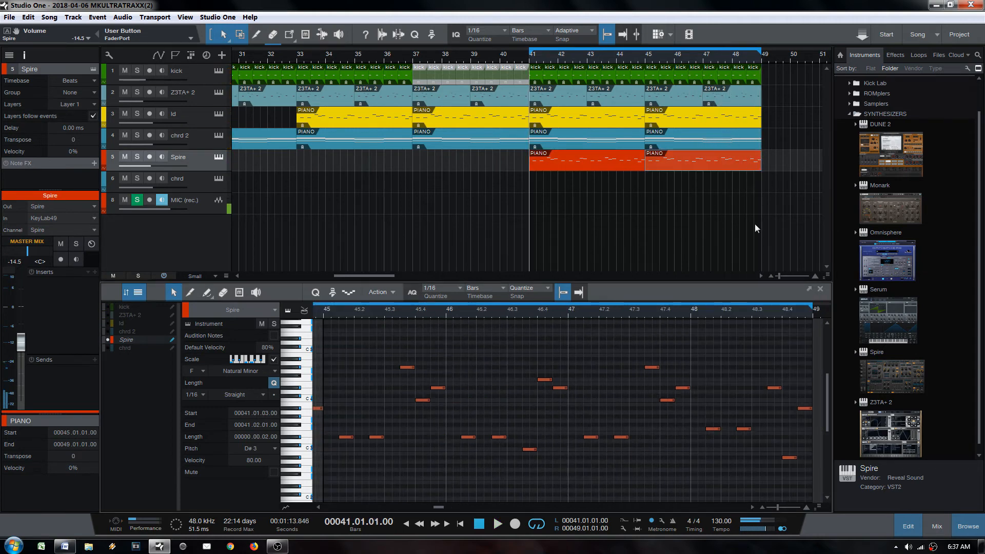
{"action": "key", "text": "m"}
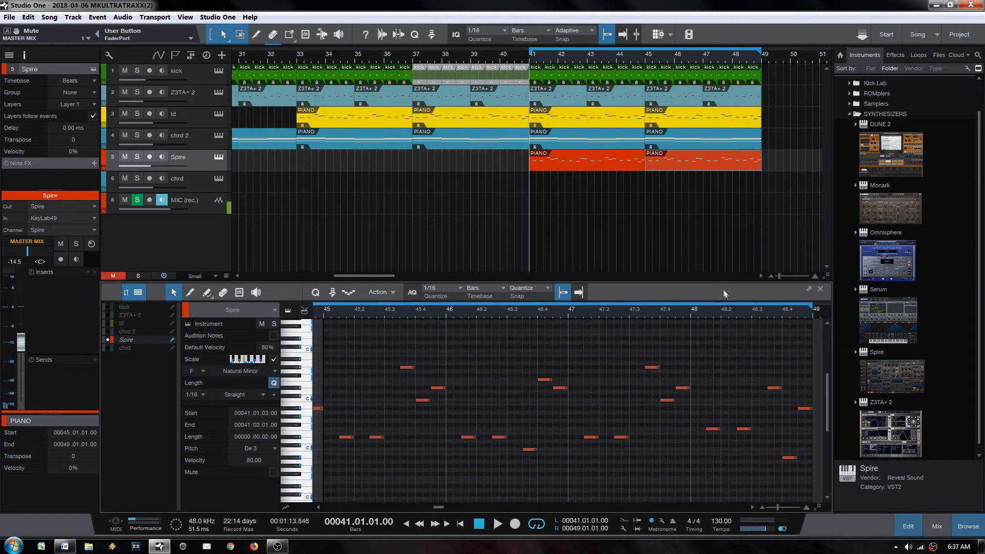
{"action": "left_click_drag", "start_coordinate": [737, 312], "coordinate": [703, 316]}
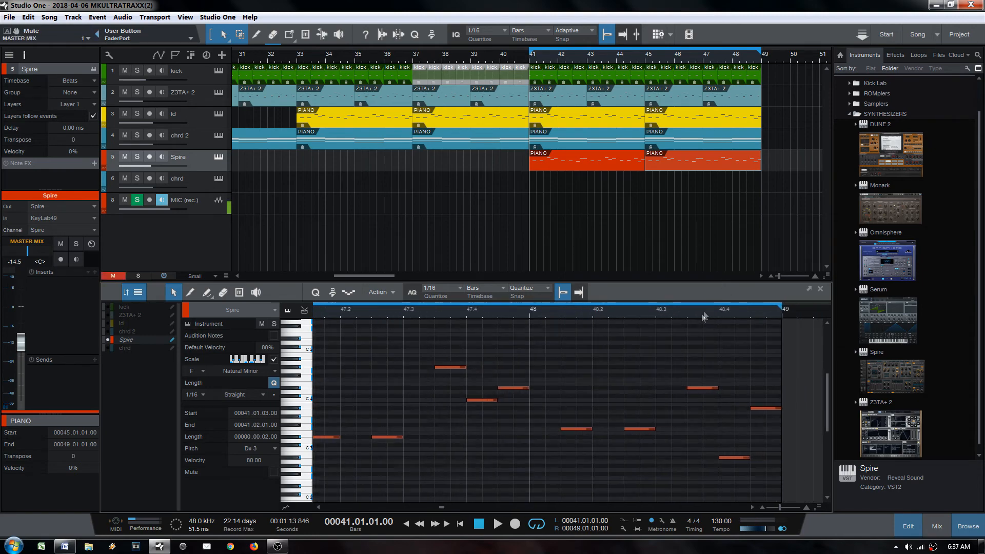
{"action": "left_click_drag", "start_coordinate": [737, 56], "coordinate": [647, 83]}
{"action": "left_click", "coordinate": [440, 160]}
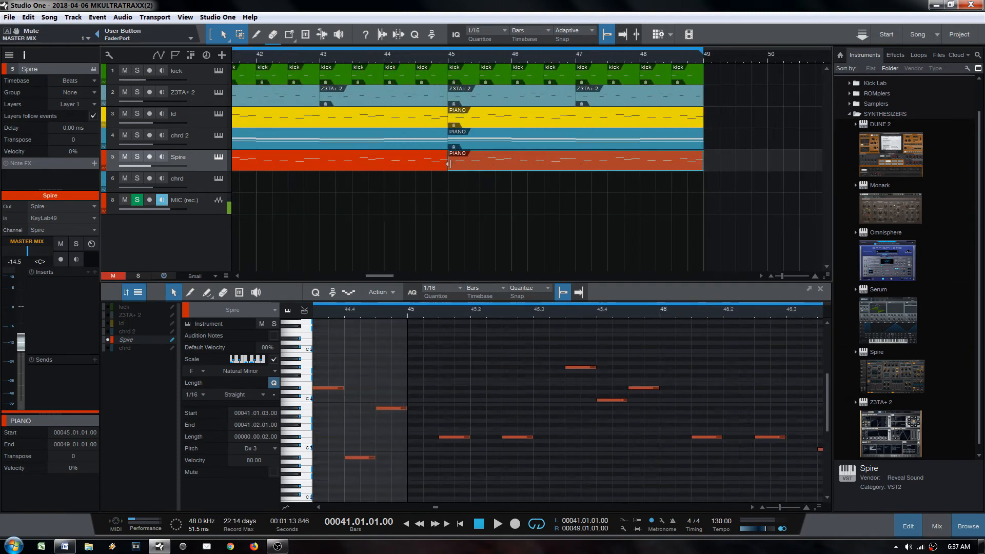
{"action": "left_click", "coordinate": [500, 117]}
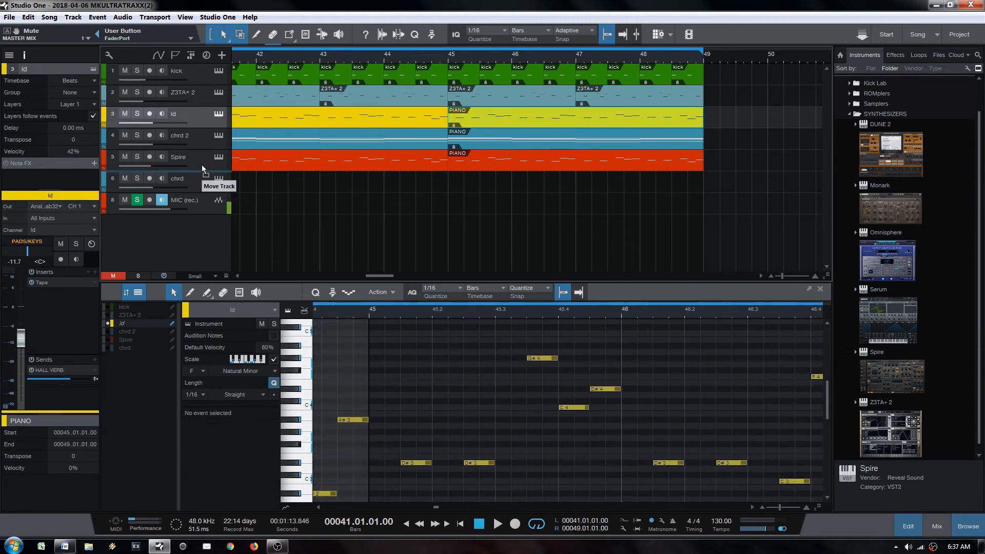
{"action": "left_click_drag", "start_coordinate": [204, 169], "coordinate": [200, 170]}
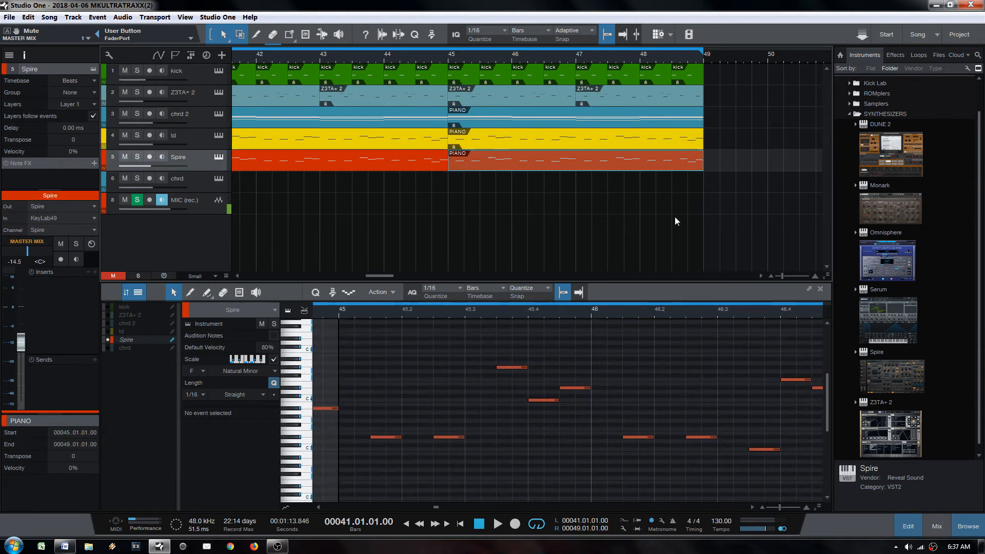
Step: Split the A#2 note in bar 48 at 48.3 and 48.04.02 and raise the split pieces
{"action": "double_click", "coordinate": [675, 166]}
{"action": "left_click_drag", "start_coordinate": [783, 311], "coordinate": [772, 324]}
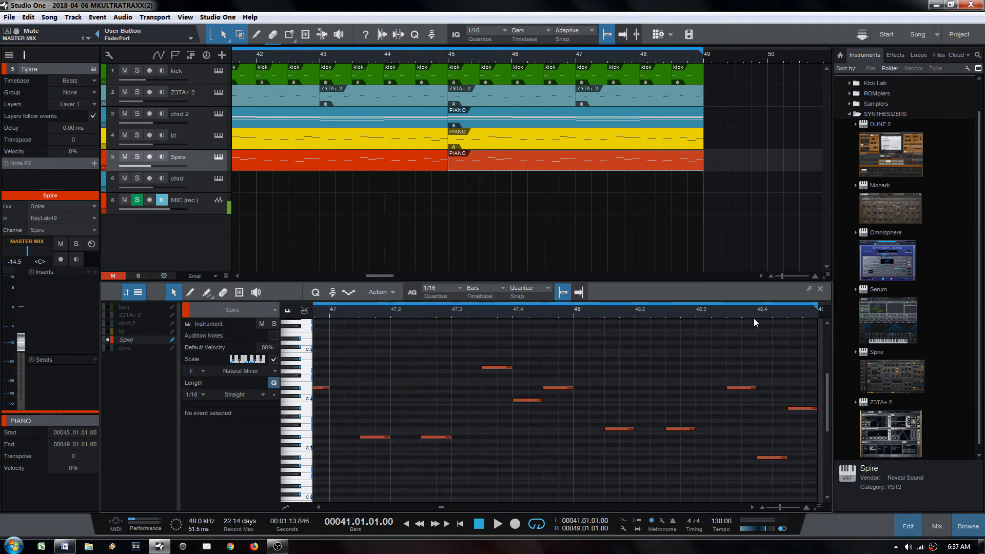
{"action": "left_click_drag", "start_coordinate": [758, 324], "coordinate": [725, 312]}
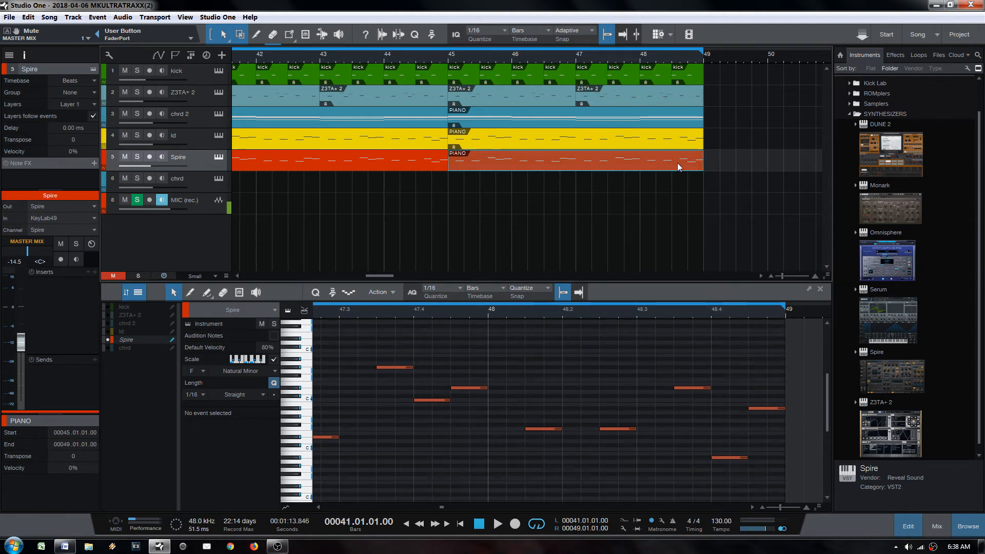
{"action": "left_click", "coordinate": [728, 457]}
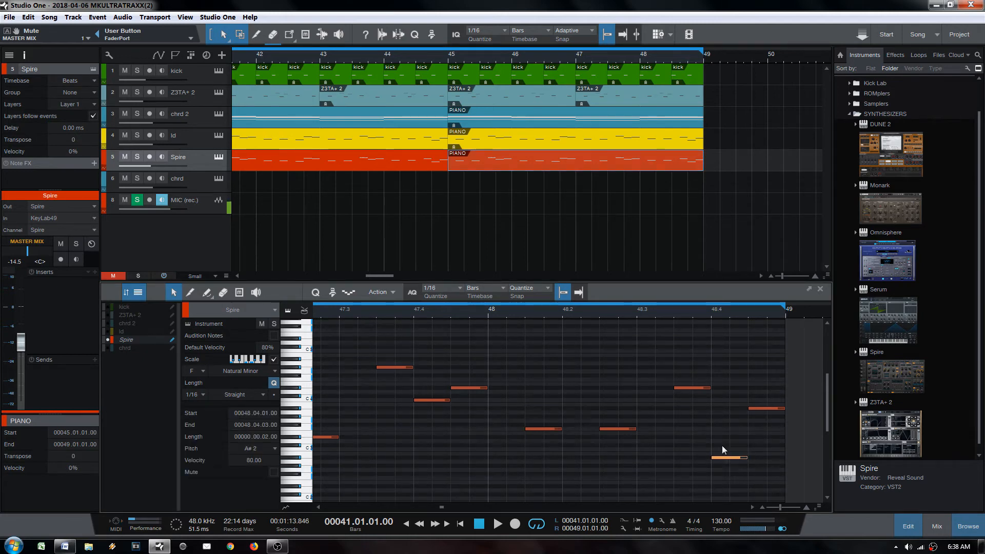
{"action": "left_click", "coordinate": [698, 388], "text": "ctrl"}
{"action": "left_click_drag", "start_coordinate": [698, 389], "coordinate": [697, 371]}
{"action": "left_click", "coordinate": [731, 458], "text": "ctrl"}
{"action": "left_click_drag", "start_coordinate": [738, 458], "coordinate": [738, 437]}
{"action": "left_click", "coordinate": [667, 467]}
Step: Delete the upper short note and extend the D#4 note to 48.4, auditioning the passage
{"action": "key", "text": "space"}
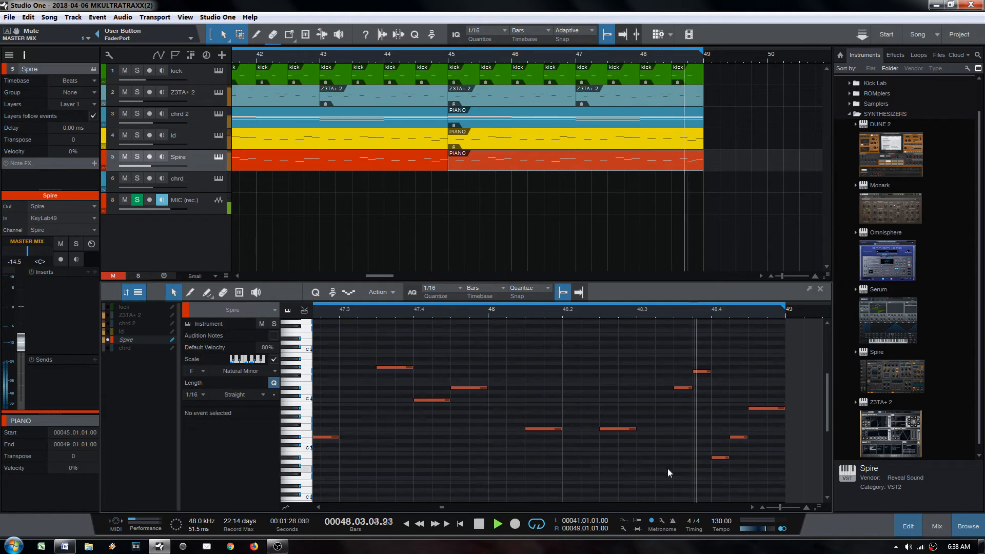
{"action": "key", "text": "space"}
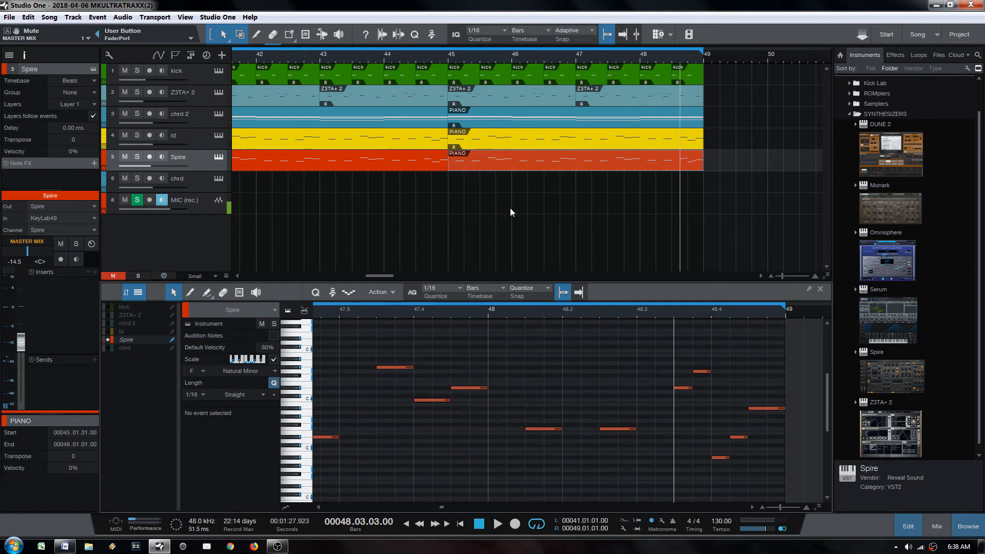
{"action": "key", "text": "space"}
{"action": "key", "text": "space"}
{"action": "left_click", "coordinate": [594, 419]}
{"action": "key", "text": "space"}
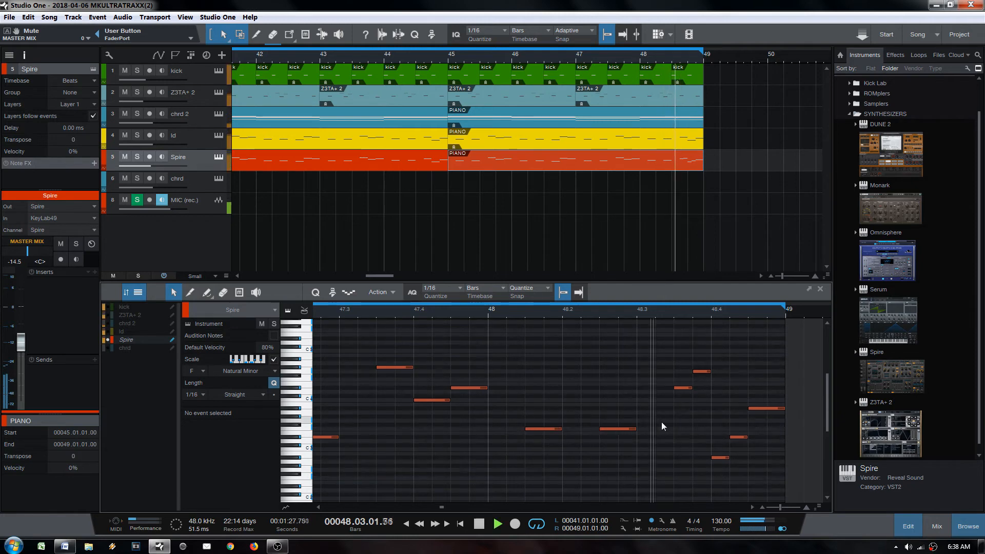
{"action": "key", "text": "space"}
{"action": "double_click", "coordinate": [706, 372]}
{"action": "left_click_drag", "start_coordinate": [691, 388], "coordinate": [712, 396]}
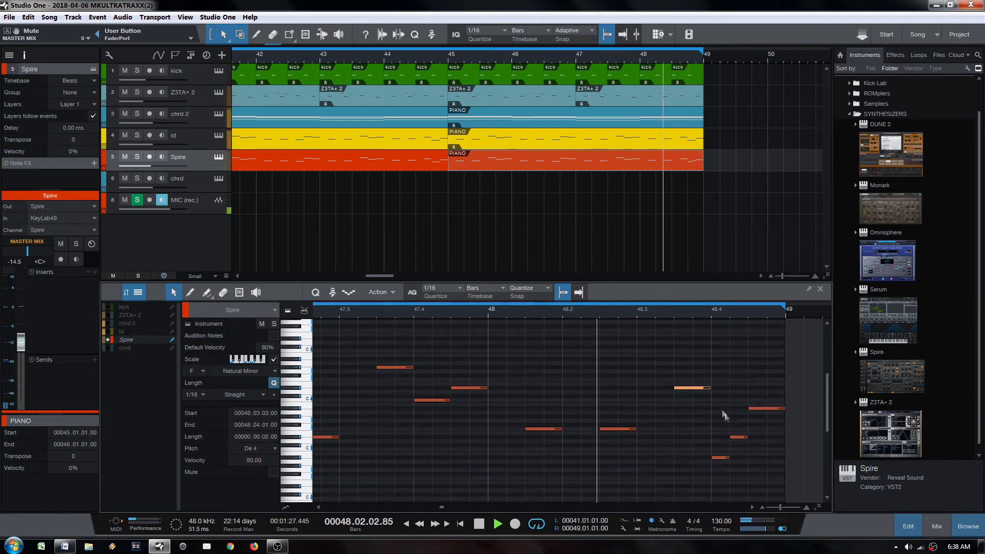
{"action": "key", "text": "space"}
Step: Erase the D#3 note at 48.4.2 and lengthen the A#2 note to 48.4.3
{"action": "key", "text": "4"}
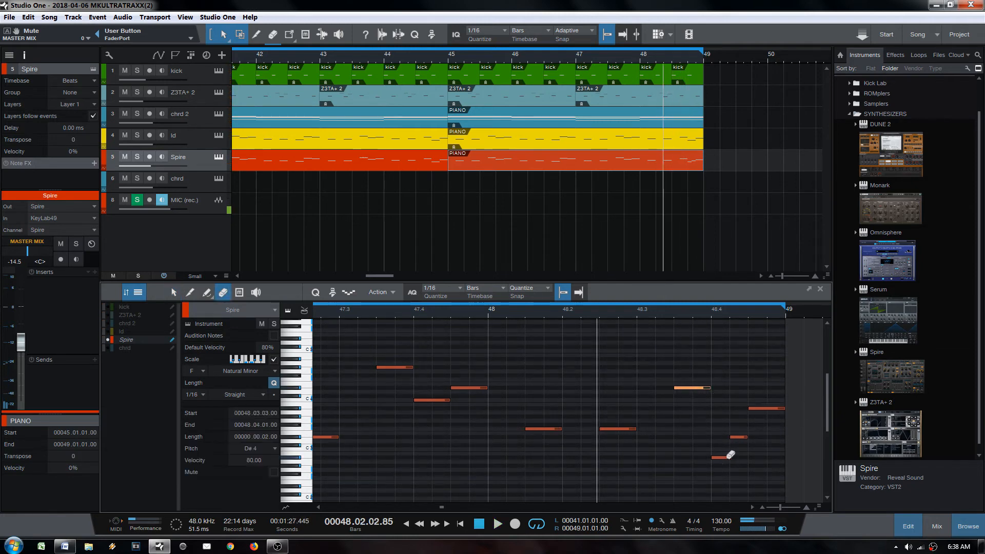
{"action": "key", "text": "1"}
{"action": "key", "text": "space"}
{"action": "key", "text": "space"}
{"action": "left_click", "coordinate": [738, 438]}
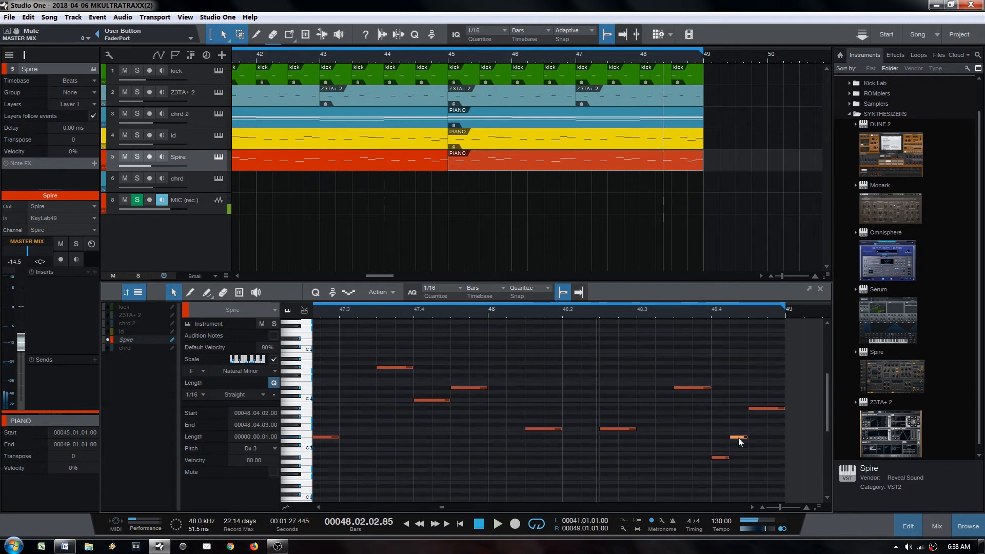
{"action": "left_click", "coordinate": [737, 438], "text": "ctrl"}
{"action": "left_click_drag", "start_coordinate": [727, 458], "coordinate": [744, 459]}
{"action": "key", "text": "space"}
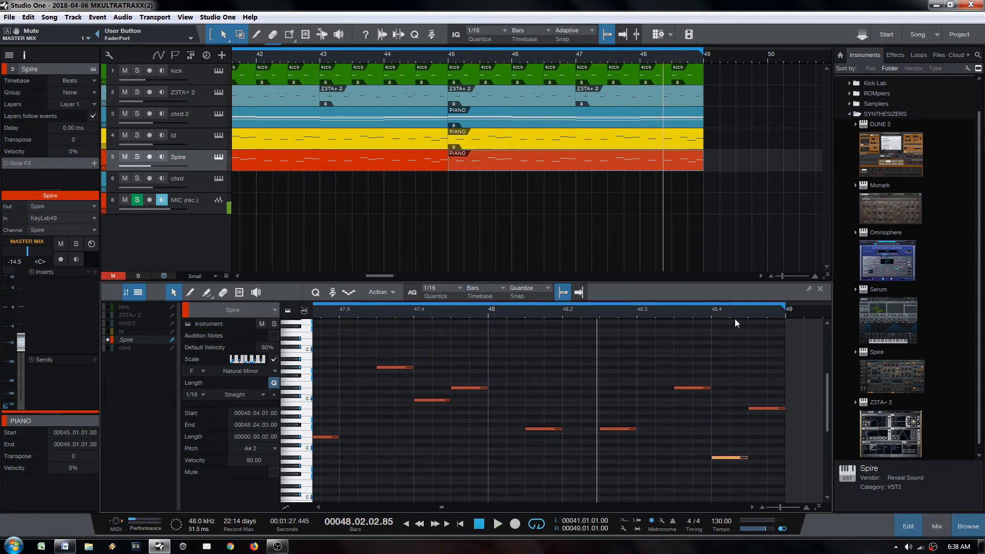
{"action": "scroll", "coordinate": [520, 82], "scroll_direction": "down", "scroll_amount": 5}
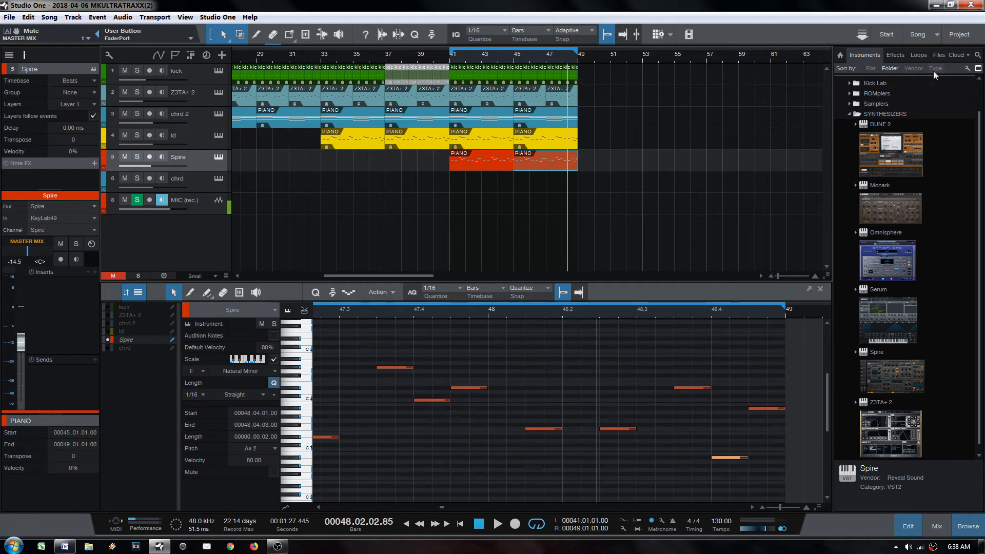
Step: Browse the sample files to the Thomas Penton Essentials CLAPS folder
{"action": "left_click", "coordinate": [938, 55]}
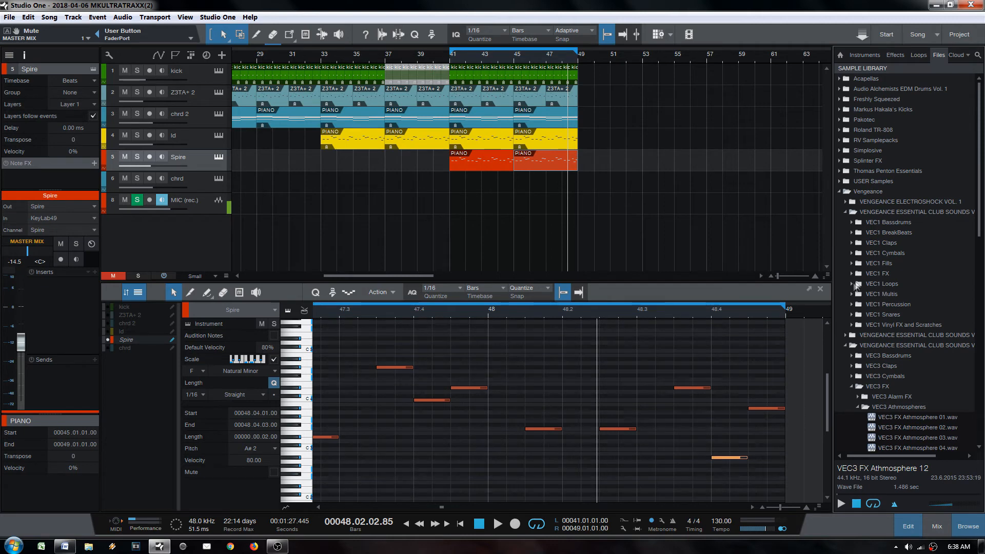
{"action": "left_click", "coordinate": [853, 243]}
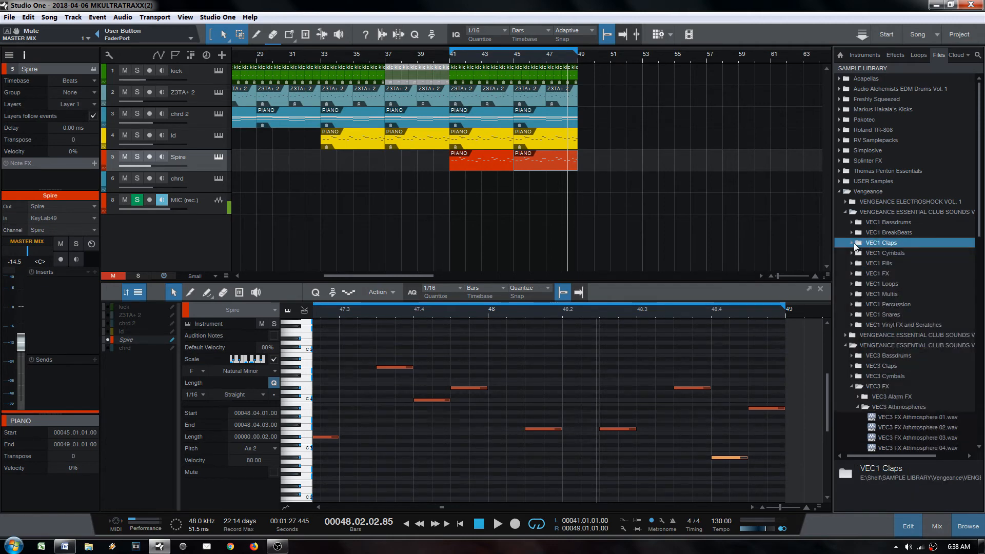
{"action": "left_click", "coordinate": [840, 191]}
{"action": "left_click", "coordinate": [844, 173]}
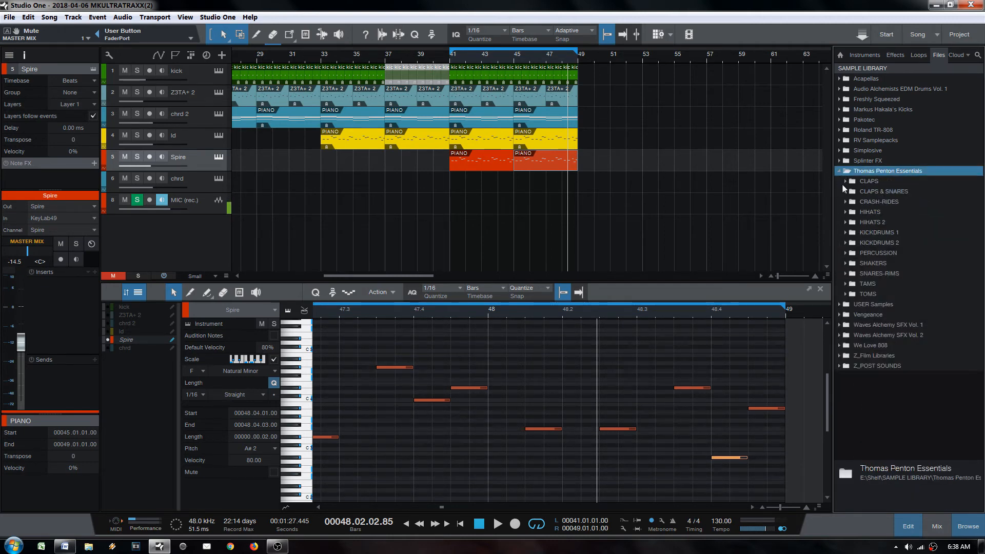
{"action": "left_click", "coordinate": [842, 103]}
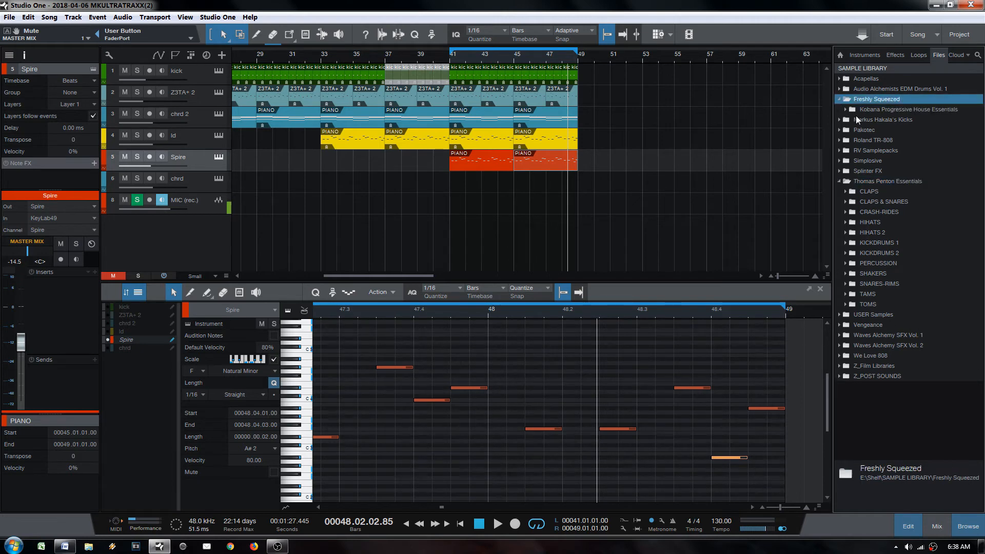
{"action": "left_click", "coordinate": [843, 192]}
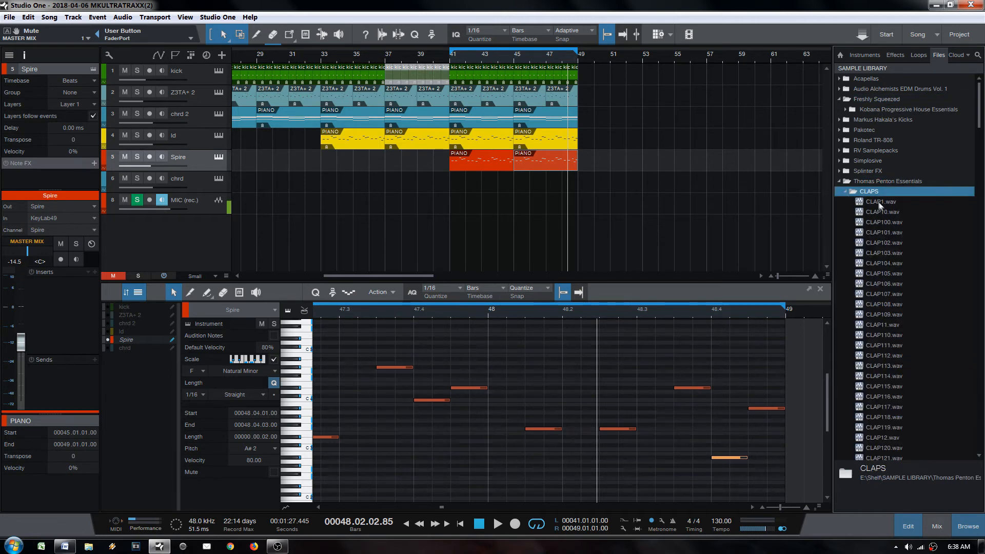
Step: Preview clap samples CLAP100 through CLAP132, ending on CLAP135
{"action": "left_click", "coordinate": [877, 201]}
{"action": "left_click", "coordinate": [881, 222]}
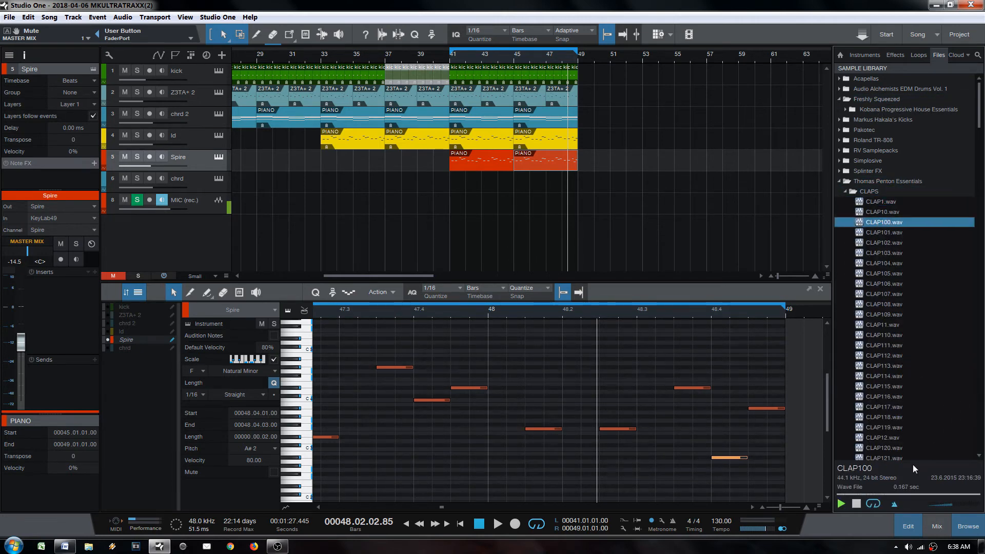
{"action": "left_click", "coordinate": [903, 344]}
{"action": "left_click", "coordinate": [892, 263]}
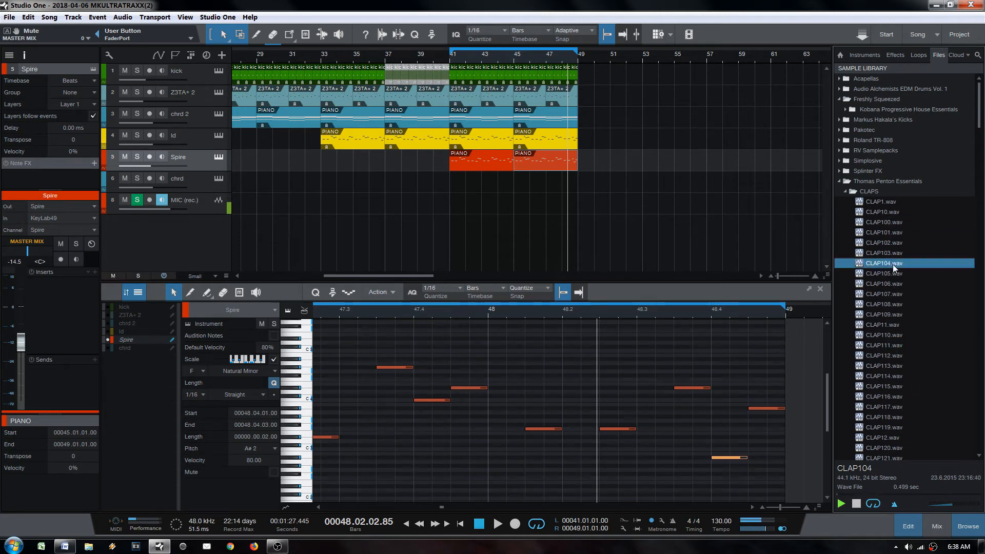
{"action": "left_click", "coordinate": [895, 243]}
{"action": "left_click", "coordinate": [898, 232]}
{"action": "left_click", "coordinate": [901, 334]}
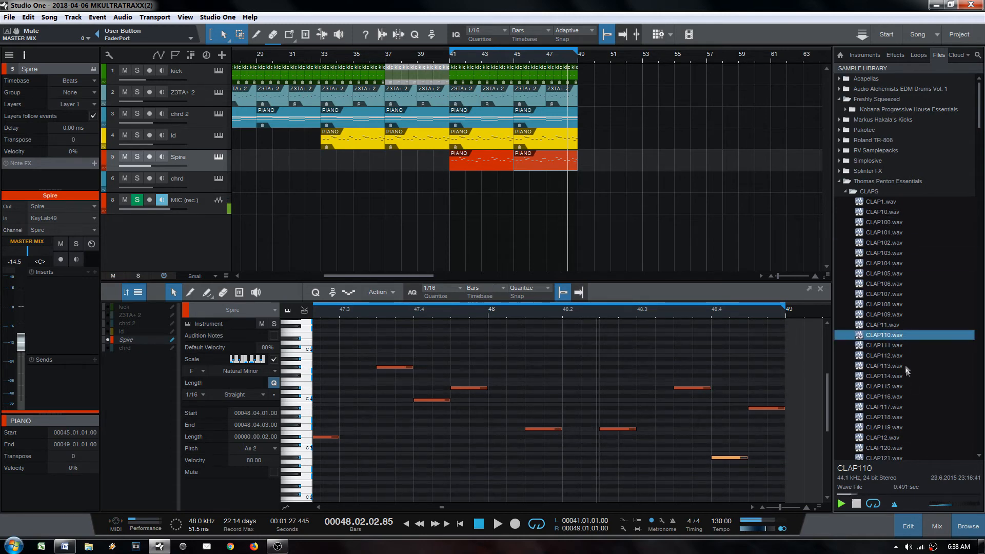
{"action": "left_click", "coordinate": [902, 376]}
{"action": "scroll", "coordinate": [902, 376], "scroll_direction": "down", "scroll_amount": 2}
{"action": "left_click", "coordinate": [903, 376]}
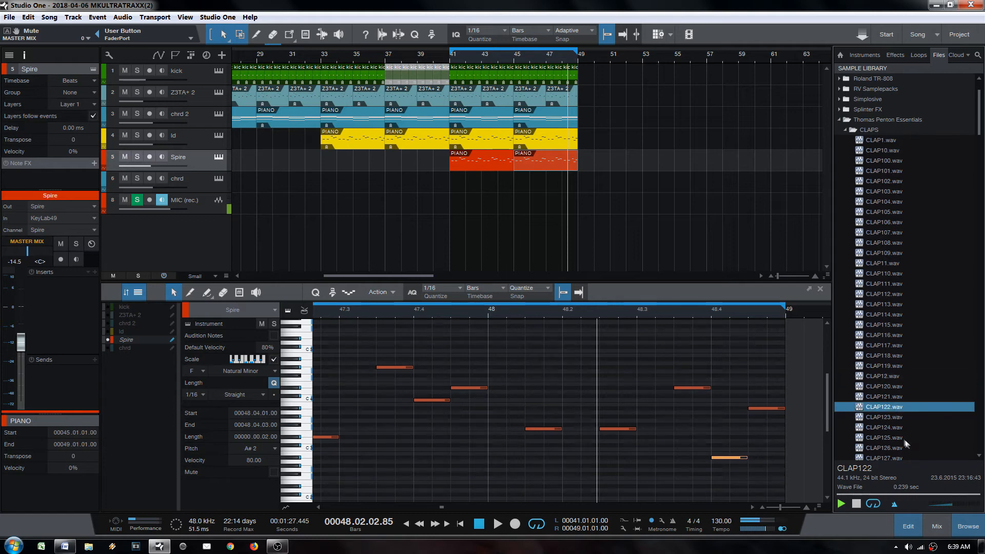
{"action": "scroll", "coordinate": [895, 423], "scroll_direction": "down", "scroll_amount": 3}
{"action": "left_click", "coordinate": [893, 422]}
{"action": "key", "text": "Down"}
{"action": "key", "text": "Down"}
{"action": "key", "text": "Down"}
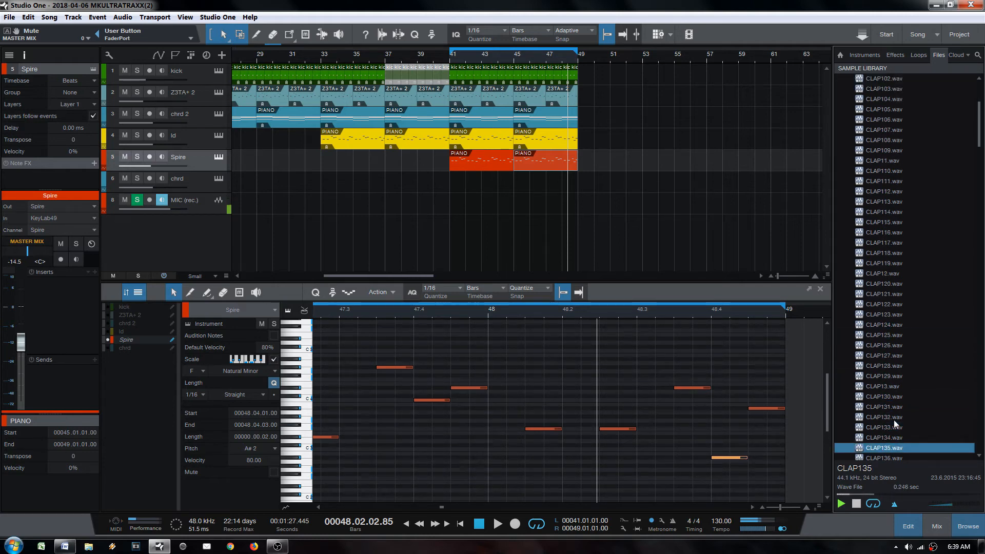
Step: Add CLAP135.wav as a new track at beat 2 of bar 41, splitting off and deleting its tail
{"action": "left_click_drag", "start_coordinate": [882, 448], "coordinate": [464, 92]}
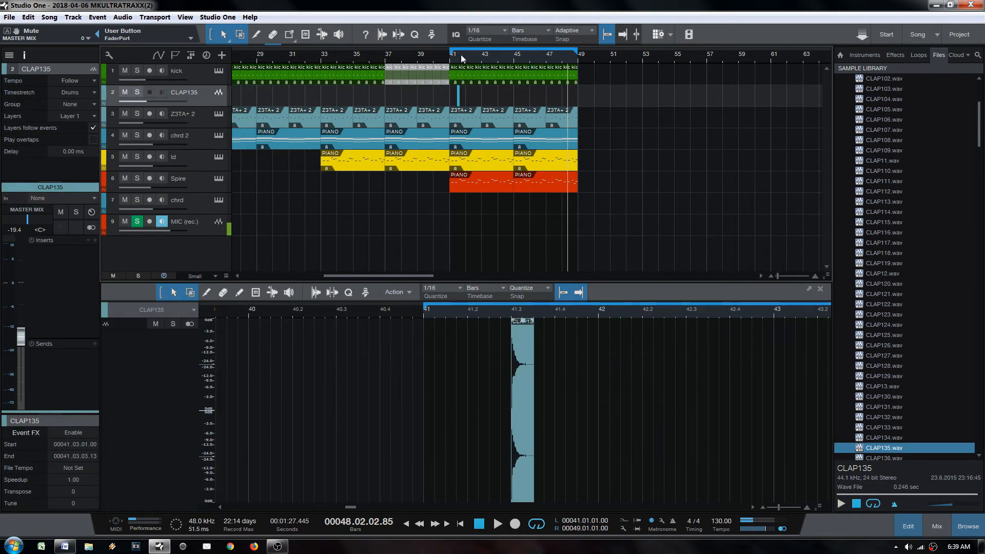
{"action": "left_click_drag", "start_coordinate": [460, 54], "coordinate": [436, 98]}
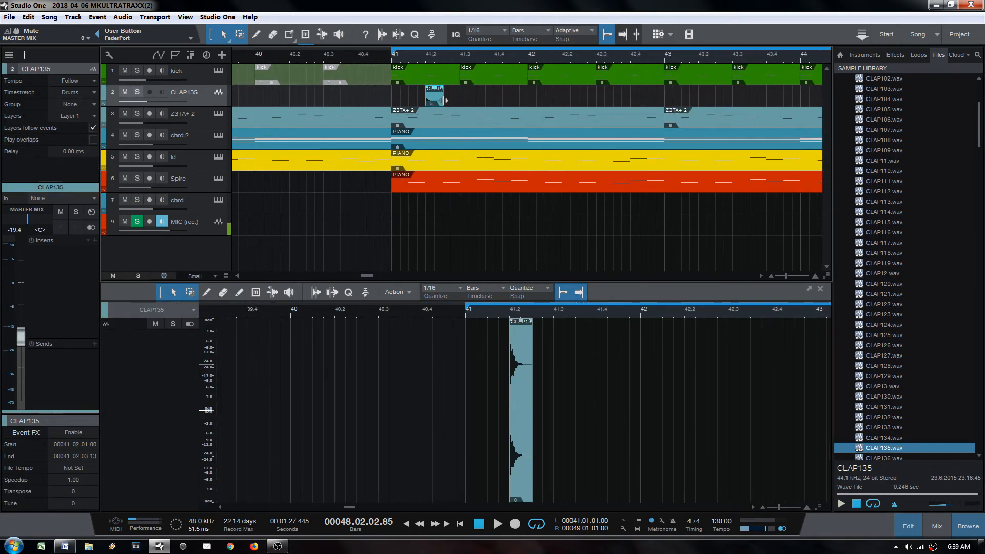
{"action": "key", "text": "g"}
{"action": "key", "text": "3"}
{"action": "left_click", "coordinate": [461, 101]}
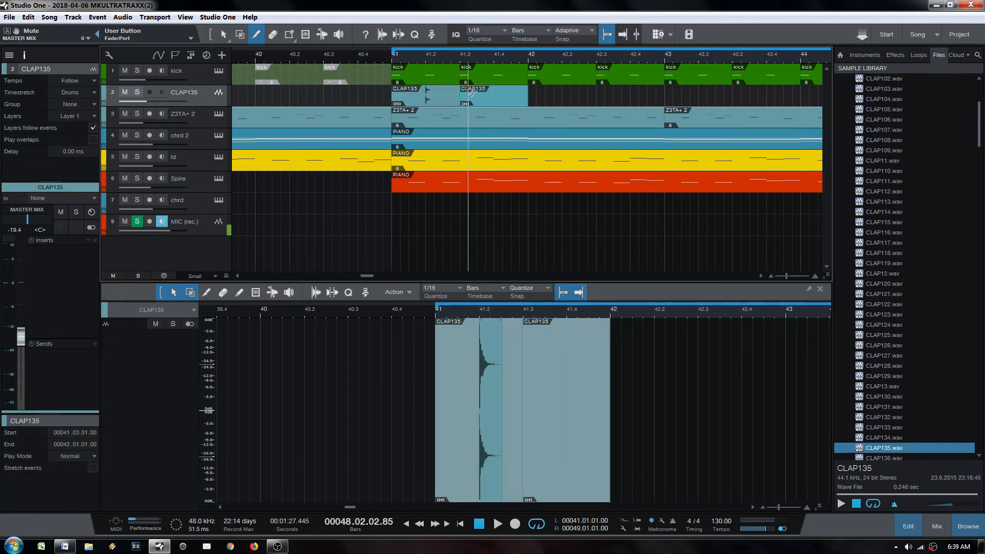
{"action": "key", "text": "Delete"}
{"action": "key", "text": "1"}
{"action": "left_click", "coordinate": [434, 101]}
Step: Audition the CLAP135 clap from bar 41, then erase the clip from the track
{"action": "key", "text": "space"}
{"action": "key", "text": "space"}
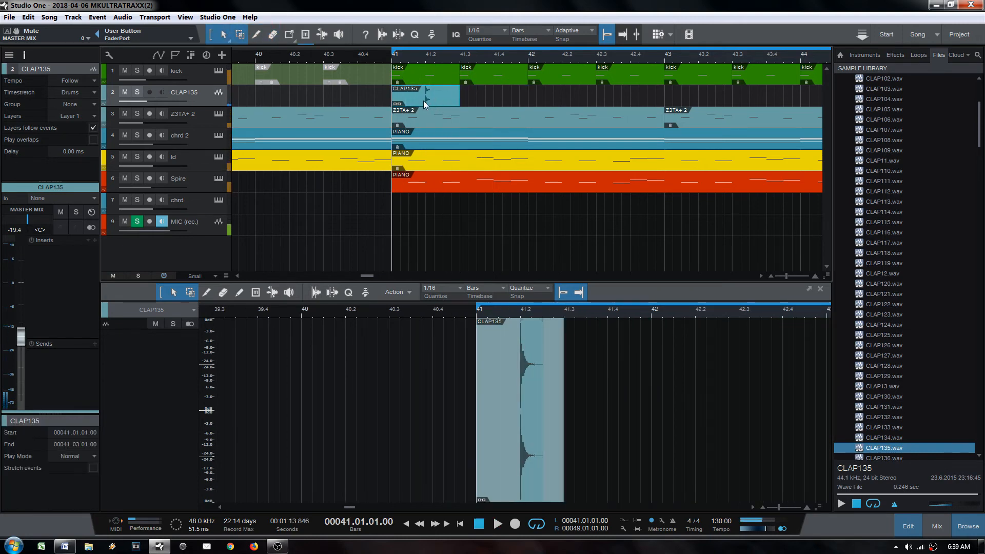
{"action": "key", "text": "space"}
{"action": "key", "text": "space"}
{"action": "key", "text": "5"}
{"action": "left_click", "coordinate": [455, 101]}
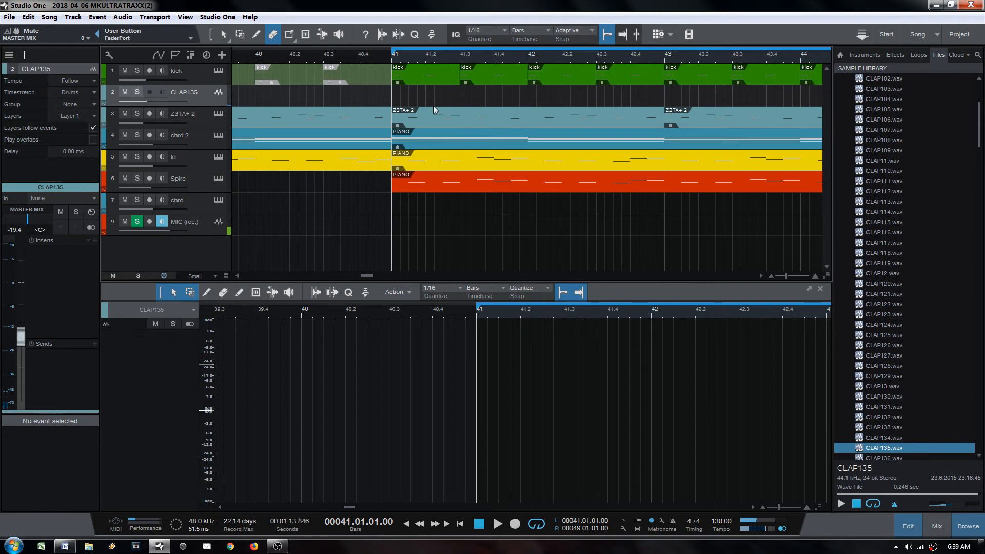
{"action": "key", "text": "ctrl+z"}
{"action": "key", "text": "1"}
{"action": "key", "text": "space"}
{"action": "key", "text": "space"}
{"action": "key", "text": "4"}
{"action": "left_click", "coordinate": [428, 92]}
{"action": "key", "text": "1"}
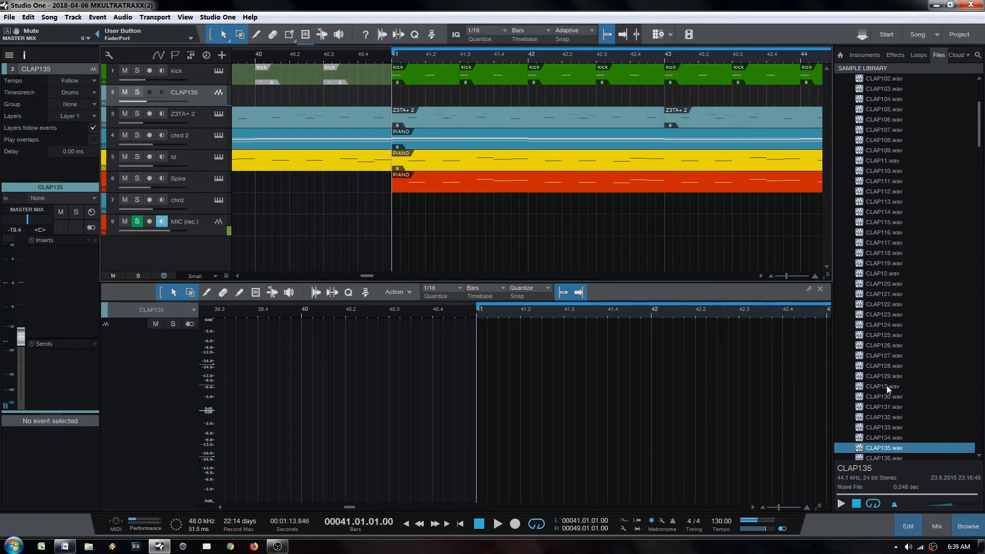
Step: Preview the CLAP131, CLAP13, CLAP133, CLAP134 through CLAP138 clap samples
{"action": "left_click", "coordinate": [887, 407]}
{"action": "left_click", "coordinate": [893, 388]}
{"action": "left_click", "coordinate": [894, 429]}
{"action": "left_click", "coordinate": [894, 435]}
{"action": "scroll", "coordinate": [895, 430], "scroll_direction": "down", "scroll_amount": 3}
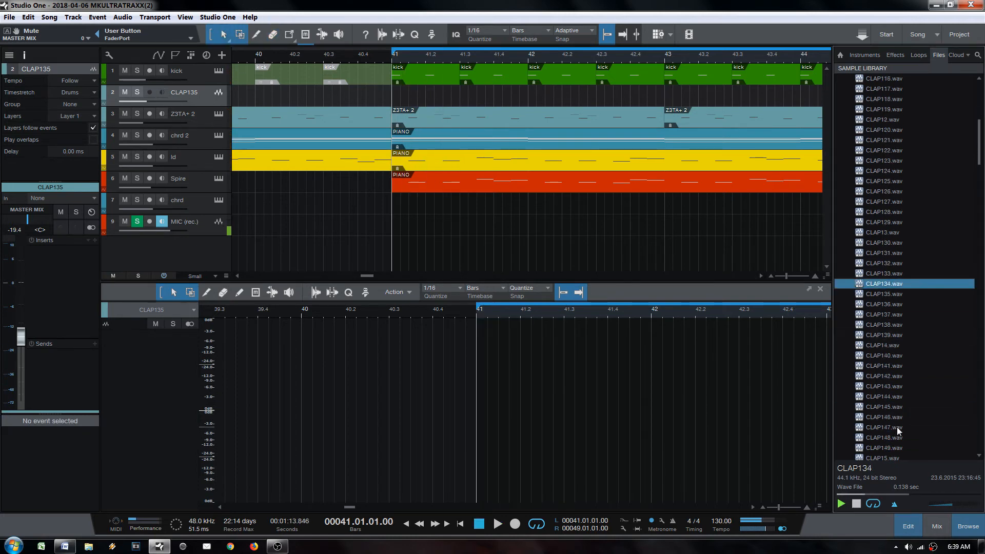
{"action": "key", "text": "Down"}
{"action": "key", "text": "Down"}
{"action": "key", "text": "Down"}
{"action": "key", "text": "Down"}
{"action": "scroll", "coordinate": [980, 144], "scroll_direction": "up", "scroll_amount": 3}
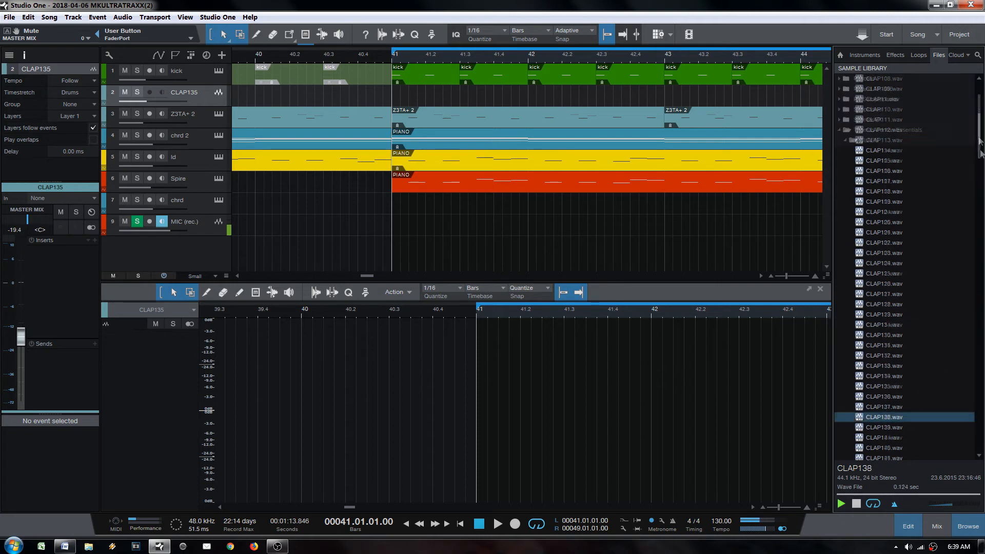
{"action": "left_click_drag", "start_coordinate": [980, 141], "coordinate": [980, 134]}
Step: Open Kobana > KPHE Drum Hits > KPHE Clap & Snares and audition claps down to KPHE Clap - 020
{"action": "left_click", "coordinate": [846, 110]}
{"action": "left_click", "coordinate": [851, 132]}
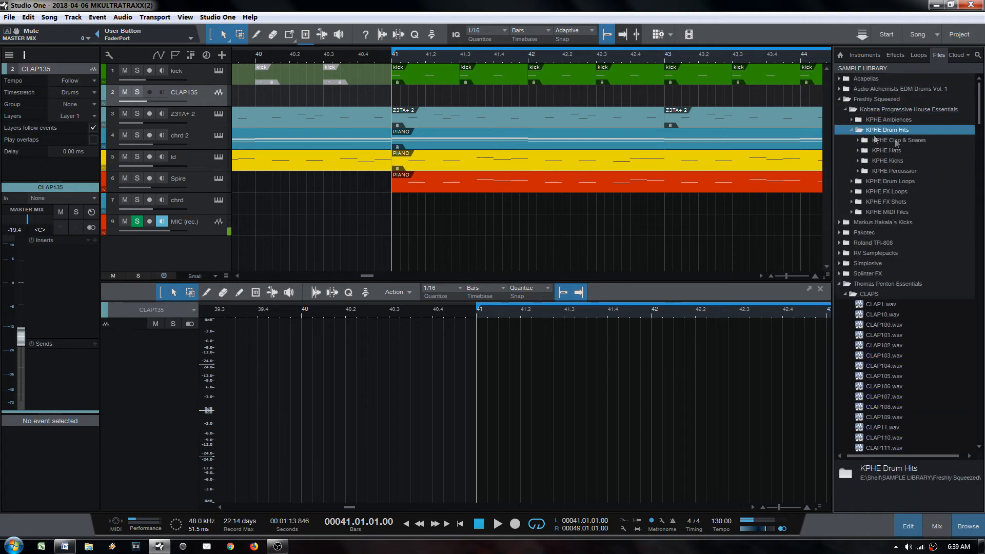
{"action": "double_click", "coordinate": [895, 141]}
{"action": "key", "text": "Down"}
{"action": "key", "text": "Down"}
{"action": "key", "text": "Down"}
{"action": "key", "text": "Down"}
{"action": "key", "text": "Down"}
{"action": "key", "text": "Down"}
{"action": "key", "text": "Down"}
{"action": "key", "text": "Down"}
{"action": "key", "text": "Down"}
{"action": "key", "text": "Down"}
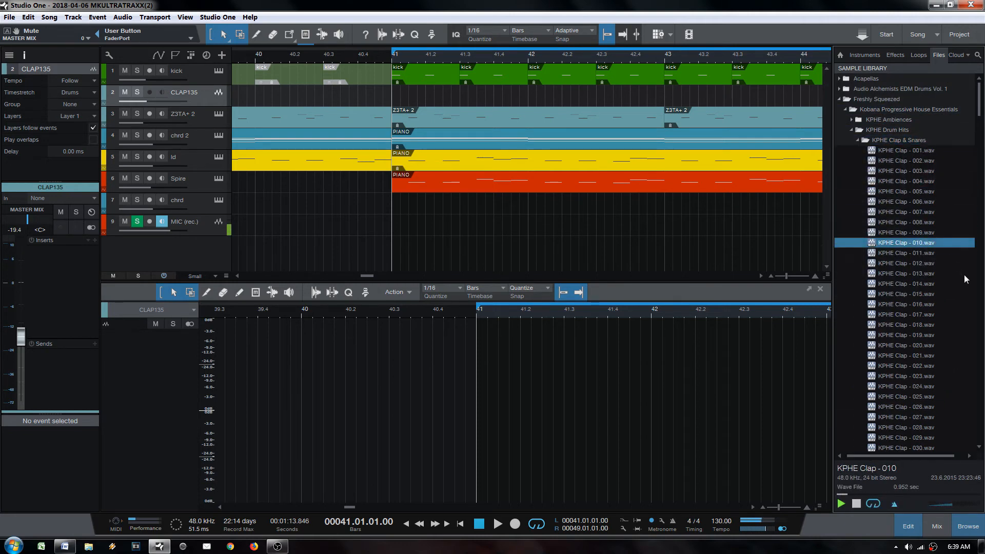
{"action": "key", "text": "Down"}
{"action": "key", "text": "Down"}
{"action": "key", "text": "Down"}
{"action": "key", "text": "Down"}
{"action": "key", "text": "Down"}
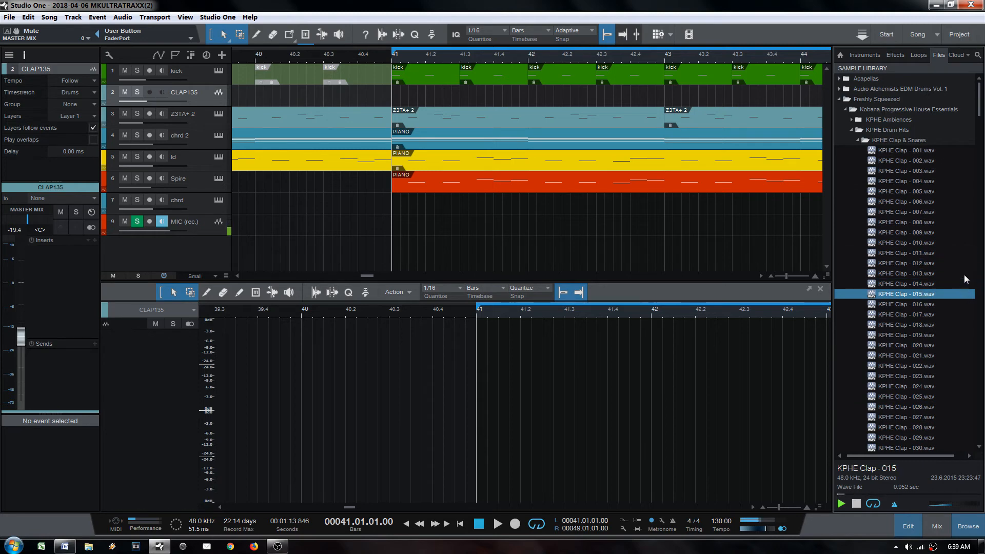
{"action": "key", "text": "Down"}
{"action": "key", "text": "Down"}
{"action": "key", "text": "Down"}
{"action": "key", "text": "Down"}
{"action": "key", "text": "Down"}
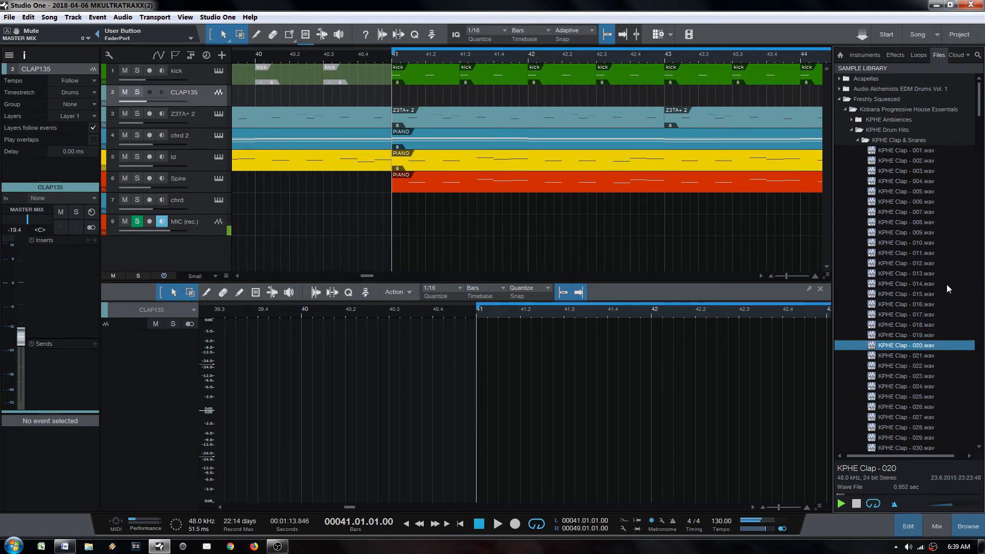
Step: Place KPHE Clap - 020 at bar 41 on the clap track as a half-bar event
{"action": "left_click_drag", "start_coordinate": [913, 348], "coordinate": [460, 99]}
{"action": "key", "text": "space"}
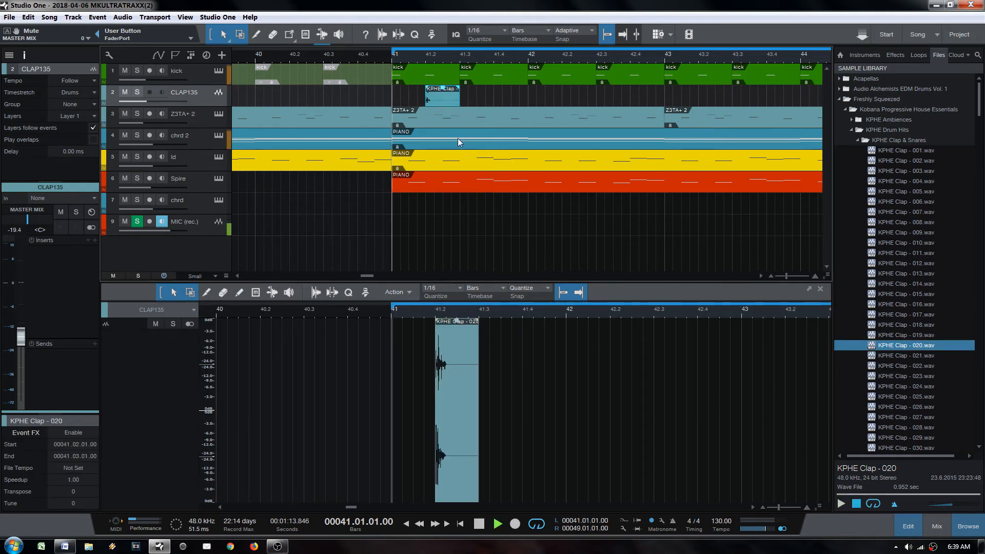
{"action": "key", "text": "space"}
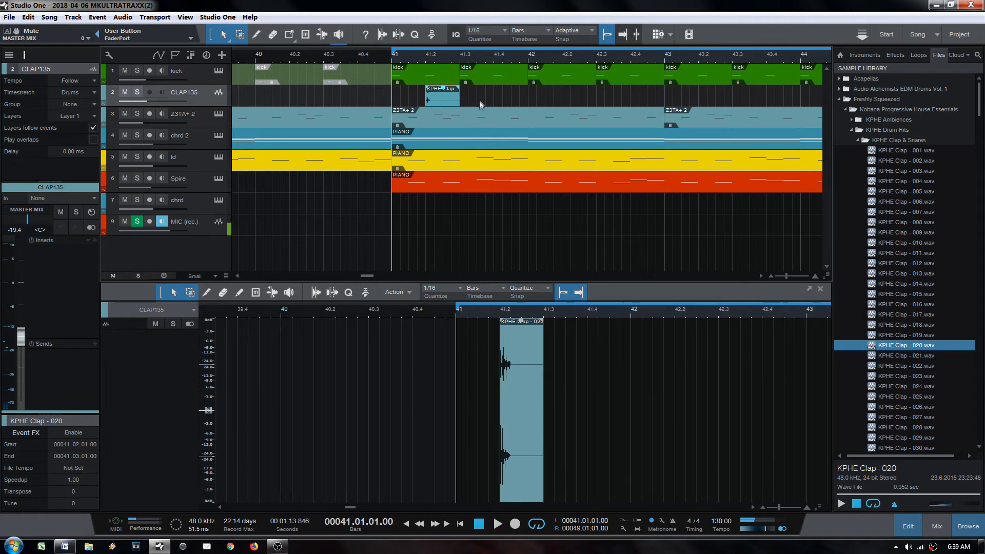
{"action": "left_click_drag", "start_coordinate": [426, 99], "coordinate": [391, 98]}
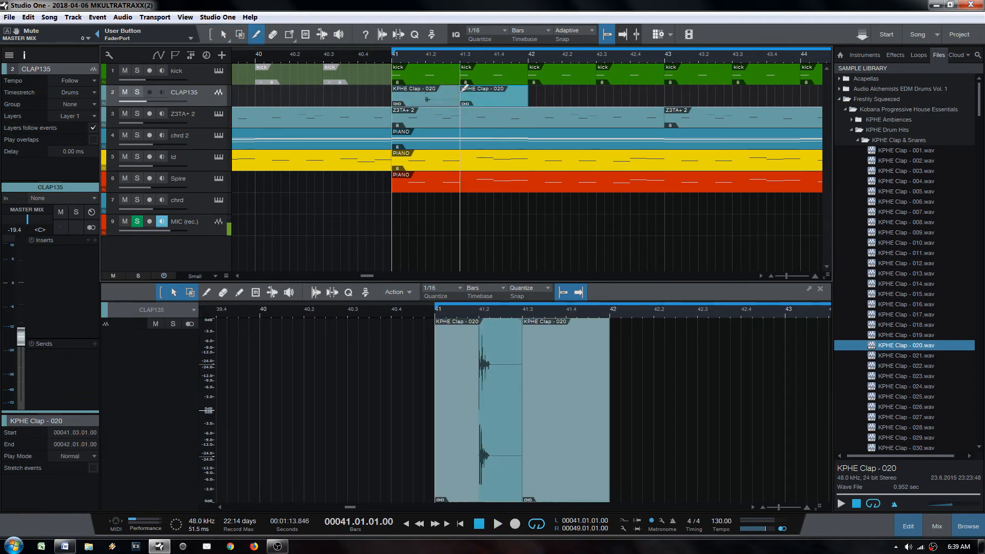
Step: Duplicate the half-bar clap event repeatedly up to bar 48
{"action": "left_click", "coordinate": [444, 103]}
{"action": "left_click_drag", "start_coordinate": [446, 58], "coordinate": [426, 26]}
{"action": "key", "text": "d"}
{"action": "key", "text": "d"}
{"action": "key", "text": "d"}
{"action": "key", "text": "d"}
{"action": "key", "text": "d"}
{"action": "key", "text": "d"}
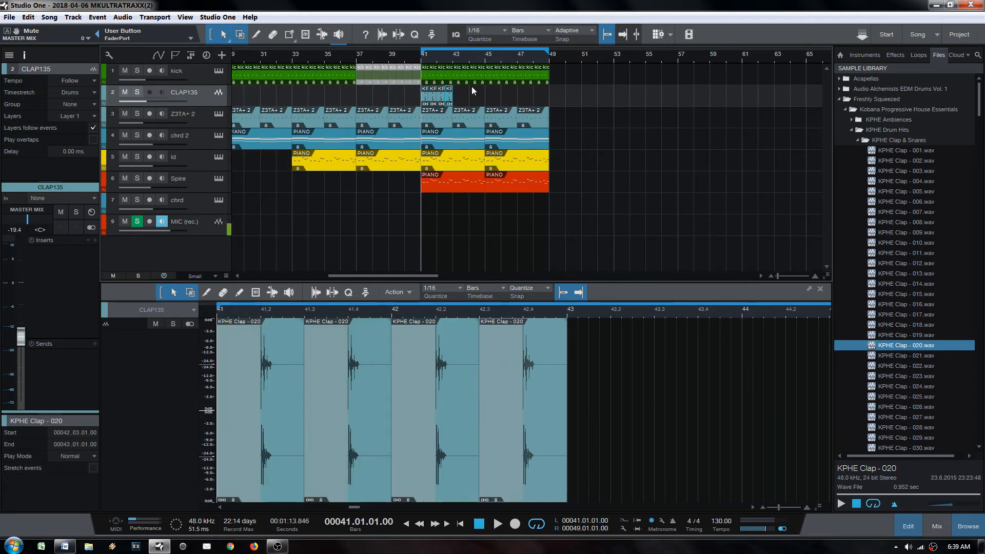
{"action": "key", "text": "d"}
{"action": "key", "text": "d"}
{"action": "key", "text": "d"}
{"action": "key", "text": "d"}
{"action": "key", "text": "d"}
{"action": "key", "text": "d"}
{"action": "key", "text": "d"}
{"action": "key", "text": "d"}
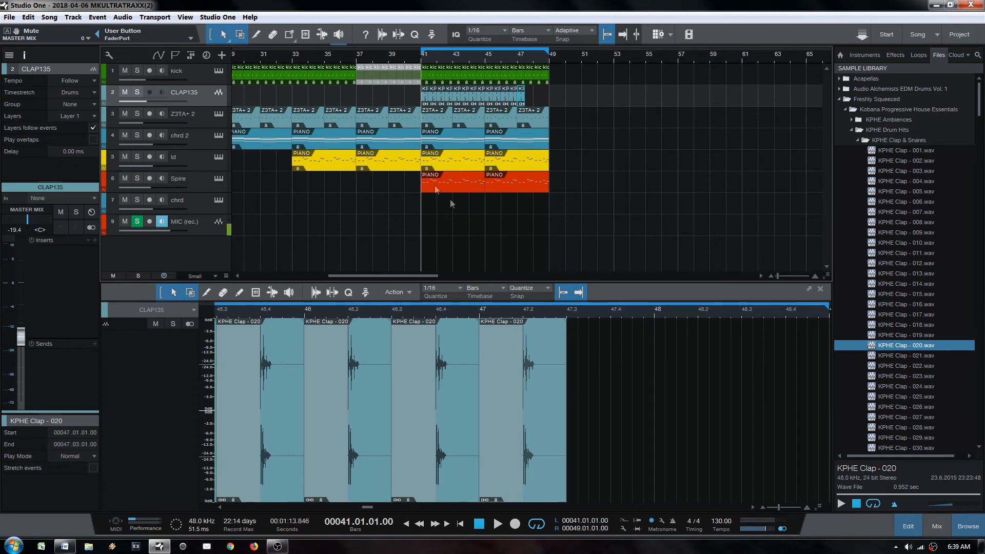
Step: Extend the claps to bar 49 and replace Analog Lab 3 with Serum
{"action": "key", "text": "d"}
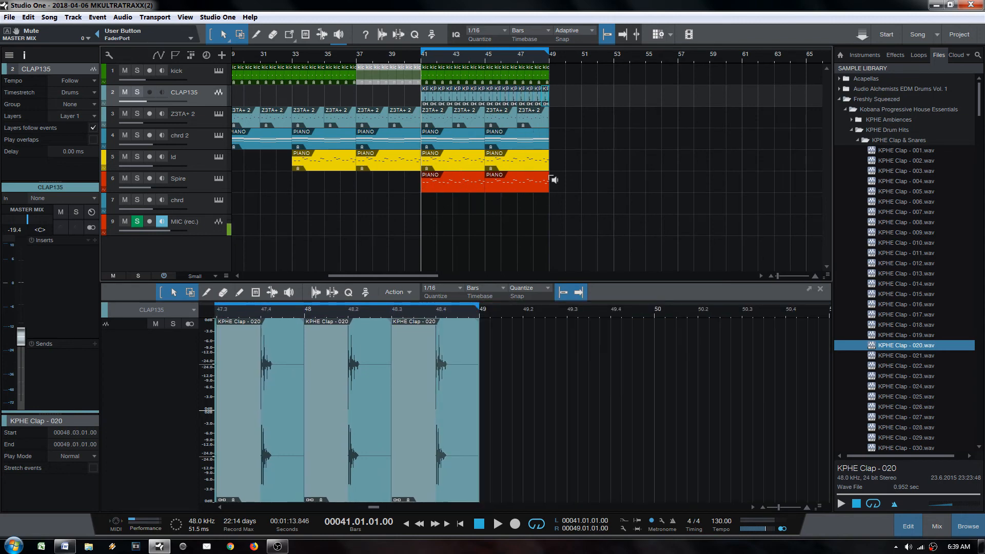
{"action": "left_click_drag", "start_coordinate": [440, 65], "coordinate": [436, 77]}
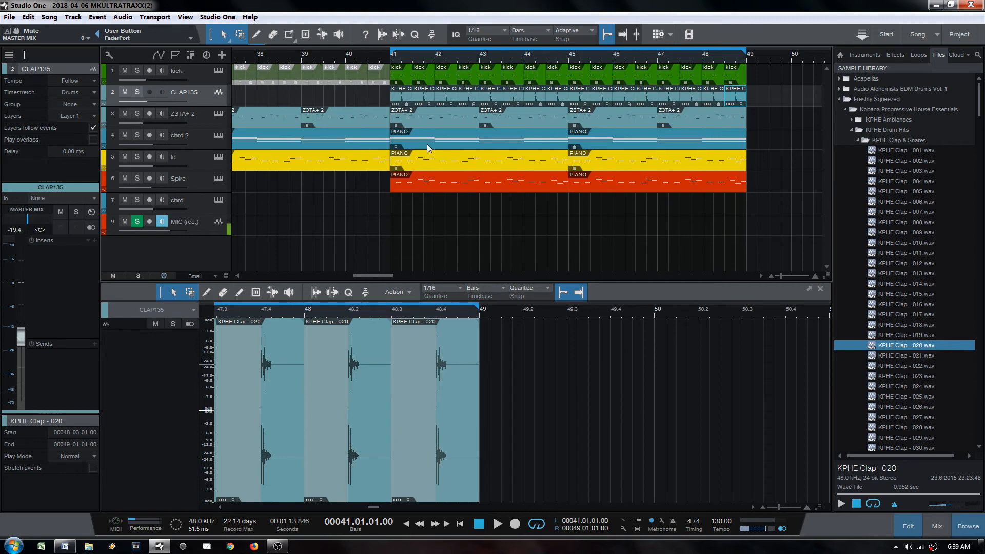
{"action": "left_click", "coordinate": [864, 54]}
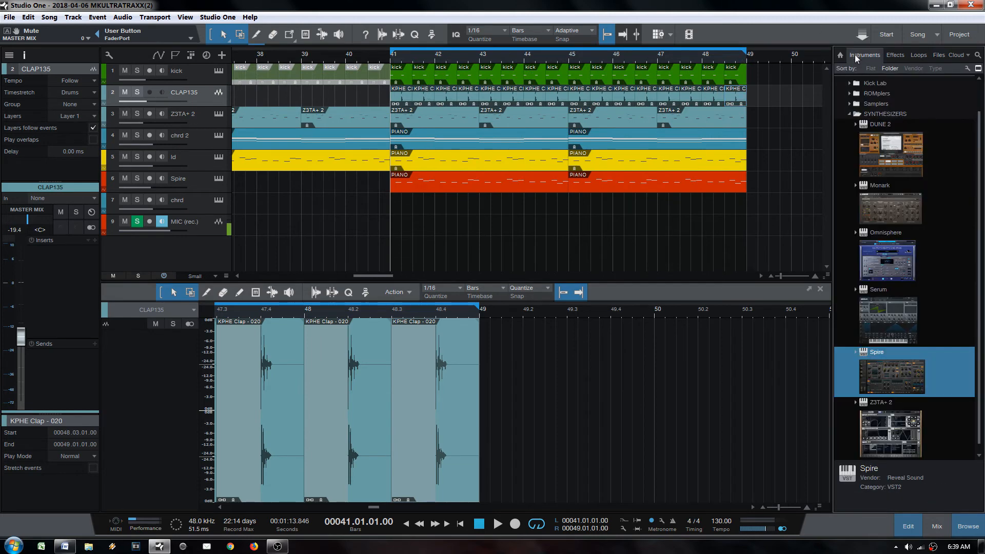
{"action": "left_click_drag", "start_coordinate": [887, 331], "coordinate": [408, 203]}
{"action": "left_click", "coordinate": [476, 273]}
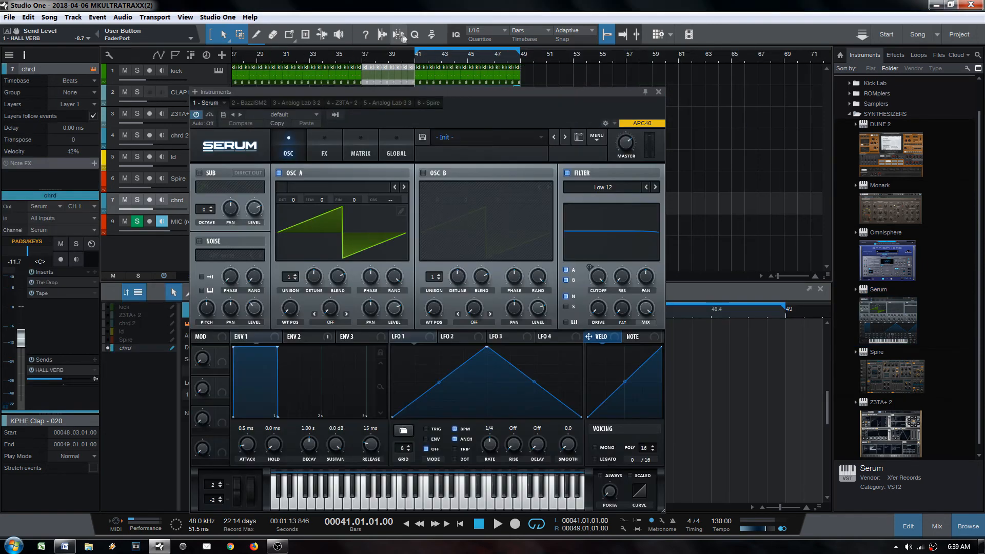
{"action": "left_click", "coordinate": [658, 92]}
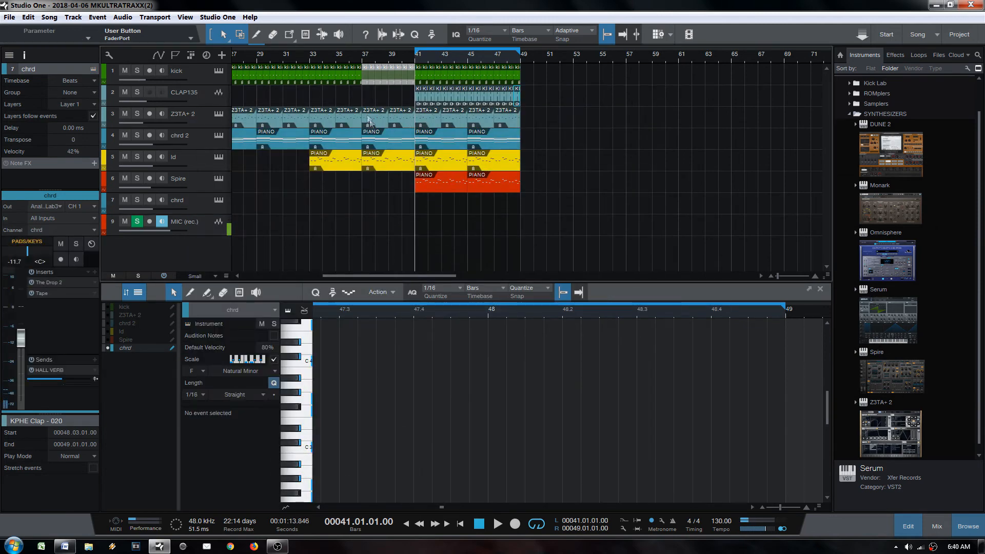
{"action": "left_click_drag", "start_coordinate": [291, 54], "coordinate": [414, 34]}
Step: Add Serum as a new instrument track and browse its preset list
{"action": "left_click_drag", "start_coordinate": [877, 321], "coordinate": [394, 214]}
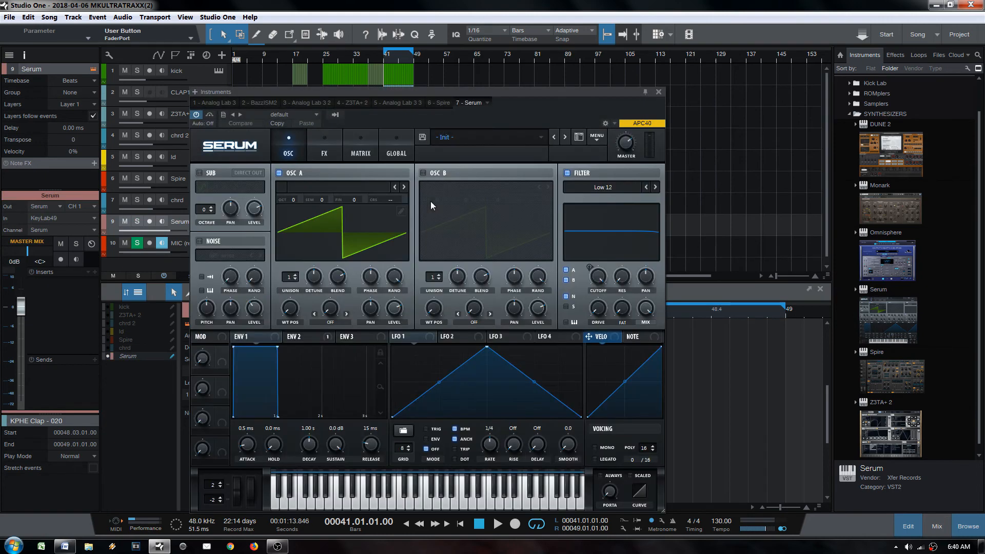
{"action": "left_click", "coordinate": [466, 135]}
{"action": "mouse_move", "coordinate": [500, 252]}
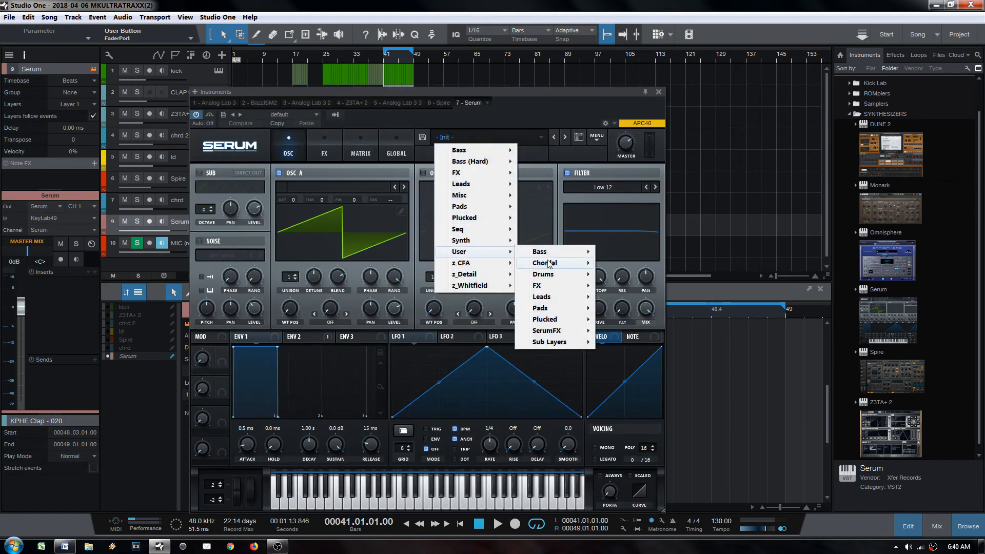
{"action": "mouse_move", "coordinate": [550, 256]}
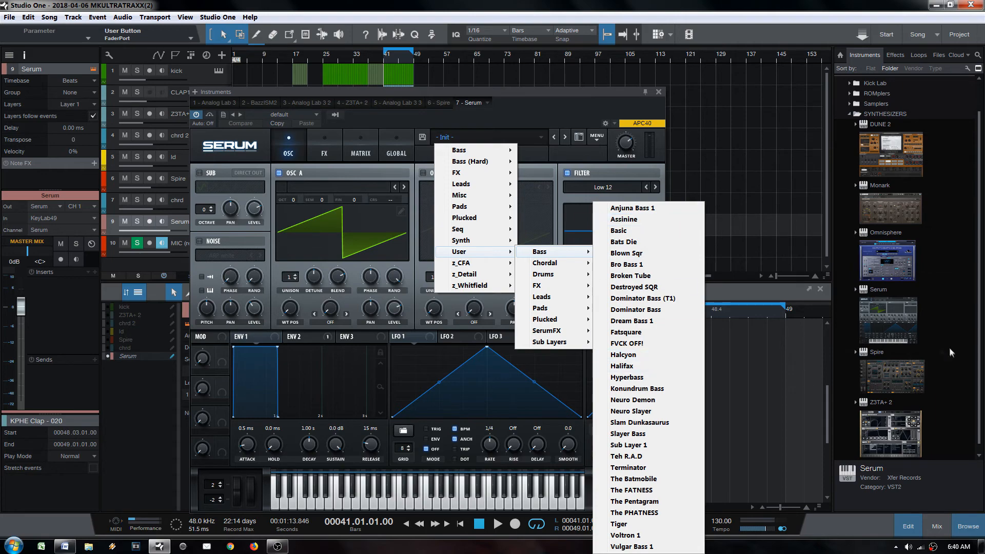
Step: Replace Serum with Spire using the BA ESSENTIAL preset and create an empty part at bar 40
{"action": "left_click_drag", "start_coordinate": [949, 352], "coordinate": [169, 226]}
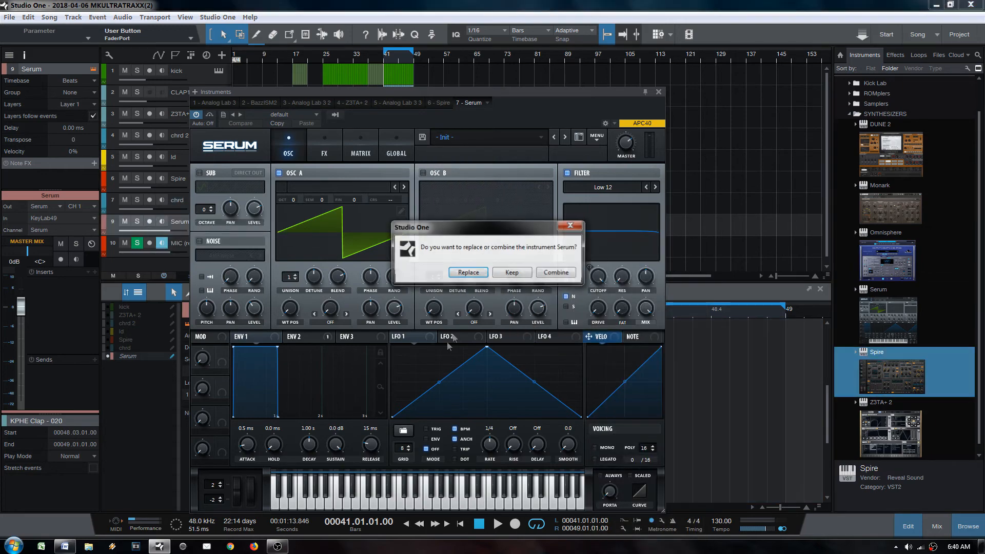
{"action": "left_click", "coordinate": [469, 273]}
{"action": "left_click", "coordinate": [287, 142]}
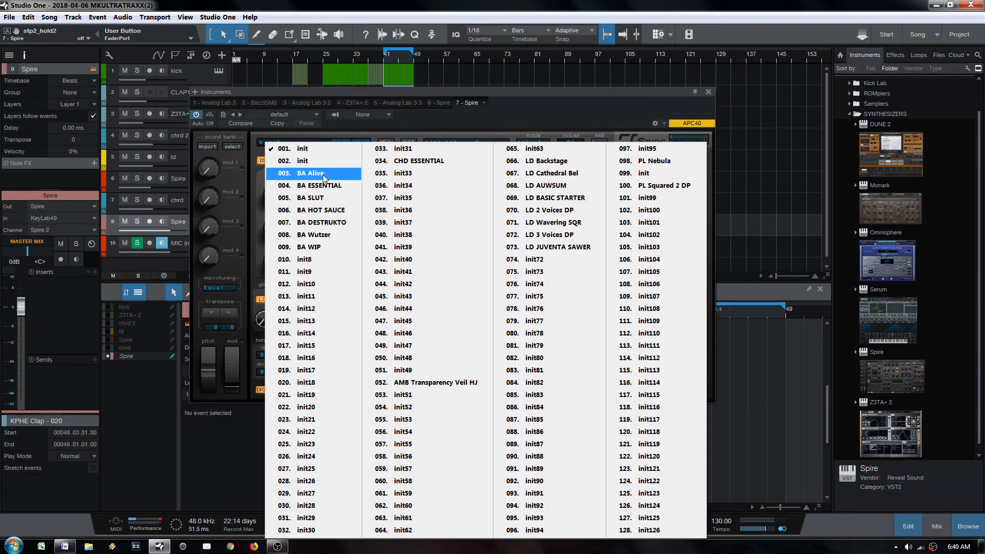
{"action": "left_click", "coordinate": [321, 186]}
{"action": "key", "text": "F11"}
{"action": "double_click", "coordinate": [383, 225]}
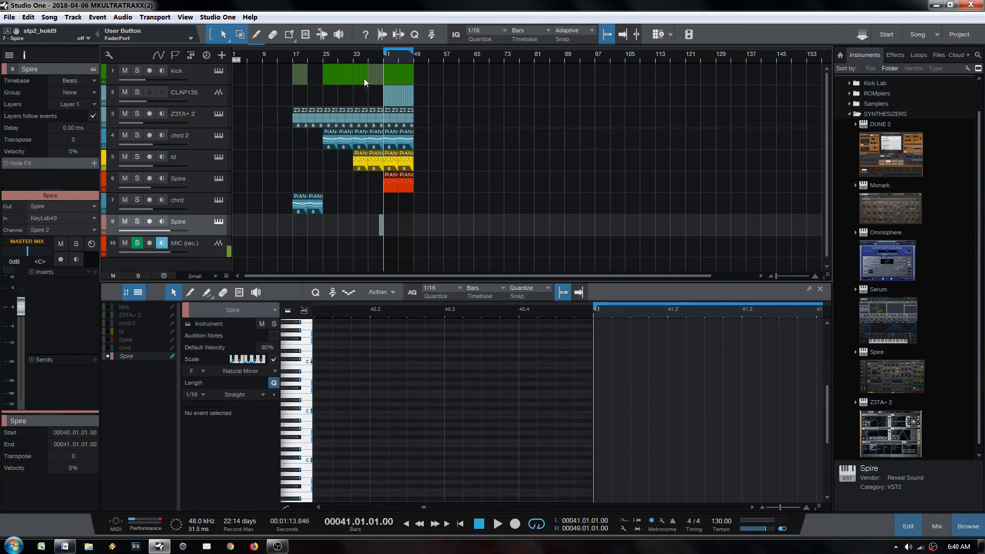
Step: Move the Spire part to bar 41, repeat it to bar 49, and show chrd 2 notes as reference
{"action": "scroll", "coordinate": [364, 78], "scroll_direction": "up", "scroll_amount": 5}
{"action": "left_click_drag", "start_coordinate": [417, 233], "coordinate": [436, 234]}
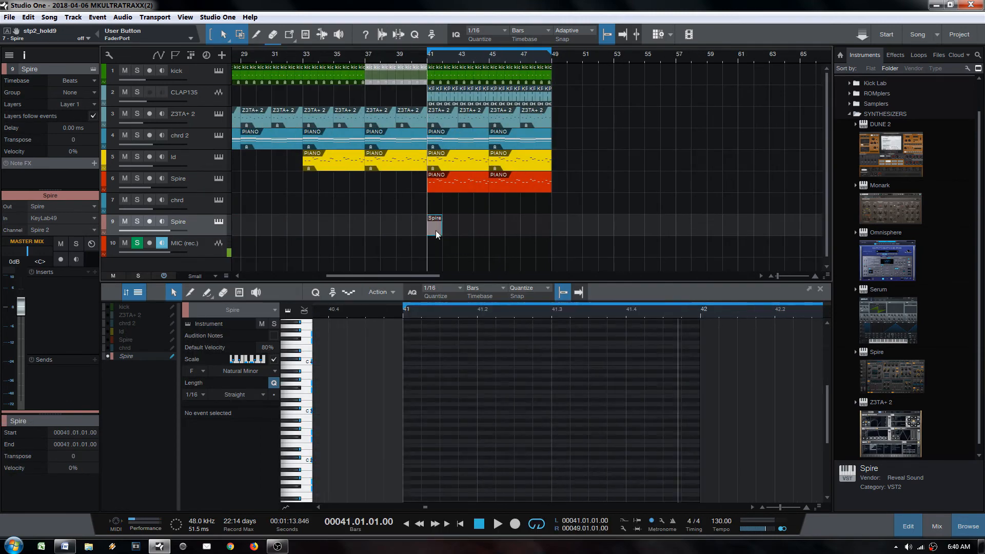
{"action": "key", "text": "d"}
{"action": "key", "text": "d"}
{"action": "key", "text": "d"}
{"action": "key", "text": "d"}
{"action": "key", "text": "d"}
{"action": "key", "text": "d"}
{"action": "key", "text": "d"}
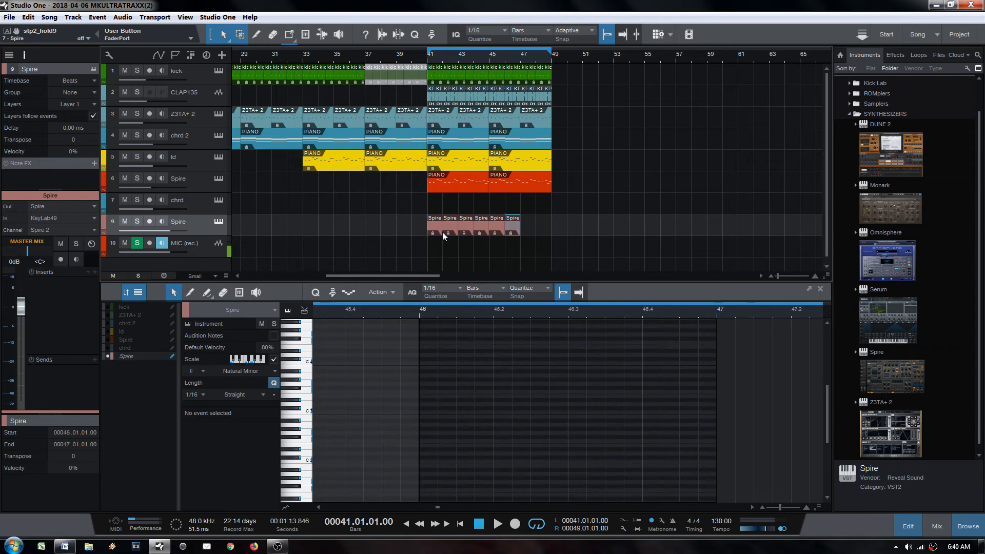
{"action": "left_click", "coordinate": [438, 230]}
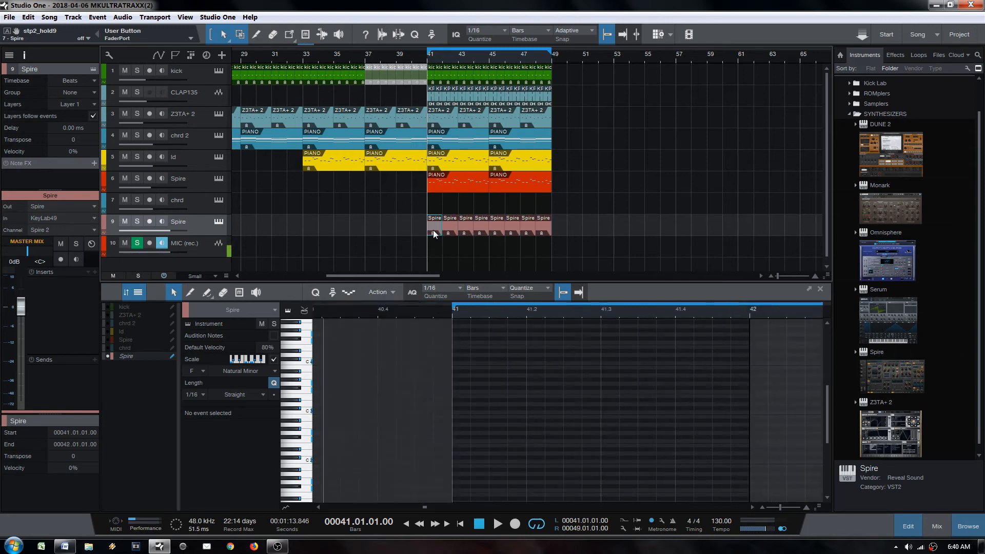
{"action": "scroll", "coordinate": [343, 329], "scroll_direction": "up", "scroll_amount": 4}
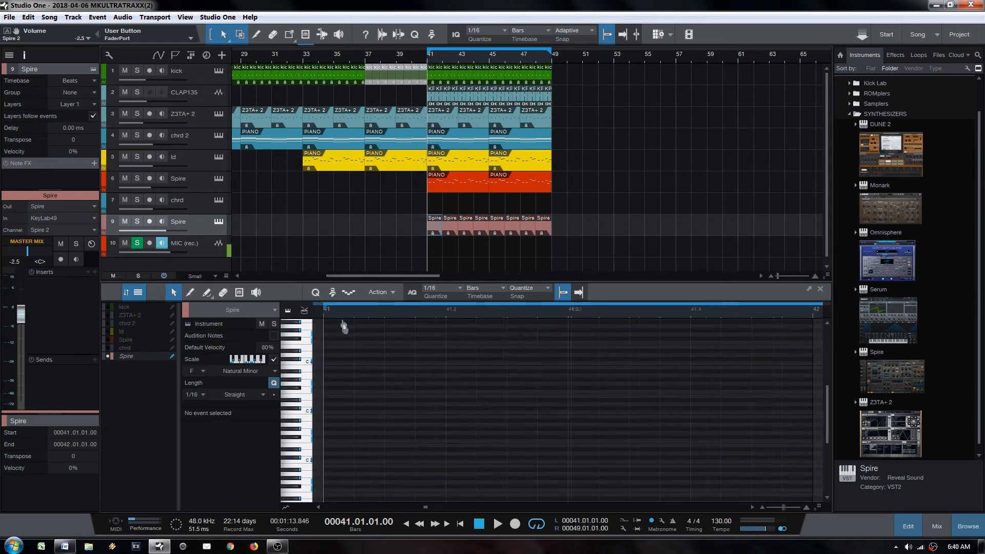
{"action": "scroll", "coordinate": [418, 422], "scroll_direction": "up", "scroll_amount": 2}
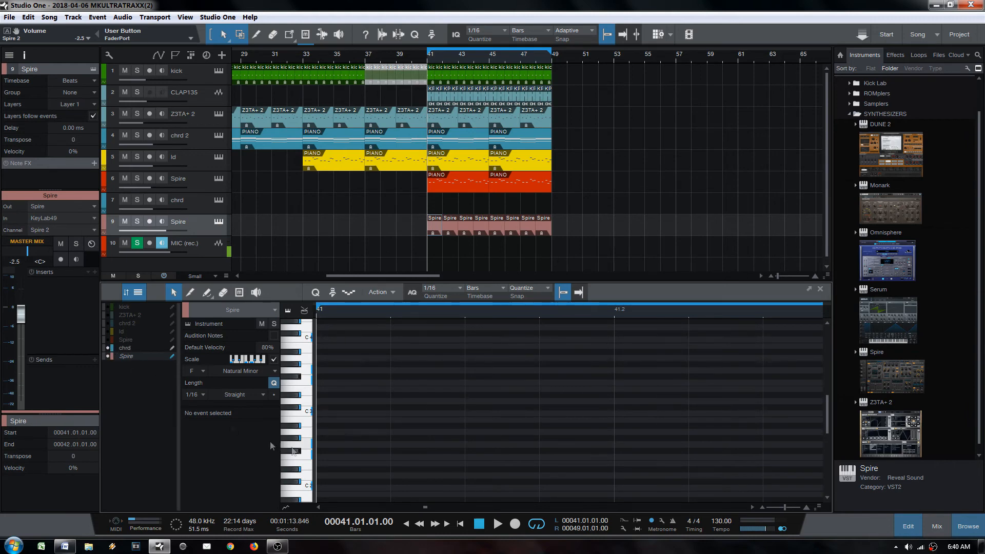
{"action": "scroll", "coordinate": [291, 448], "scroll_direction": "up", "scroll_amount": 1}
{"action": "scroll", "coordinate": [387, 431], "scroll_direction": "down", "scroll_amount": 5}
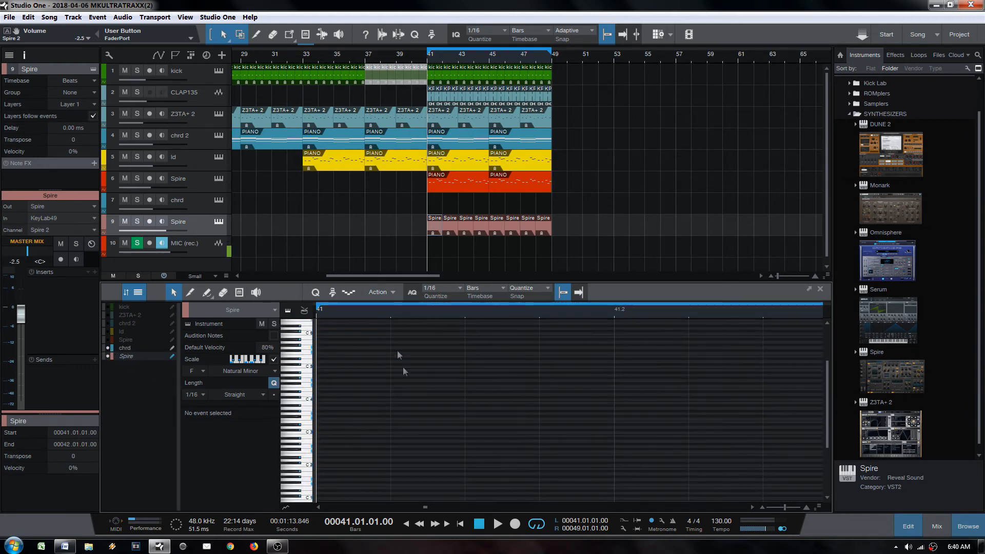
{"action": "scroll", "coordinate": [451, 328], "scroll_direction": "down", "scroll_amount": 7}
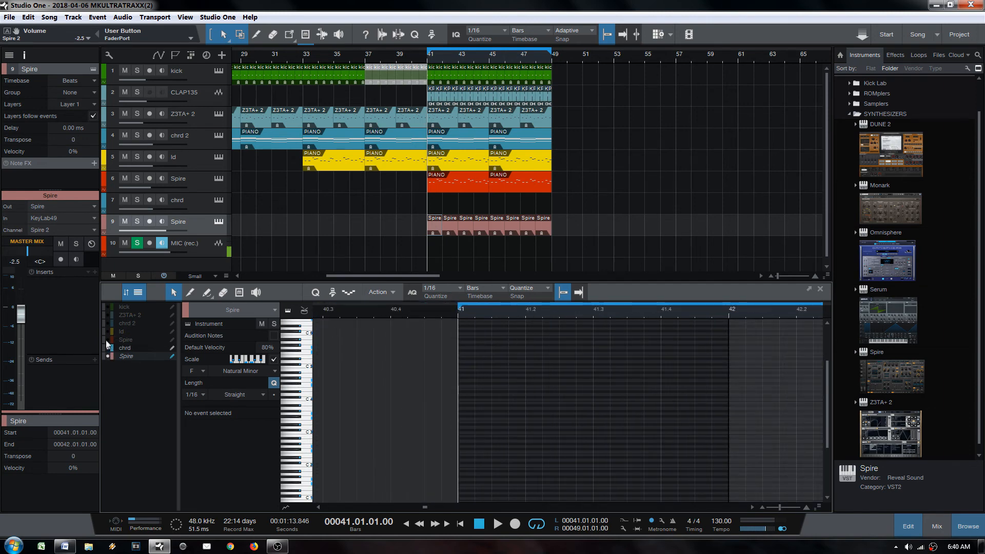
{"action": "left_click", "coordinate": [108, 324]}
{"action": "scroll", "coordinate": [479, 371], "scroll_direction": "up", "scroll_amount": 3}
{"action": "scroll", "coordinate": [479, 421], "scroll_direction": "down", "scroll_amount": 3}
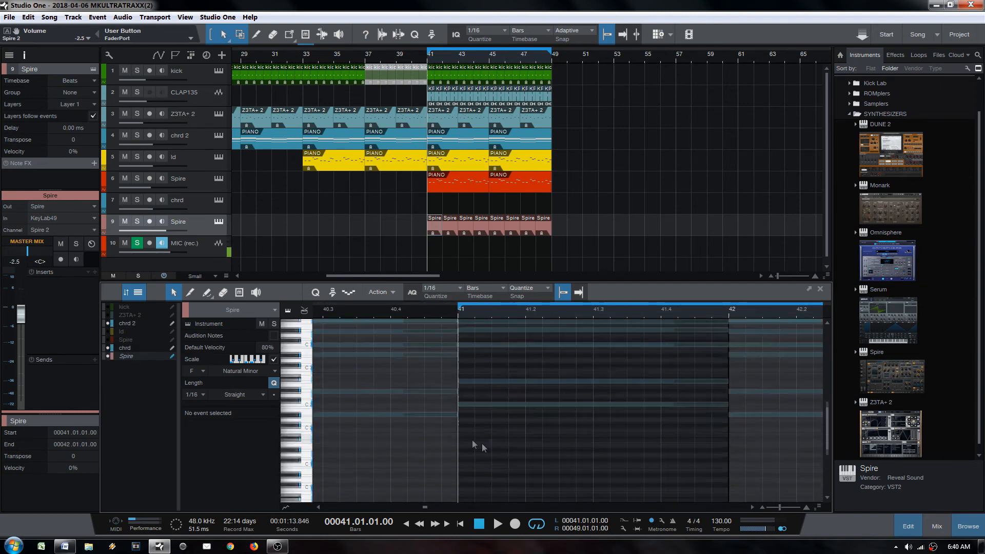
Step: Draw a sixteenth note in bar 41, raise it to F3, and lower Spire to -11.6 dB
{"action": "left_click", "coordinate": [481, 381], "text": "ctrl"}
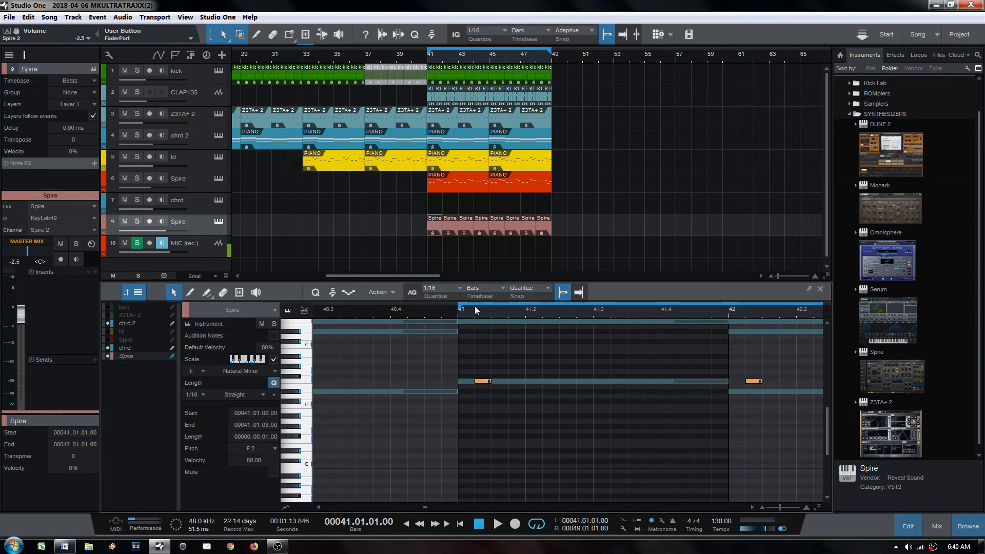
{"action": "left_click_drag", "start_coordinate": [475, 307], "coordinate": [496, 337]}
{"action": "left_click", "coordinate": [536, 381]}
{"action": "key", "text": "space"}
{"action": "key", "text": "space"}
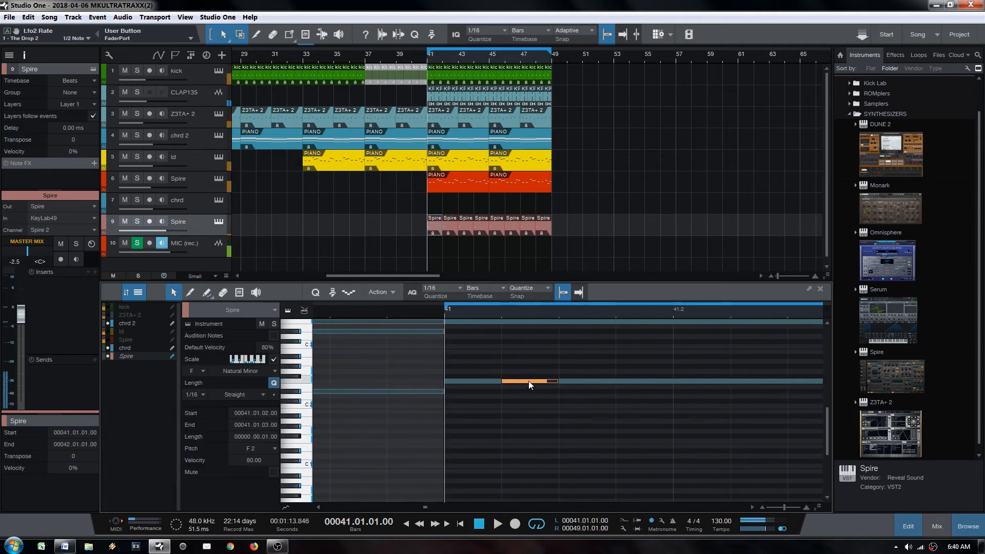
{"action": "key", "text": "space"}
{"action": "key", "text": "space"}
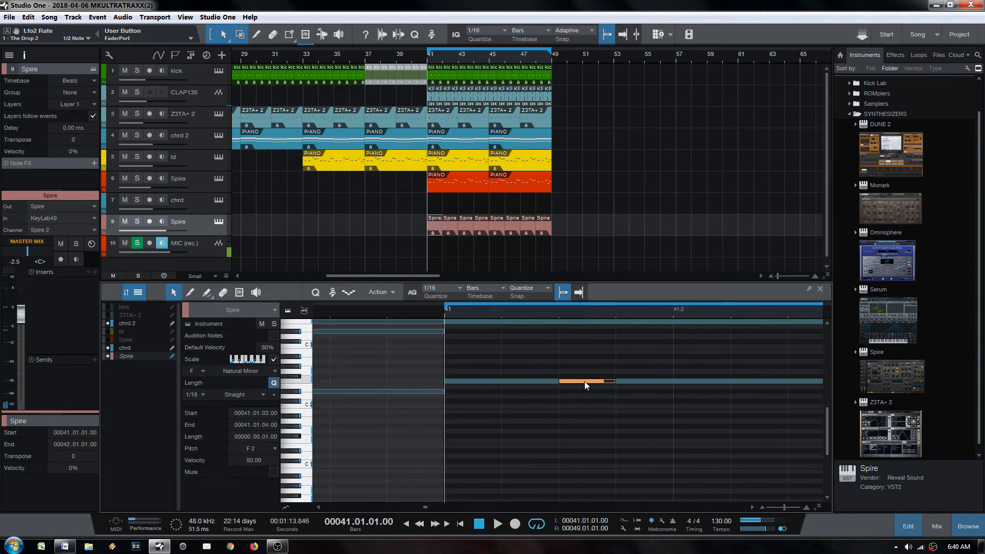
{"action": "key", "text": "shift+Up"}
{"action": "scroll", "coordinate": [587, 349], "scroll_direction": "up", "scroll_amount": 2}
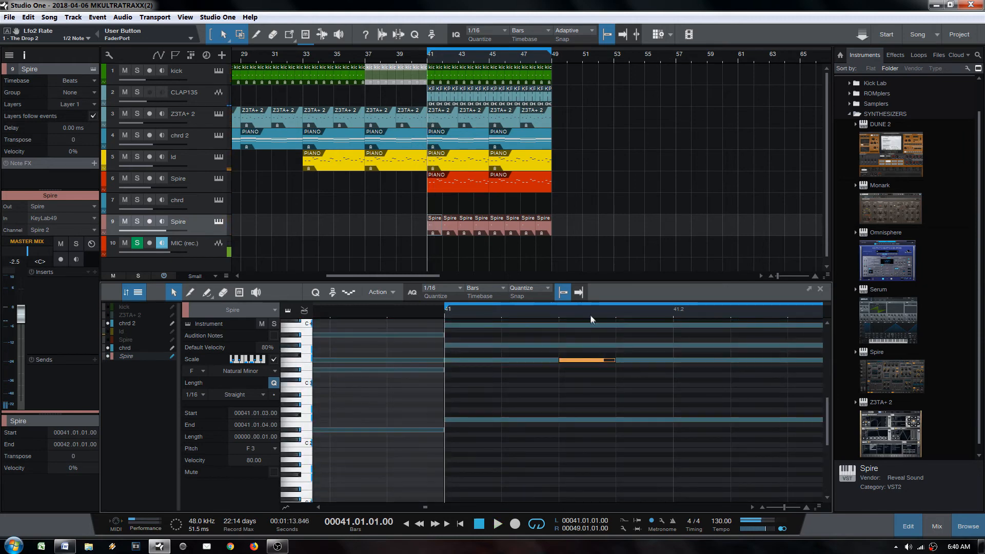
{"action": "scroll", "coordinate": [590, 314], "scroll_direction": "down", "scroll_amount": 2}
{"action": "left_click_drag", "start_coordinate": [154, 231], "coordinate": [140, 231]}
Step: Copy the F3 note to 41.2.3, duplicate the pair to beats 3 and 4, and select all eight parts
{"action": "key", "text": "space"}
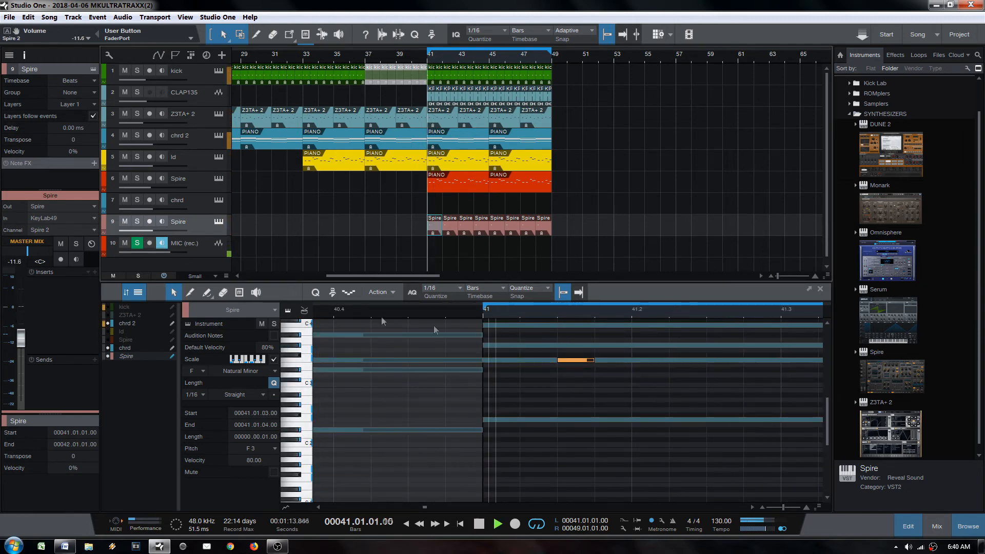
{"action": "left_click_drag", "start_coordinate": [573, 360], "coordinate": [722, 358]}
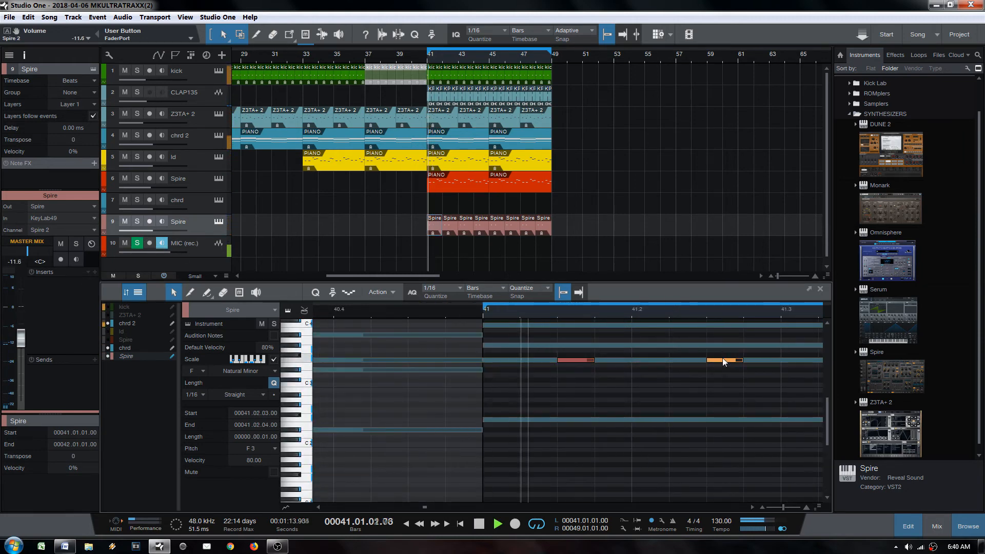
{"action": "key", "text": "space"}
{"action": "scroll", "coordinate": [569, 314], "scroll_direction": "down", "scroll_amount": 4}
{"action": "left_click_drag", "start_coordinate": [548, 347], "coordinate": [649, 379]}
{"action": "key", "text": "d"}
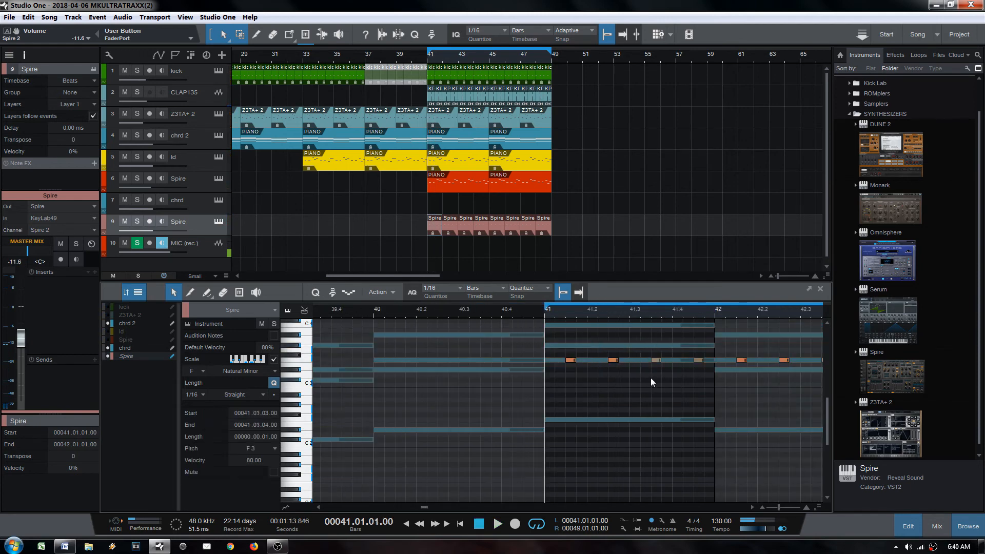
{"action": "key", "text": "space"}
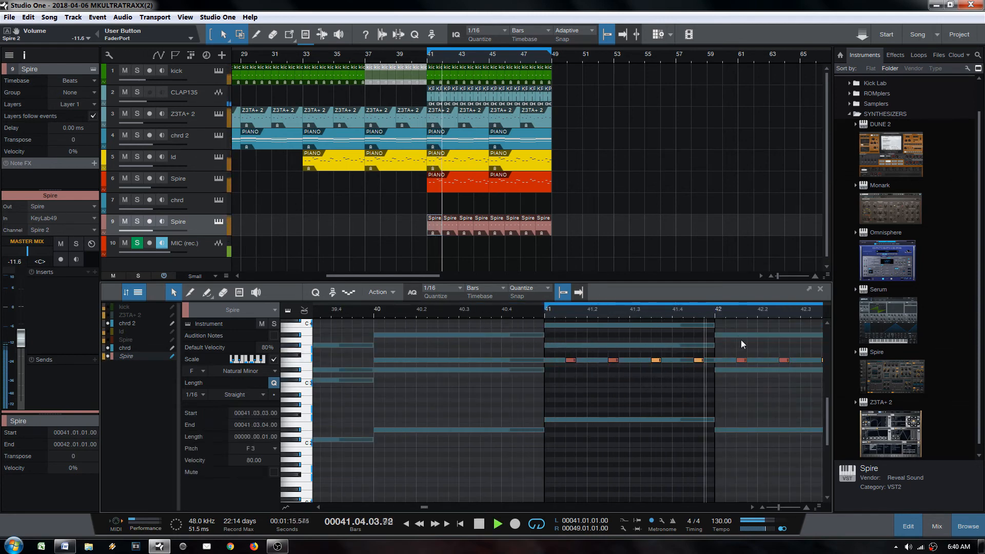
{"action": "scroll", "coordinate": [727, 314], "scroll_direction": "down", "scroll_amount": 3}
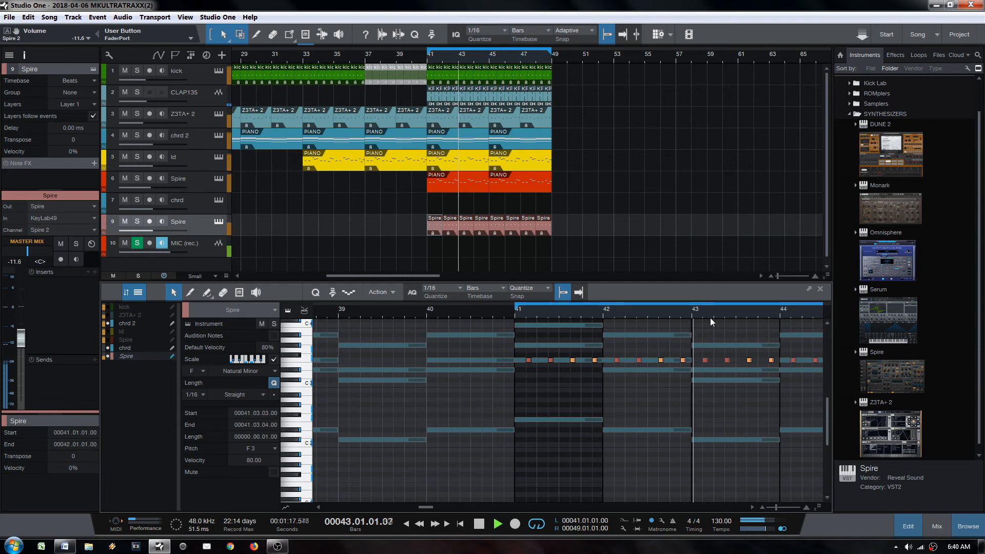
{"action": "left_click_drag", "start_coordinate": [695, 344], "coordinate": [774, 379]}
{"action": "key", "text": "space"}
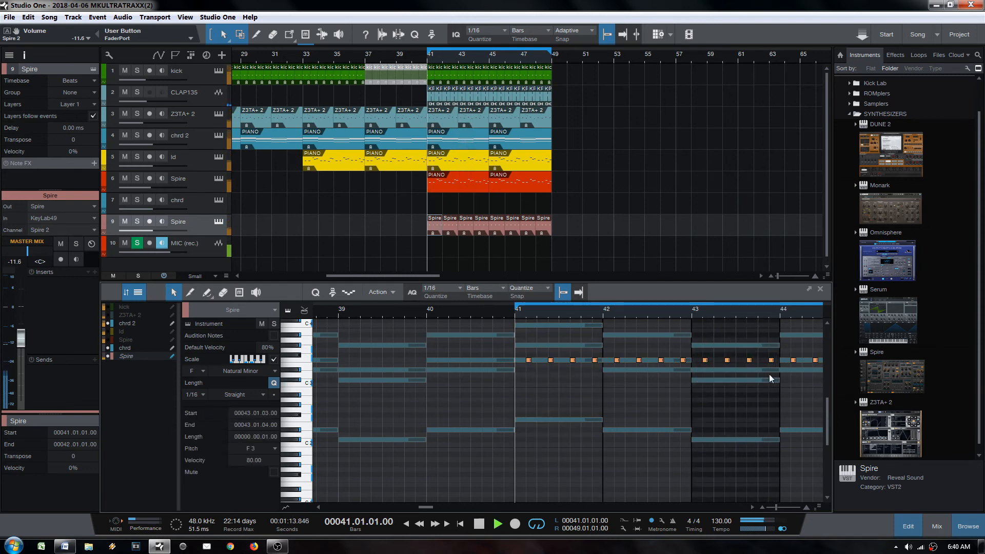
{"action": "key", "text": "space"}
{"action": "left_click_drag", "start_coordinate": [560, 232], "coordinate": [428, 264]}
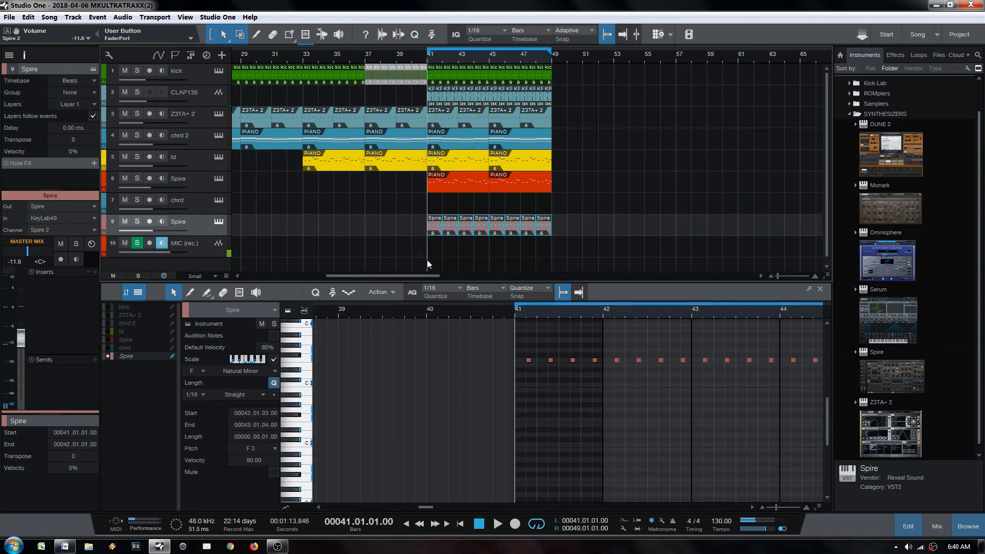
Step: Merge the Spire parts into one part and open its notes
{"action": "left_click_drag", "start_coordinate": [414, 229], "coordinate": [575, 241]}
{"action": "key", "text": "g"}
{"action": "double_click", "coordinate": [457, 224]}
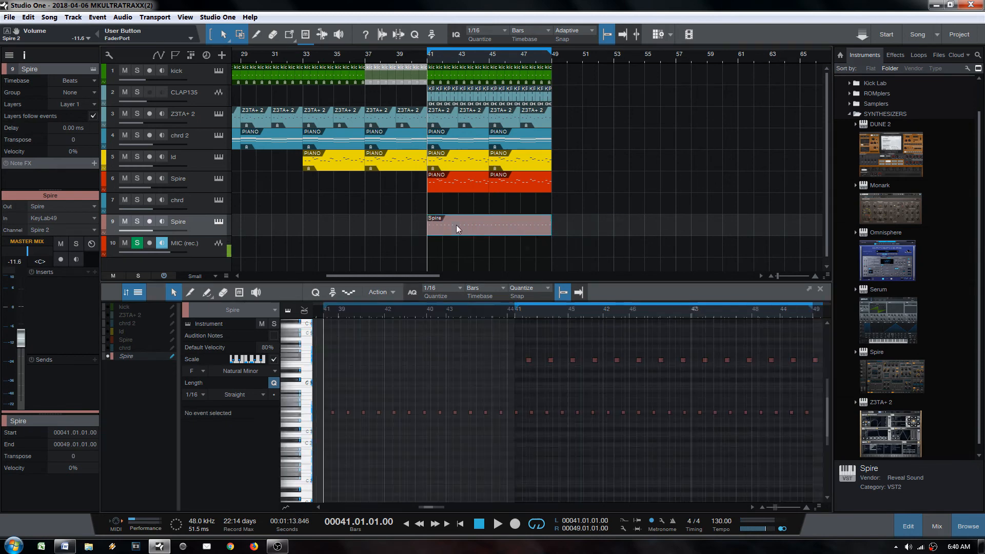
{"action": "scroll", "coordinate": [550, 449], "scroll_direction": "up", "scroll_amount": 4}
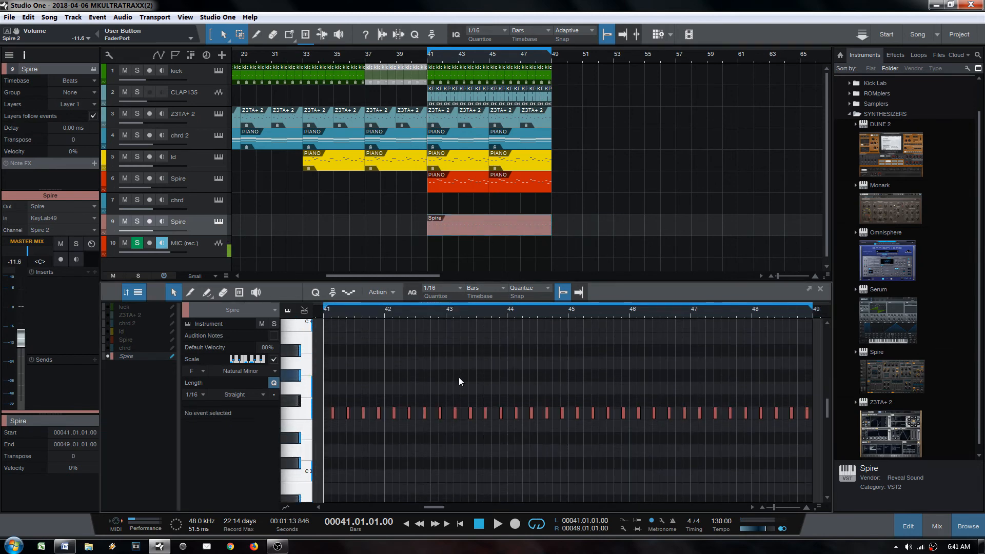
{"action": "key", "text": "space"}
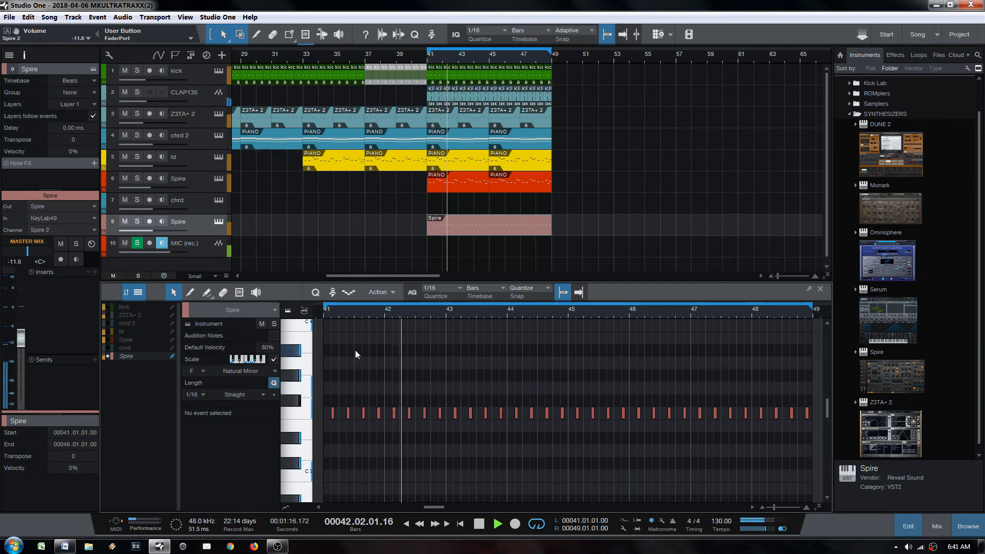
Step: Lower the eight notes in bars 43–44 to C#3, auditioning with Spire soloed
{"action": "left_click_drag", "start_coordinate": [449, 394], "coordinate": [566, 438]}
{"action": "key", "text": "space"}
{"action": "key", "text": "space"}
{"action": "key", "text": "Down"}
{"action": "key", "text": "Down"}
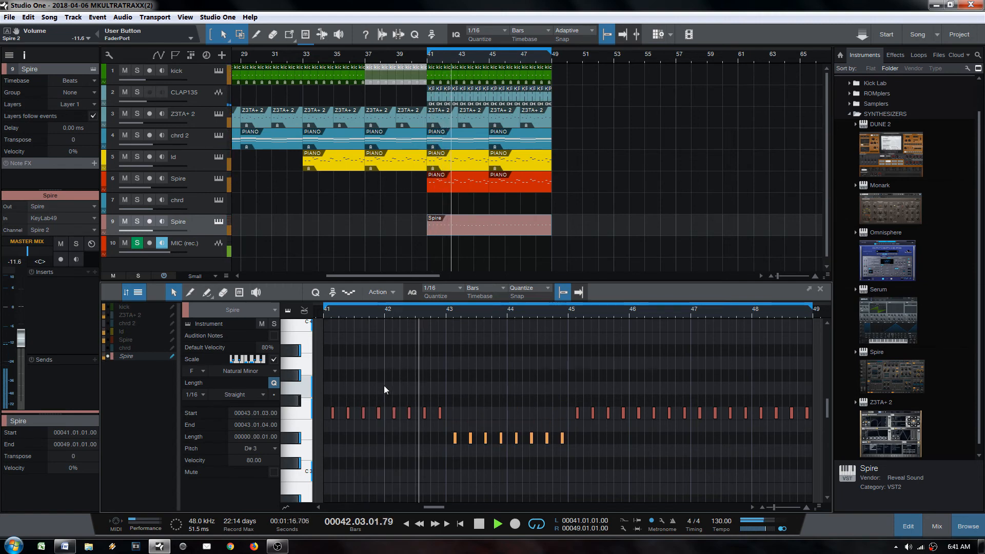
{"action": "key", "text": "Down"}
{"action": "key", "text": "Down"}
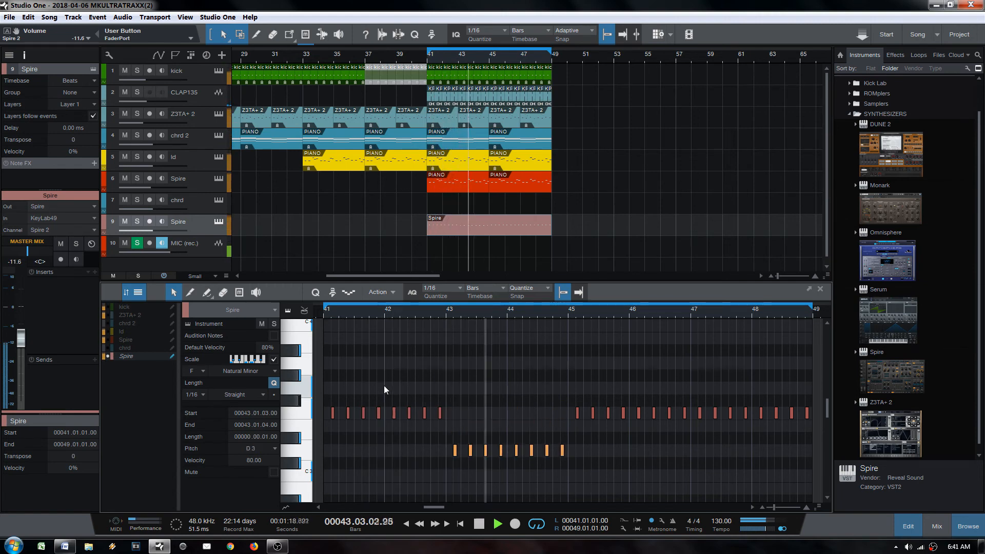
{"action": "key", "text": "space"}
{"action": "key", "text": "s"}
{"action": "key", "text": "space"}
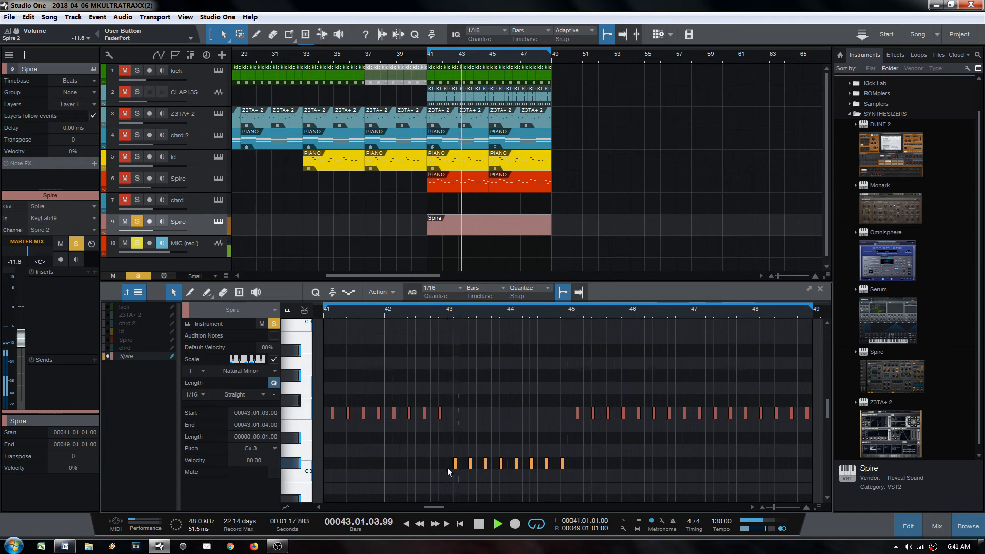
{"action": "key", "text": "s"}
Step: Raise the four C#3 notes after bar 43 up to D#3
{"action": "left_click_drag", "start_coordinate": [545, 396], "coordinate": [685, 430]}
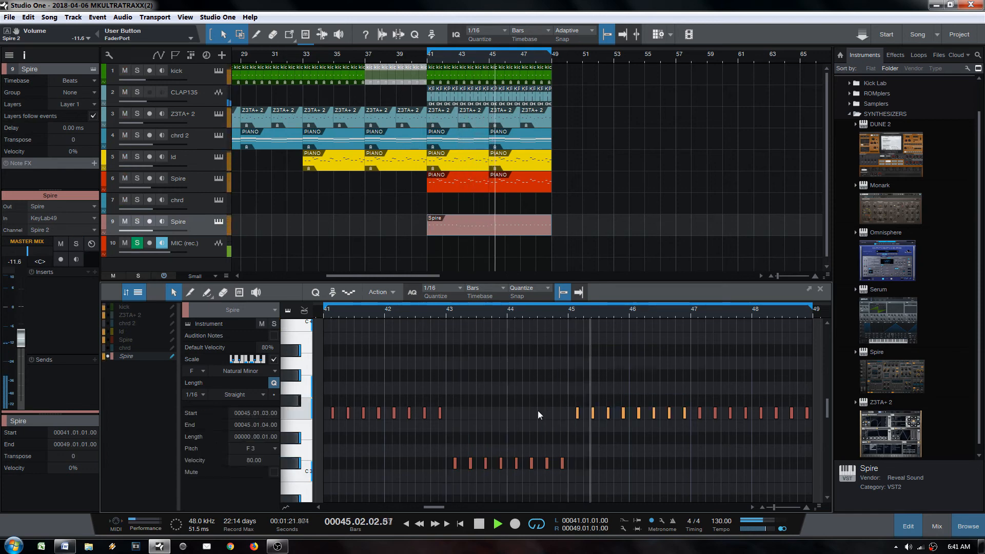
{"action": "left_click_drag", "start_coordinate": [518, 436], "coordinate": [565, 463]}
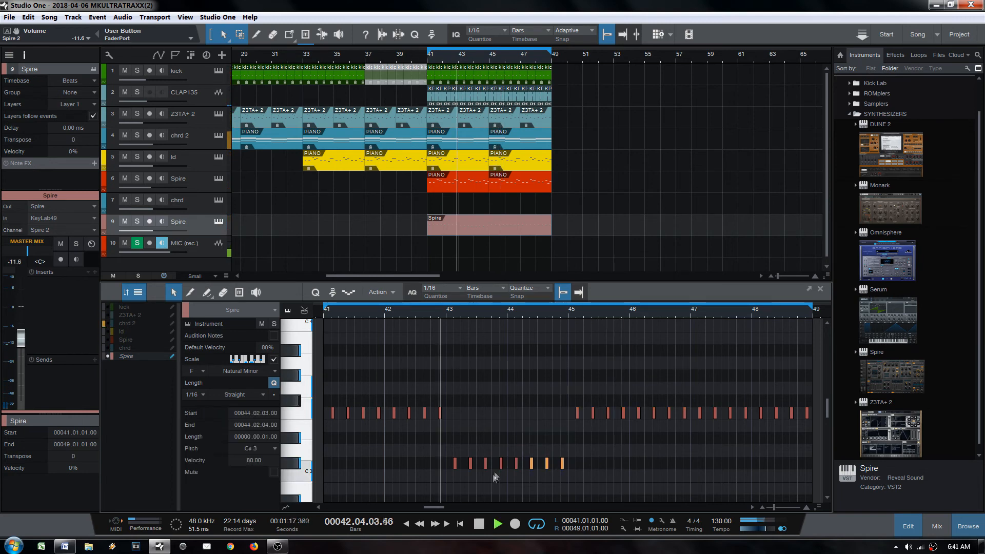
{"action": "left_click_drag", "start_coordinate": [518, 438], "coordinate": [595, 478]}
{"action": "left_click_drag", "start_coordinate": [507, 437], "coordinate": [576, 477]}
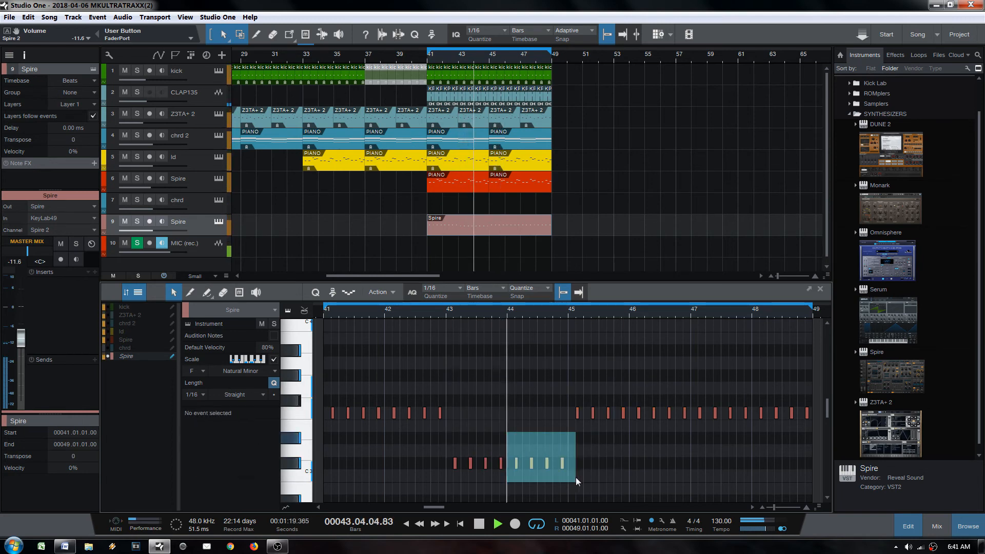
{"action": "left_click_drag", "start_coordinate": [576, 477], "coordinate": [577, 477]}
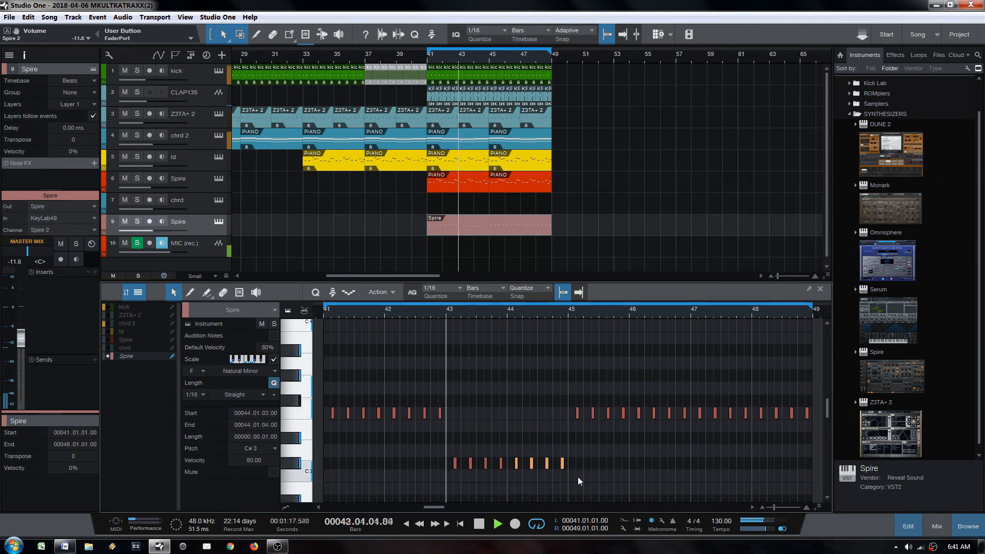
{"action": "key", "text": "Up"}
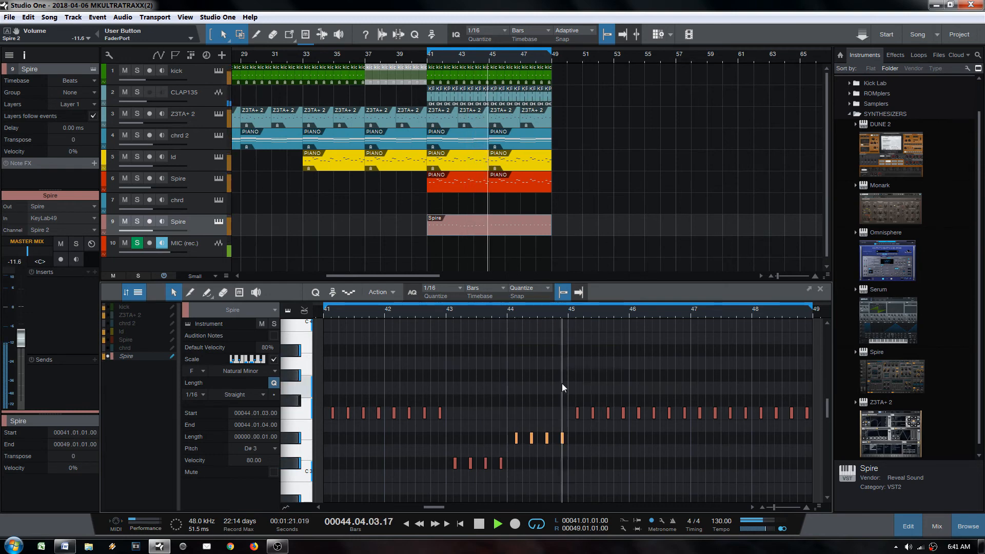
Step: Shift bar 47 notes to C#3, bar 48 notes to D#3, and the last two to G3
{"action": "left_click_drag", "start_coordinate": [695, 382], "coordinate": [830, 491]}
{"action": "key", "text": "Down"}
{"action": "key", "text": "Down"}
{"action": "key", "text": "Down"}
{"action": "key", "text": "Down"}
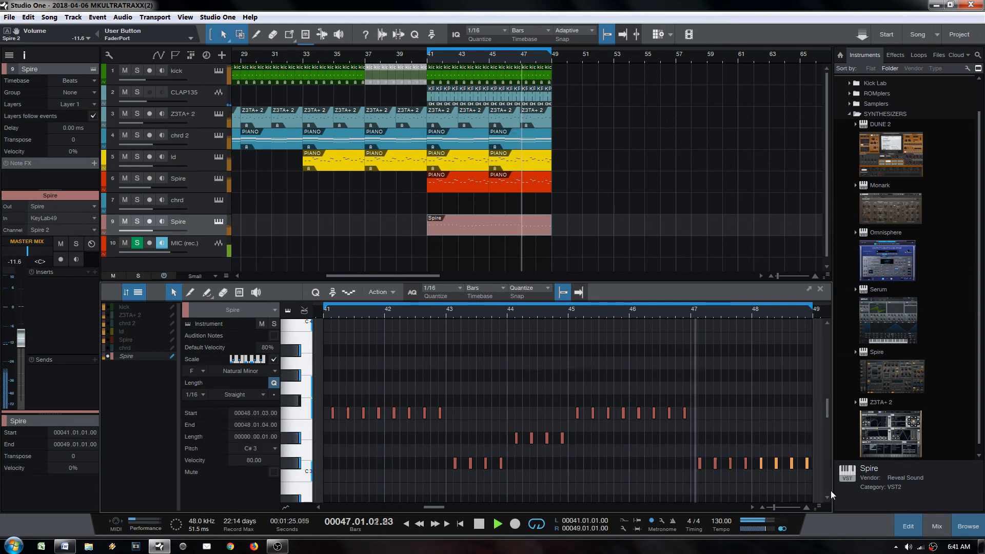
{"action": "key", "text": "Up"}
{"action": "key", "text": "Up"}
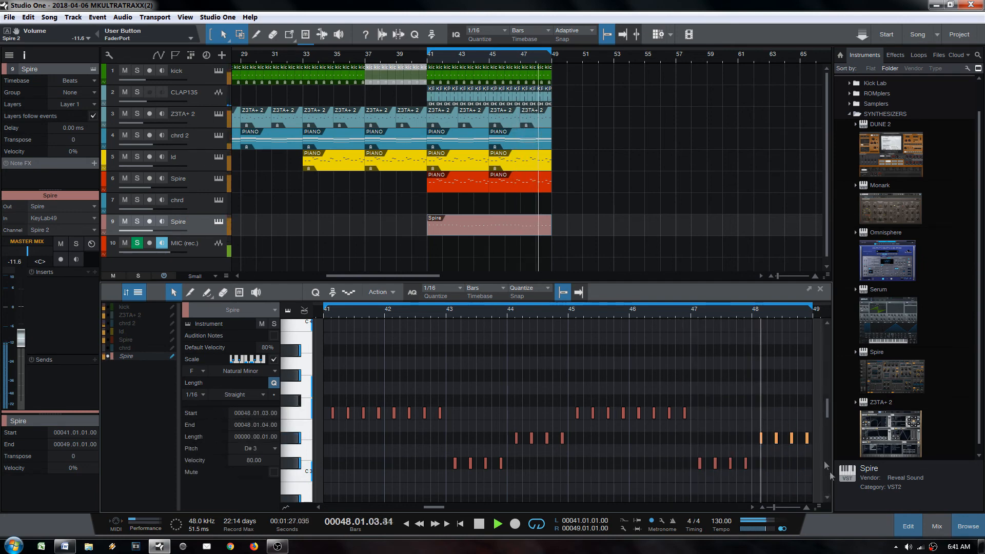
{"action": "left_click_drag", "start_coordinate": [797, 411], "coordinate": [834, 465]}
{"action": "left_click_drag", "start_coordinate": [778, 412], "coordinate": [840, 468]}
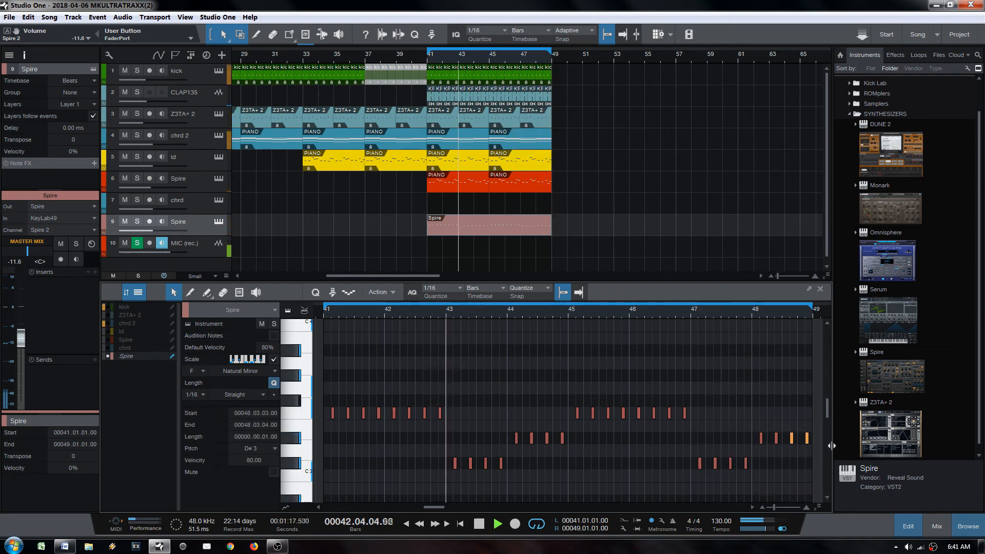
{"action": "key", "text": "Up"}
{"action": "key", "text": "Up"}
{"action": "key", "text": "Up"}
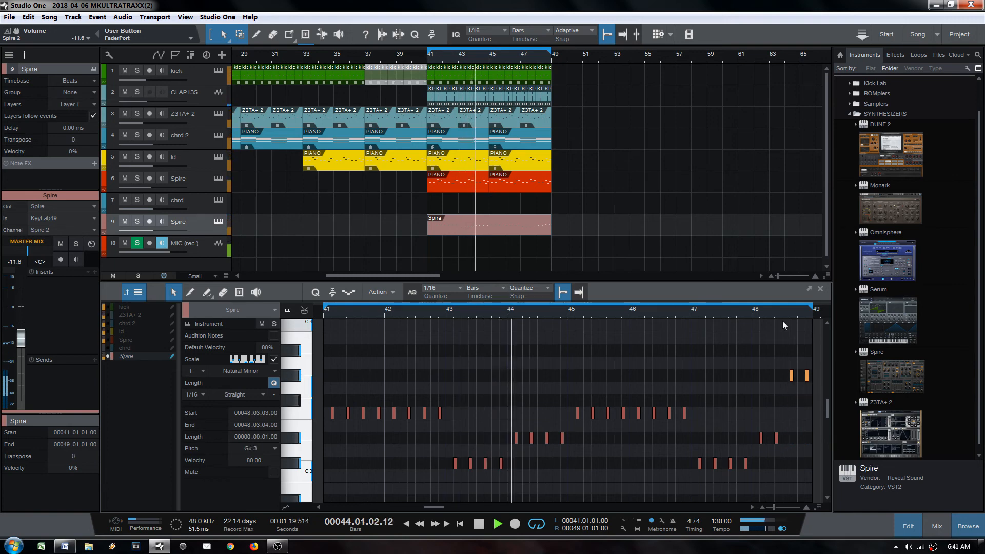
{"action": "scroll", "coordinate": [803, 319], "scroll_direction": "up", "scroll_amount": 4}
{"action": "scroll", "coordinate": [747, 323], "scroll_direction": "down", "scroll_amount": 3}
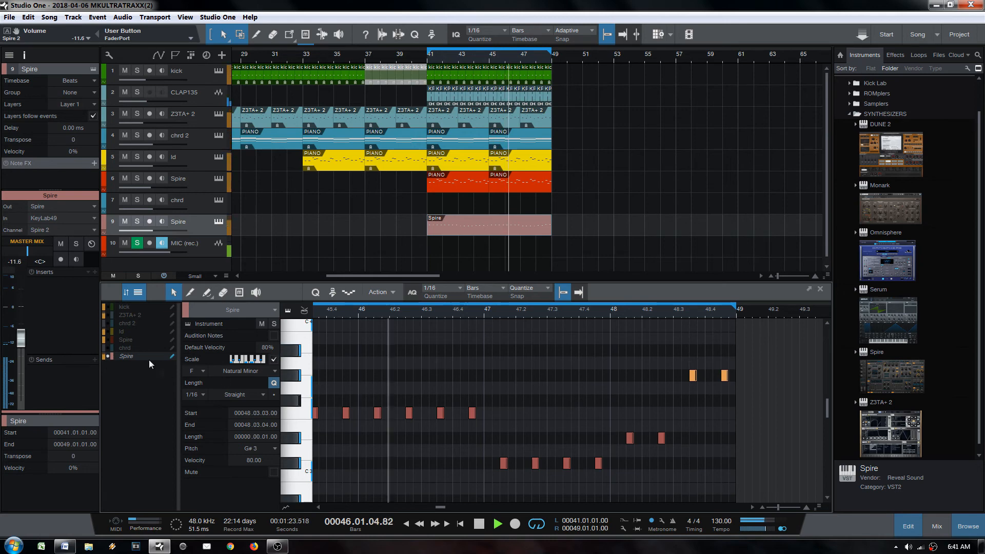
Step: Move the two short G#3 notes to A#3, then down to D#3
{"action": "left_click", "coordinate": [110, 339]}
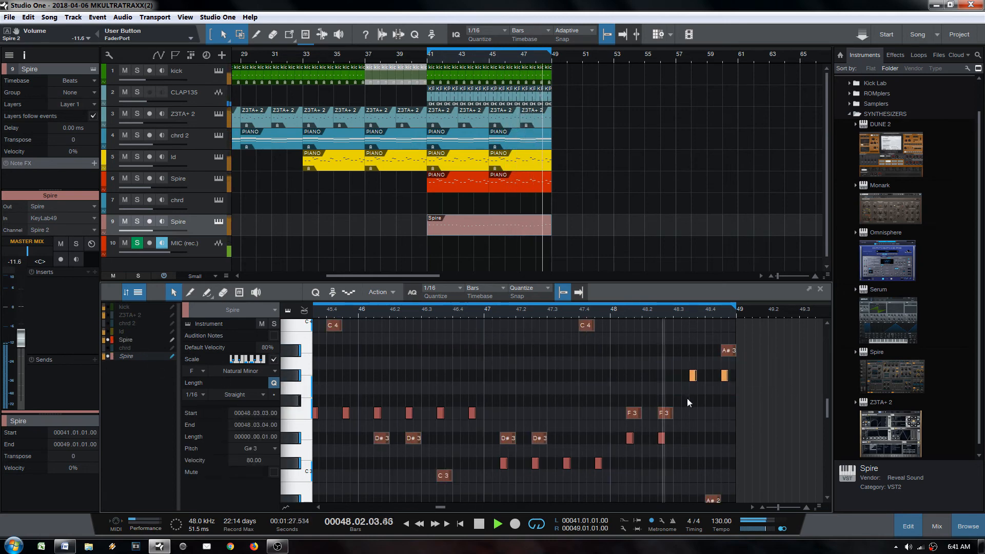
{"action": "left_click_drag", "start_coordinate": [673, 343], "coordinate": [728, 384]}
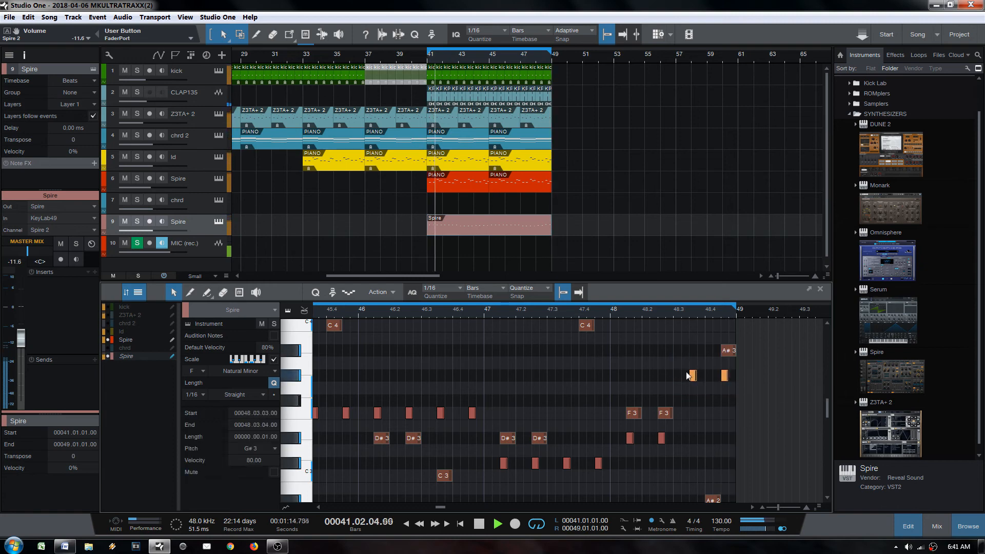
{"action": "key", "text": "Up"}
{"action": "key", "text": "Up"}
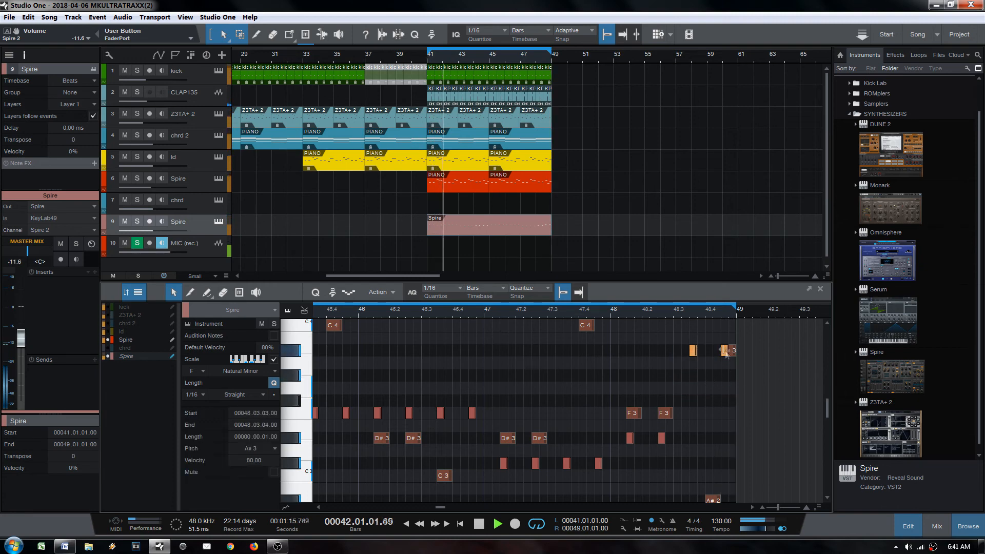
{"action": "left_click", "coordinate": [708, 372]}
{"action": "left_click_drag", "start_coordinate": [668, 352], "coordinate": [799, 373]}
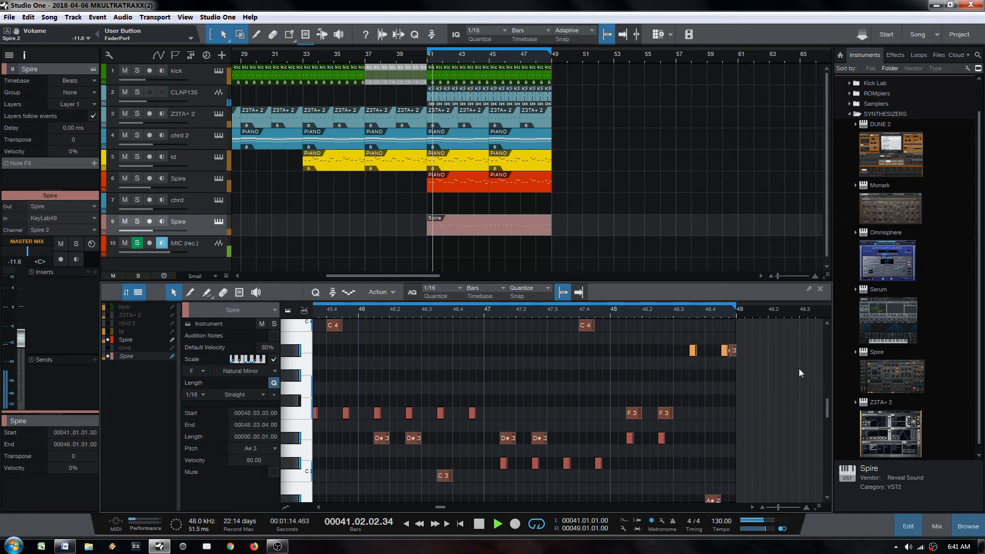
{"action": "key", "text": "Down"}
{"action": "key", "text": "Down"}
{"action": "key", "text": "Down"}
{"action": "key", "text": "Down"}
{"action": "key", "text": "Down"}
{"action": "key", "text": "Down"}
{"action": "key", "text": "Down"}
{"action": "key", "text": "space"}
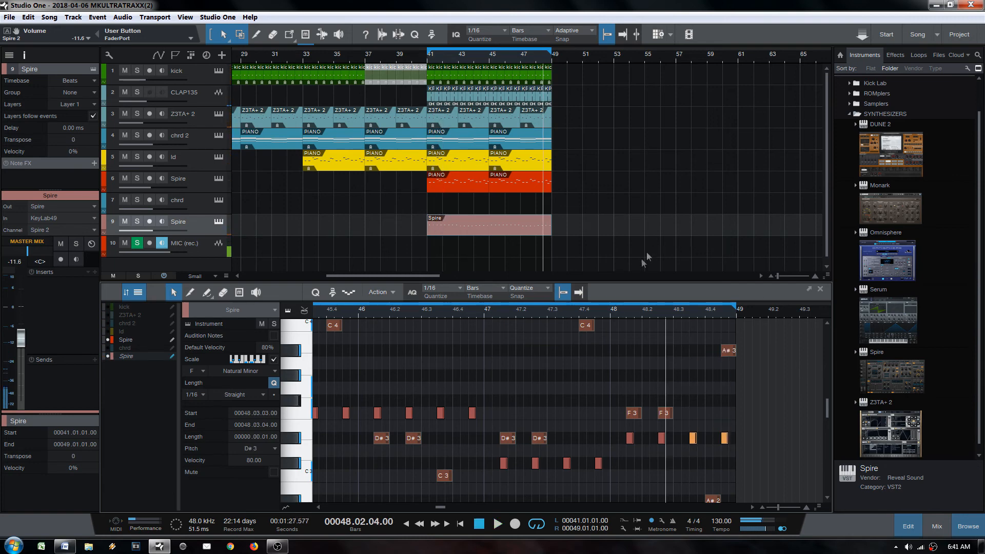
Step: Show only the Spire part's notes zoomed to the whole part, then select it
{"action": "double_click", "coordinate": [509, 230]}
{"action": "scroll", "coordinate": [631, 389], "scroll_direction": "up", "scroll_amount": 1}
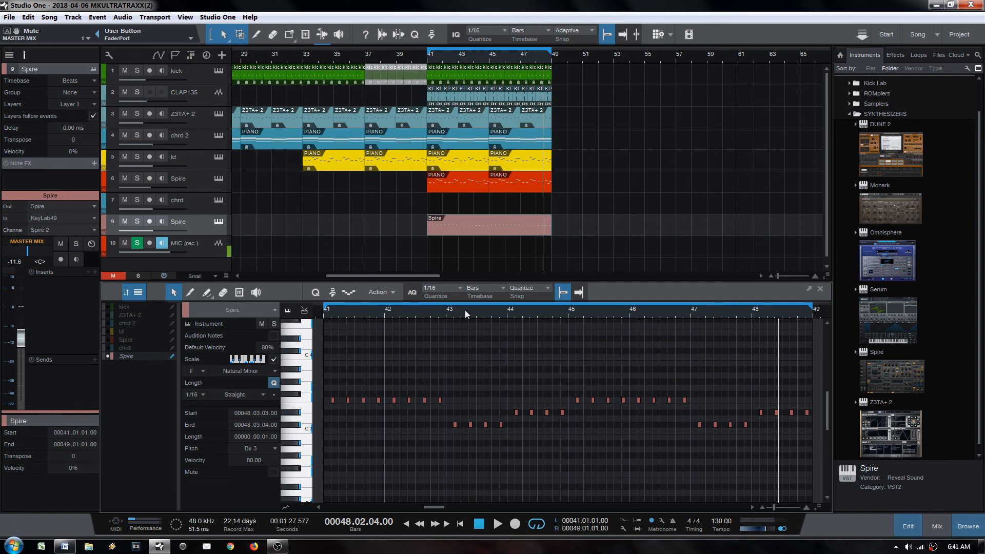
{"action": "left_click_drag", "start_coordinate": [465, 310], "coordinate": [497, 300]}
{"action": "left_click", "coordinate": [466, 224]}
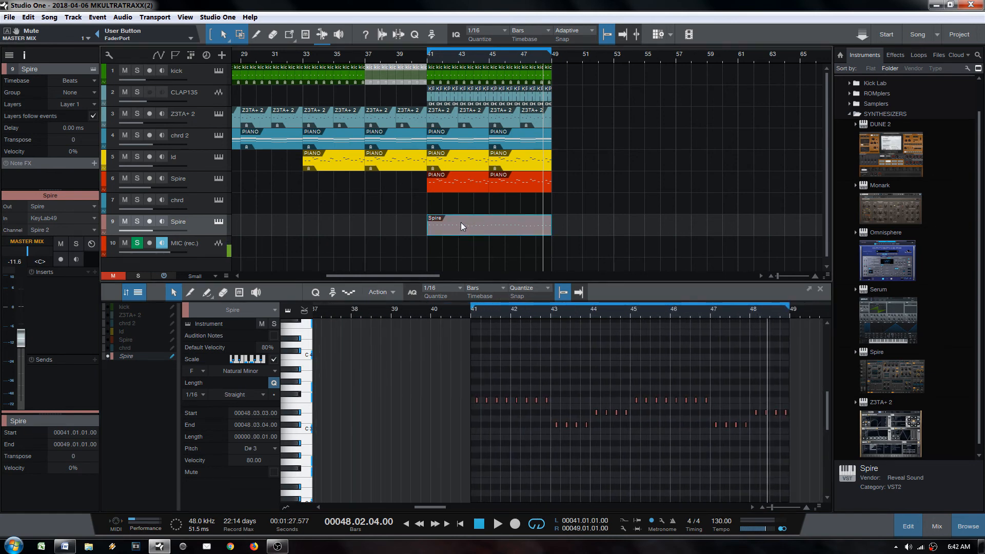
Step: Save the song, copying the two external clap samples into its Media Folder
{"action": "key", "text": "ctrl+s"}
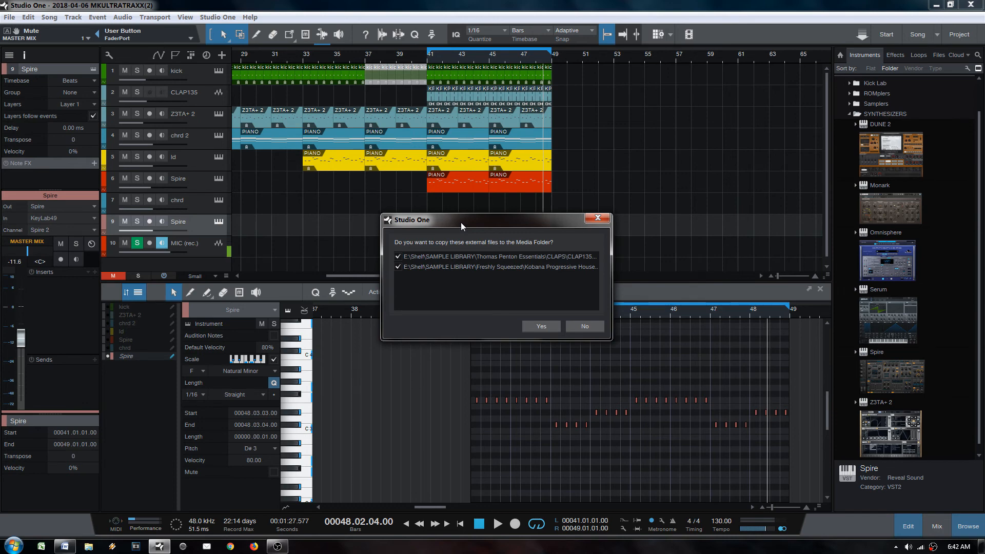
{"action": "left_click", "coordinate": [556, 329]}
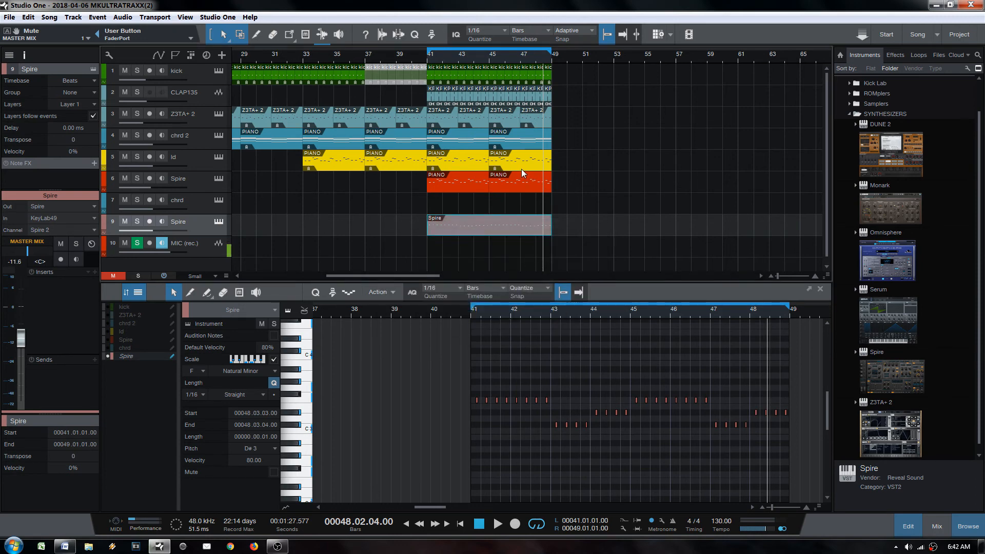
Step: Review the PIANO parts on tracks 6 and 7 and move the playhead to bar 17
{"action": "left_click", "coordinate": [458, 183]}
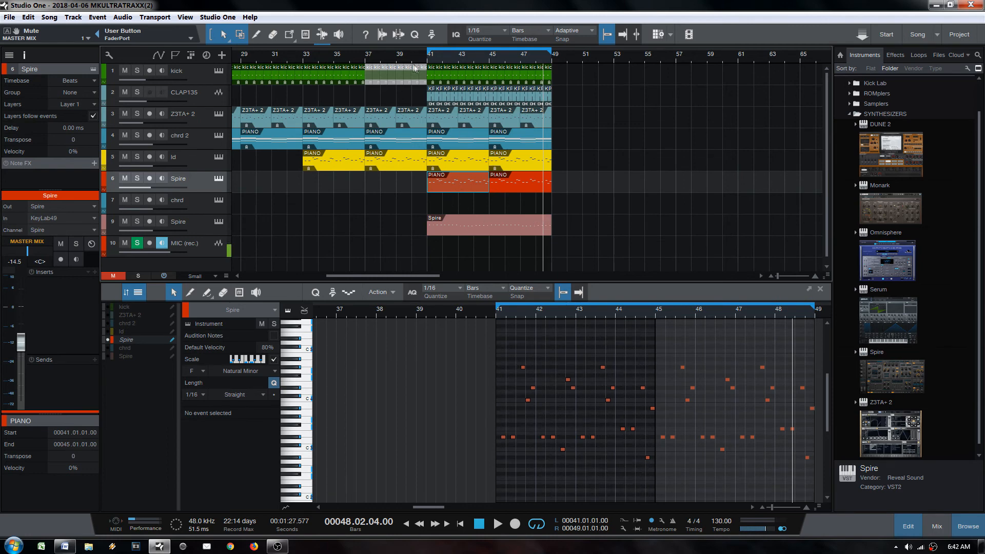
{"action": "scroll", "coordinate": [401, 61], "scroll_direction": "down", "scroll_amount": 4}
{"action": "left_click", "coordinate": [339, 209]}
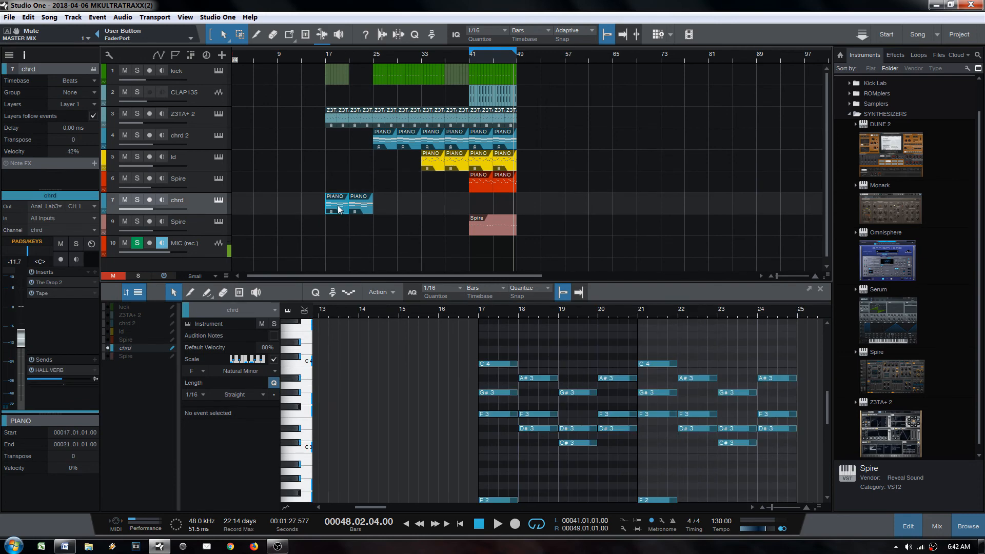
{"action": "key", "text": "l"}
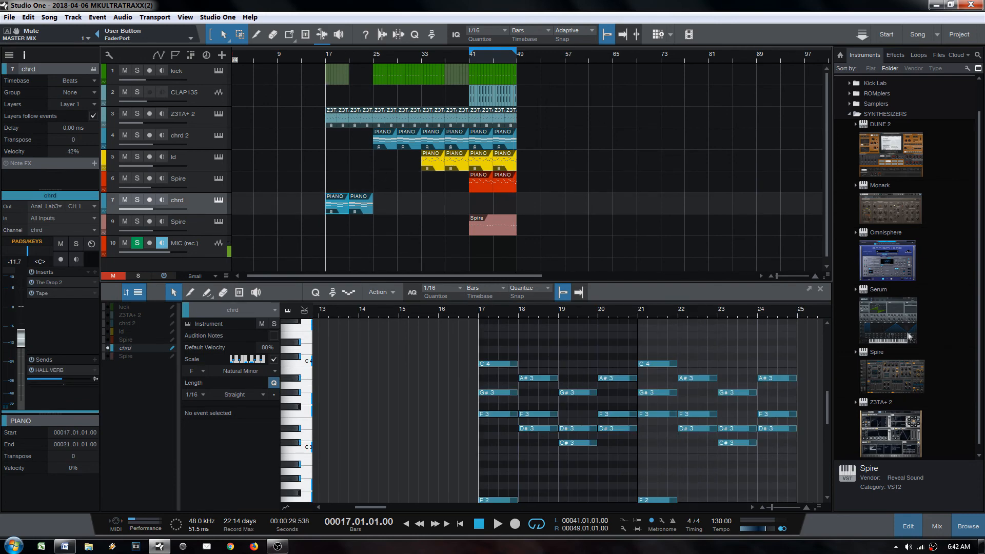
Step: Add a DUNE 2 track with User Fx patch 007: ULTIMATE RISER#DWNLIFTER and an empty part at bar 21
{"action": "left_click_drag", "start_coordinate": [893, 154], "coordinate": [514, 227]}
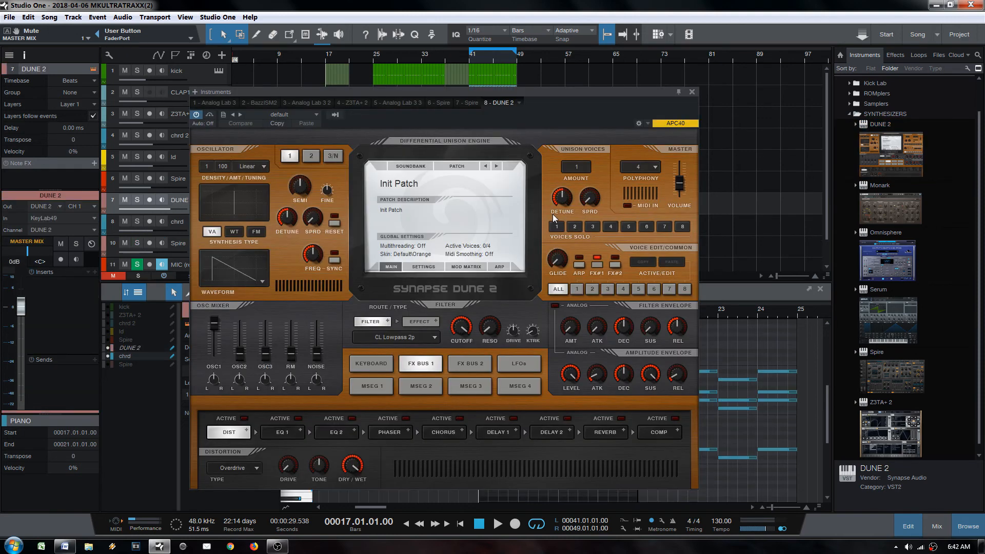
{"action": "left_click", "coordinate": [391, 188]}
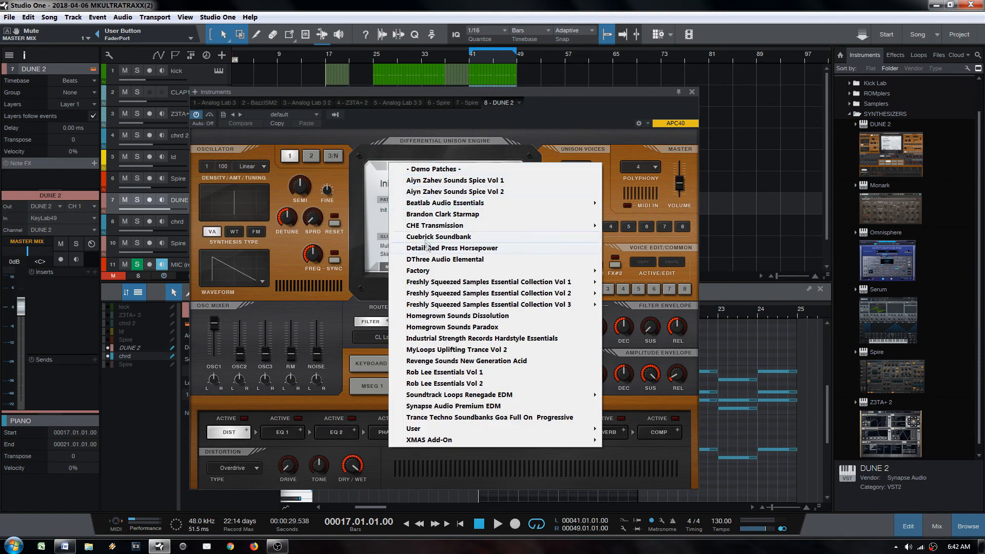
{"action": "mouse_move", "coordinate": [440, 430]}
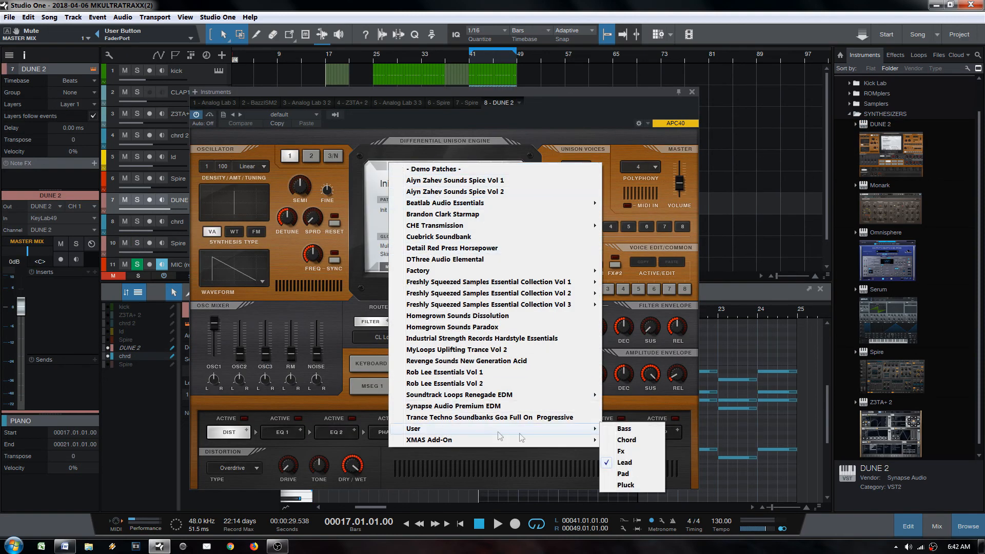
{"action": "left_click", "coordinate": [636, 456]}
{"action": "left_click", "coordinate": [438, 188]}
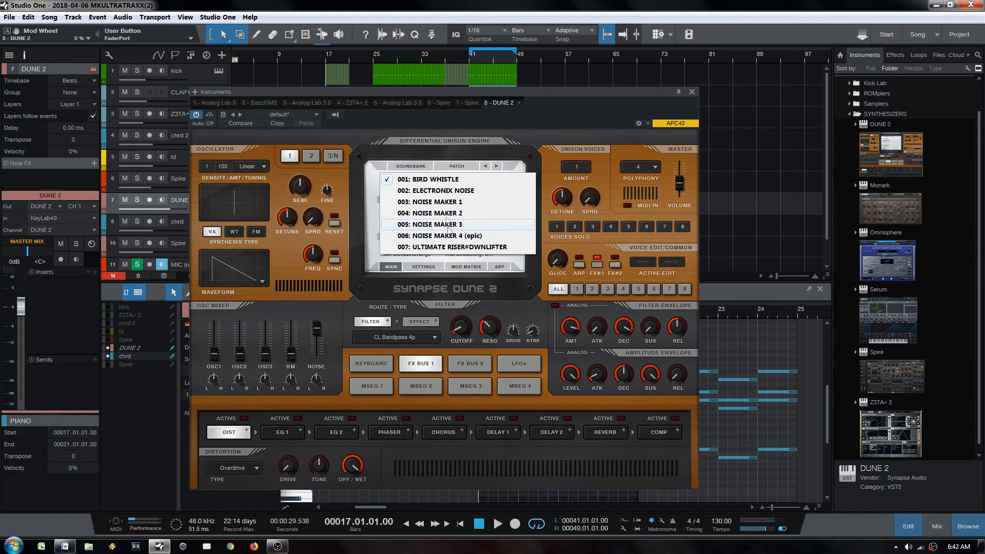
{"action": "left_click", "coordinate": [450, 249]}
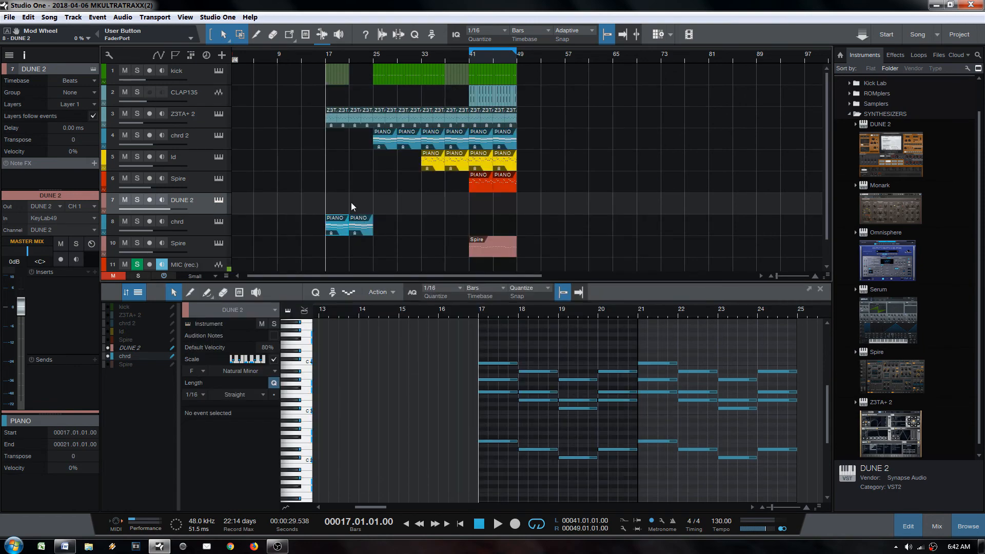
{"action": "double_click", "coordinate": [351, 204]}
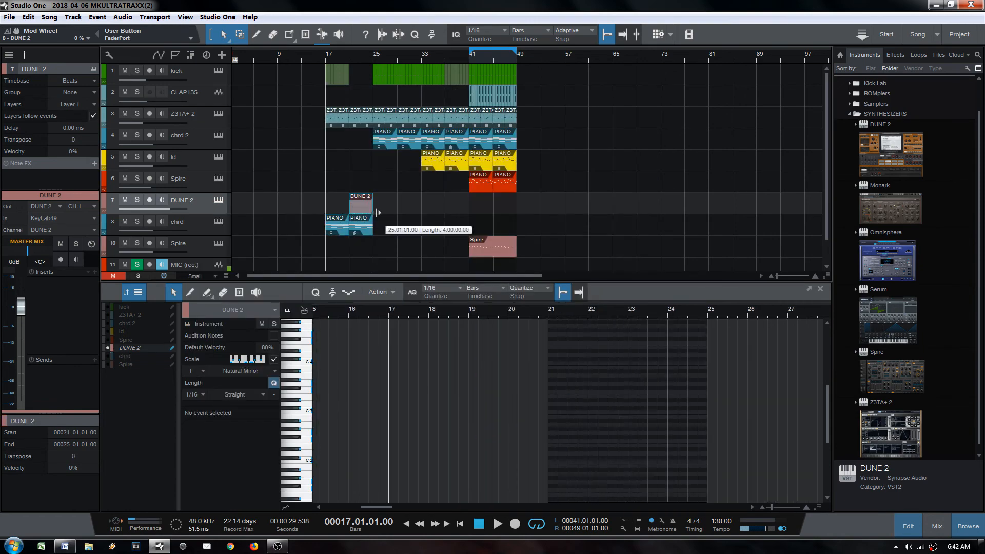
Step: Draw an F2 note spanning the DUNE 2 part and add a filter cutoff automation point
{"action": "left_click", "coordinate": [375, 443], "text": "ctrl"}
{"action": "mouse_move", "coordinate": [370, 444]}
{"action": "left_mouse_down"}
{"action": "mouse_move", "coordinate": [328, 445]}
{"action": "mouse_move", "coordinate": [812, 444]}
{"action": "left_mouse_up"}
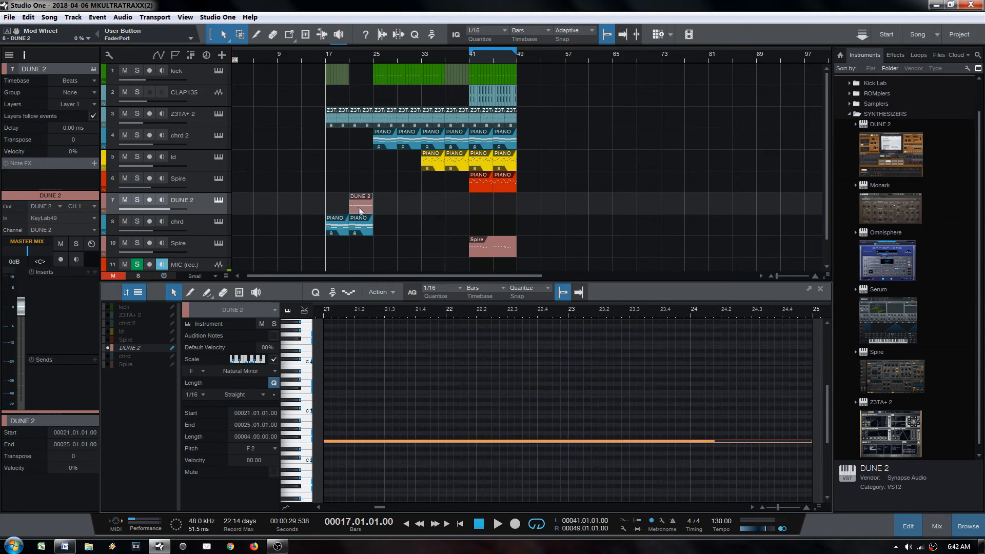
{"action": "left_click", "coordinate": [219, 199]}
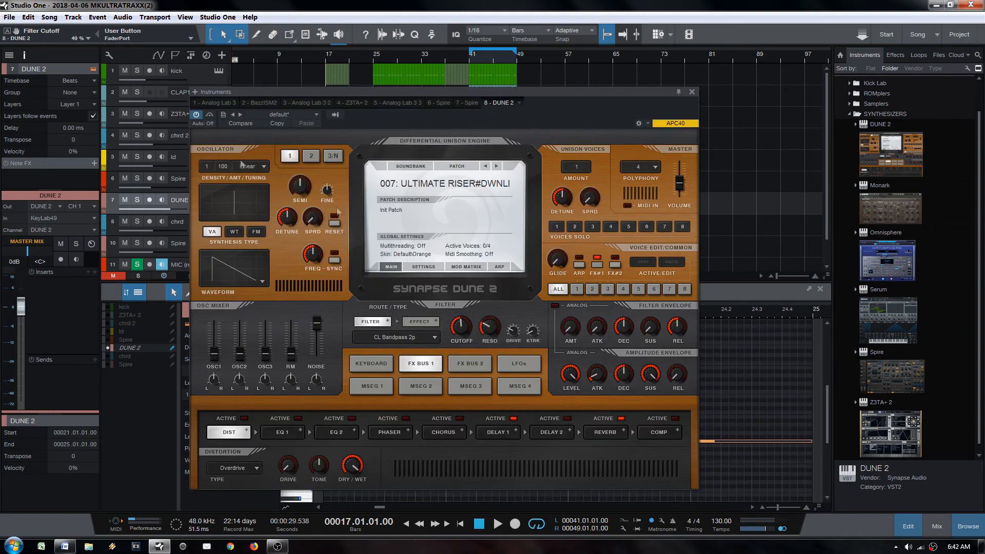
{"action": "left_click", "coordinate": [7, 31]}
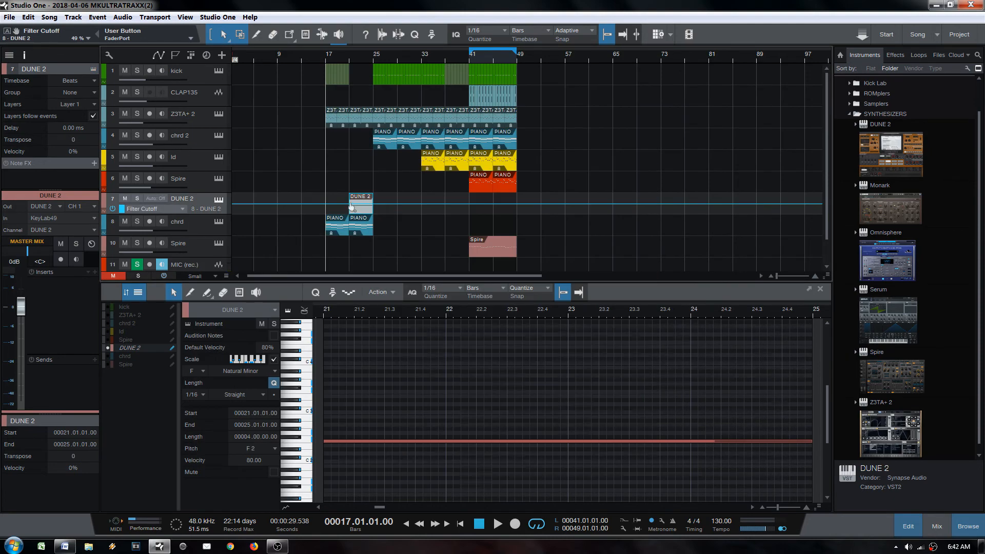
{"action": "left_click_drag", "start_coordinate": [351, 206], "coordinate": [373, 202]}
Step: Audition the riser, lower the DUNE 2 volume to -8.4 dB, and stretch the part's end
{"action": "left_click", "coordinate": [358, 212]}
{"action": "key", "text": "l"}
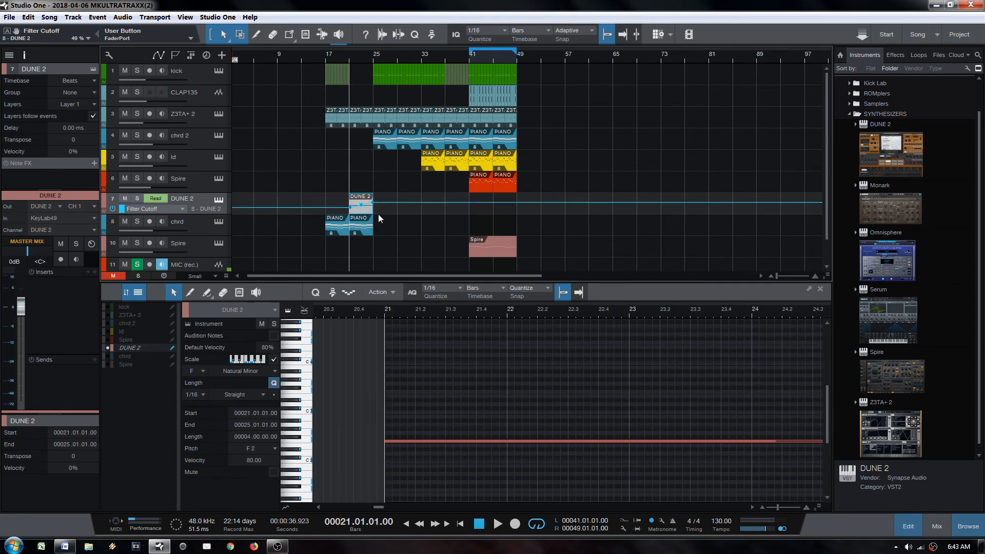
{"action": "key", "text": "space"}
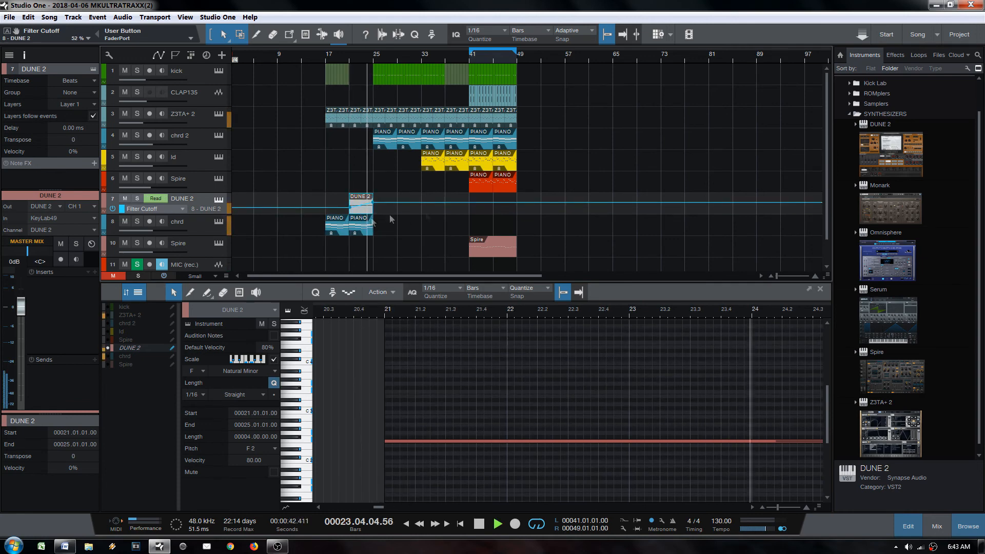
{"action": "key", "text": "space"}
{"action": "key", "text": "ctrl+shift+m"}
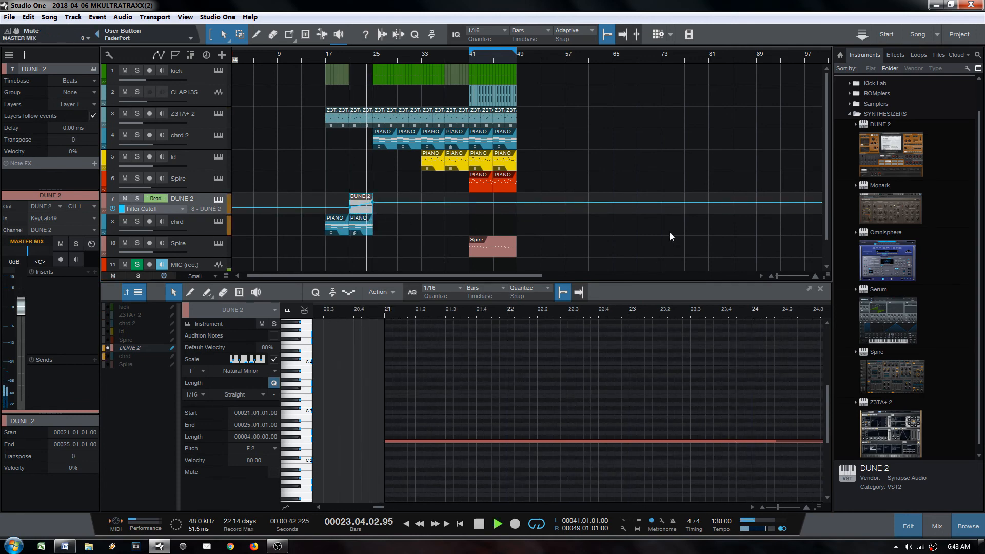
{"action": "key", "text": "space"}
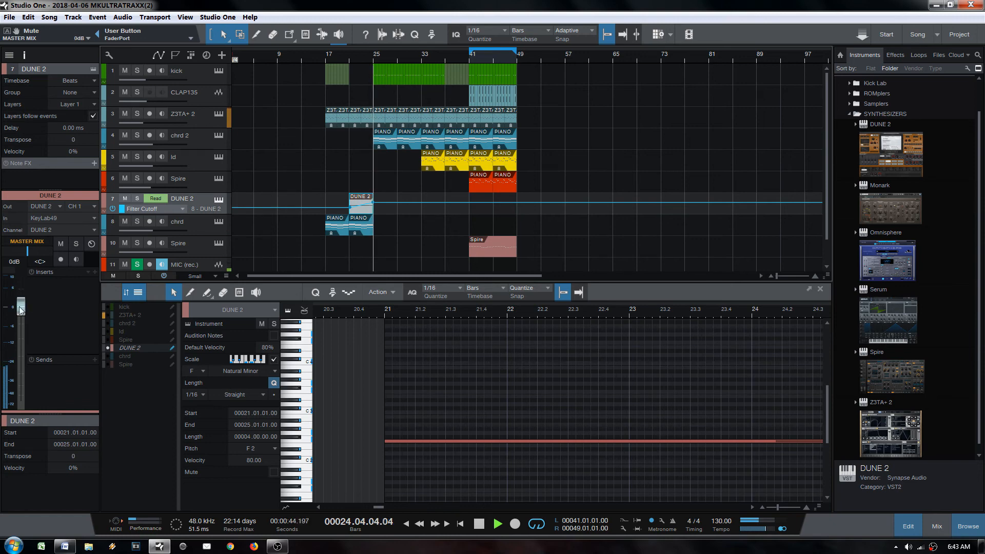
{"action": "left_click_drag", "start_coordinate": [21, 307], "coordinate": [21, 319]}
{"action": "key", "text": "space"}
{"action": "left_click_drag", "start_coordinate": [373, 211], "coordinate": [461, 208]}
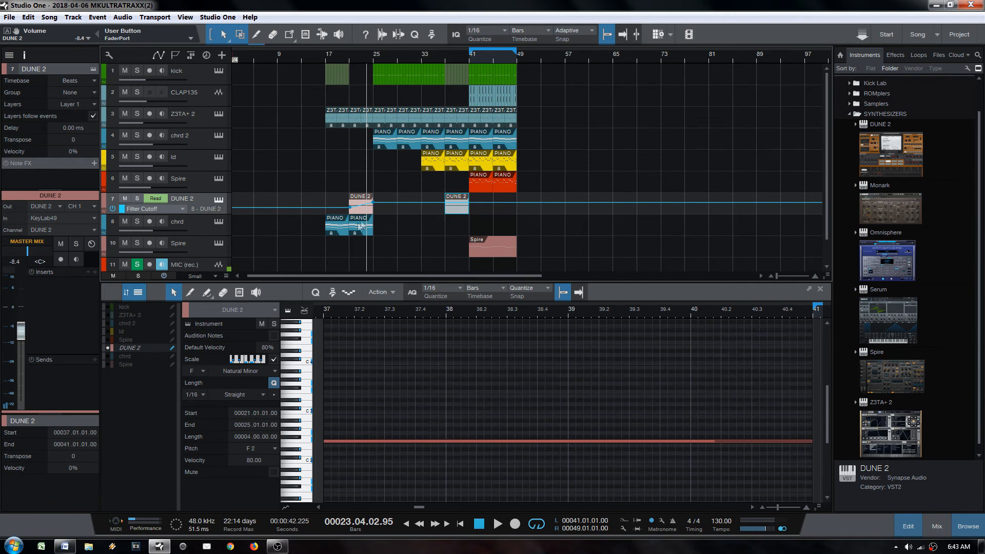
Step: Copy the bar-37 DUNE 2 part to bar 33
{"action": "left_click", "coordinate": [360, 226]}
{"action": "left_click", "coordinate": [460, 212]}
{"action": "right_click", "coordinate": [202, 198]}
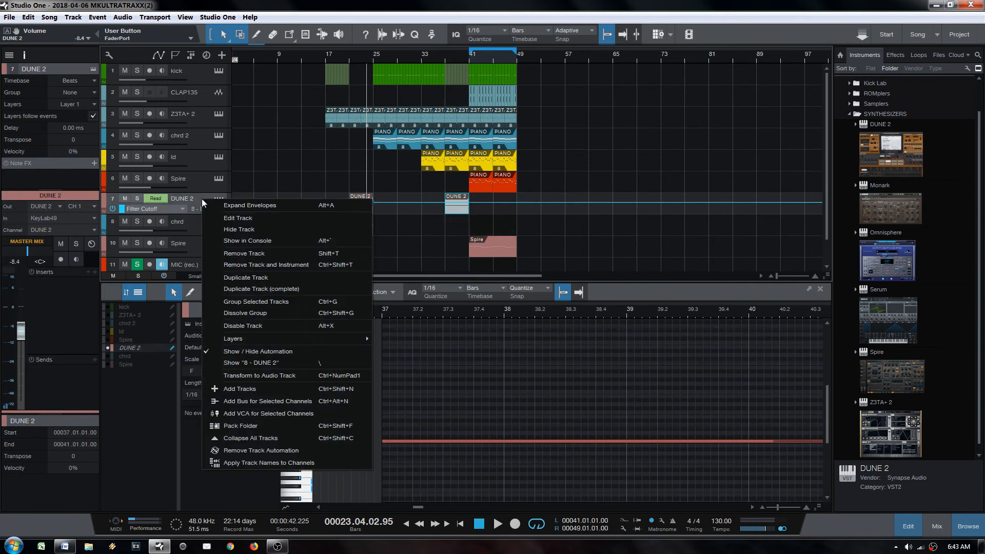
{"action": "left_click", "coordinate": [460, 202]}
{"action": "left_click", "coordinate": [460, 211]}
{"action": "mouse_move", "coordinate": [460, 213]}
{"action": "left_mouse_down"}
{"action": "mouse_move", "coordinate": [433, 211]}
{"action": "mouse_move", "coordinate": [469, 199]}
{"action": "left_mouse_up"}
Step: Reshape the Filter Cutoff automation and undo the accidental splits of DUNE 2, Z3TA+ 2 and chrd
{"action": "left_click", "coordinate": [475, 204]}
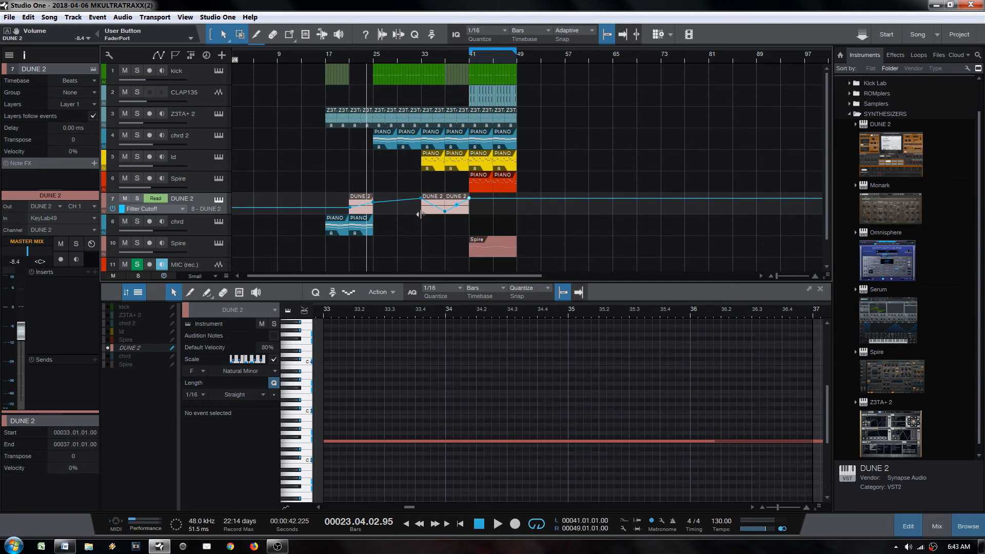
{"action": "key", "text": "alt+x"}
{"action": "key", "text": "alt+x"}
{"action": "key", "text": "ctrl+z"}
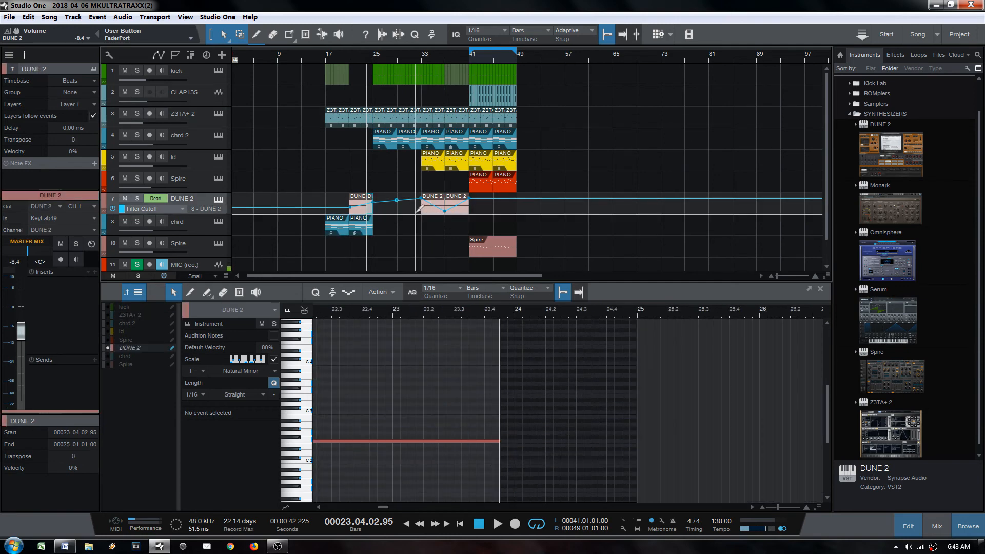
{"action": "key", "text": "alt+x"}
{"action": "key", "text": "ctrl+z"}
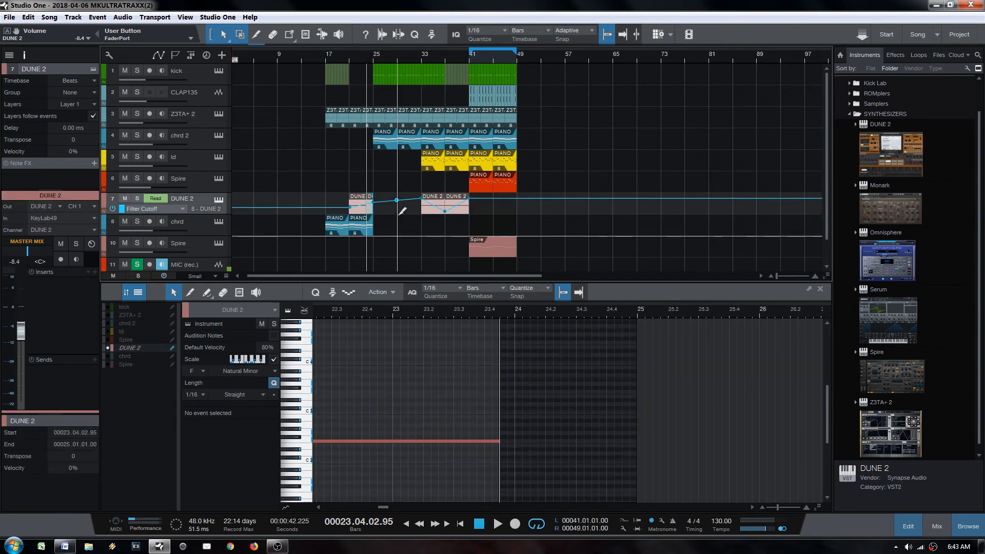
Step: Play the DUNE 2 section from bar 33, then select the ld part at bars 37–41
{"action": "key", "text": "l"}
{"action": "key", "text": "space"}
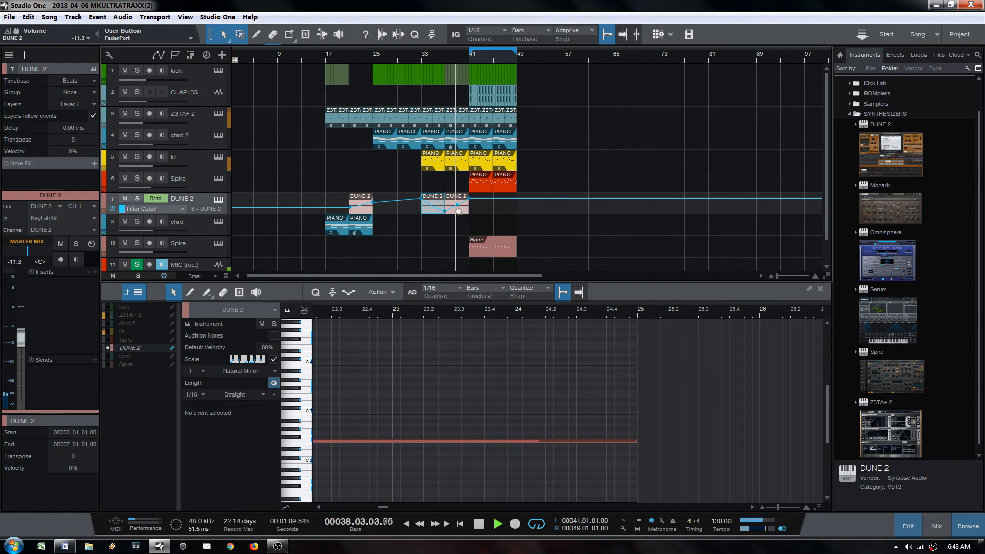
{"action": "key", "text": "space"}
{"action": "left_click", "coordinate": [456, 163]}
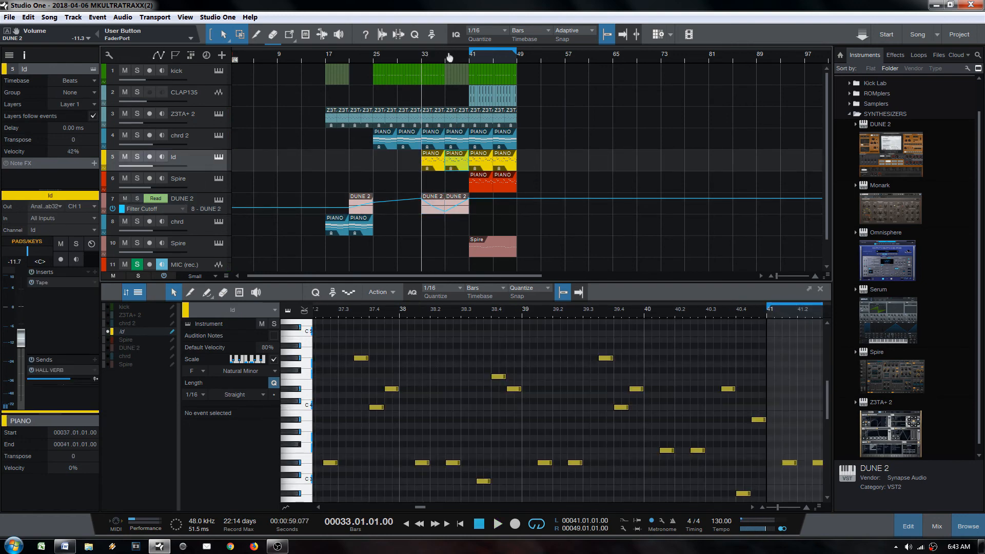
Step: Bounce the ld part at bar 37 to a new Mixdown audio track
{"action": "left_click_drag", "start_coordinate": [449, 57], "coordinate": [466, 165]}
{"action": "left_click", "coordinate": [453, 164]}
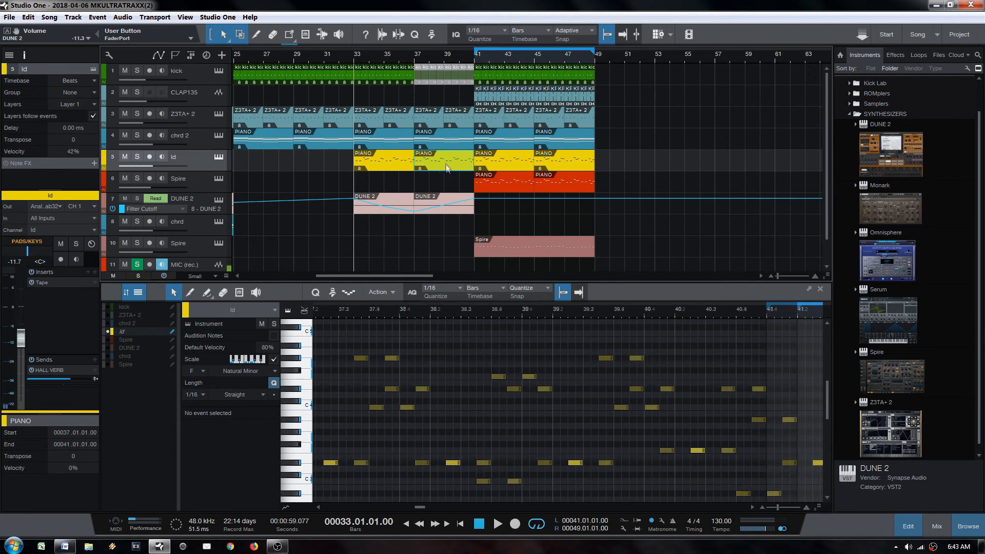
{"action": "right_click", "coordinate": [214, 165]}
{"action": "left_click", "coordinate": [460, 150]}
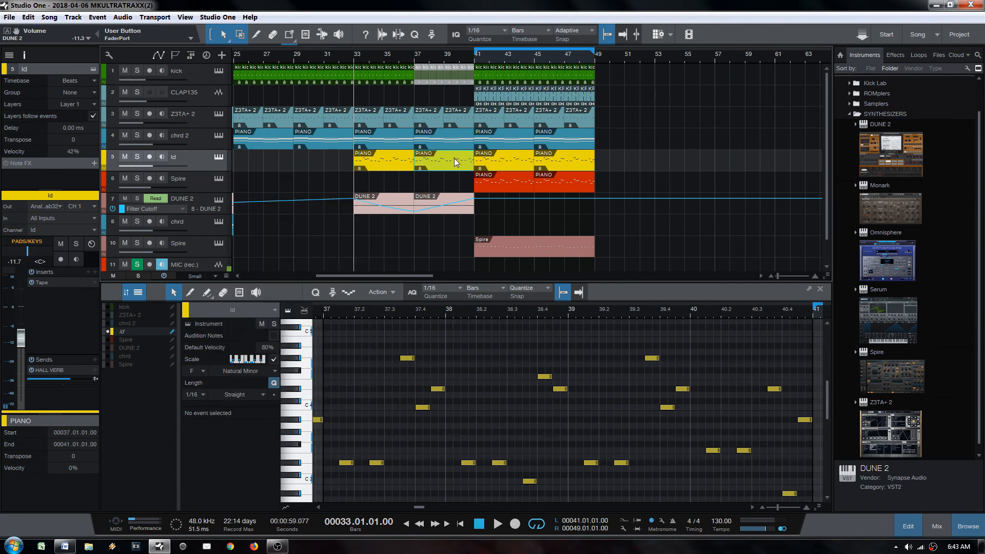
{"action": "left_click", "coordinate": [454, 158]}
{"action": "key", "text": "ctrl+b"}
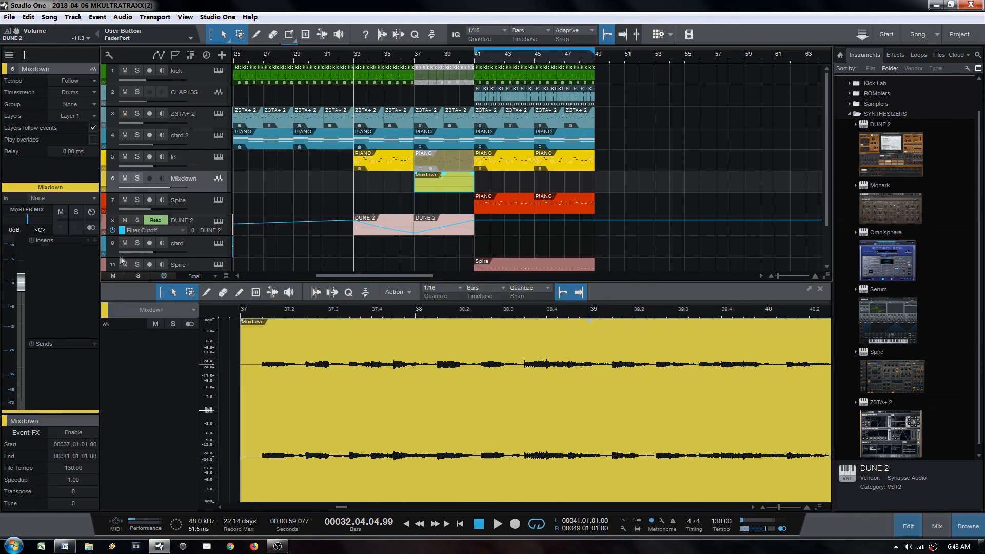
Step: Insert The Drop on Mixdown with low-pass near 672 Hz, 61% resonance and a raised high-pass
{"action": "left_click", "coordinate": [895, 56]}
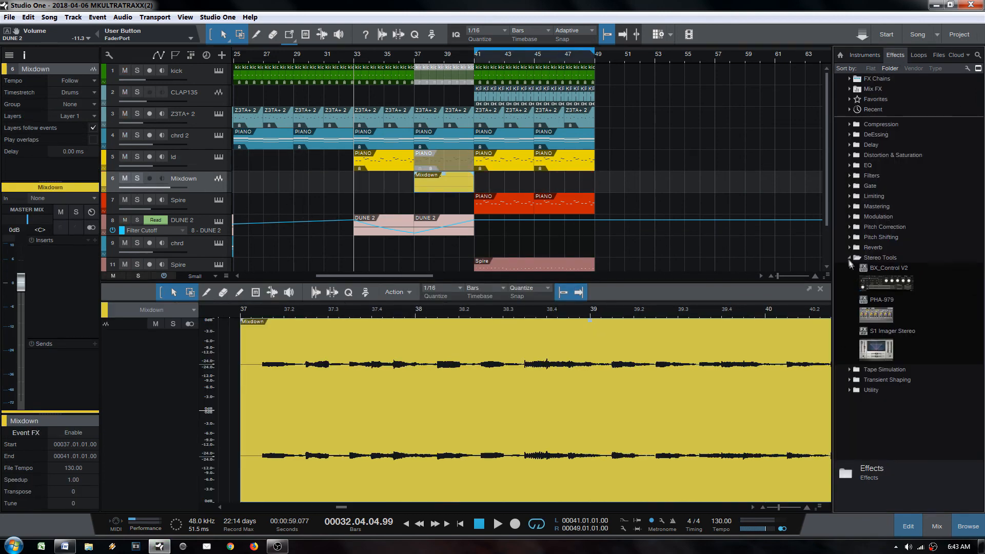
{"action": "left_click", "coordinate": [848, 258]}
{"action": "left_click", "coordinate": [843, 177]}
{"action": "left_click_drag", "start_coordinate": [878, 215], "coordinate": [75, 279]}
{"action": "left_click_drag", "start_coordinate": [619, 349], "coordinate": [548, 366]}
{"action": "left_click_drag", "start_coordinate": [845, 357], "coordinate": [789, 339]}
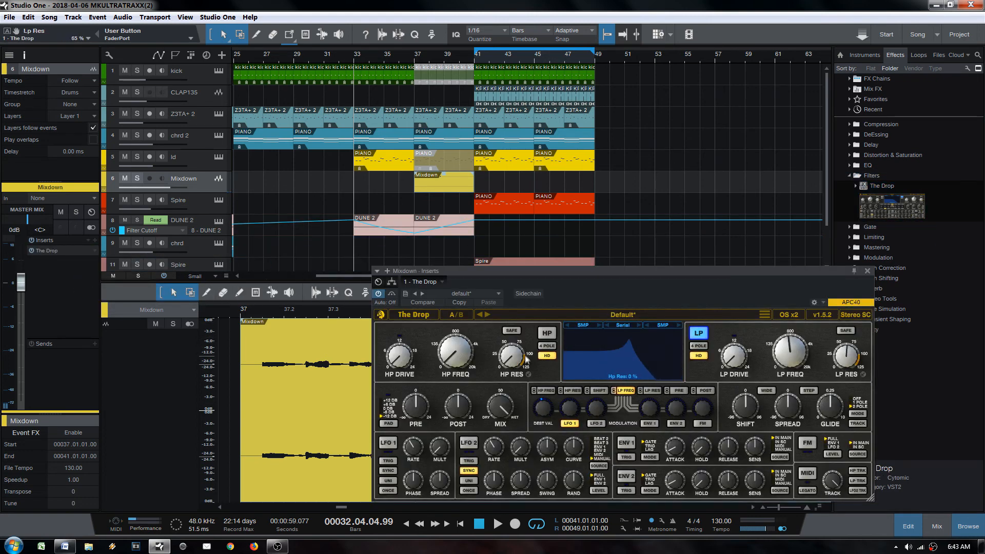
{"action": "left_click_drag", "start_coordinate": [456, 355], "coordinate": [458, 327]}
{"action": "left_click_drag", "start_coordinate": [847, 351], "coordinate": [848, 354]}
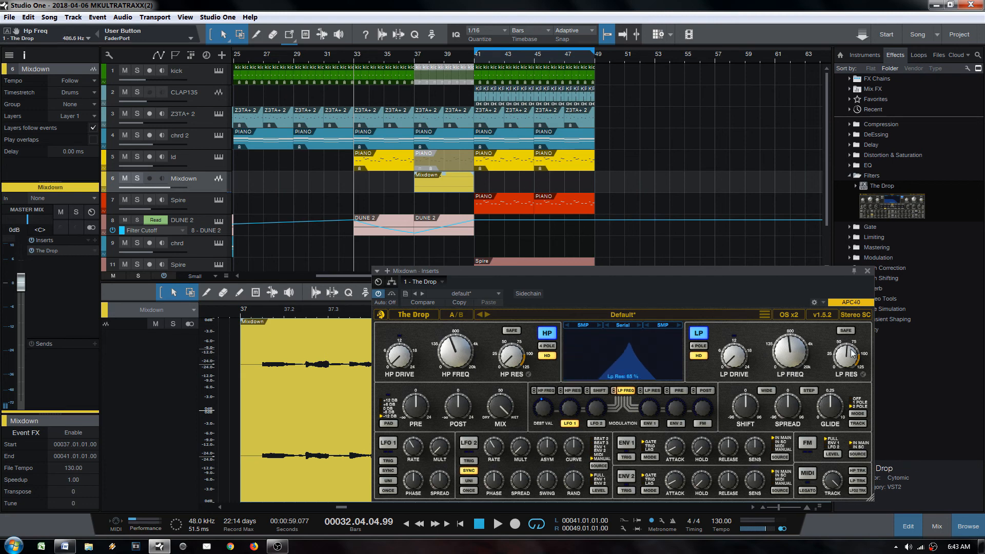
Step: Solo Mixdown, audition from bar 37, and raise The Drop's low-pass resonance to about 76%
{"action": "left_click", "coordinate": [428, 181]}
{"action": "key", "text": "l"}
{"action": "left_click", "coordinate": [137, 179]}
{"action": "key", "text": "space"}
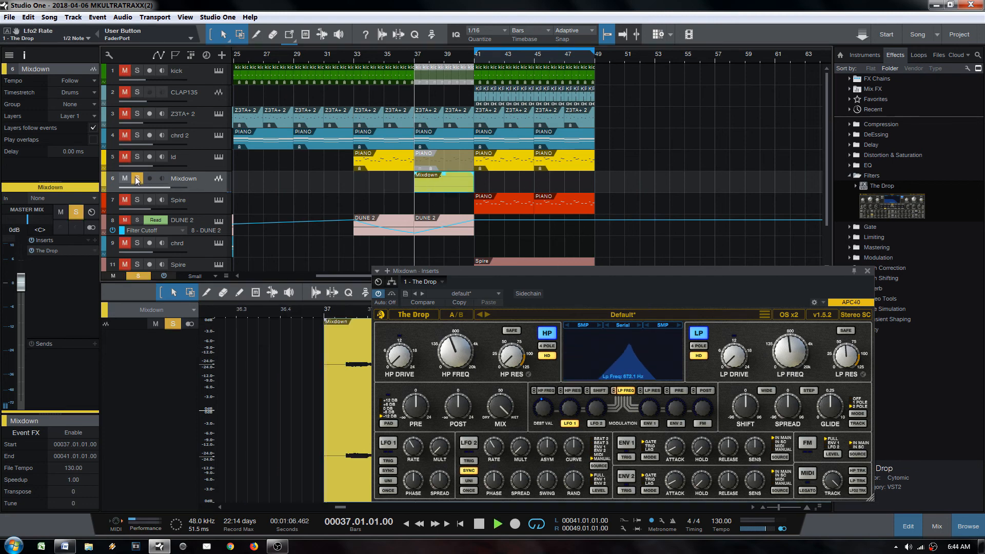
{"action": "left_click_drag", "start_coordinate": [847, 359], "coordinate": [855, 353]}
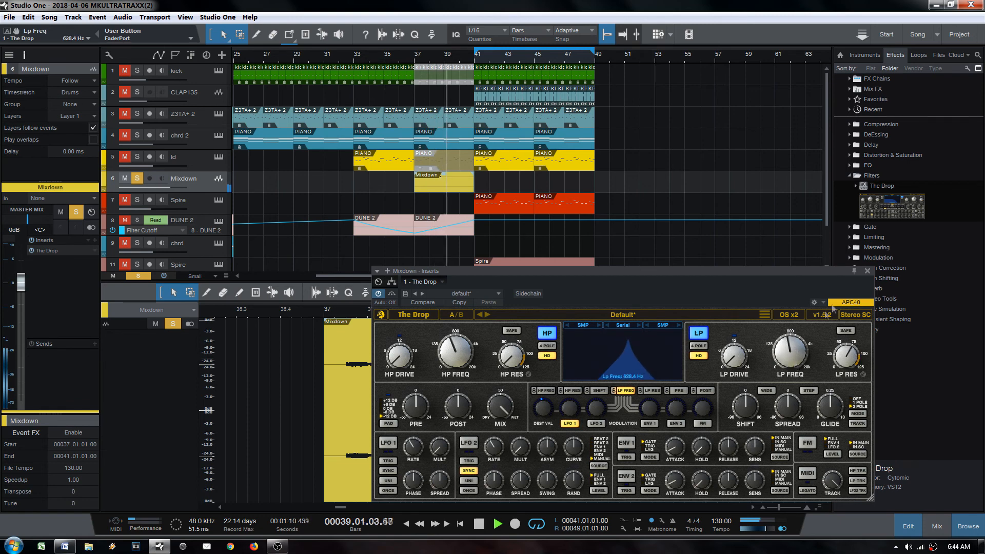
{"action": "key", "text": "space"}
{"action": "left_click", "coordinate": [868, 270]}
{"action": "left_click", "coordinate": [849, 175]}
{"action": "left_click", "coordinate": [849, 155]}
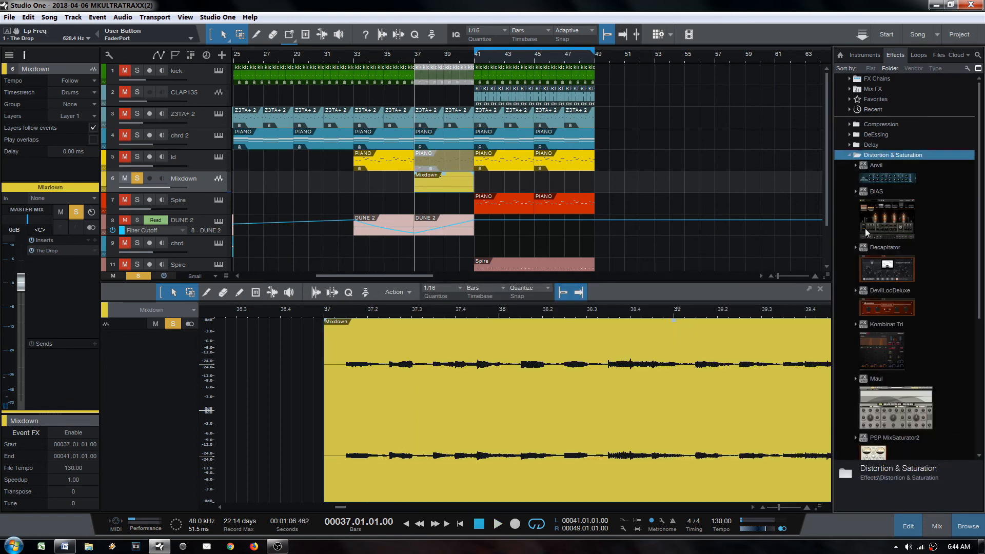
{"action": "scroll", "coordinate": [895, 281], "scroll_direction": "down", "scroll_amount": 4}
{"action": "scroll", "coordinate": [894, 277], "scroll_direction": "down", "scroll_amount": 3}
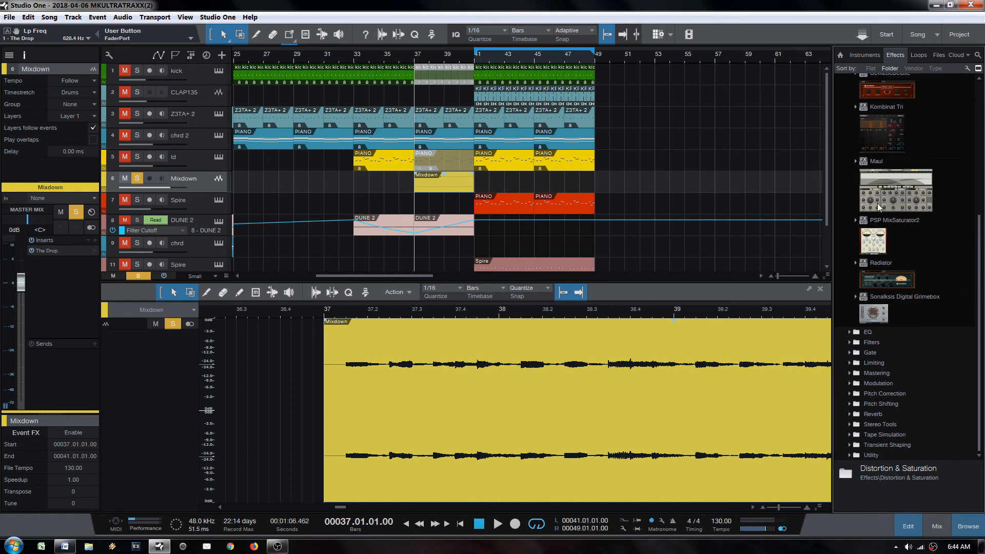
{"action": "scroll", "coordinate": [878, 207], "scroll_direction": "up", "scroll_amount": 7}
Step: Insert Tape from the Tape Simulation folder after The Drop on the Mixdown track
{"action": "left_click", "coordinate": [849, 155]}
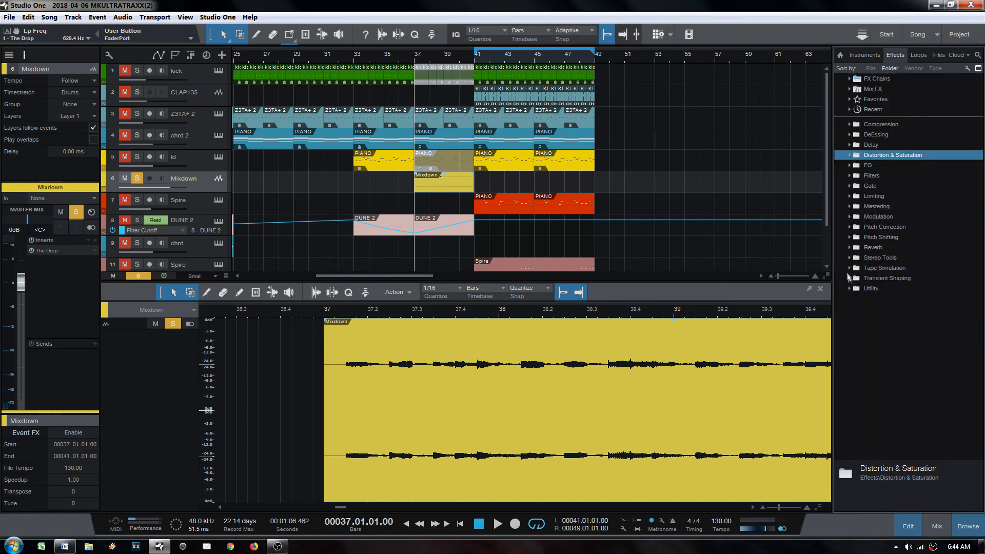
{"action": "left_click", "coordinate": [849, 268]}
{"action": "left_click_drag", "start_coordinate": [892, 407], "coordinate": [51, 254]}
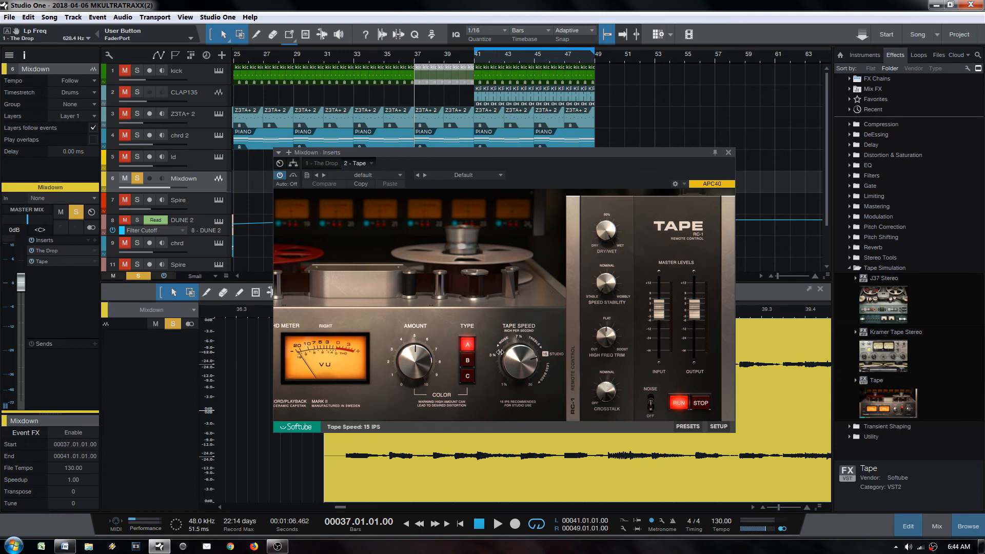
Step: Set Tape to type A with amount 10, input near maximum and output at -23.9 dB
{"action": "left_click", "coordinate": [466, 362]}
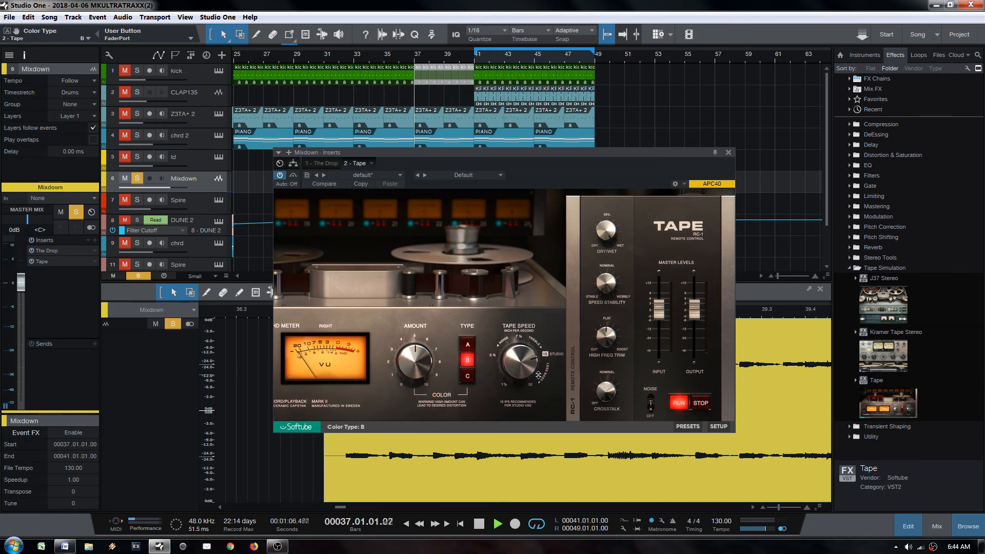
{"action": "key", "text": "space"}
{"action": "left_click", "coordinate": [467, 375]}
{"action": "left_click_drag", "start_coordinate": [415, 368], "coordinate": [414, 318]}
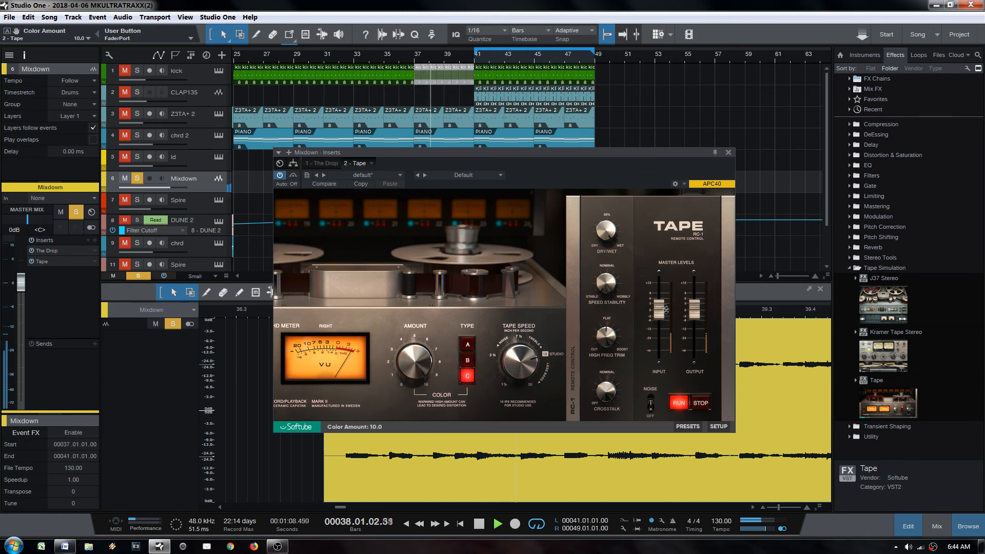
{"action": "left_click_drag", "start_coordinate": [658, 309], "coordinate": [659, 296]}
{"action": "left_click_drag", "start_coordinate": [694, 309], "coordinate": [694, 338]}
{"action": "left_click_drag", "start_coordinate": [654, 283], "coordinate": [654, 270]}
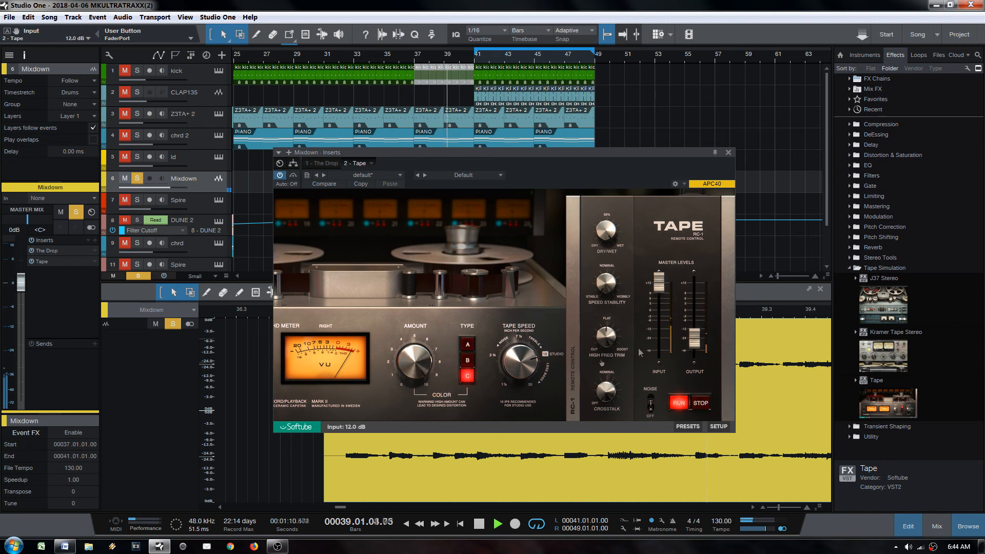
{"action": "left_click", "coordinate": [467, 344]}
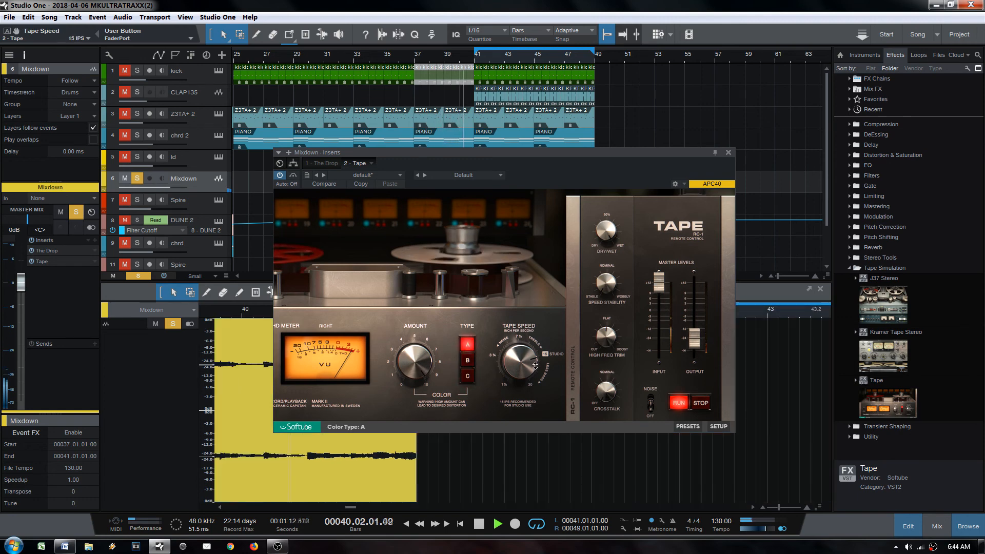
Step: Audition The Drop on Mixdown with its pad at +12 dB and mix at 100%
{"action": "left_click", "coordinate": [46, 251]}
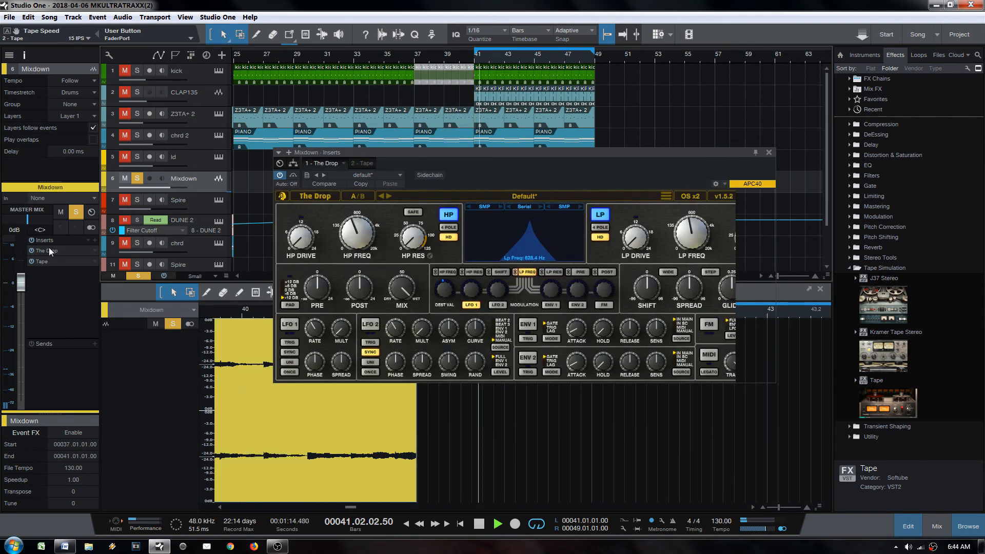
{"action": "key", "text": "space"}
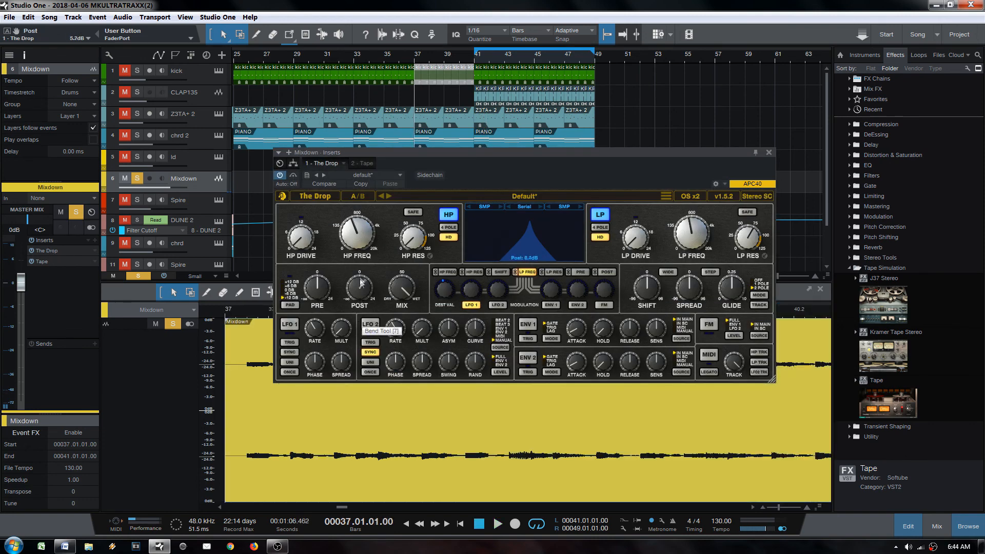
{"action": "key", "text": "space"}
{"action": "left_click", "coordinate": [290, 305]}
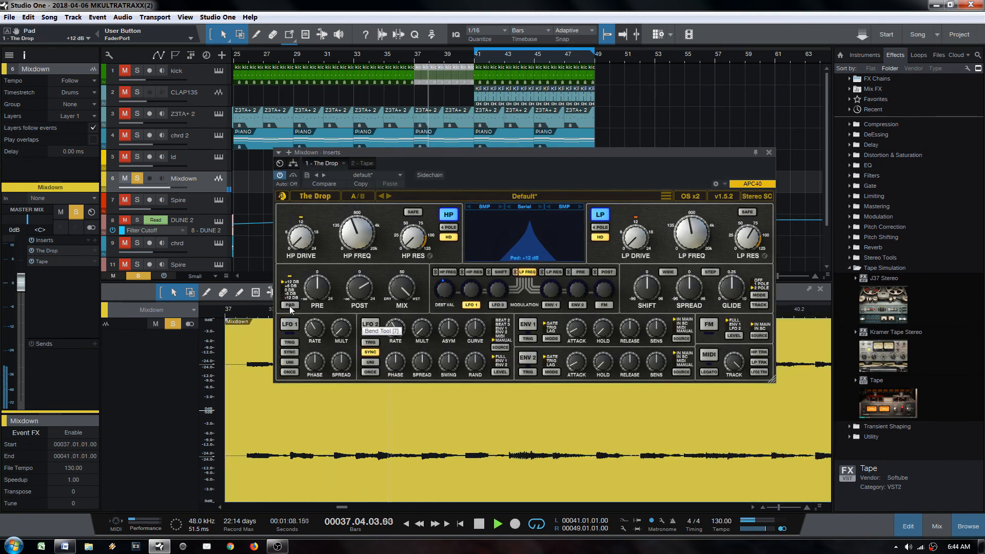
{"action": "left_click", "coordinate": [768, 153]}
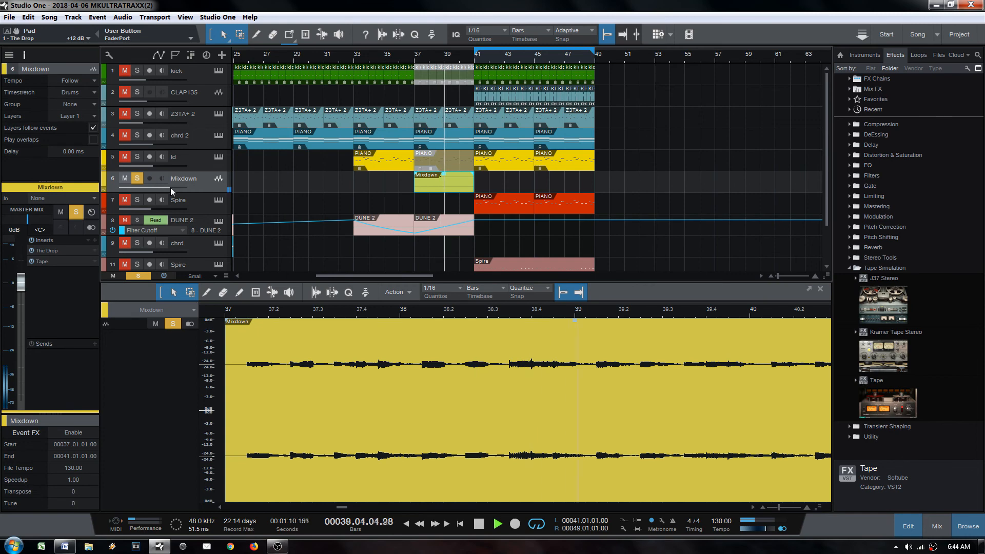
{"action": "left_click", "coordinate": [48, 250]}
{"action": "left_click", "coordinate": [400, 293]}
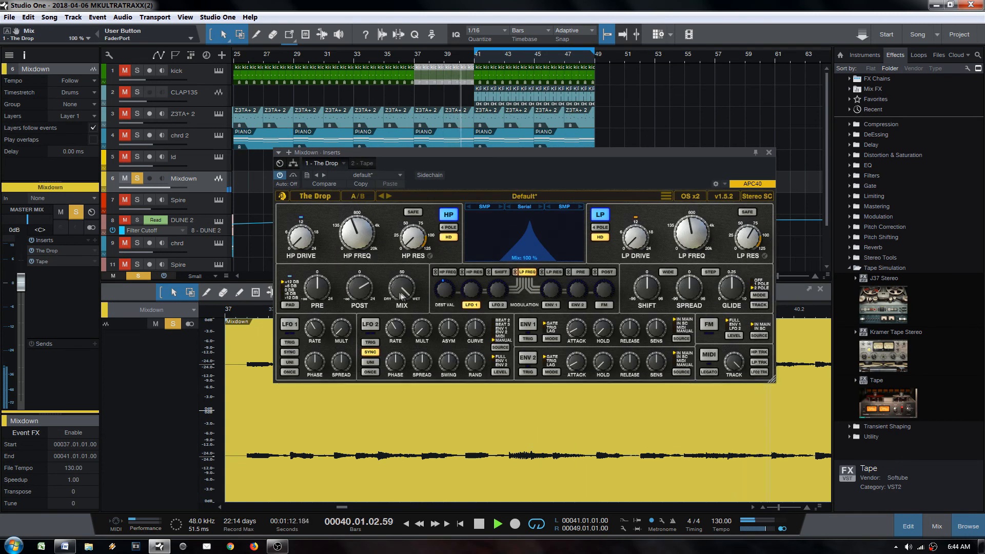
{"action": "key", "text": "space"}
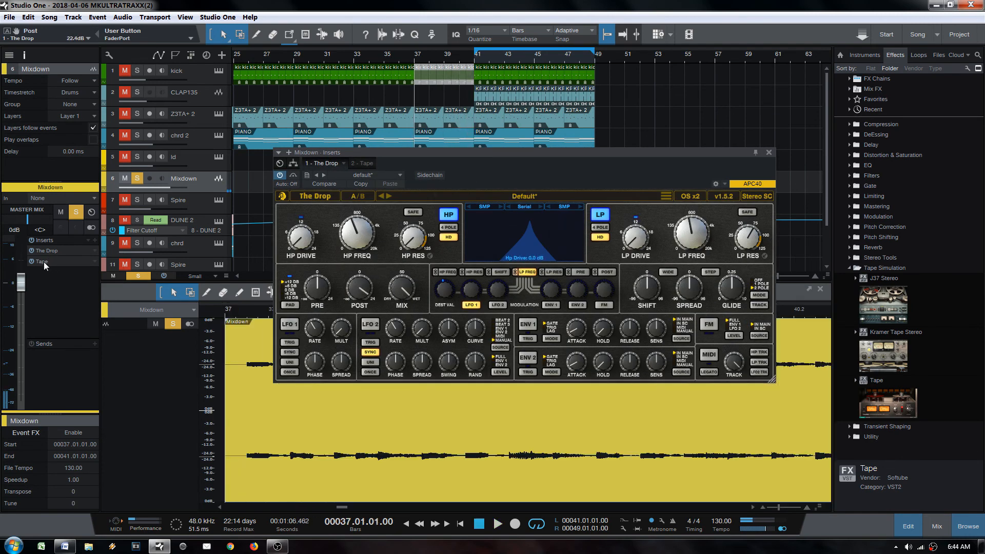
{"action": "double_click", "coordinate": [44, 262]}
{"action": "key", "text": "Escape"}
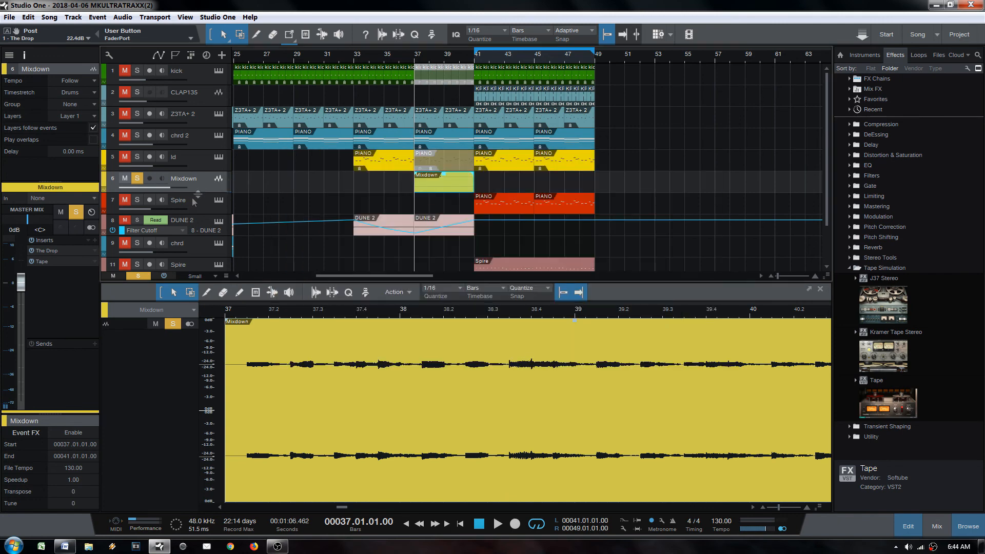
Step: Lower The Drop's low-pass cutoff, pad to 0 dB, drive to 14.9 dB, then unsolo Mixdown
{"action": "double_click", "coordinate": [48, 251]}
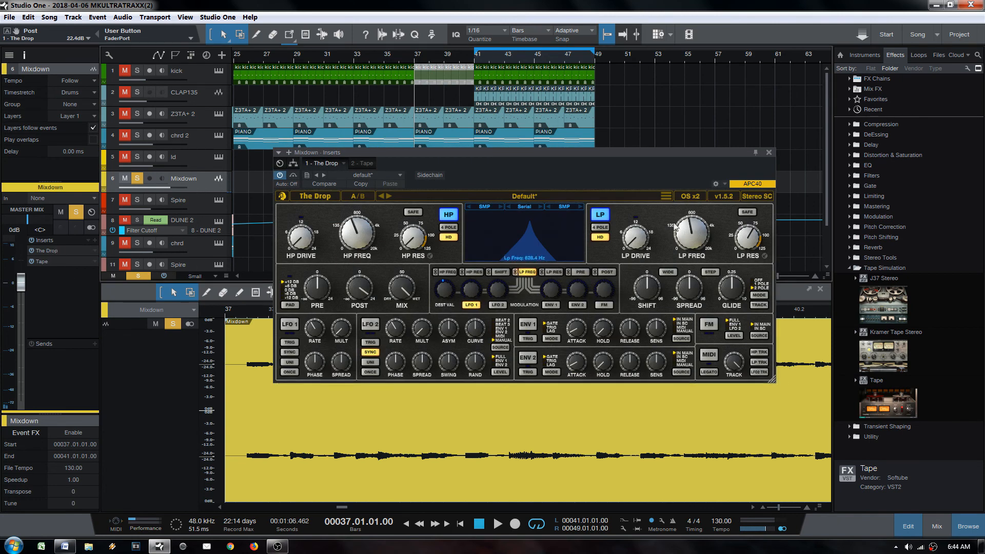
{"action": "left_click_drag", "start_coordinate": [676, 230], "coordinate": [684, 243]}
{"action": "key", "text": "space"}
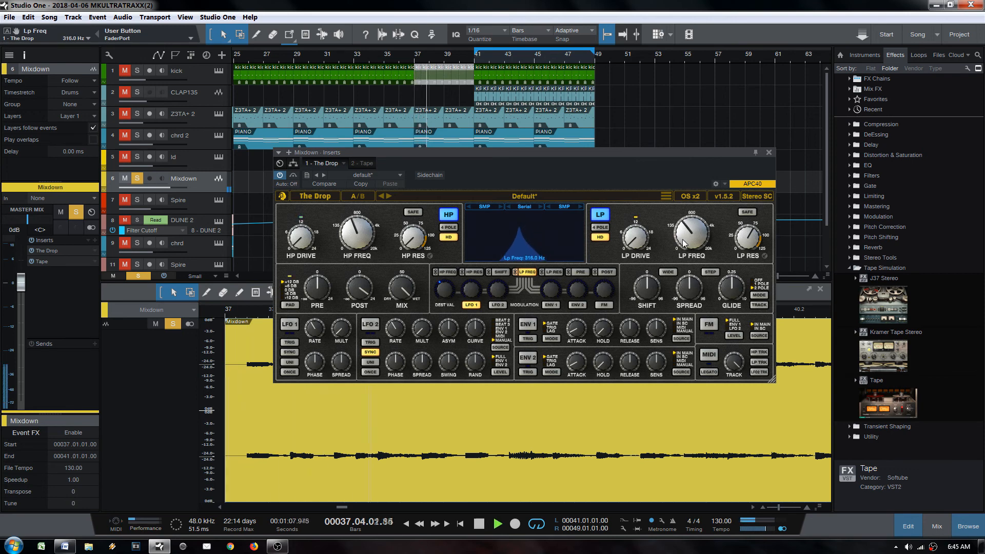
{"action": "left_click", "coordinate": [600, 228]}
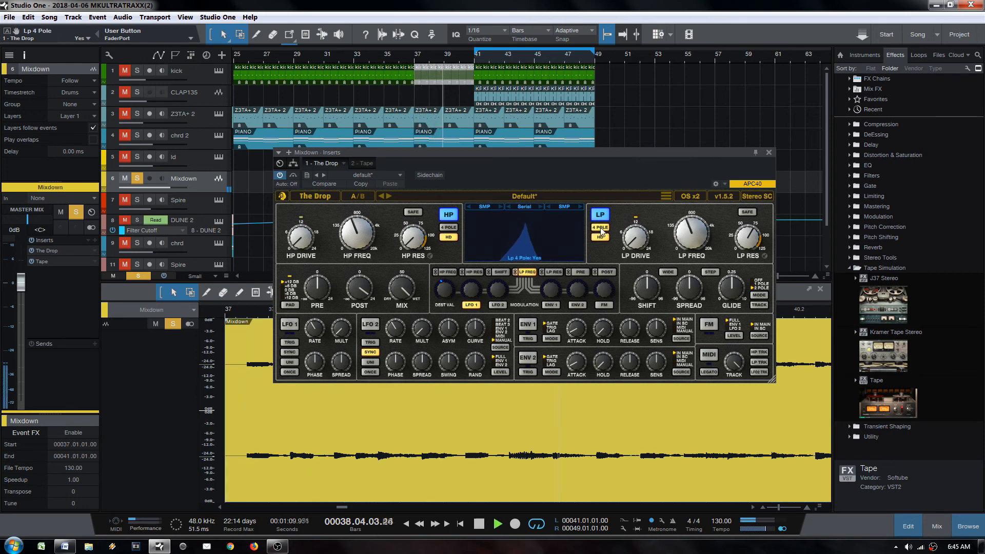
{"action": "left_click", "coordinate": [600, 228]}
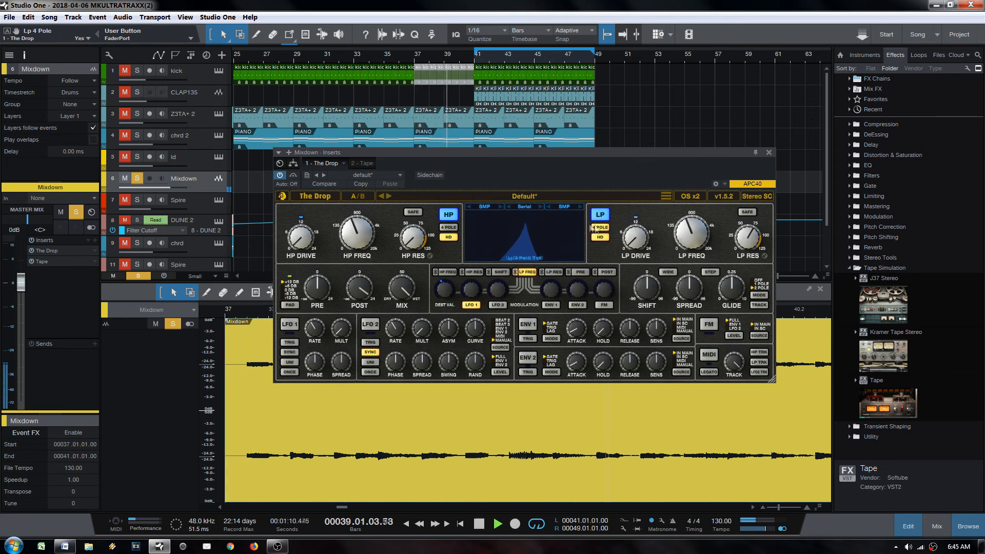
{"action": "left_click", "coordinate": [288, 307]}
{"action": "left_click_drag", "start_coordinate": [639, 240], "coordinate": [645, 177]}
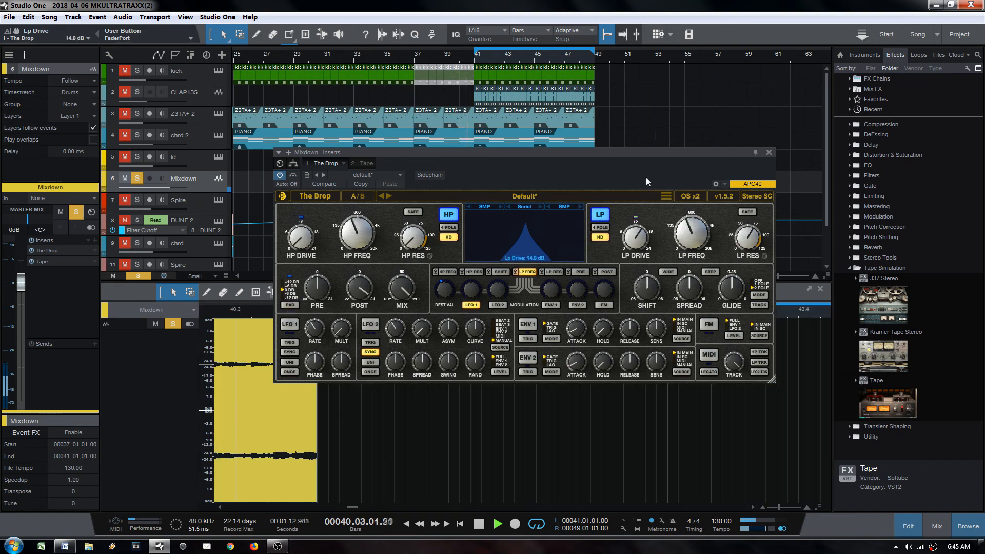
{"action": "left_click", "coordinate": [769, 152]}
{"action": "key", "text": "space"}
{"action": "left_click", "coordinate": [391, 165]}
Step: Play the chrd section from bar 17 and zoom the arrangement to bars 5–61
{"action": "left_click", "coordinate": [138, 178]}
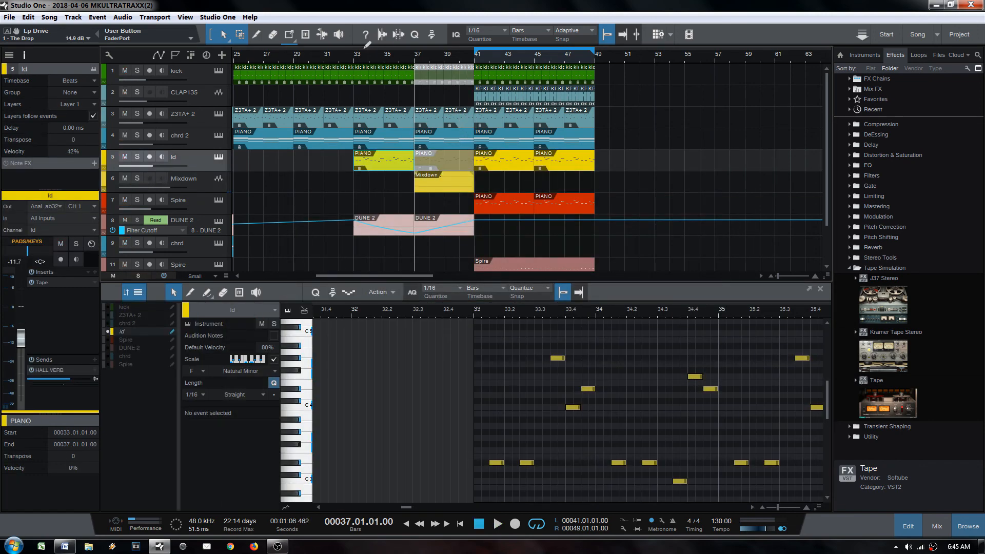
{"action": "left_click_drag", "start_coordinate": [358, 58], "coordinate": [422, 34]}
{"action": "left_click", "coordinate": [300, 247]}
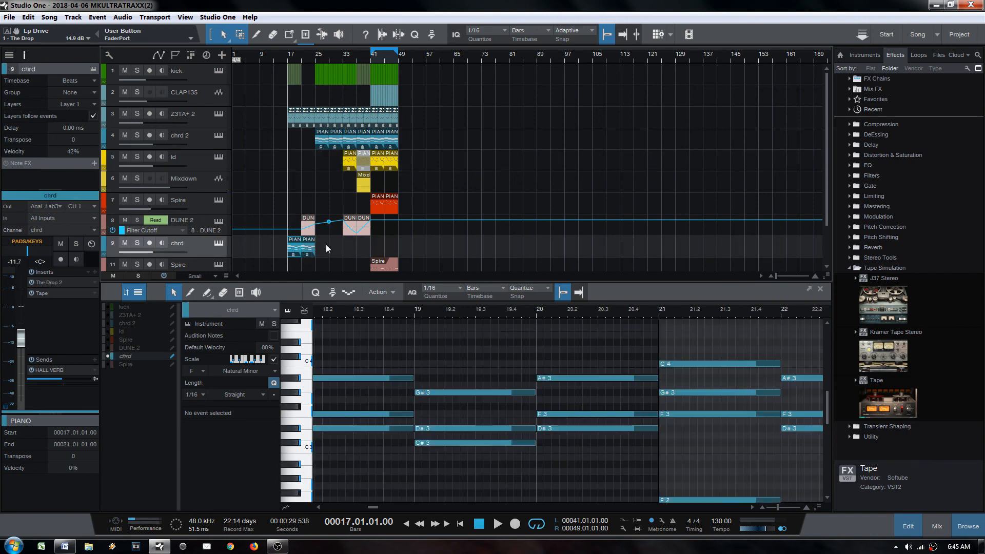
{"action": "key", "text": "space"}
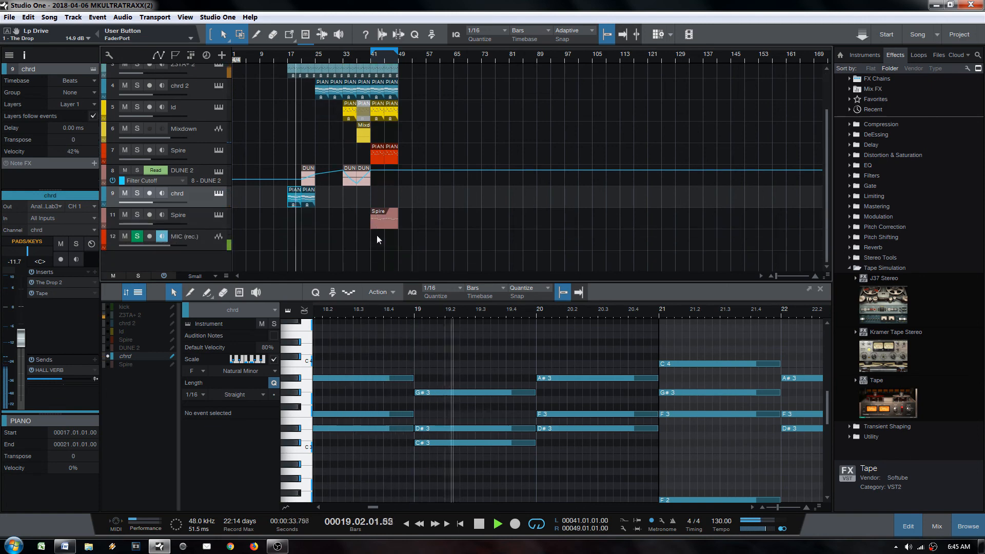
{"action": "key", "text": "space"}
{"action": "left_click_drag", "start_coordinate": [249, 57], "coordinate": [277, 78]}
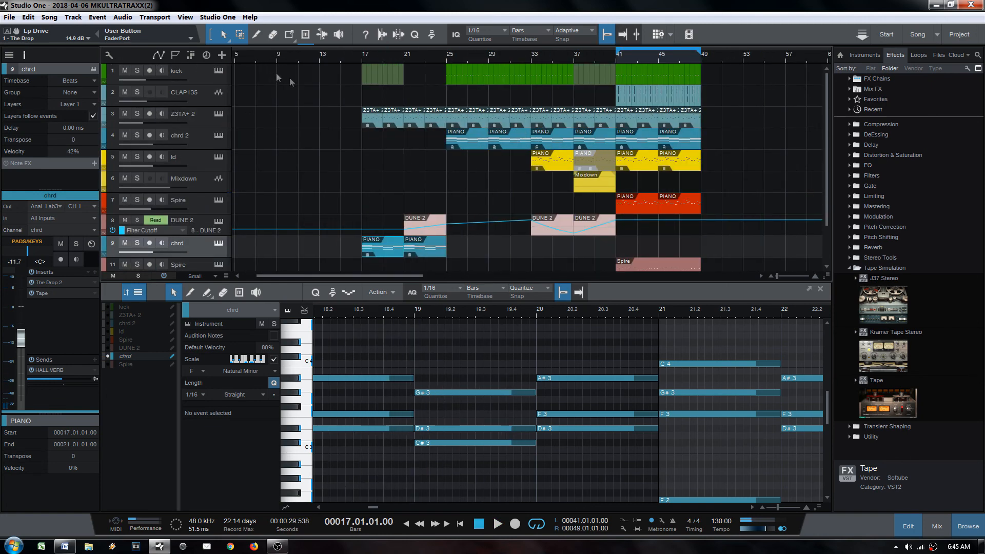
Step: Add MUtility to the Z3TA+ 2 track's inserts and touch its volume control
{"action": "left_click", "coordinate": [217, 125]}
{"action": "left_click", "coordinate": [94, 272]}
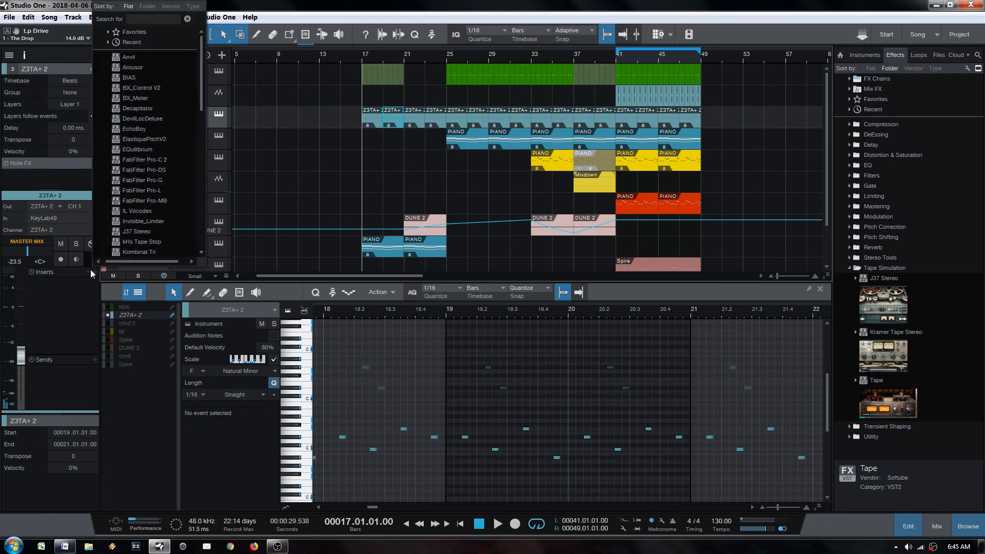
{"action": "key", "text": "Return"}
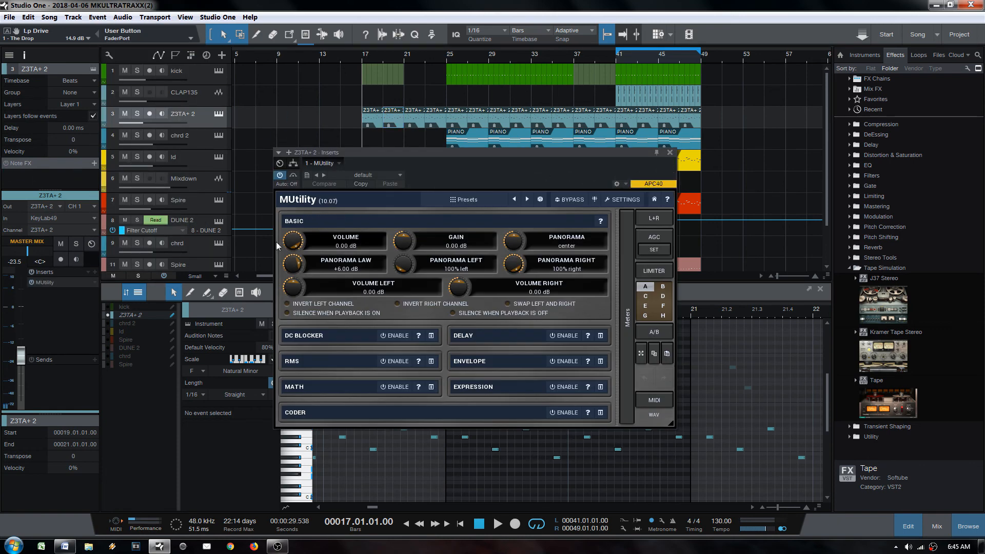
{"action": "left_click_drag", "start_coordinate": [288, 242], "coordinate": [288, 246]}
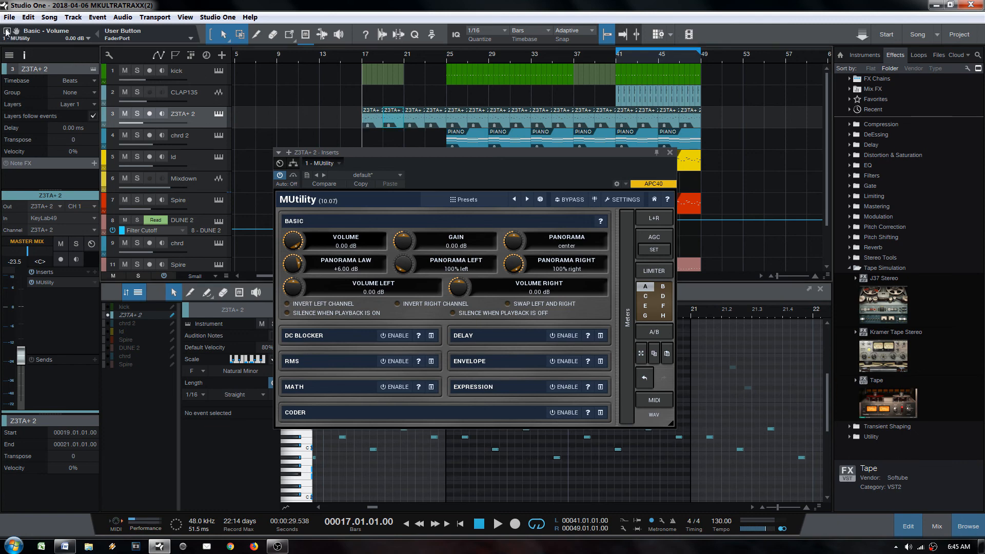
Step: Show the MUtility volume lane on Z3TA+ 2 and add points at bars 17 and 21
{"action": "left_click", "coordinate": [6, 31]}
{"action": "left_click", "coordinate": [669, 153]}
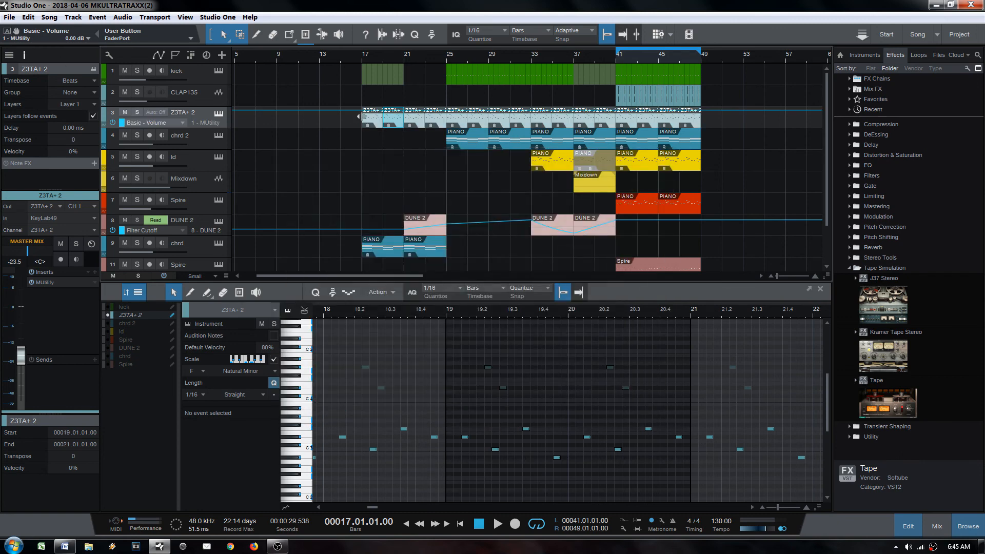
{"action": "left_click", "coordinate": [362, 111]}
{"action": "left_click", "coordinate": [404, 110]}
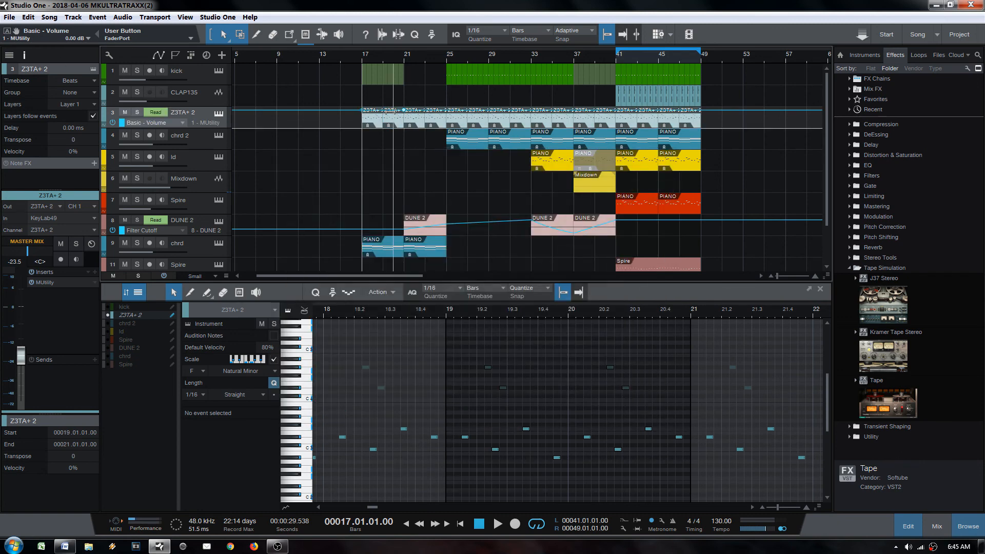
{"action": "left_click_drag", "start_coordinate": [394, 111], "coordinate": [405, 120]}
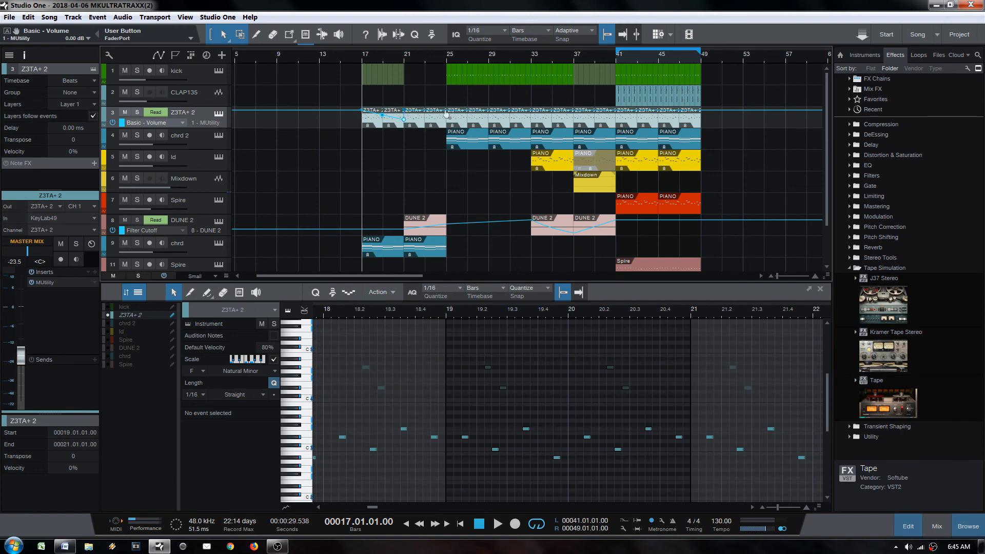
Step: Drop the bar-17 point low and tune the ramp to reach 0 dB by bar 24
{"action": "double_click", "coordinate": [363, 111]}
{"action": "left_click_drag", "start_coordinate": [363, 111], "coordinate": [361, 124]}
{"action": "key", "text": "space"}
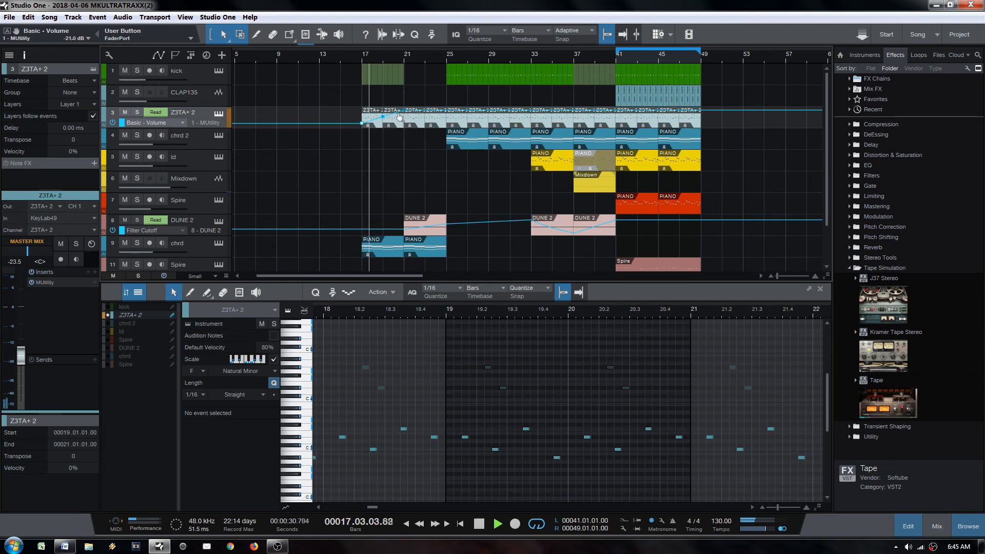
{"action": "left_click_drag", "start_coordinate": [362, 124], "coordinate": [362, 121]}
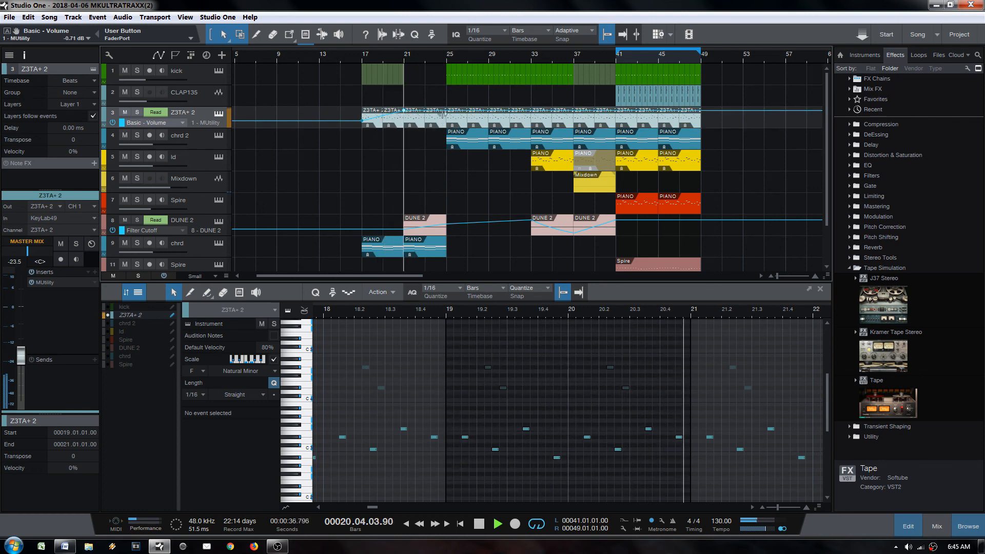
{"action": "left_click_drag", "start_coordinate": [445, 112], "coordinate": [405, 117]}
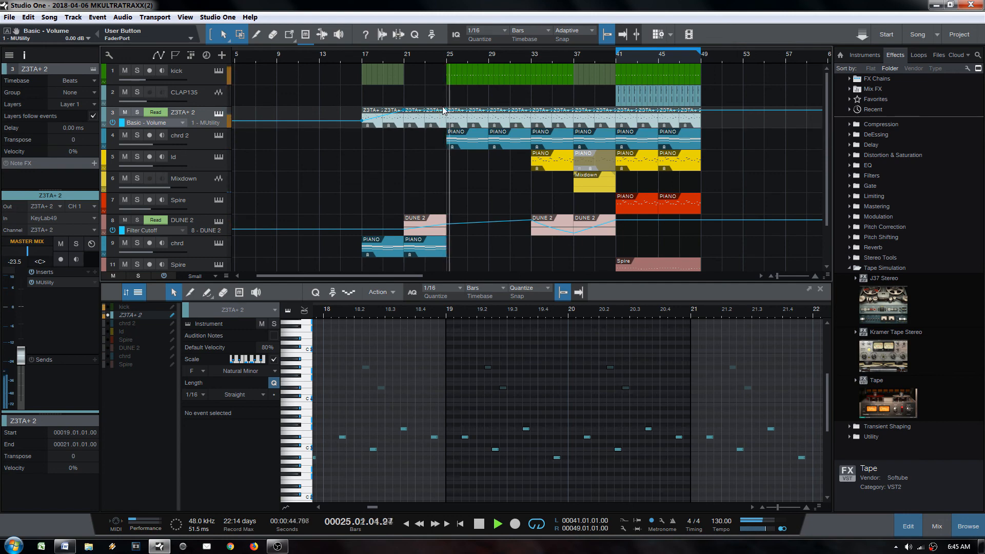
{"action": "left_click", "coordinate": [208, 80]}
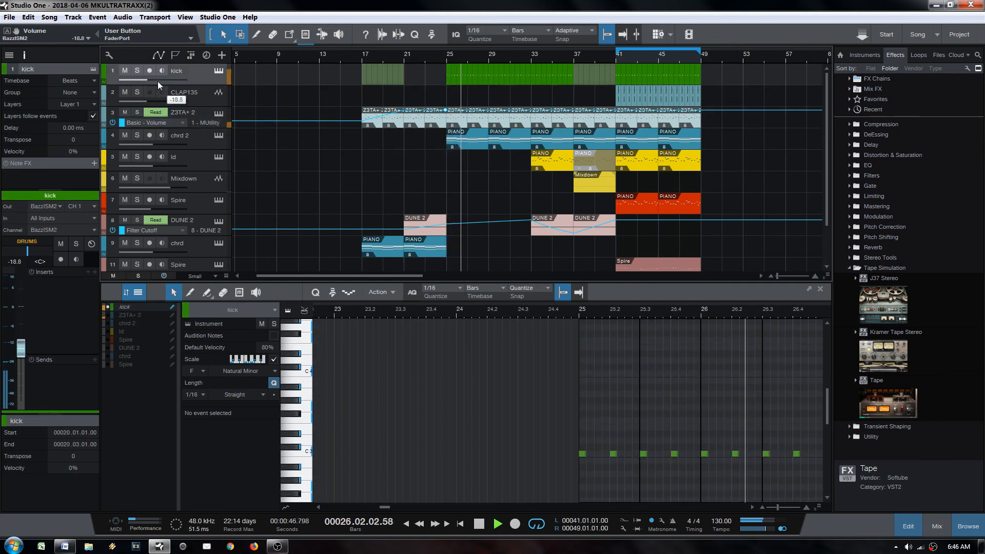
Step: Send the kick to DRUM VERB at -19.7, with TSAR-1 time at 1.25 s and density maxed
{"action": "left_click", "coordinate": [94, 359]}
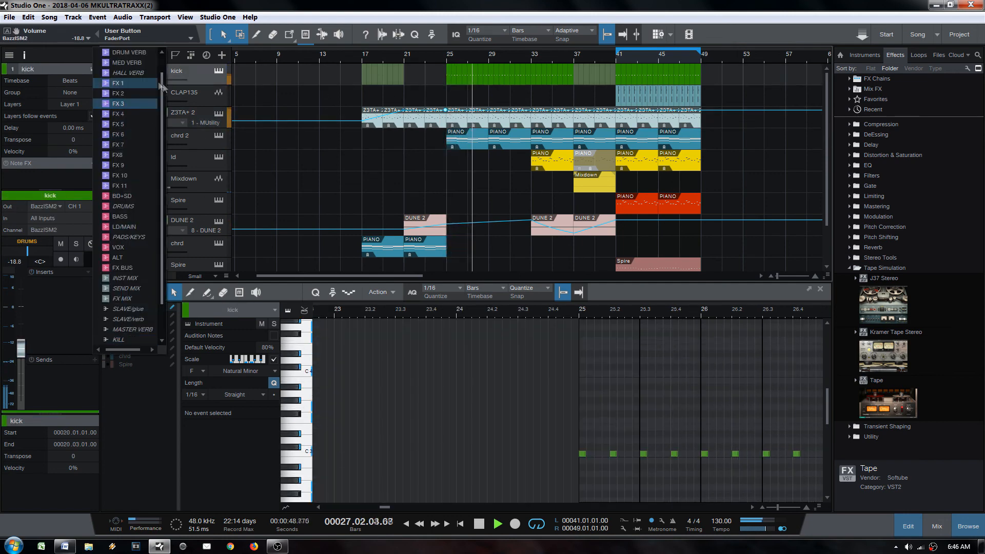
{"action": "left_click", "coordinate": [128, 53]}
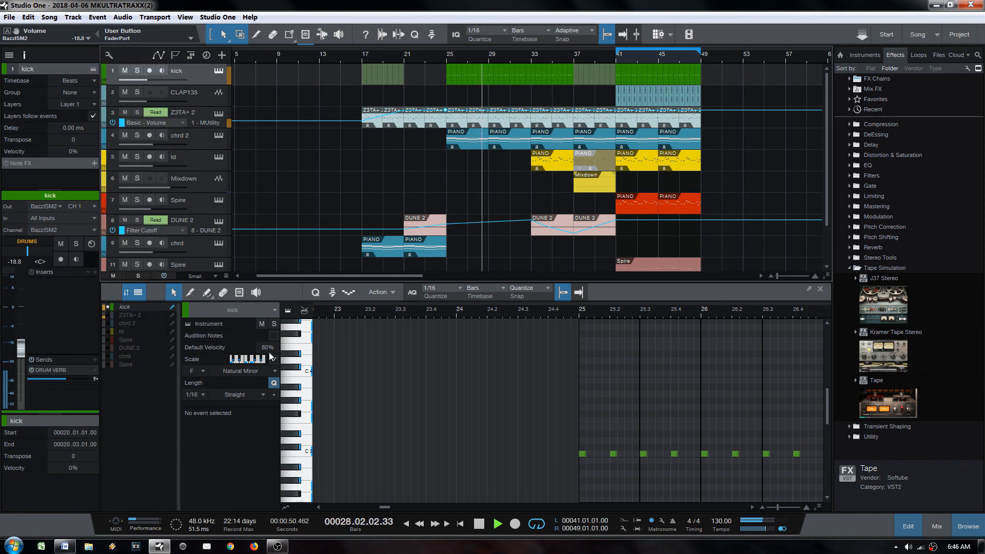
{"action": "double_click", "coordinate": [51, 369]}
{"action": "left_click_drag", "start_coordinate": [347, 485], "coordinate": [347, 421]}
{"action": "left_click_drag", "start_coordinate": [392, 462], "coordinate": [391, 384]}
{"action": "left_click", "coordinate": [437, 446]}
{"action": "left_click_drag", "start_coordinate": [347, 420], "coordinate": [347, 470]}
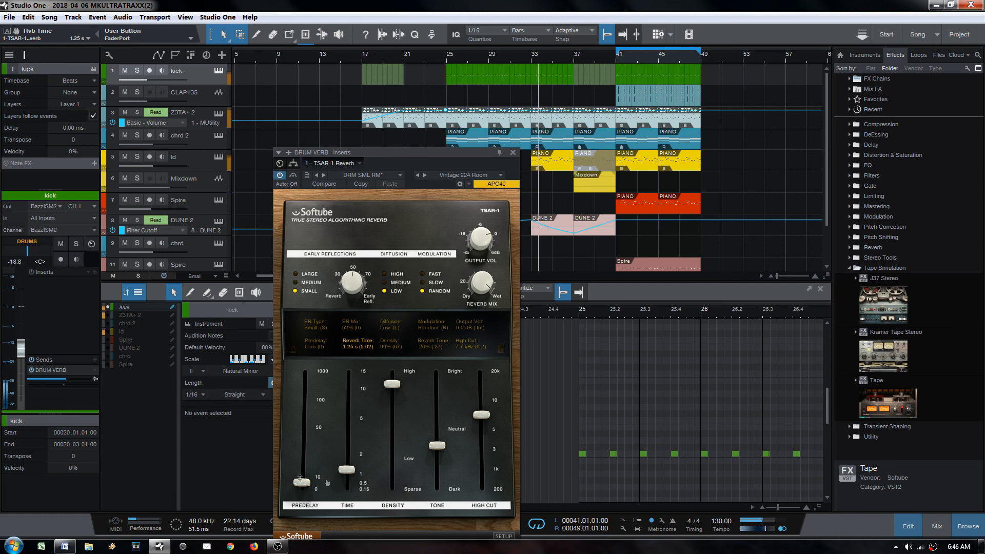
{"action": "left_click", "coordinate": [54, 381]}
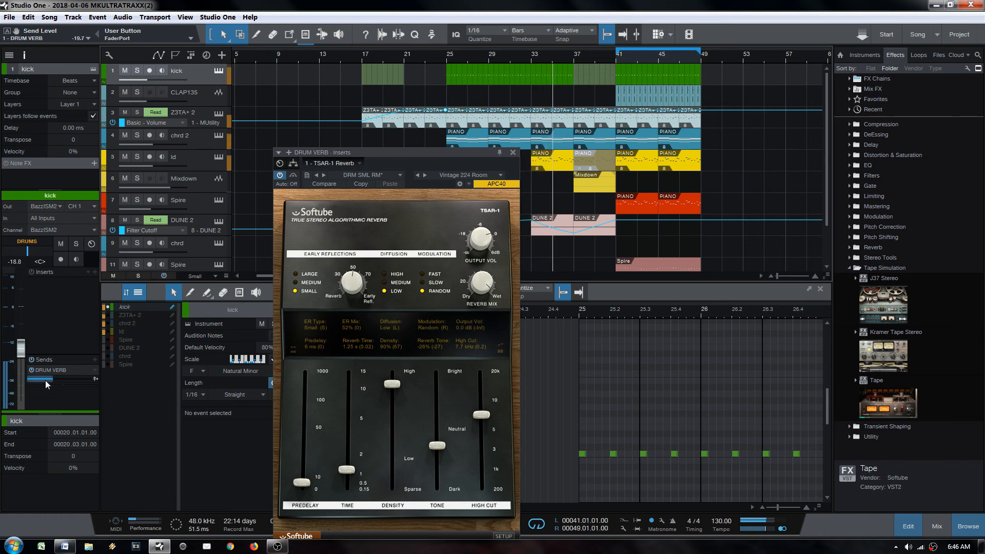
{"action": "left_click", "coordinate": [512, 152]}
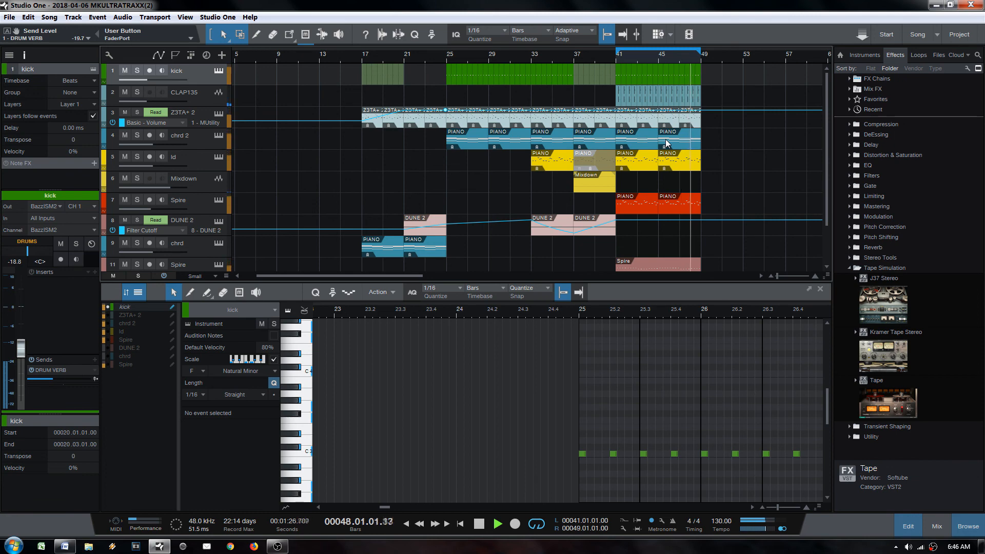
Step: Disable the loop and halt playback, landing back at bar 17
{"action": "key", "text": "KP_Divide"}
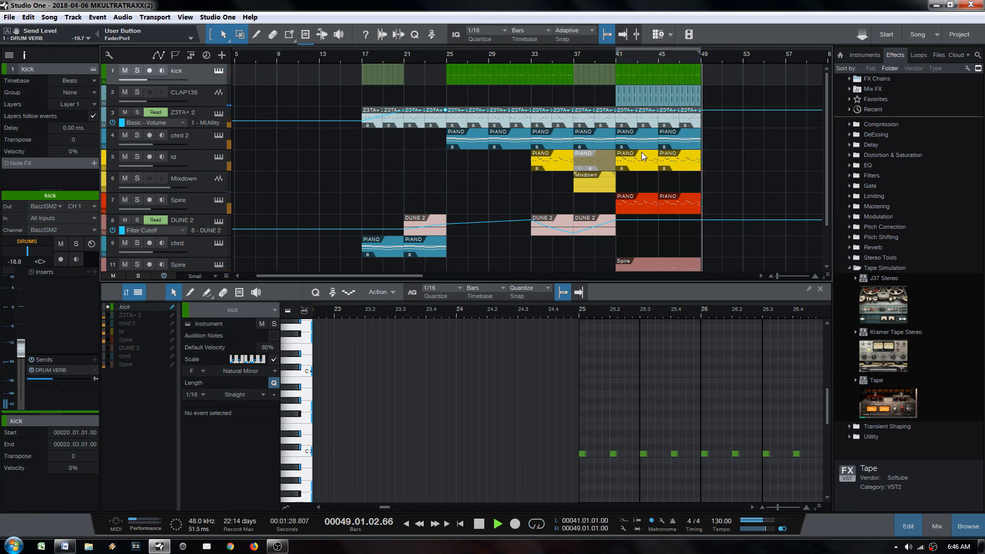
{"action": "key", "text": "space"}
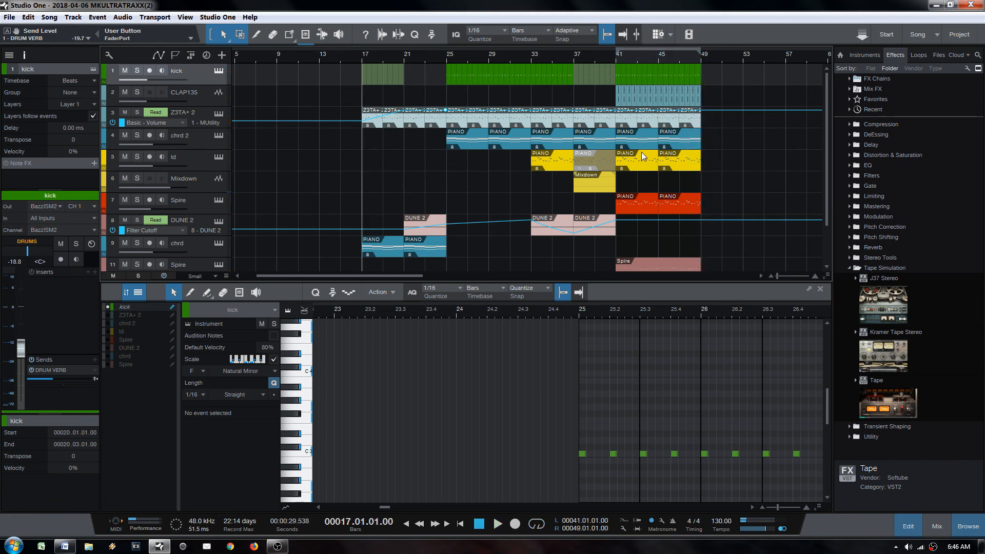